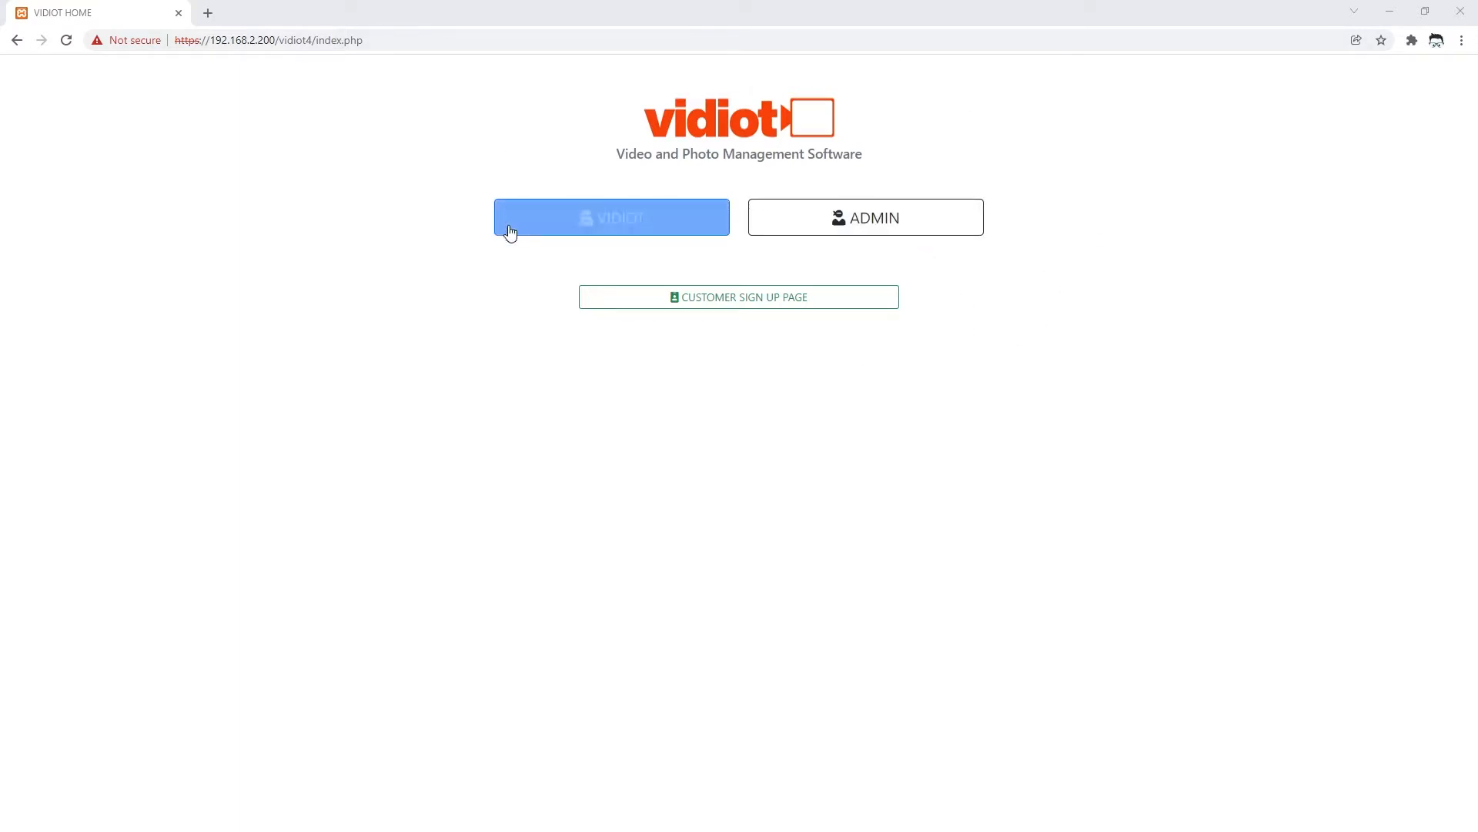
click(269, 40)
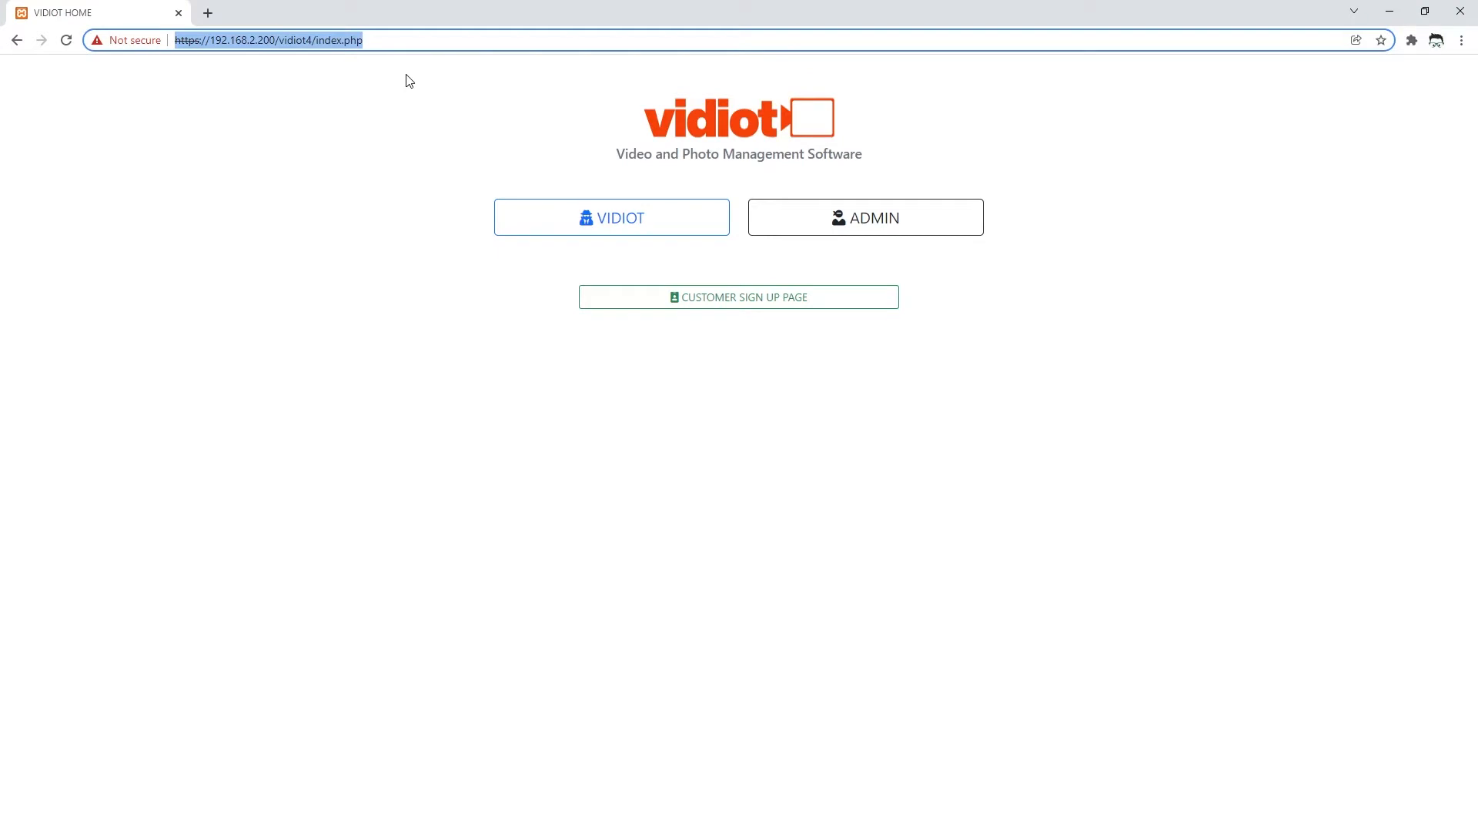
key(End)
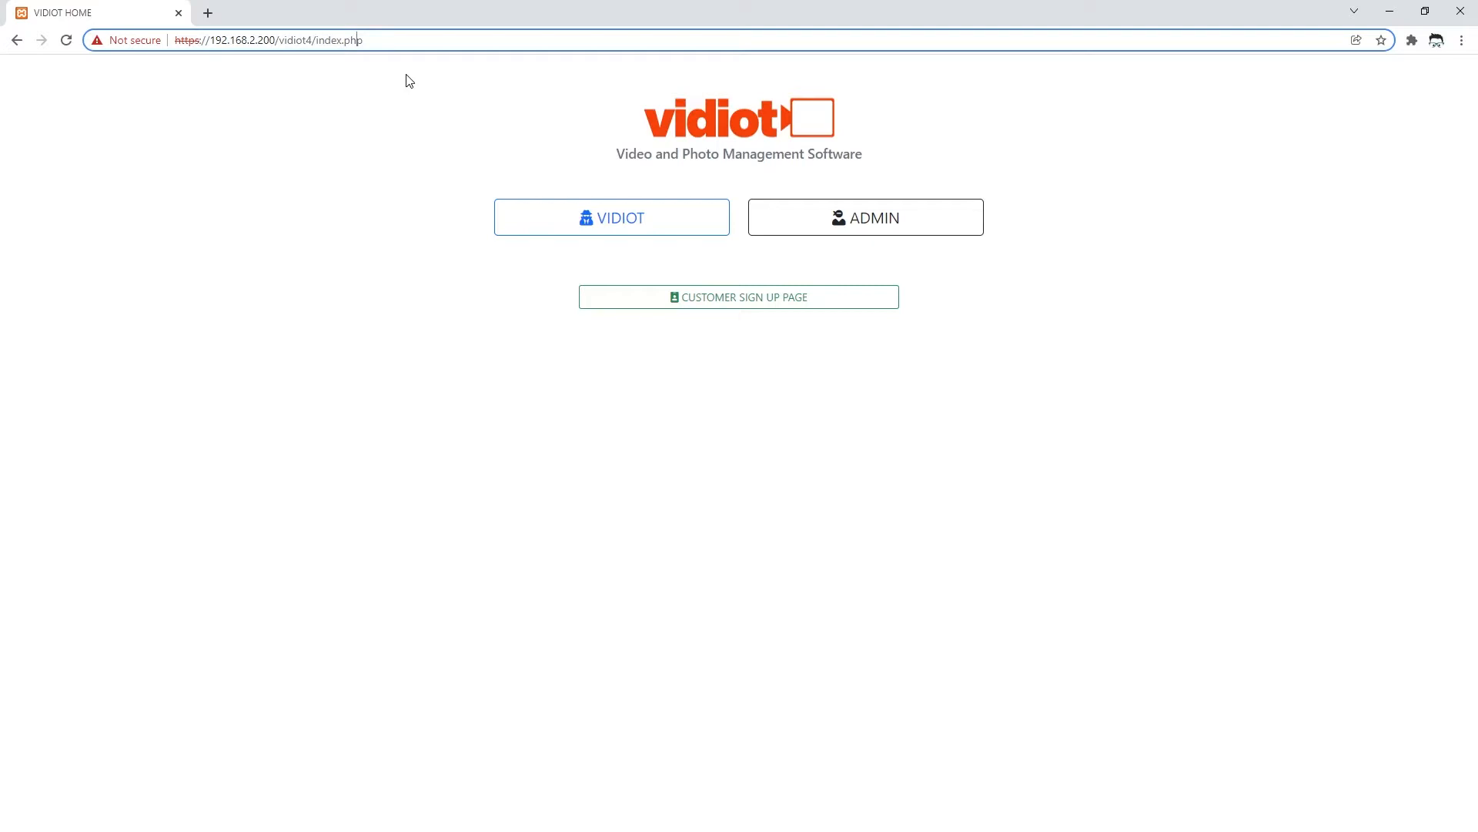
key(Left)
key(Right)
key(Right)
key(Right)
key(Right)
key(shift+Right)
key(shift+Right)
key(shift+Right)
key(shift+Right)
key(shift+Right)
key(shift+Right)
key(shift+Right)
key(shift+Right)
key(shift+Right)
key(BackSpace)
key(Return)
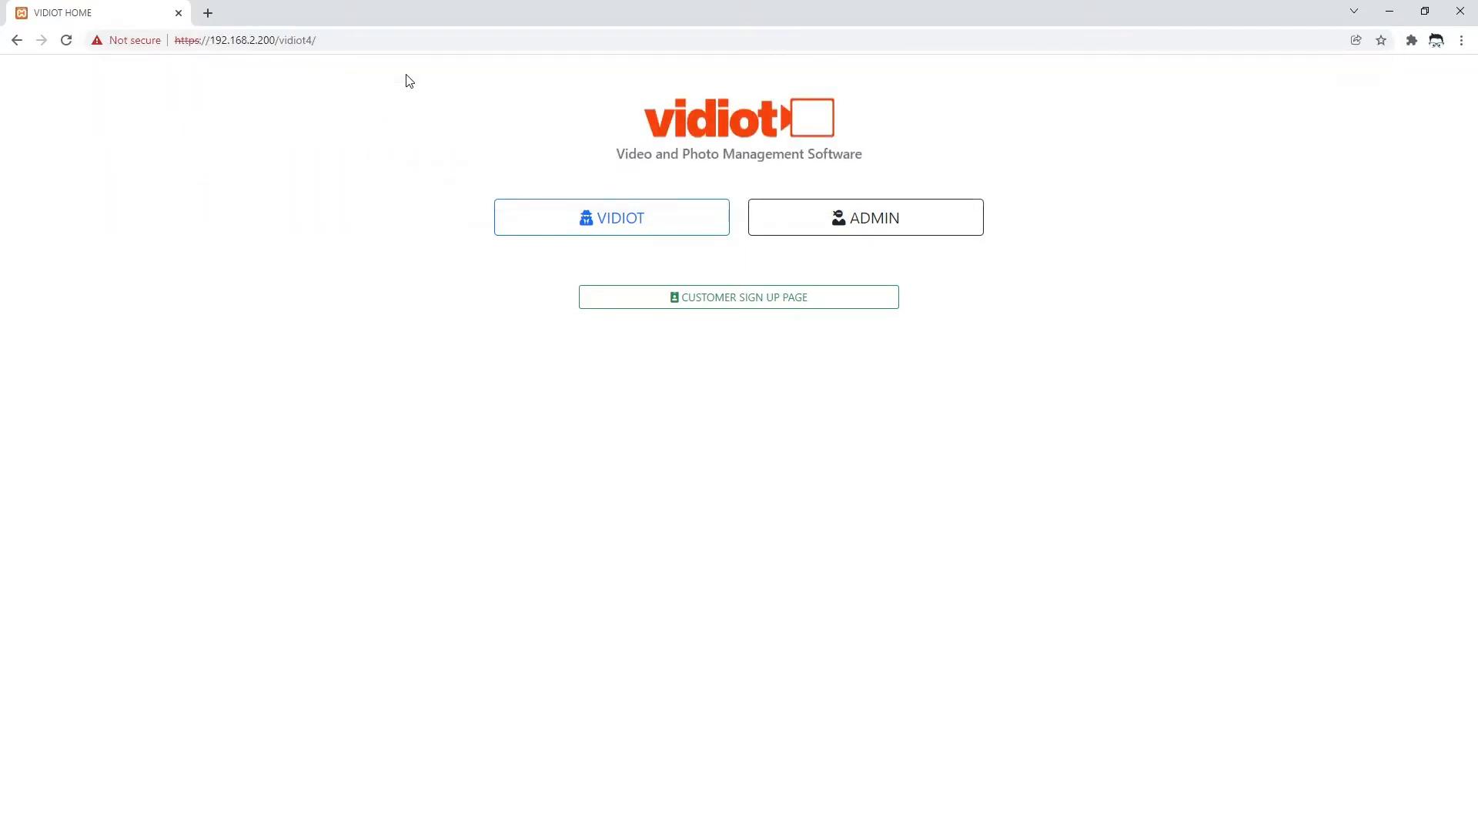
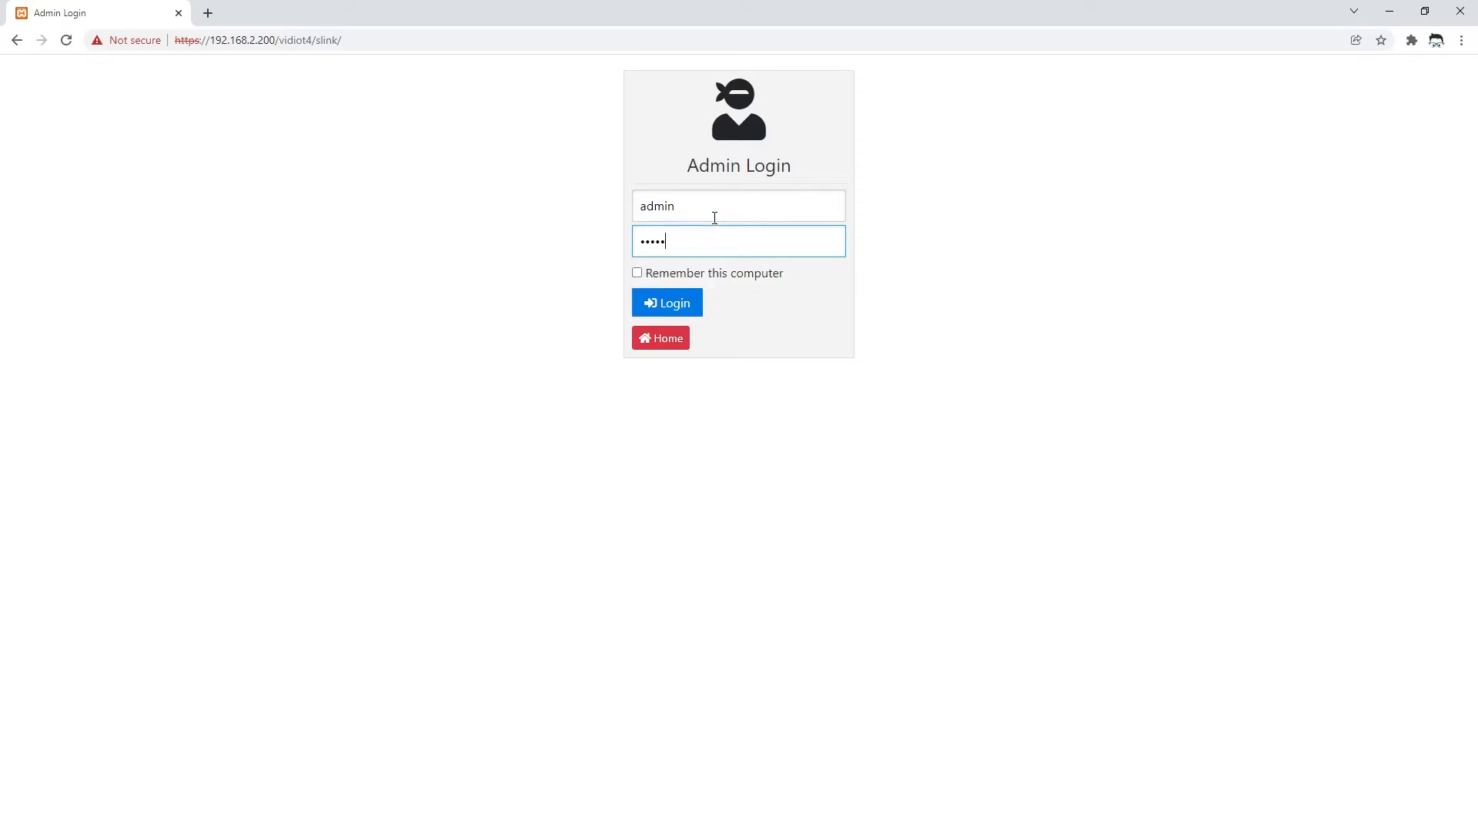
- Submit the admin login and look over the admin home page
key(Return)
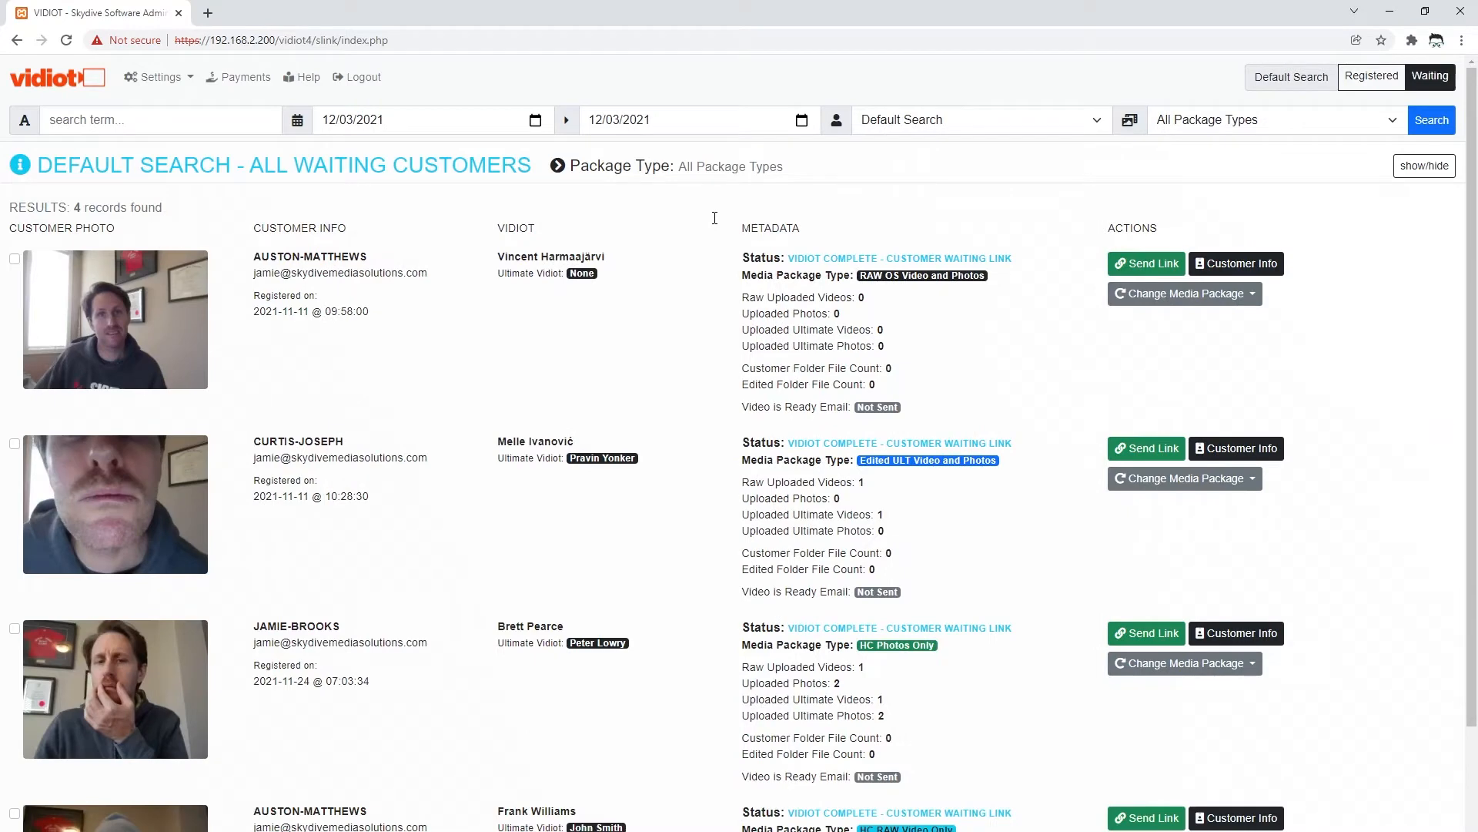
scroll(465, 631, down, 3)
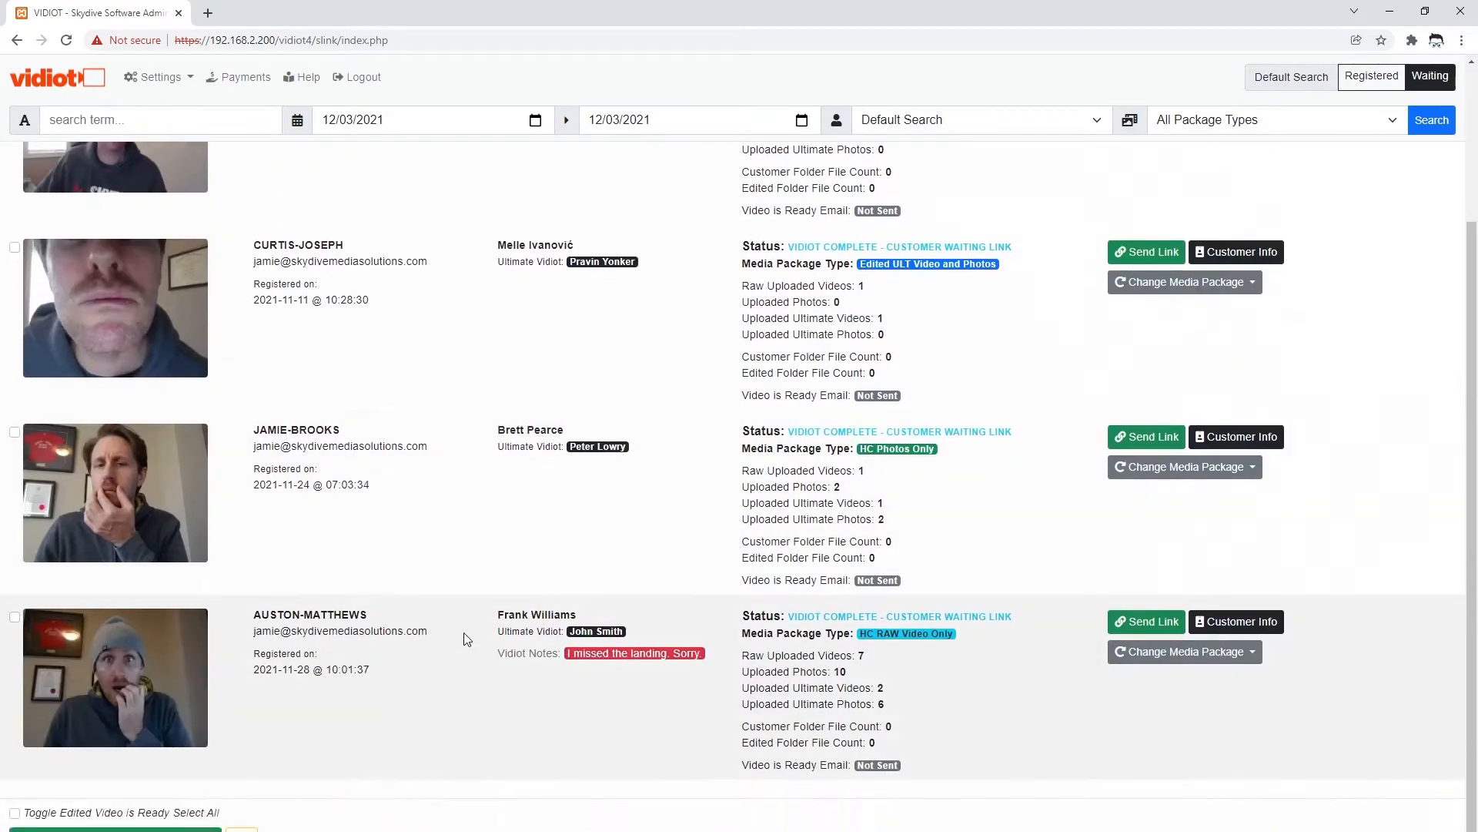
scroll(464, 633, up, 3)
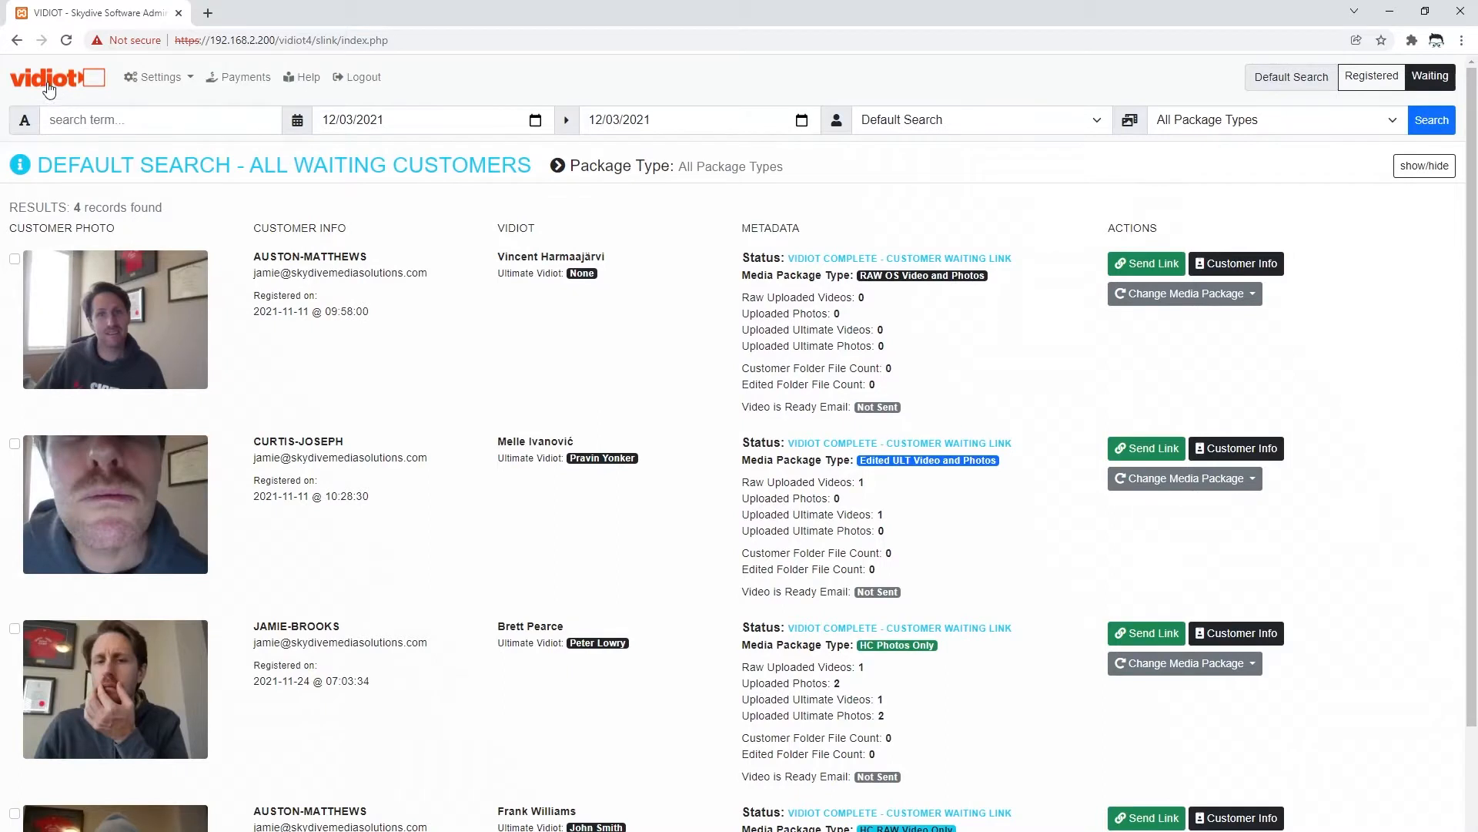
- Go to the site Configuration page from the Settings menu
click(190, 80)
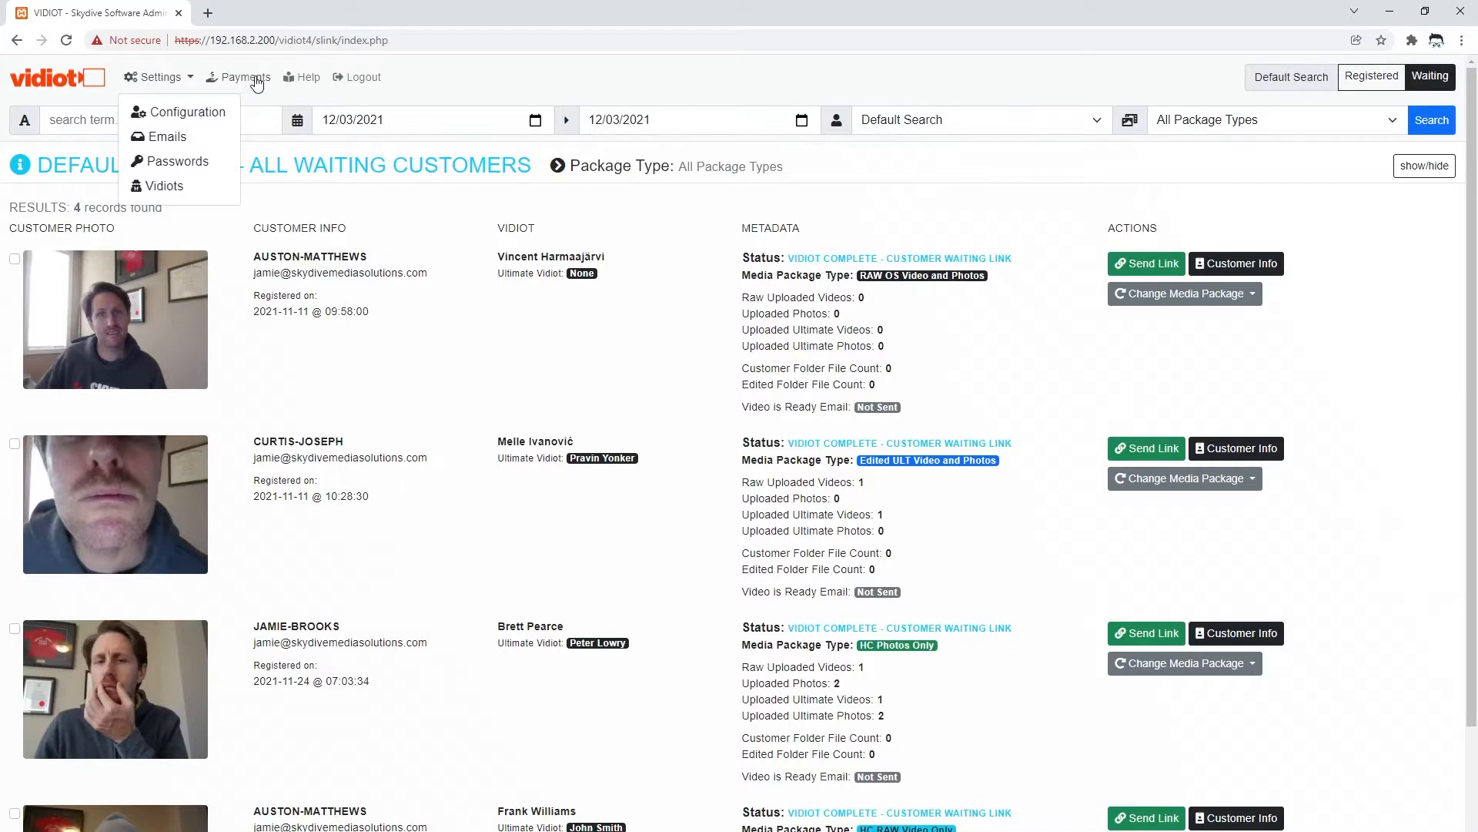
click(446, 74)
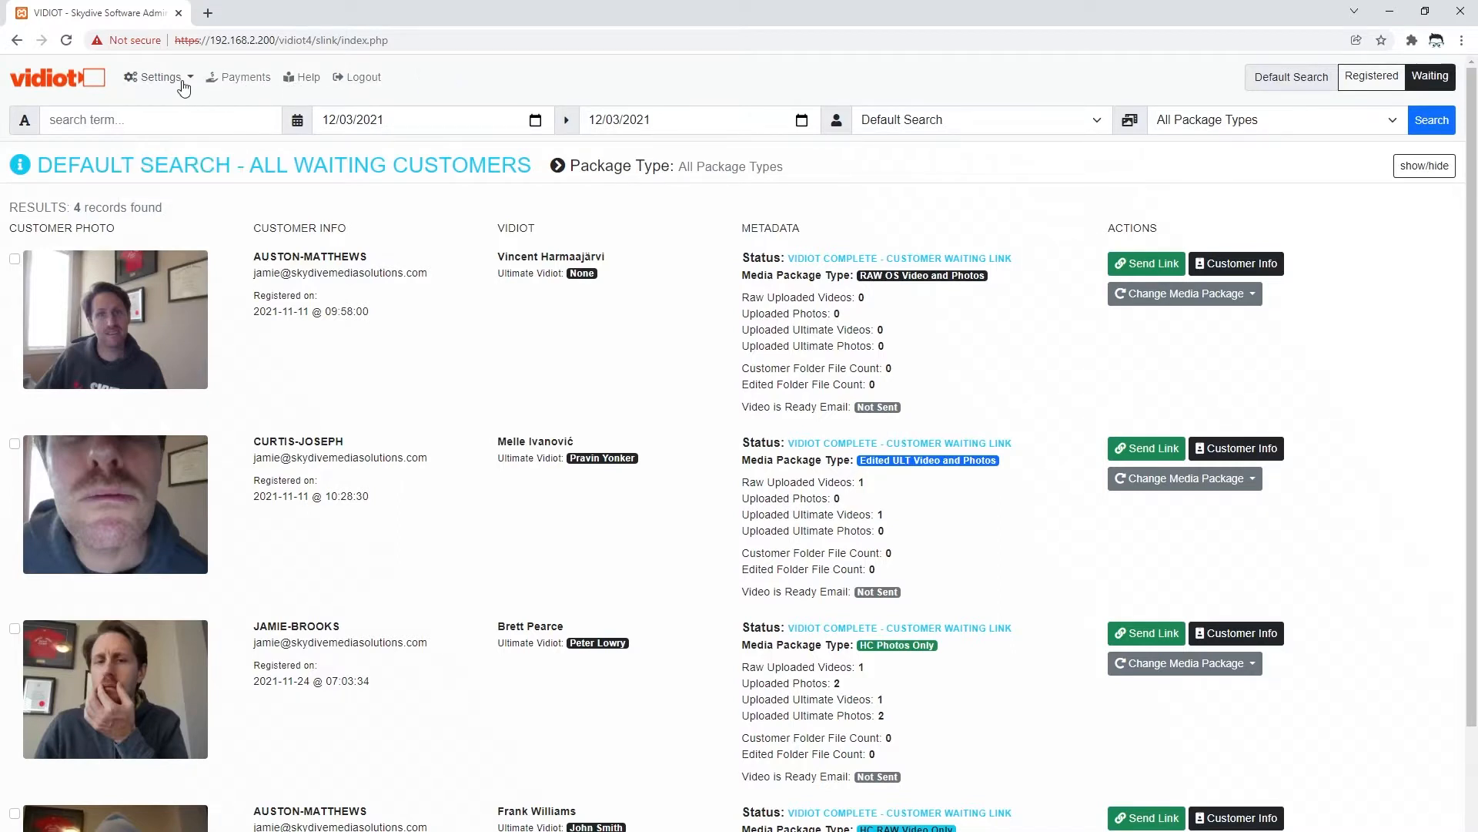
click(184, 86)
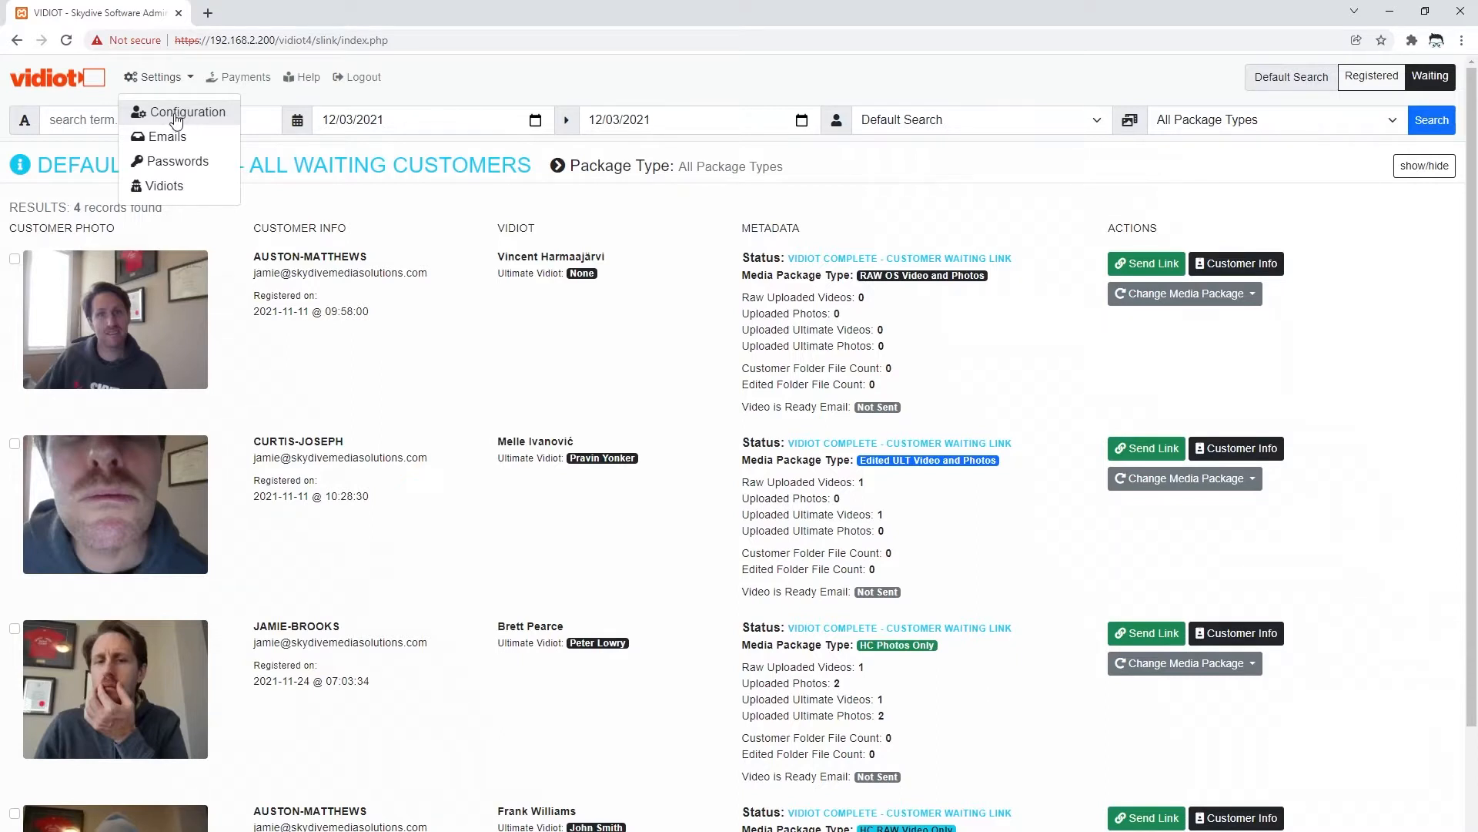
click(179, 113)
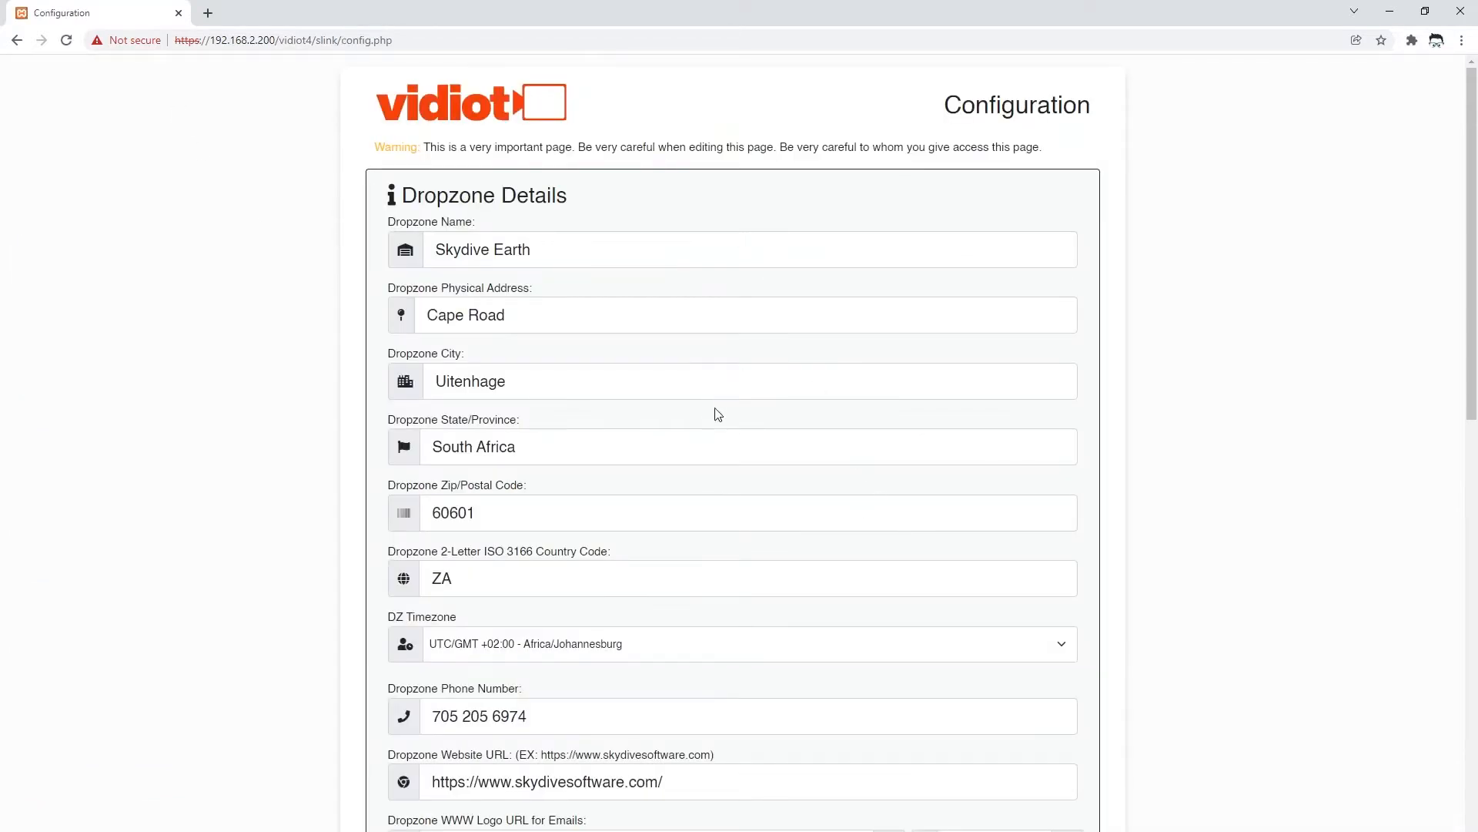
scroll(709, 419, down, 1)
scroll(710, 419, down, 8)
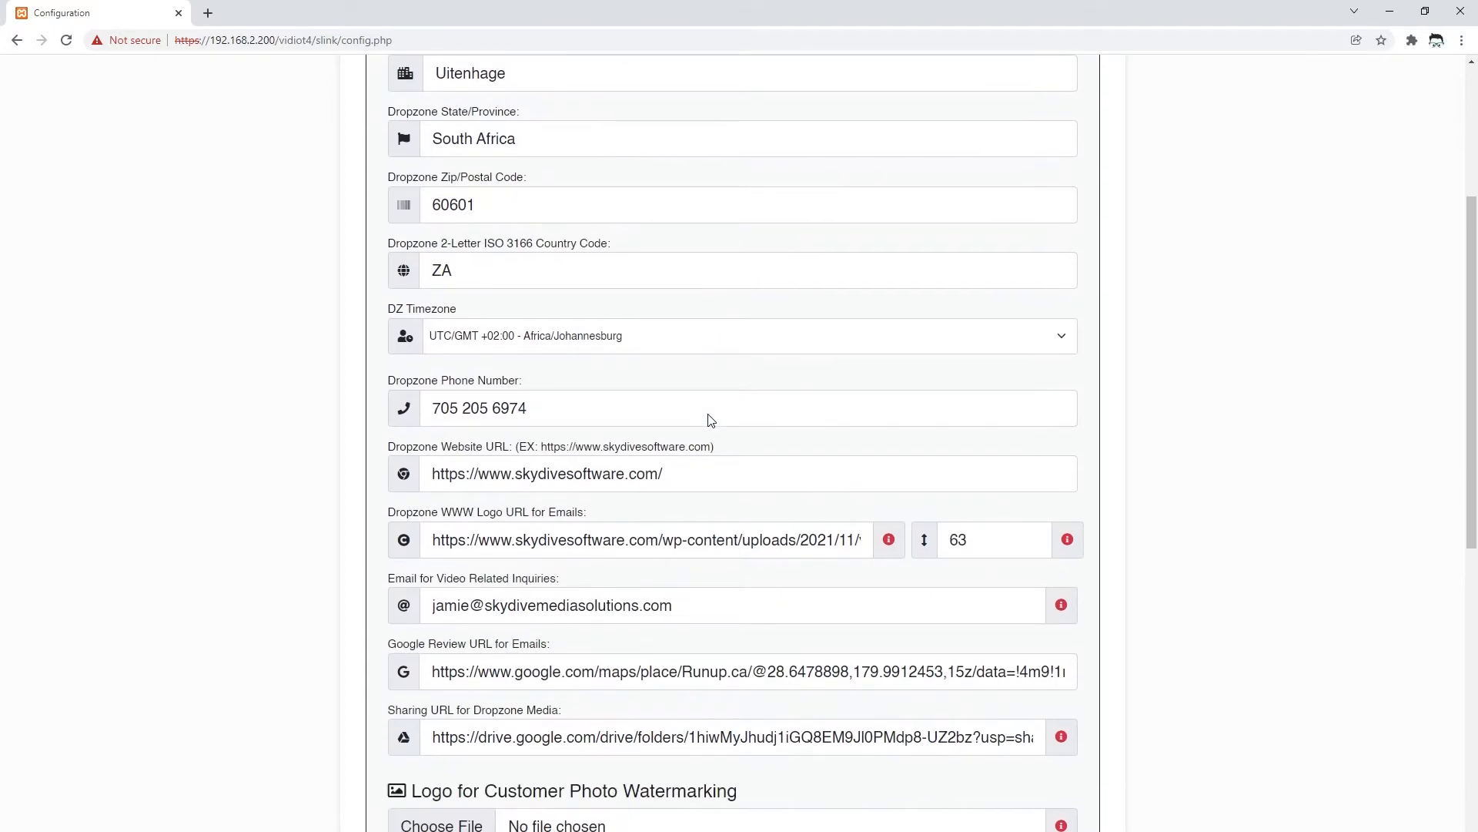
scroll(710, 419, down, 4)
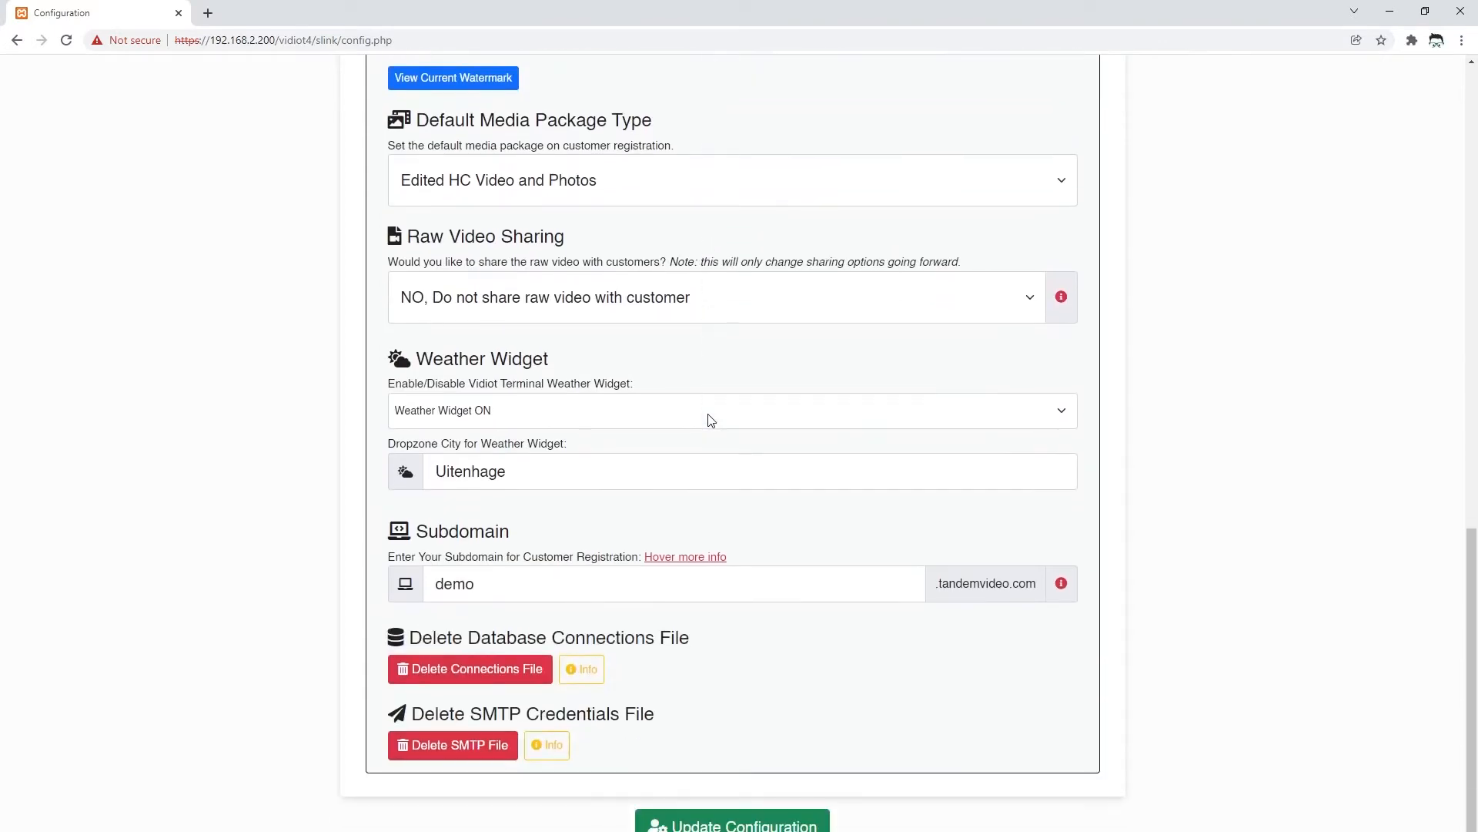
scroll(706, 438, up, 8)
scroll(706, 438, up, 5)
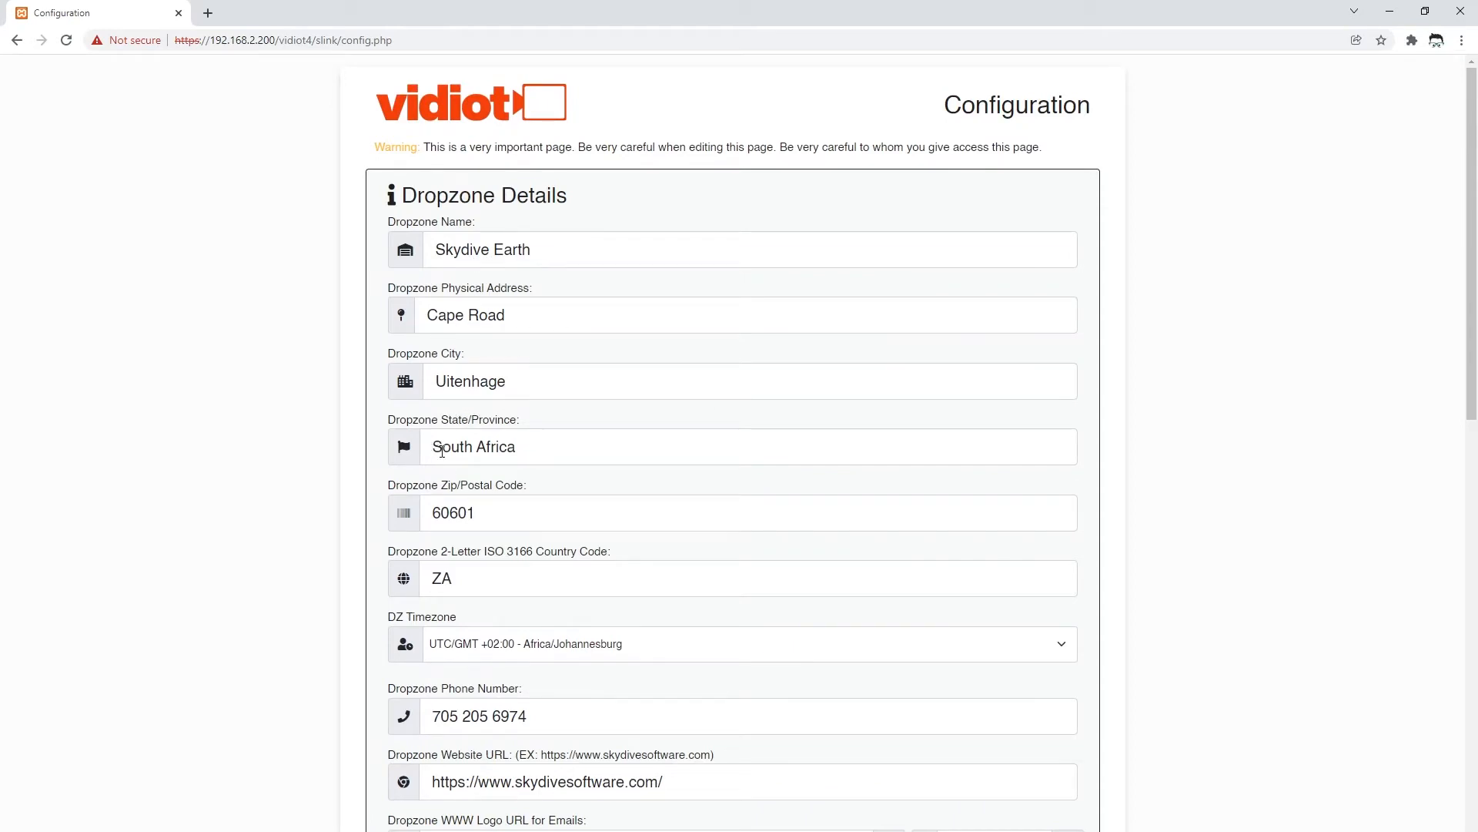
scroll(558, 446, down, 3)
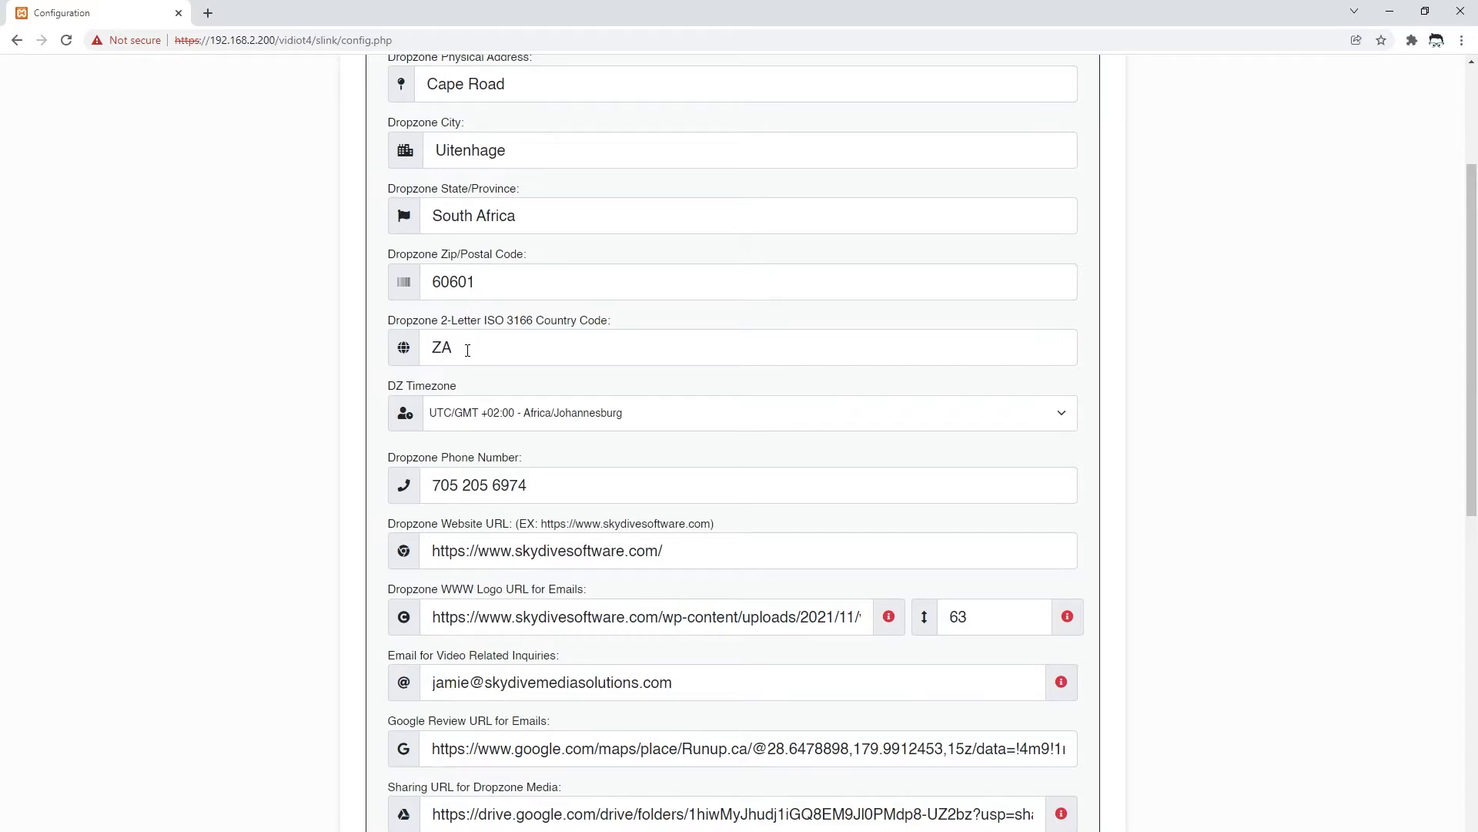
drag(468, 351, 425, 350)
click(484, 354)
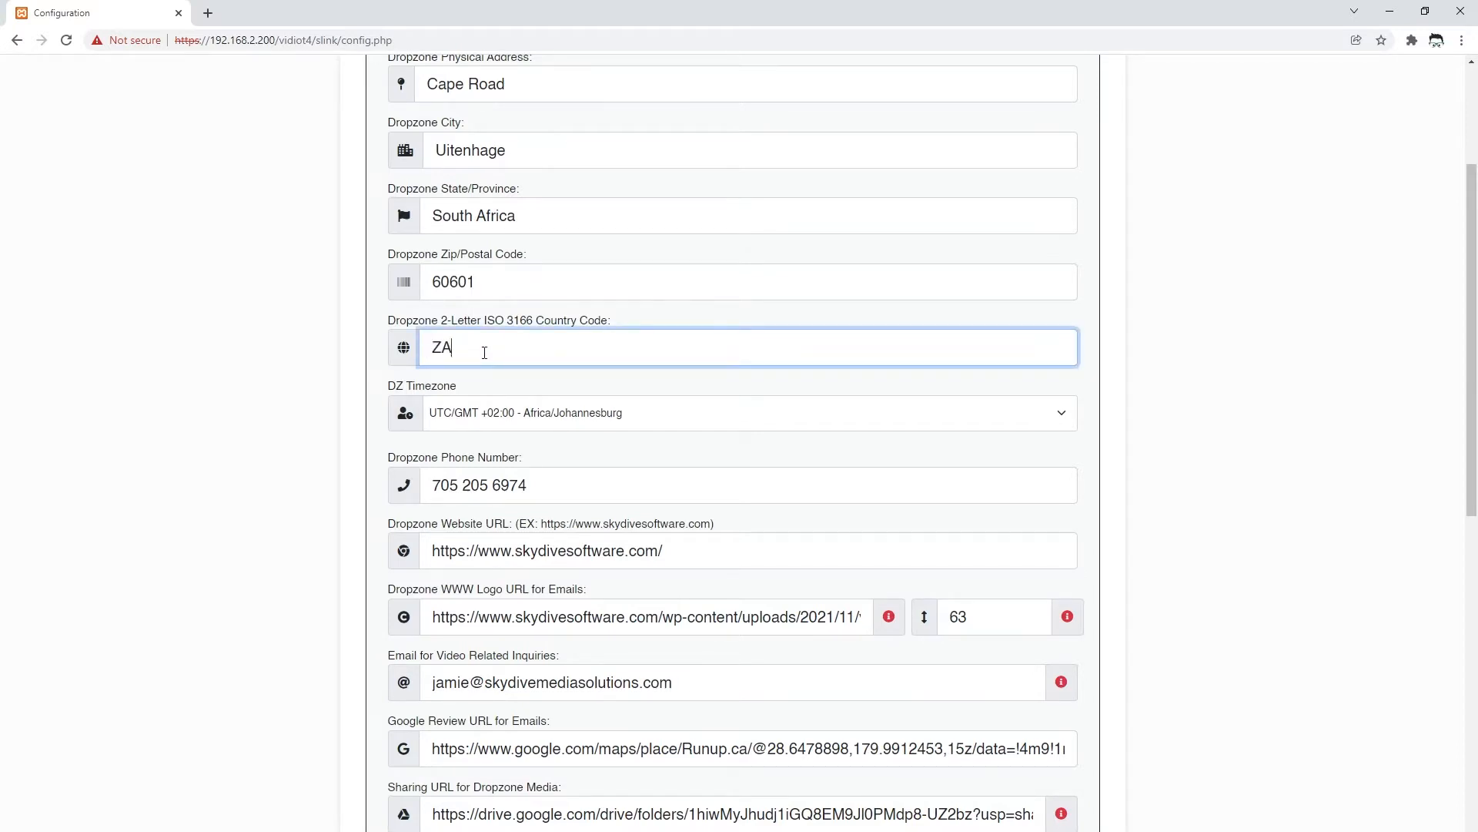
click(685, 420)
click(585, 702)
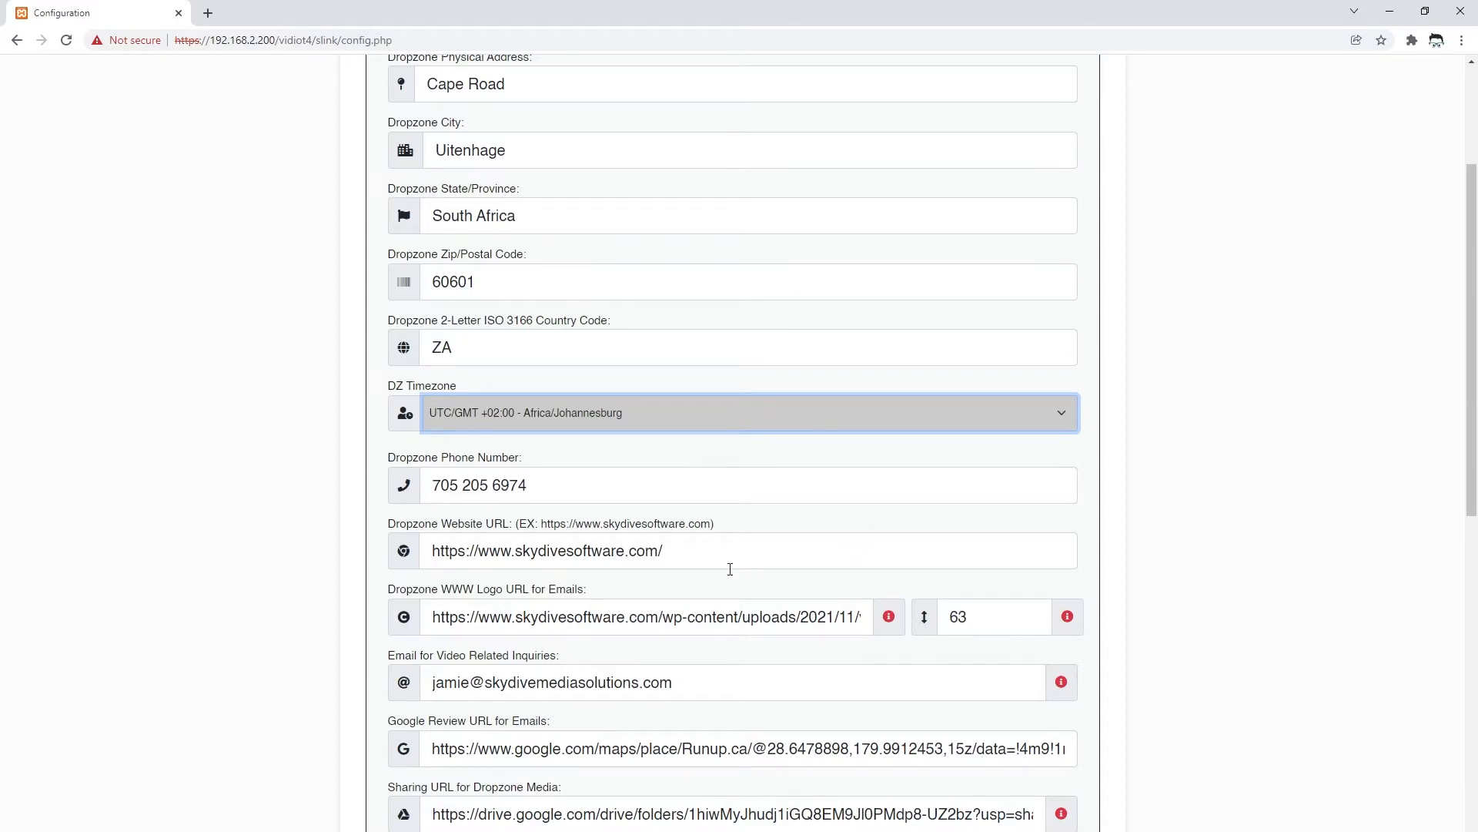
click(583, 453)
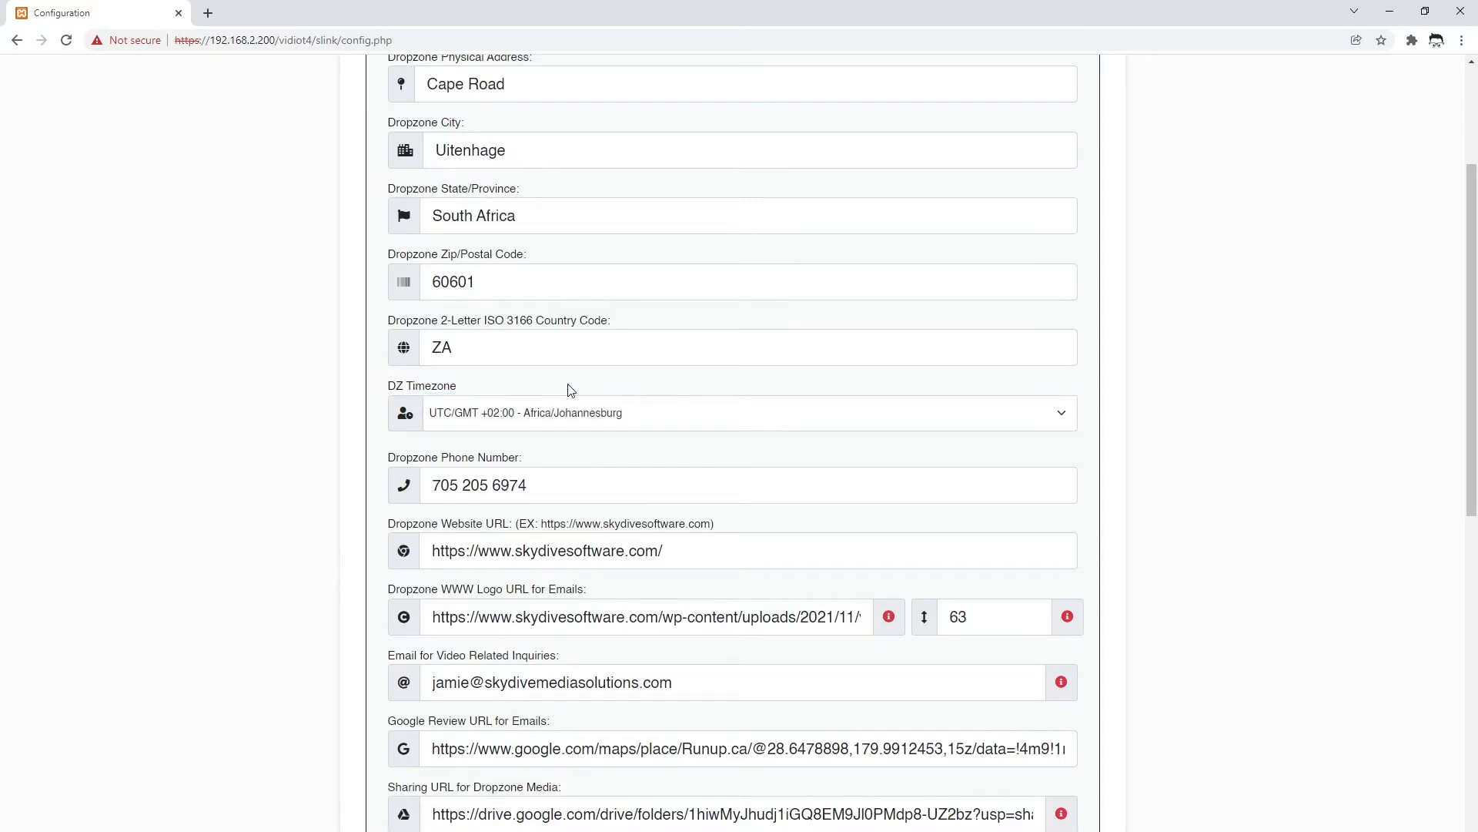
scroll(512, 451, down, 2)
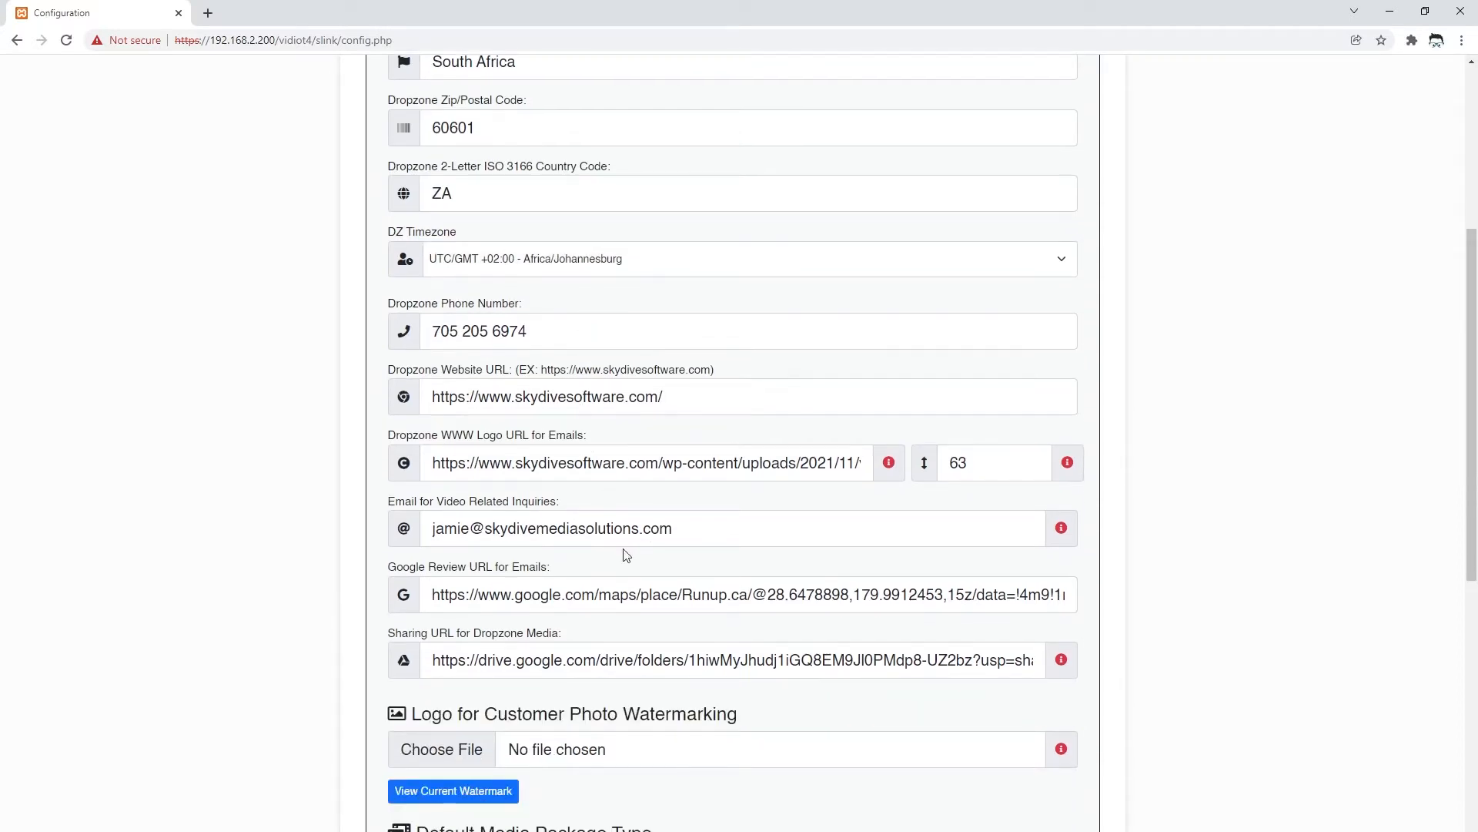
scroll(621, 552, down, 1)
scroll(508, 218, down, 1)
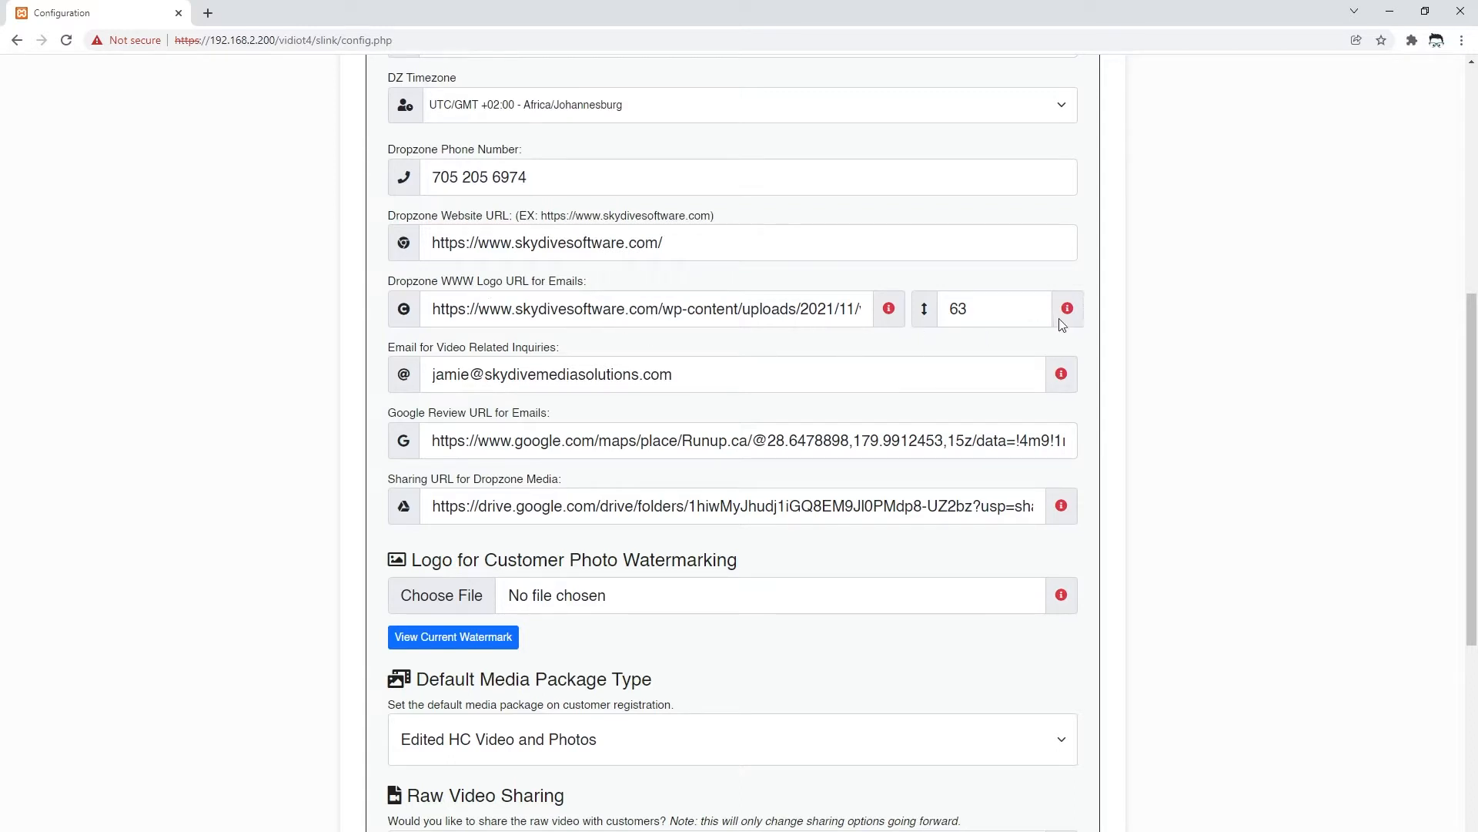
mouse_move(1069, 316)
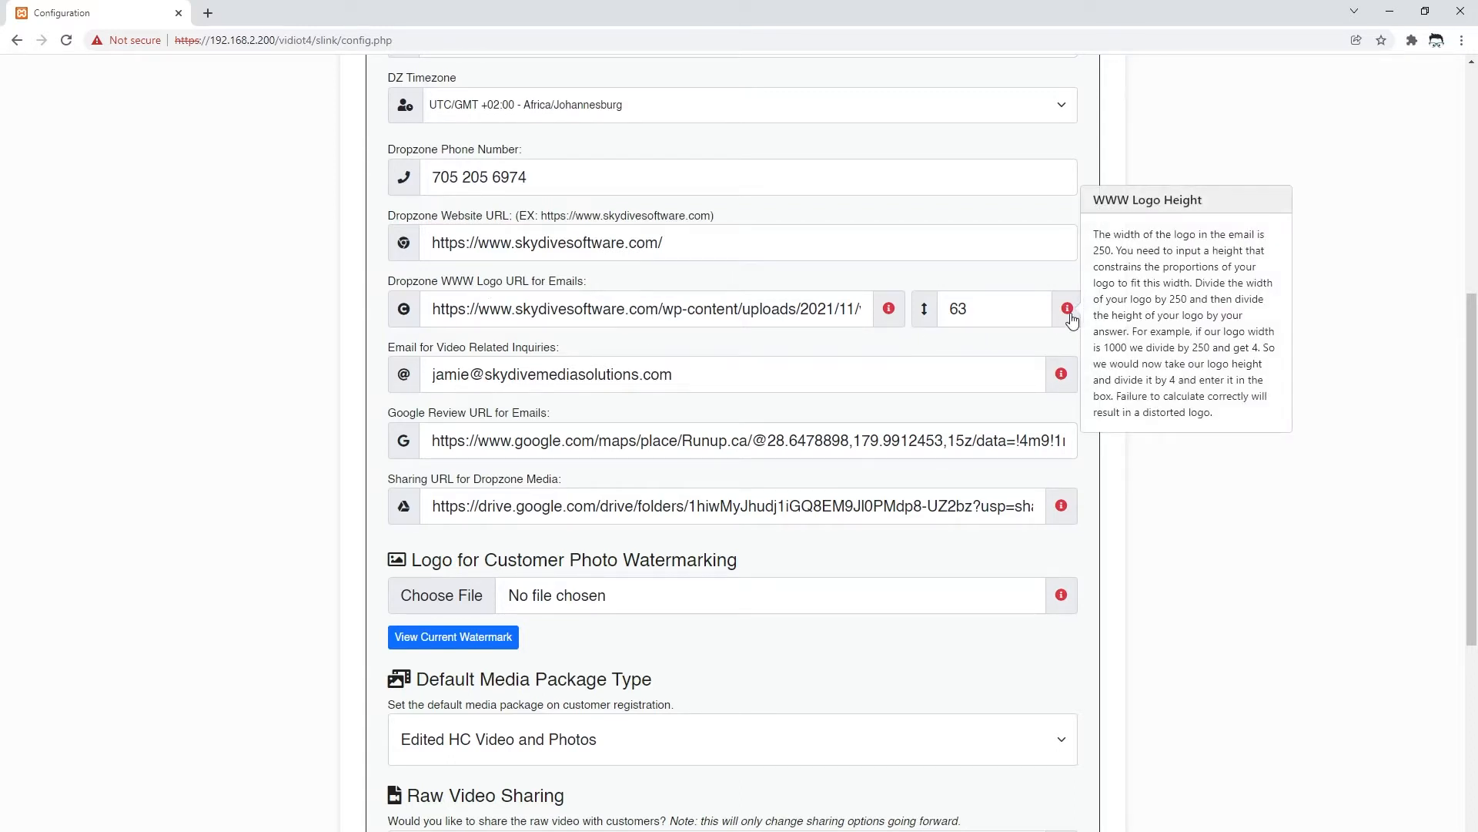
mouse_move(889, 318)
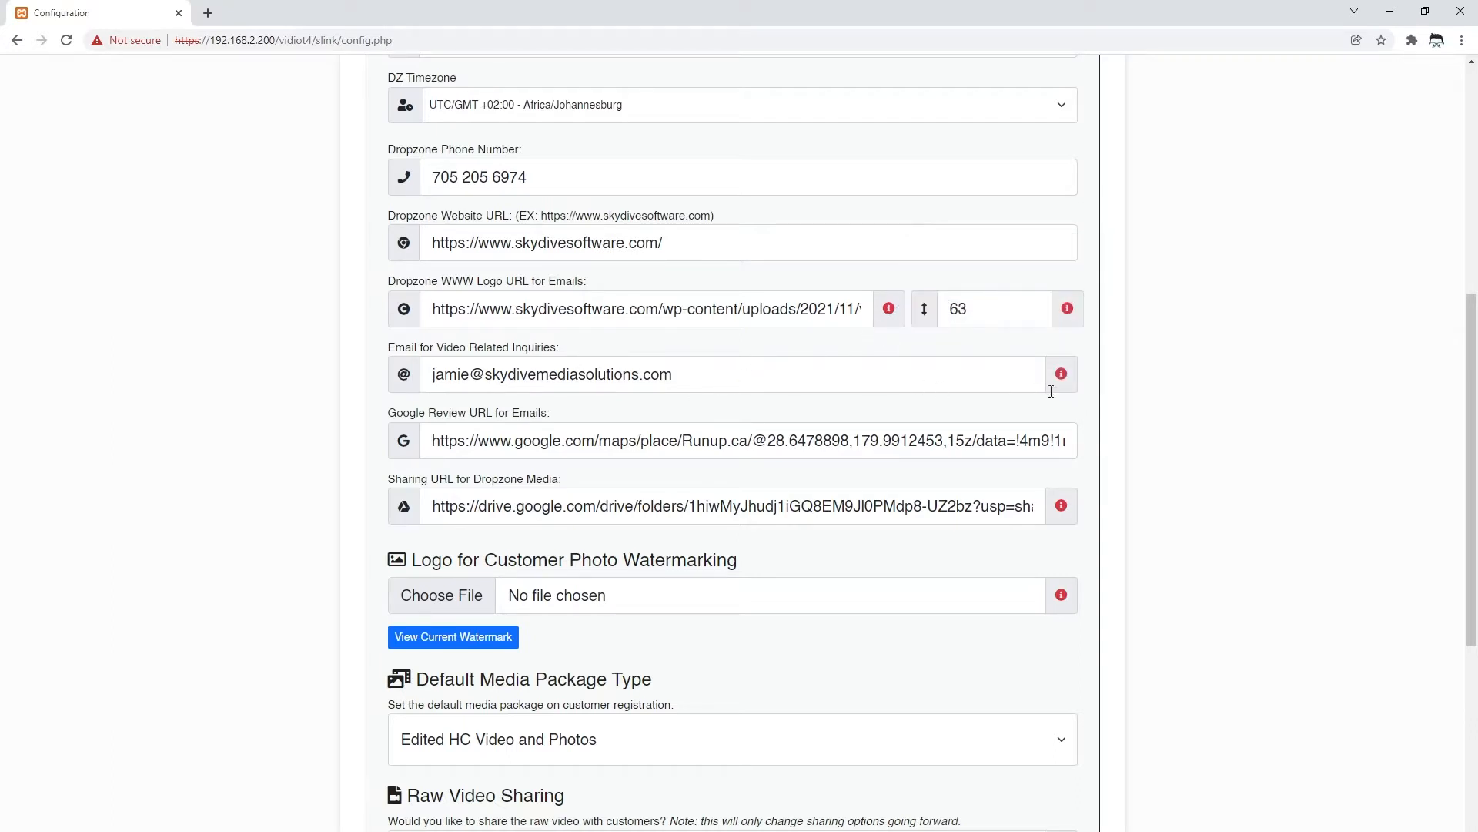
mouse_move(1062, 377)
scroll(485, 461, down, 2)
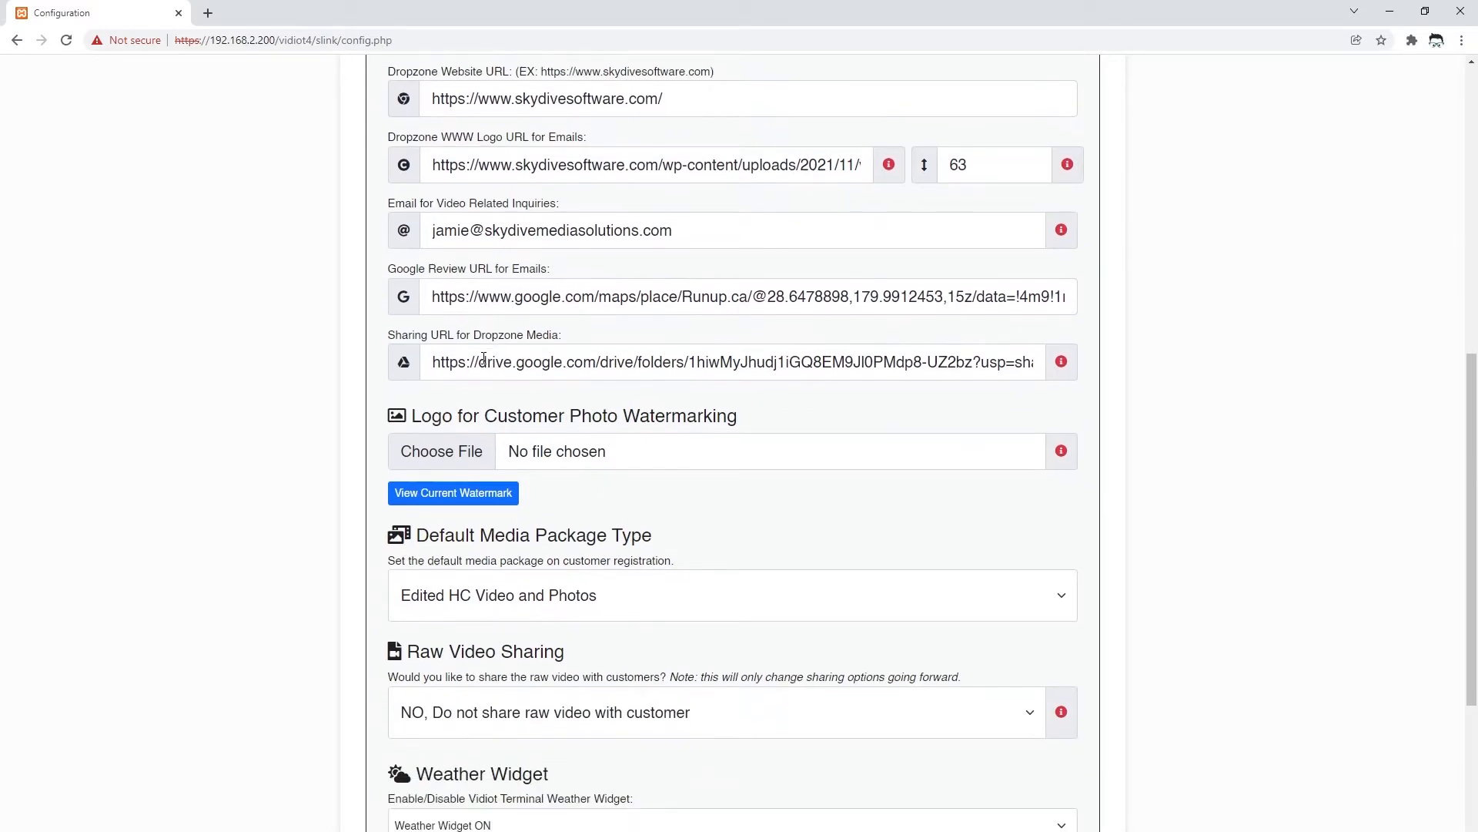
scroll(483, 358, down, 1)
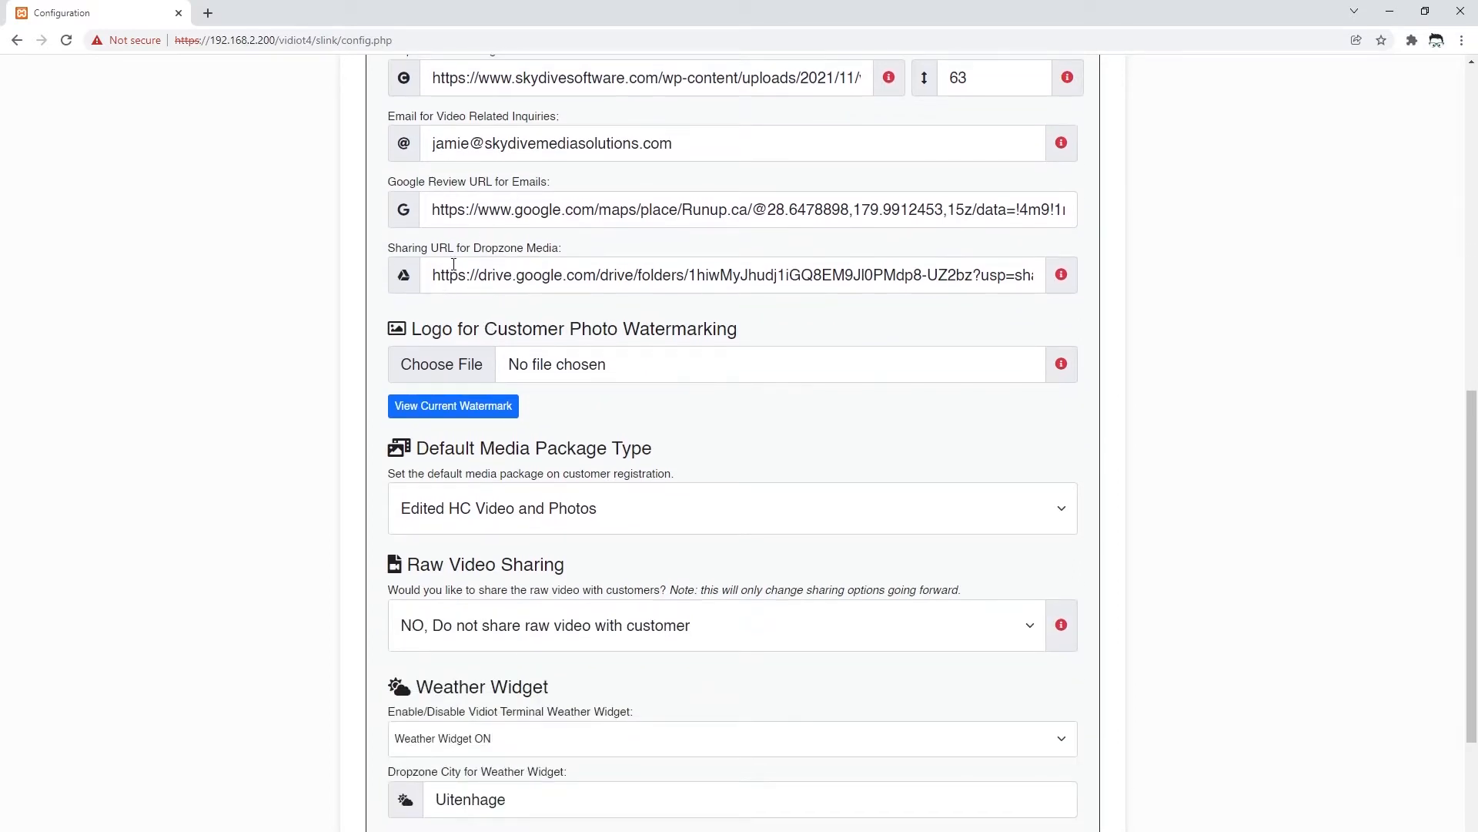
mouse_move(1062, 277)
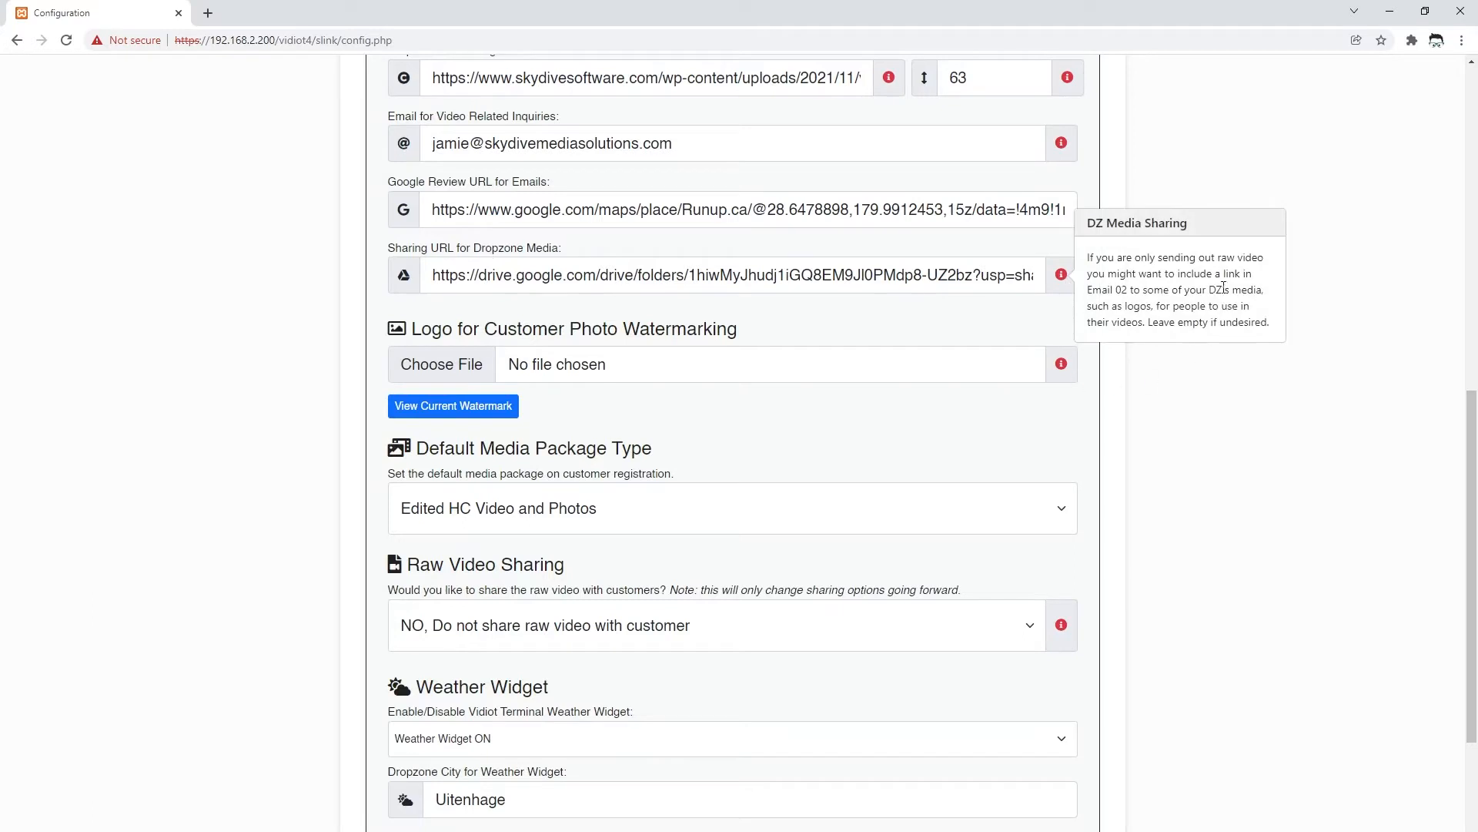
click(1065, 278)
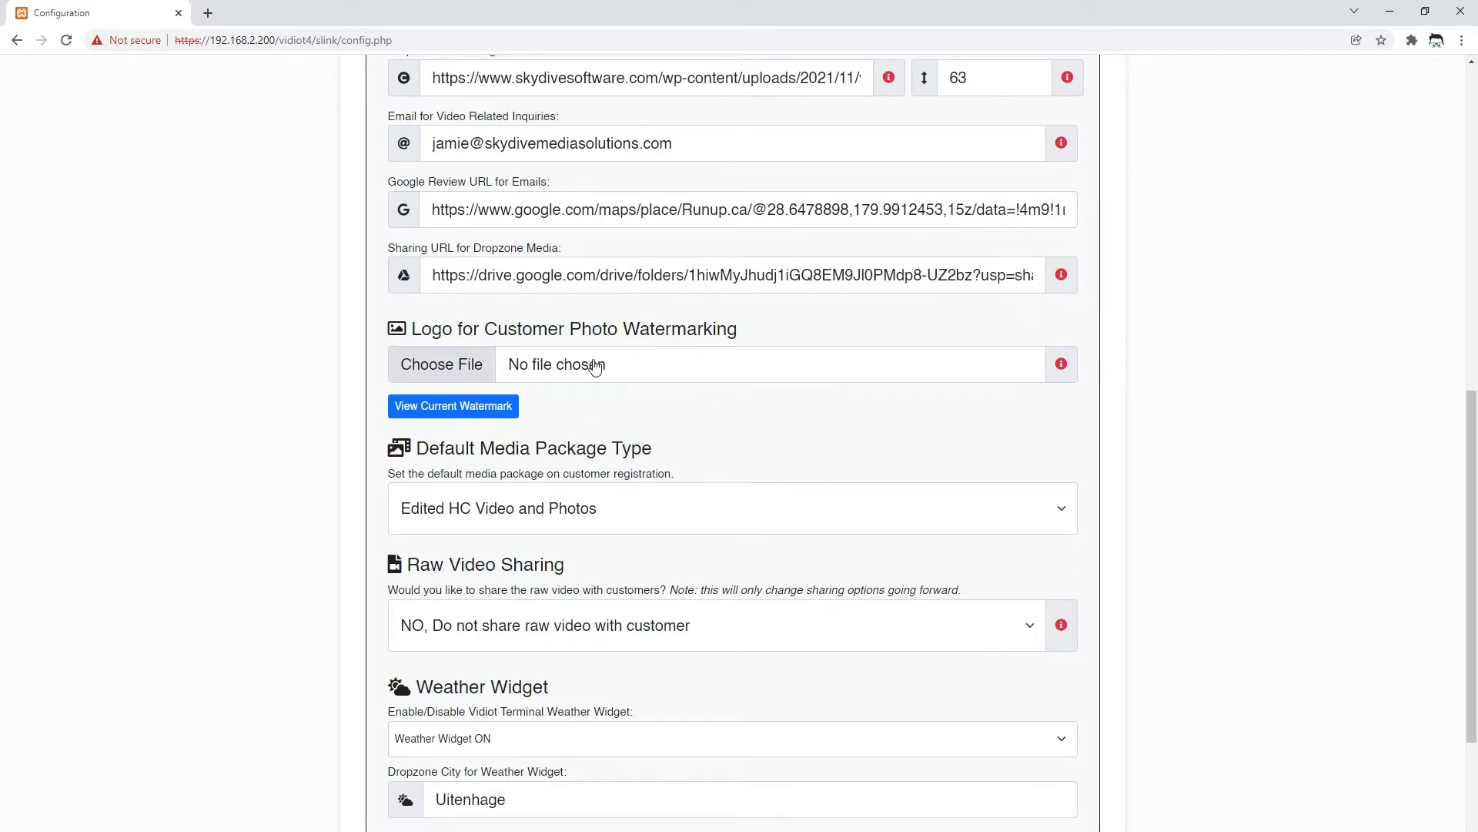
scroll(595, 367, down, 2)
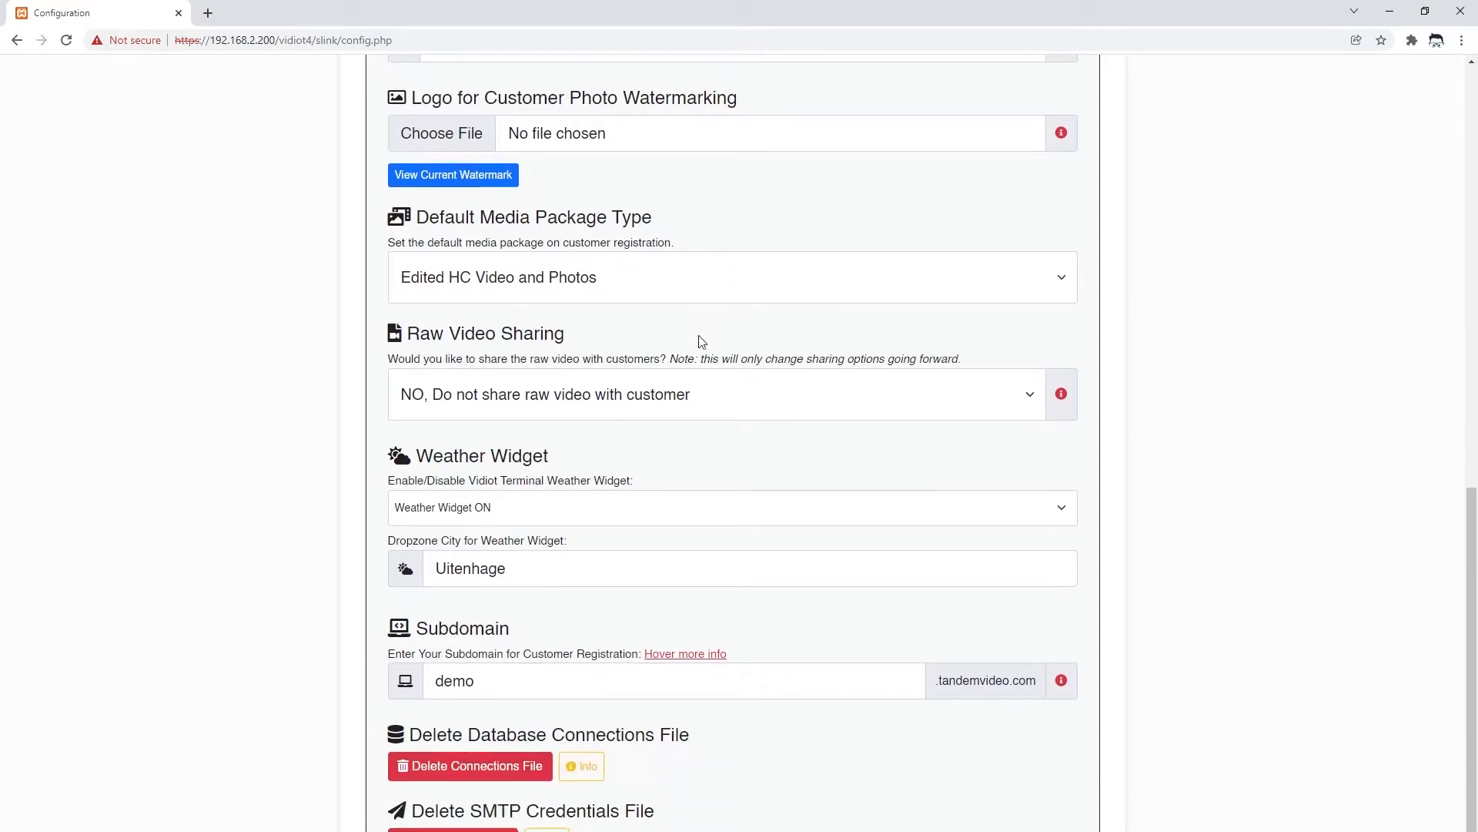
click(558, 263)
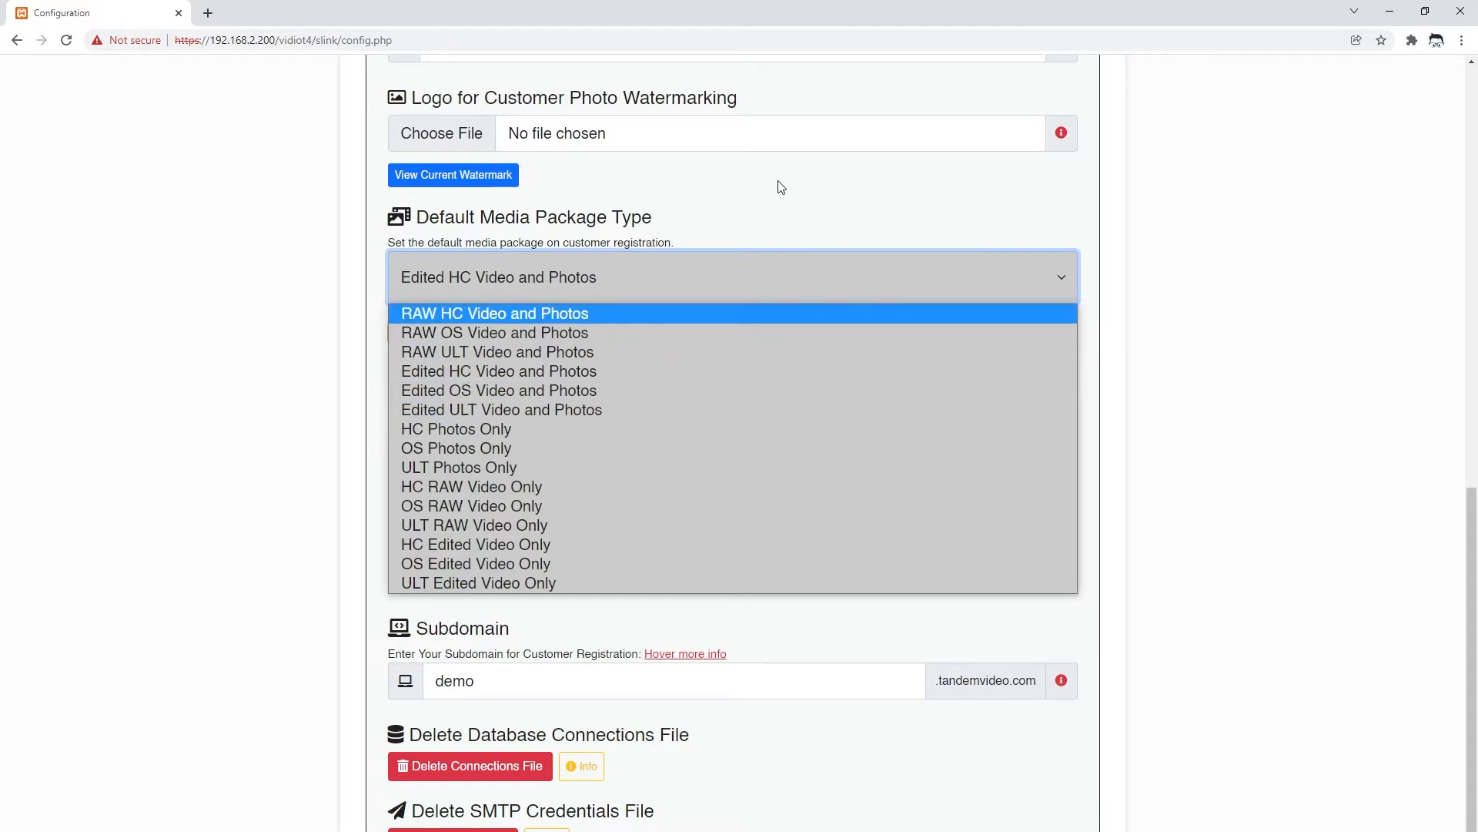
click(483, 376)
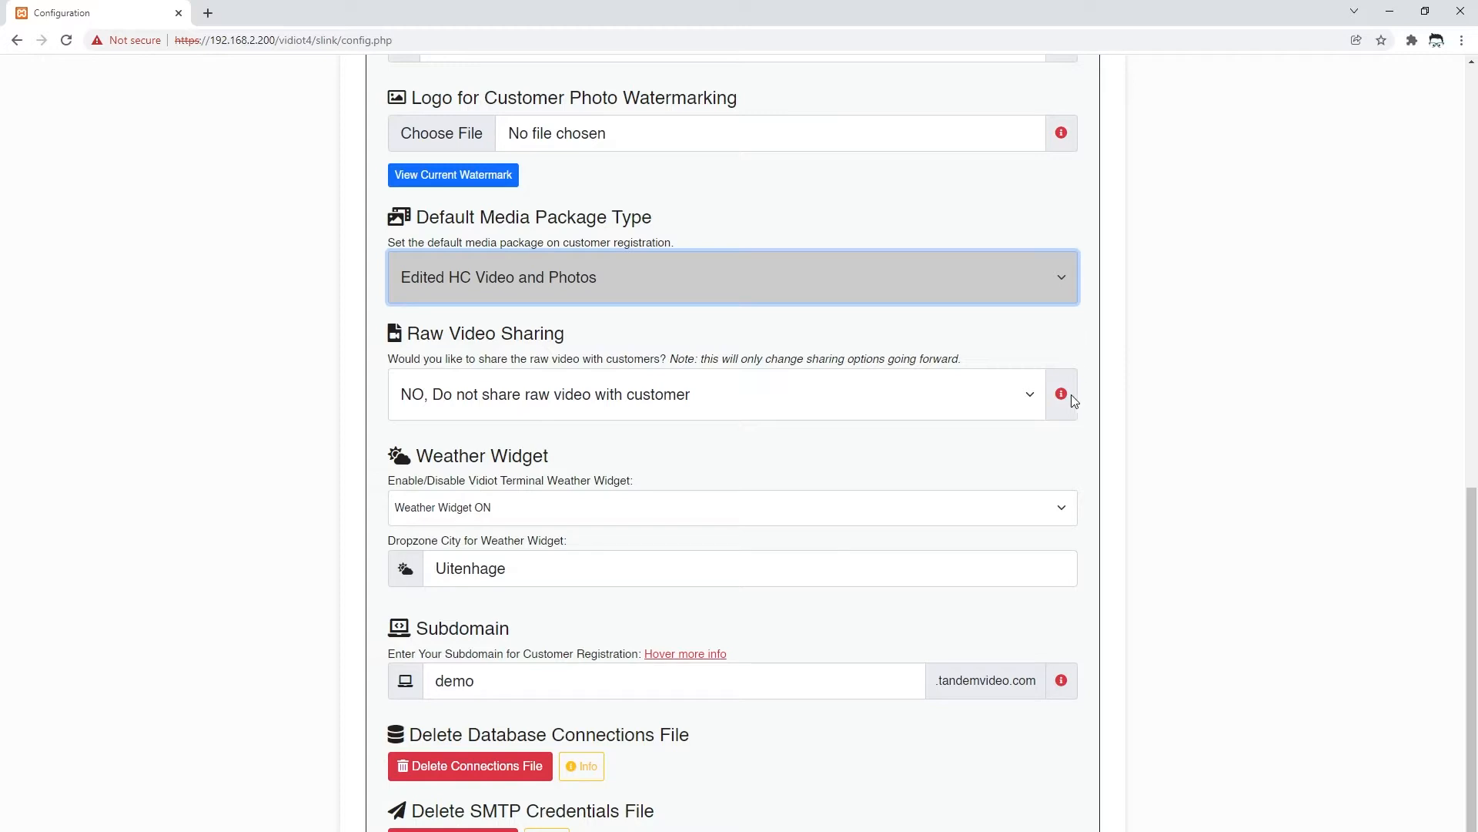
mouse_move(1062, 399)
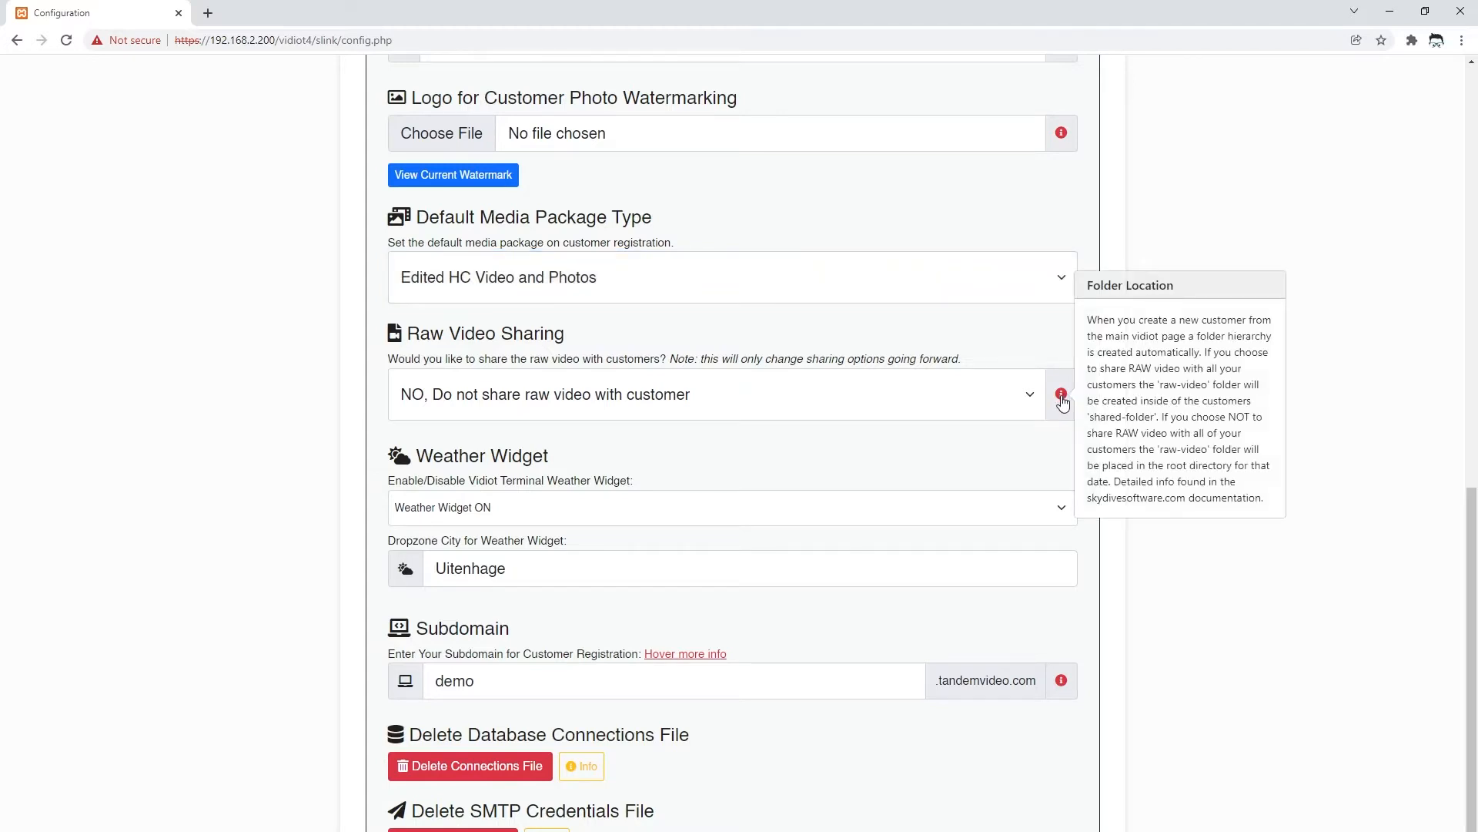
scroll(670, 478, down, 1)
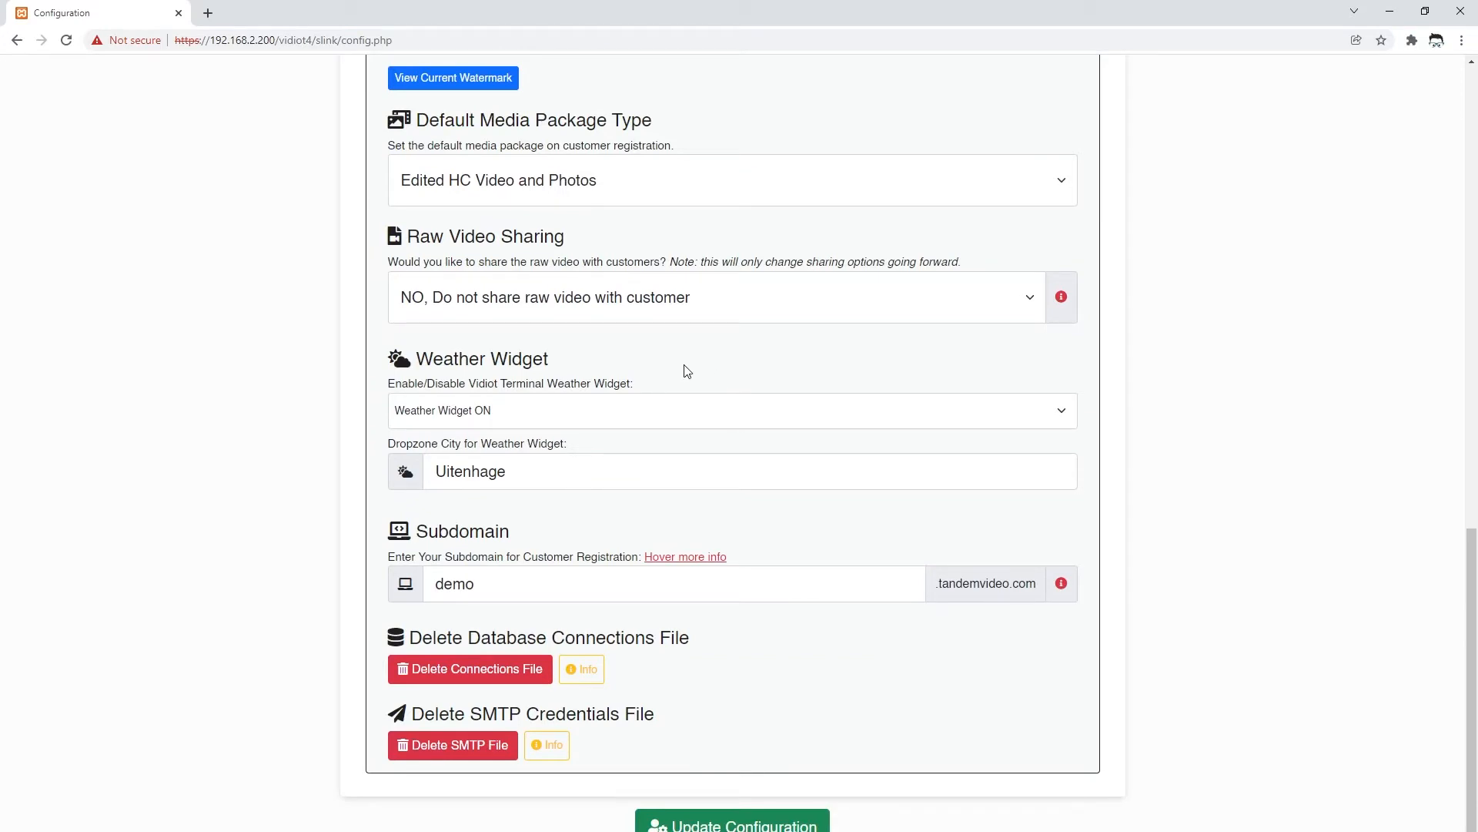
- Inspect the Weather Widget, weather city Uitenhage and Subdomain demo settings, leaving them unchanged
click(512, 409)
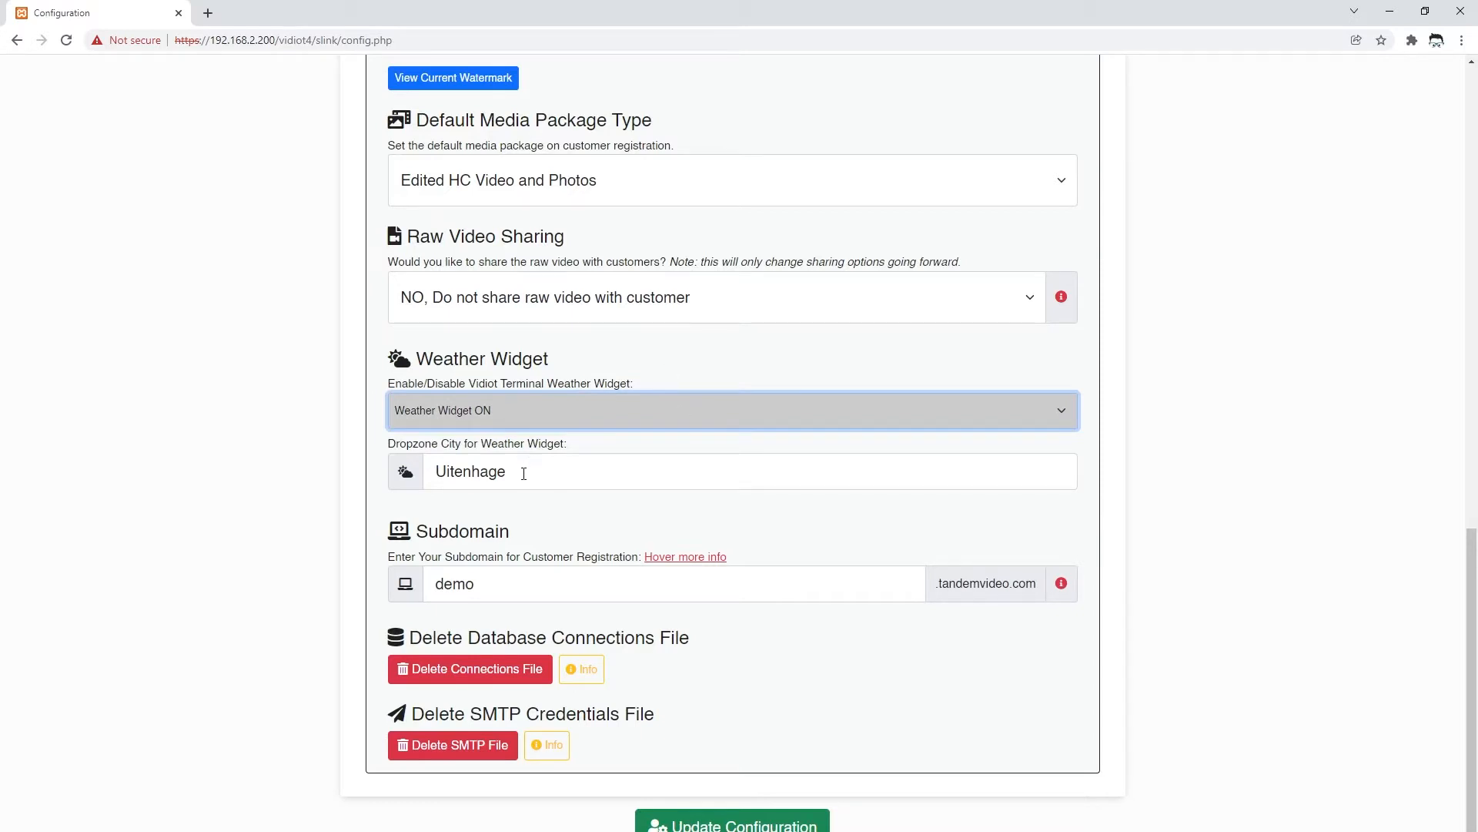
double_click(431, 485)
click(557, 476)
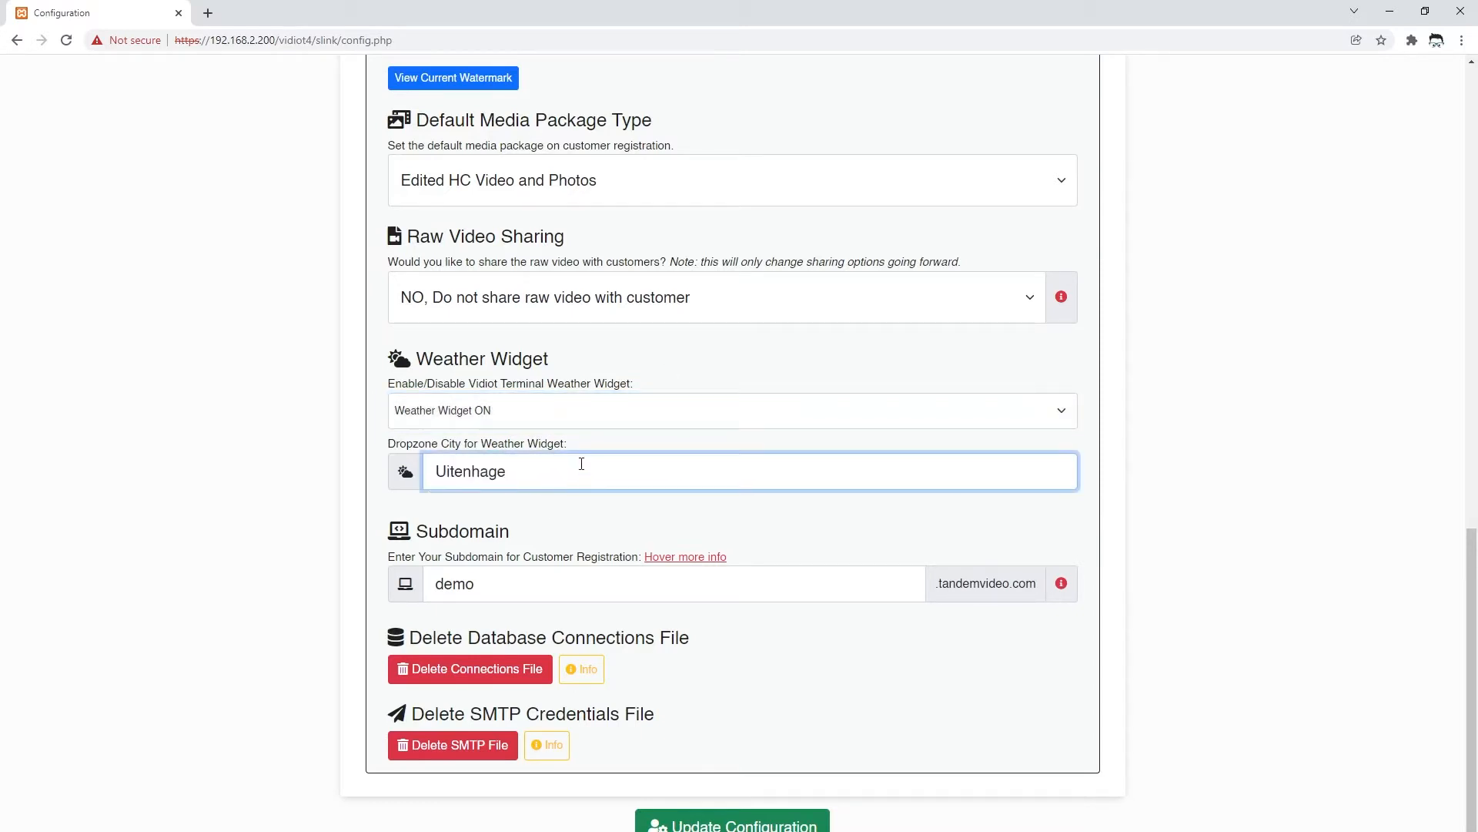
click(497, 583)
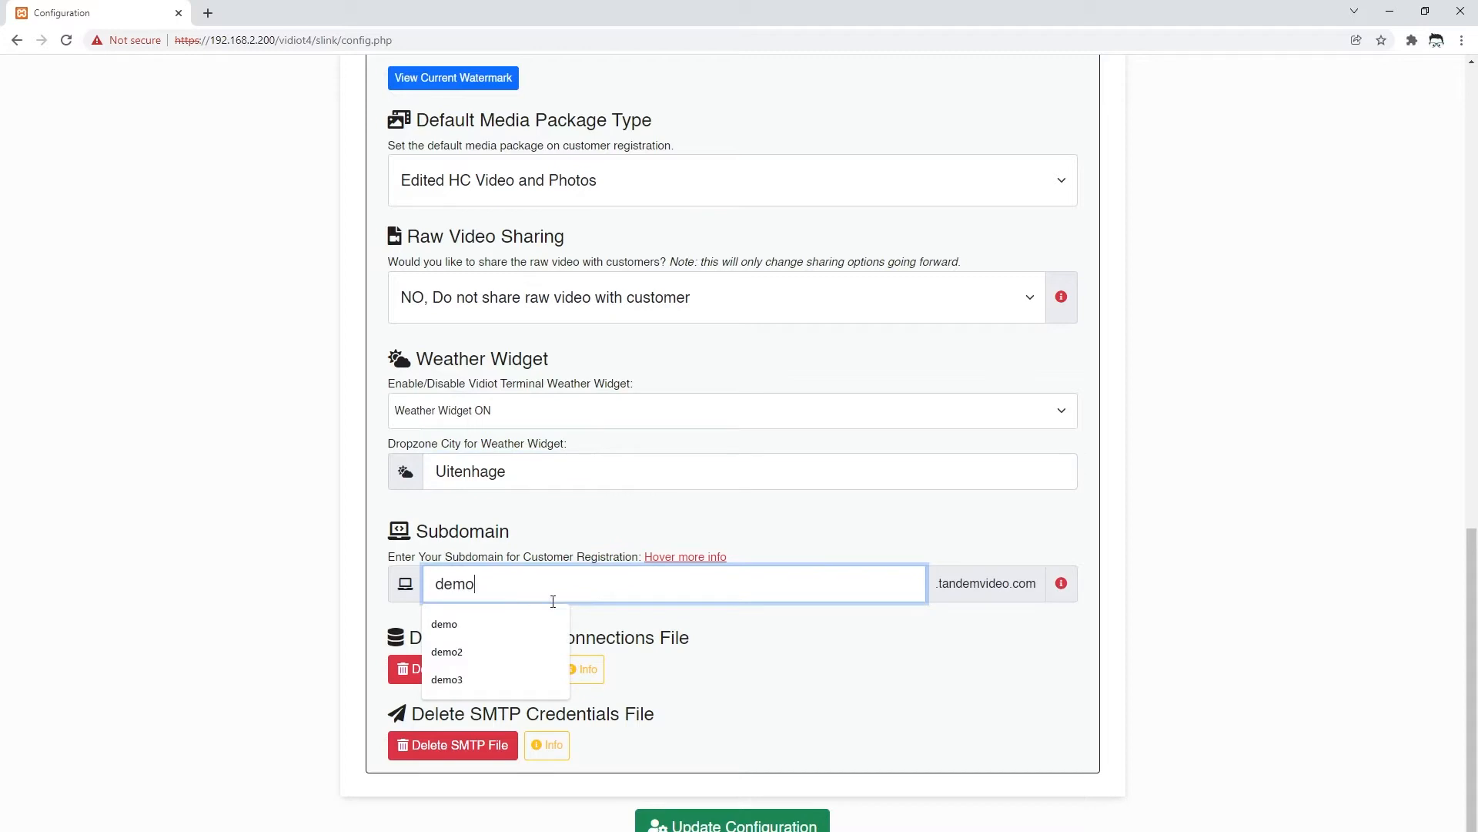
click(602, 532)
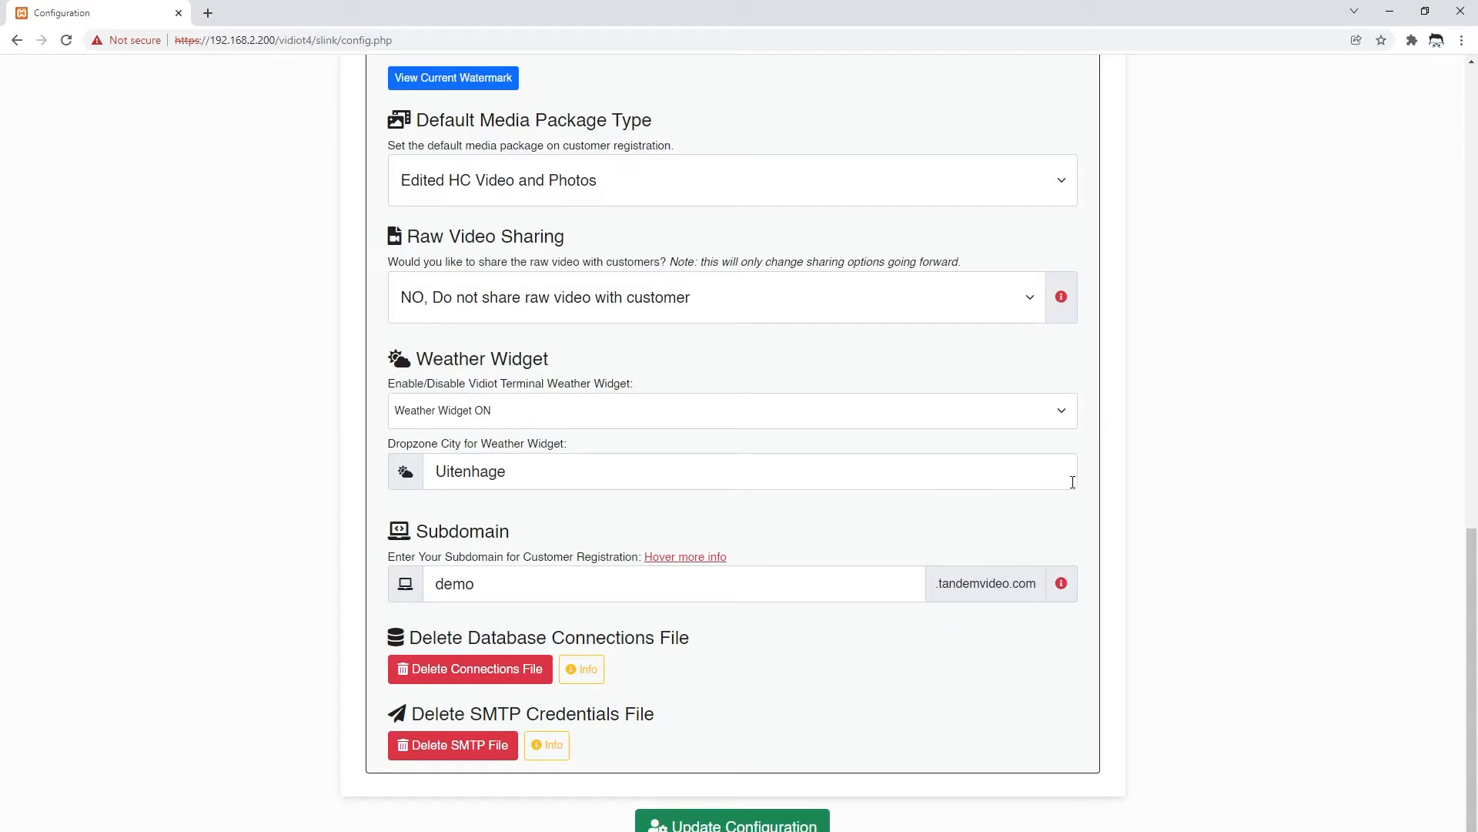
- Read the info notes for Delete Connections File and Delete SMTP File
mouse_move(1062, 583)
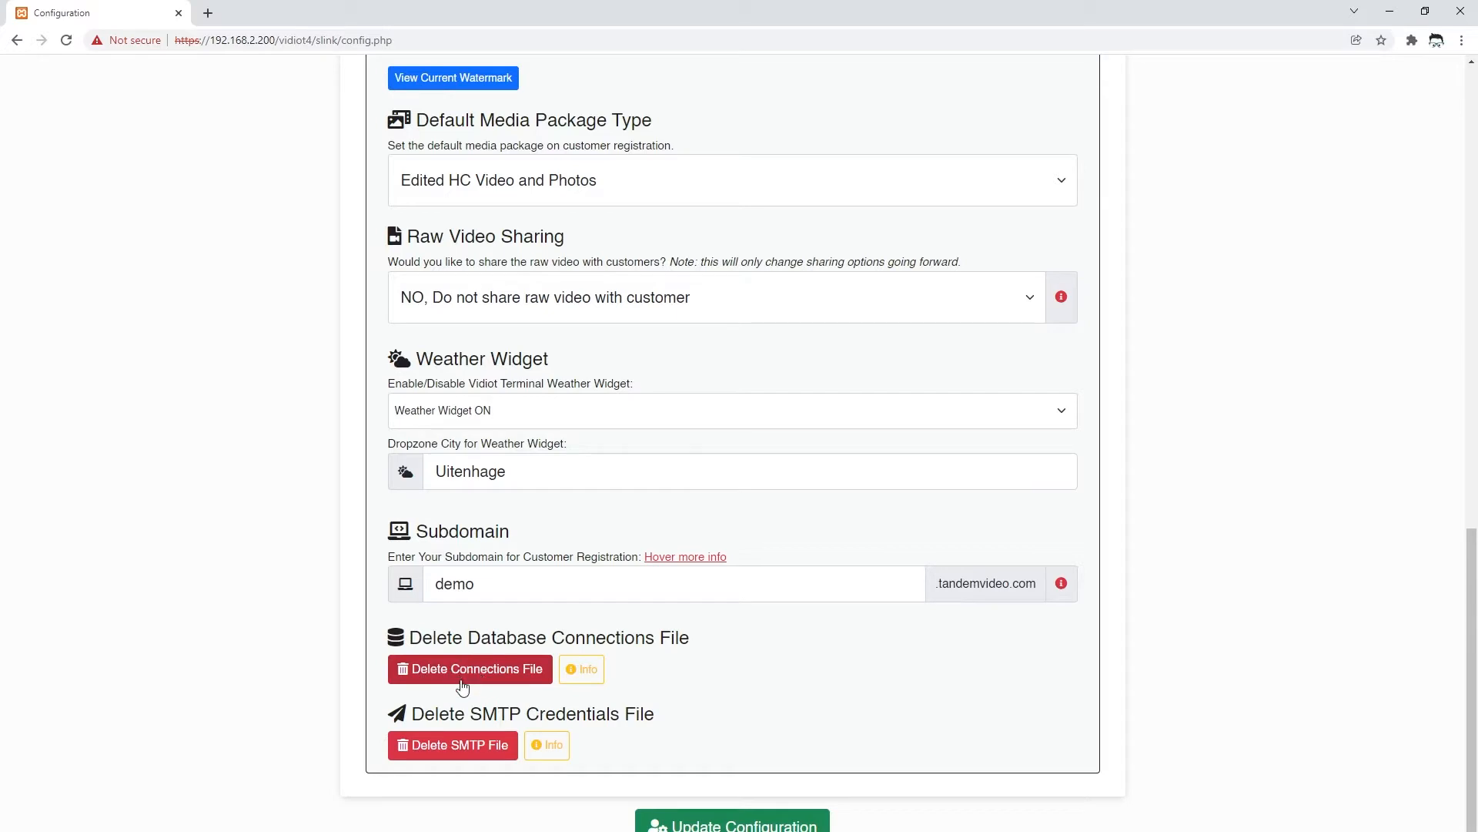
click(593, 678)
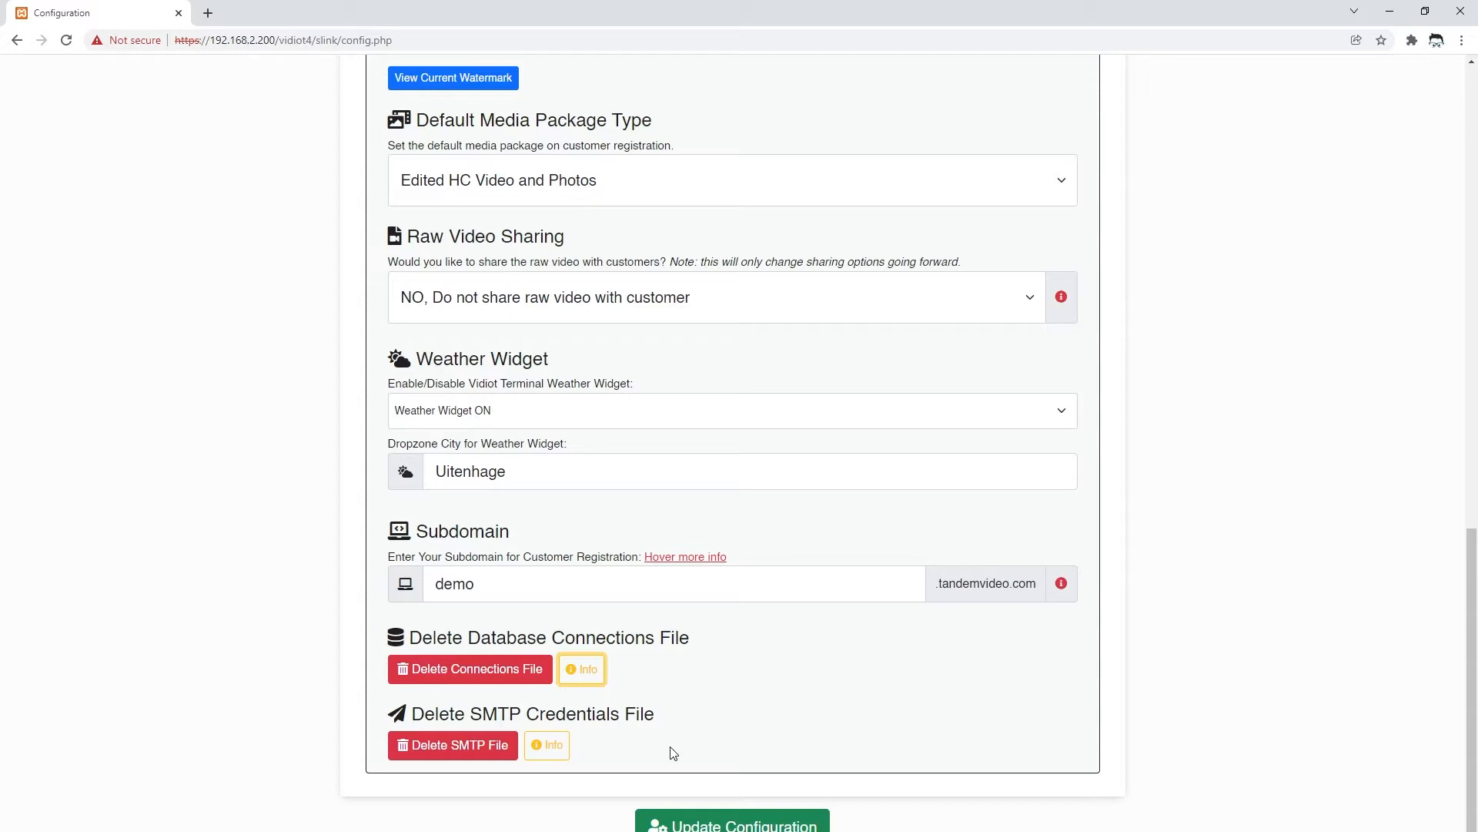
click(555, 745)
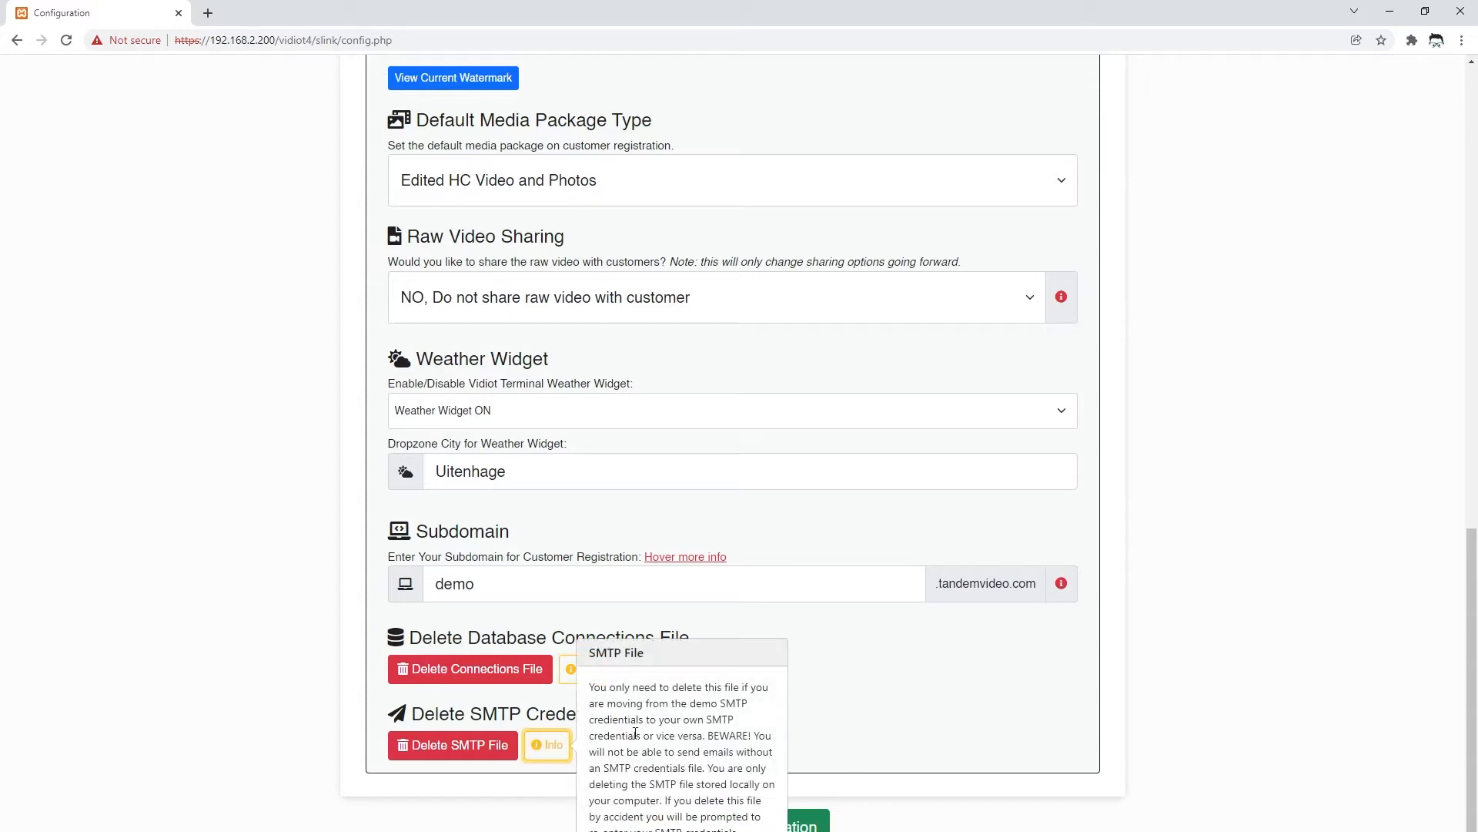
click(547, 745)
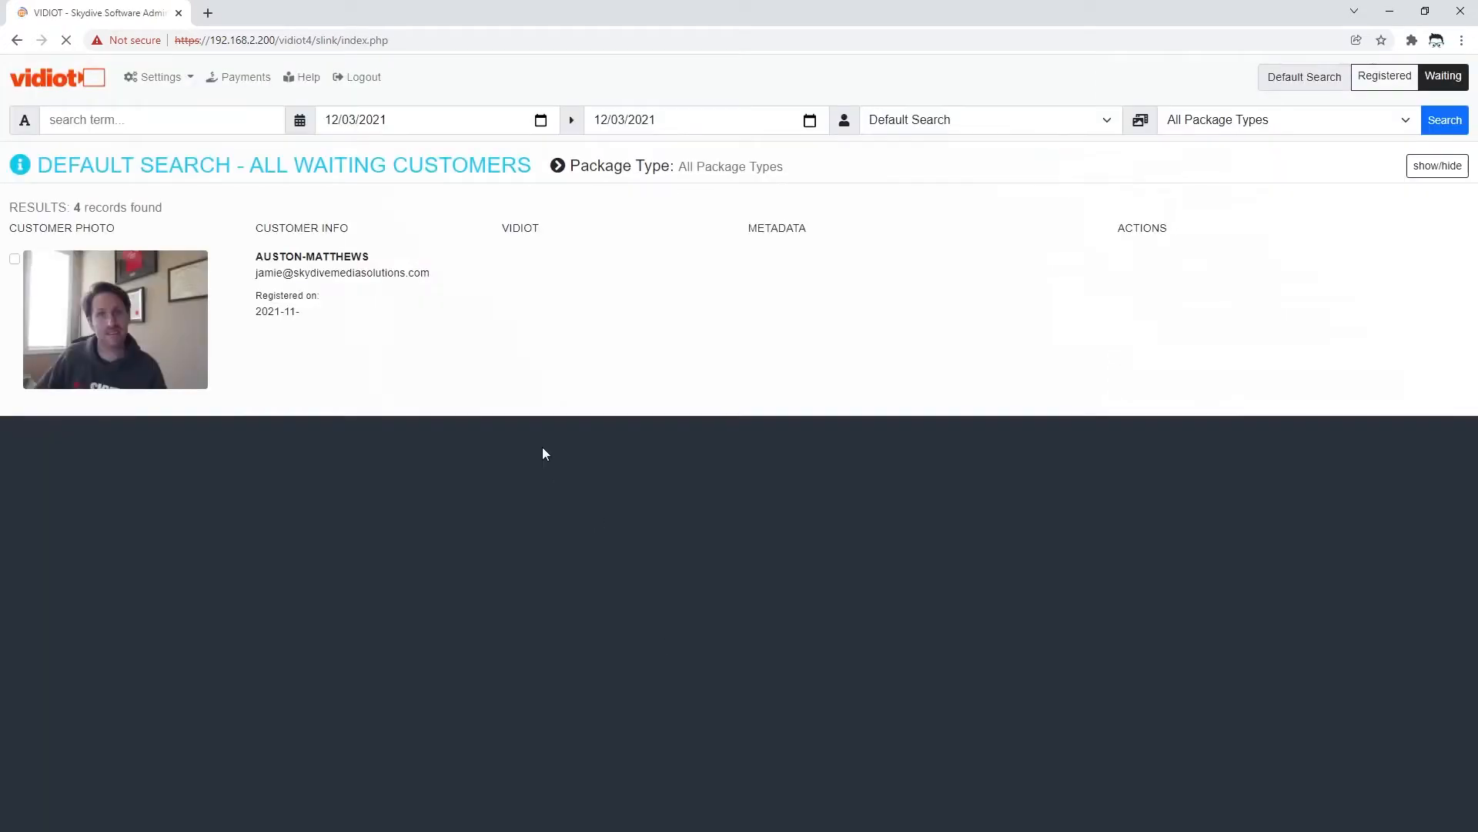
- Go to Settings > Emails, skim the Email 01 form, and view the Email 02 template
click(184, 77)
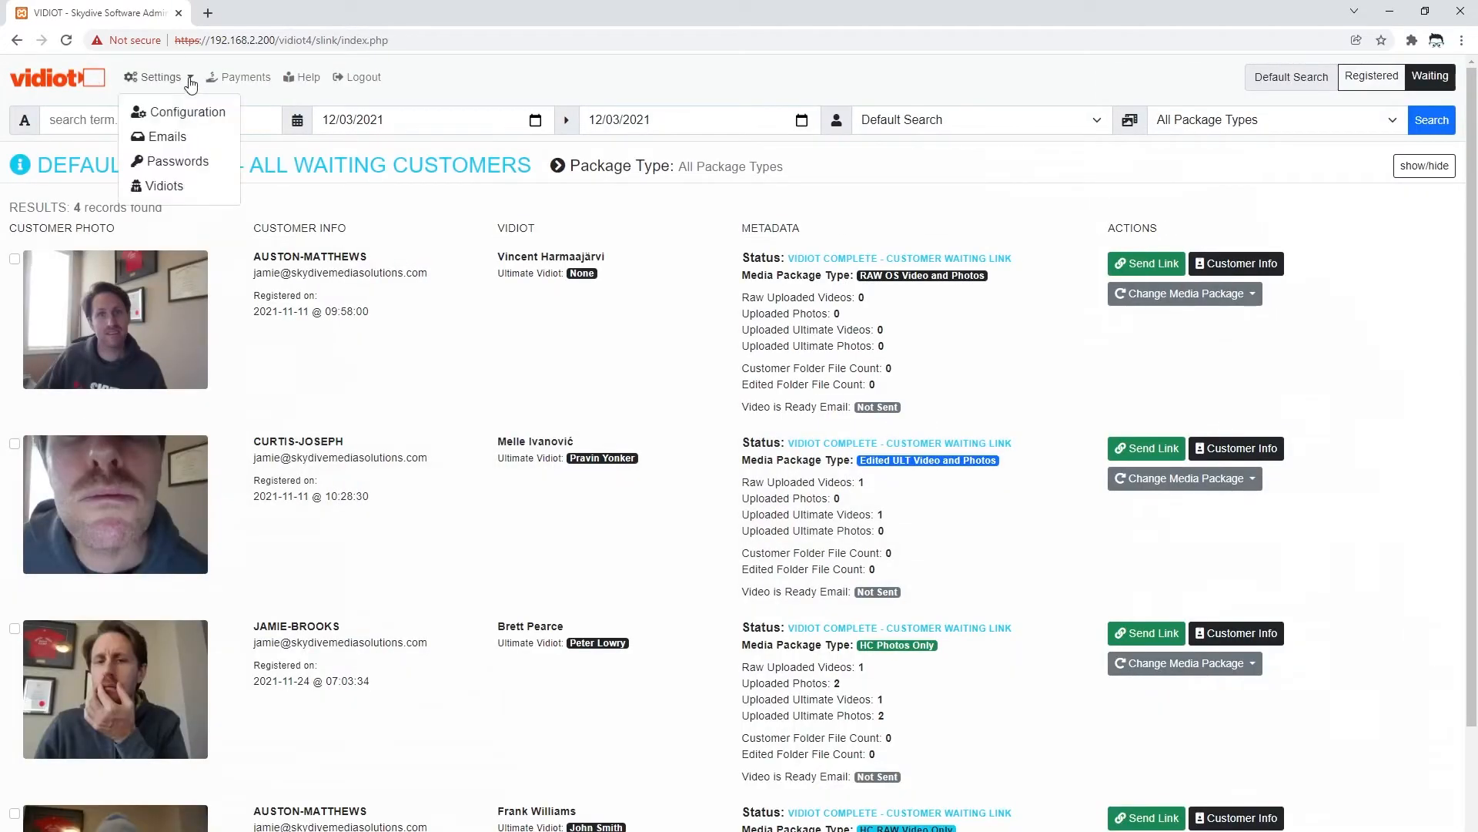
click(160, 139)
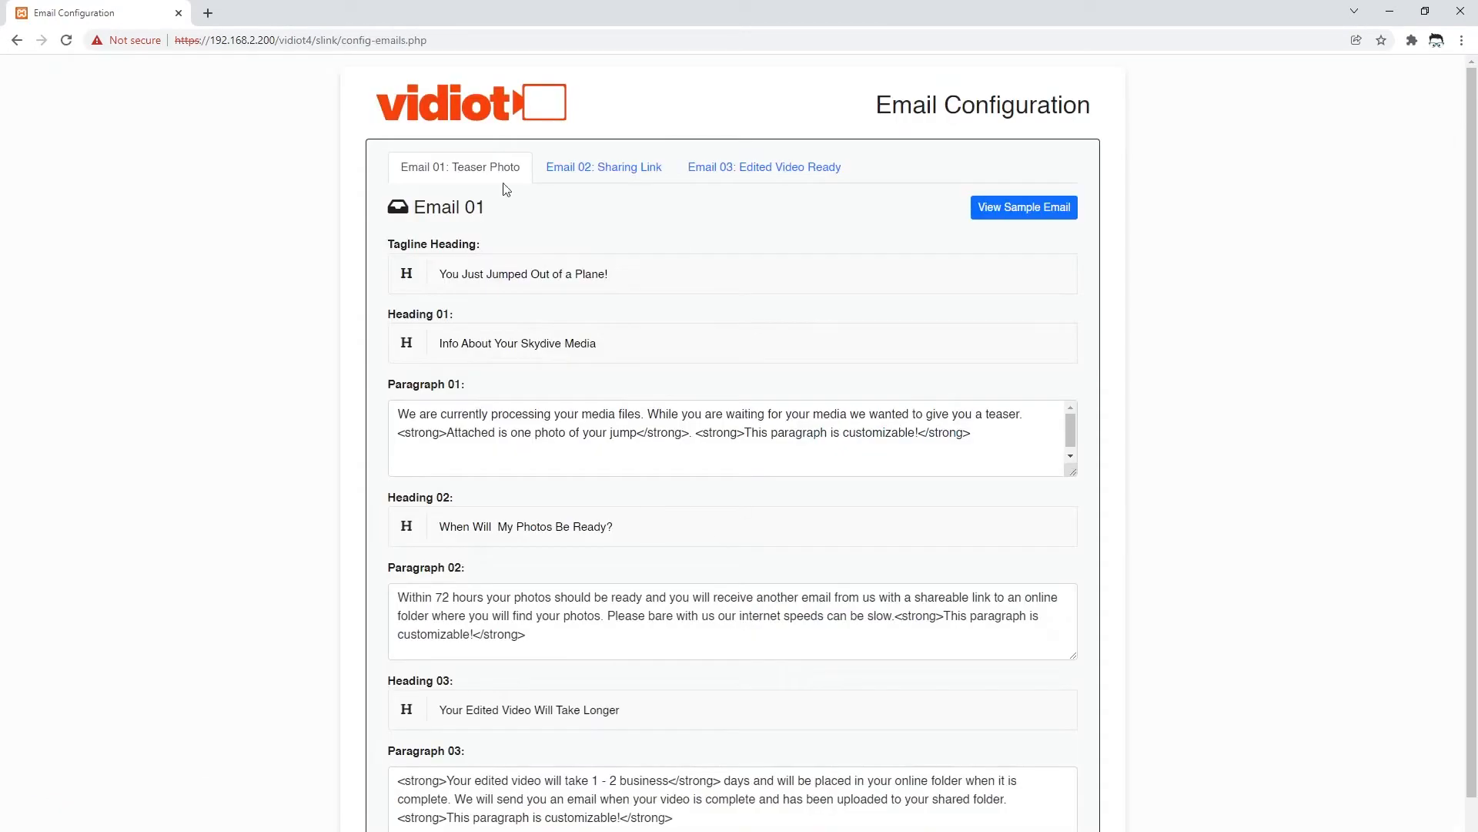
scroll(706, 505, down, 1)
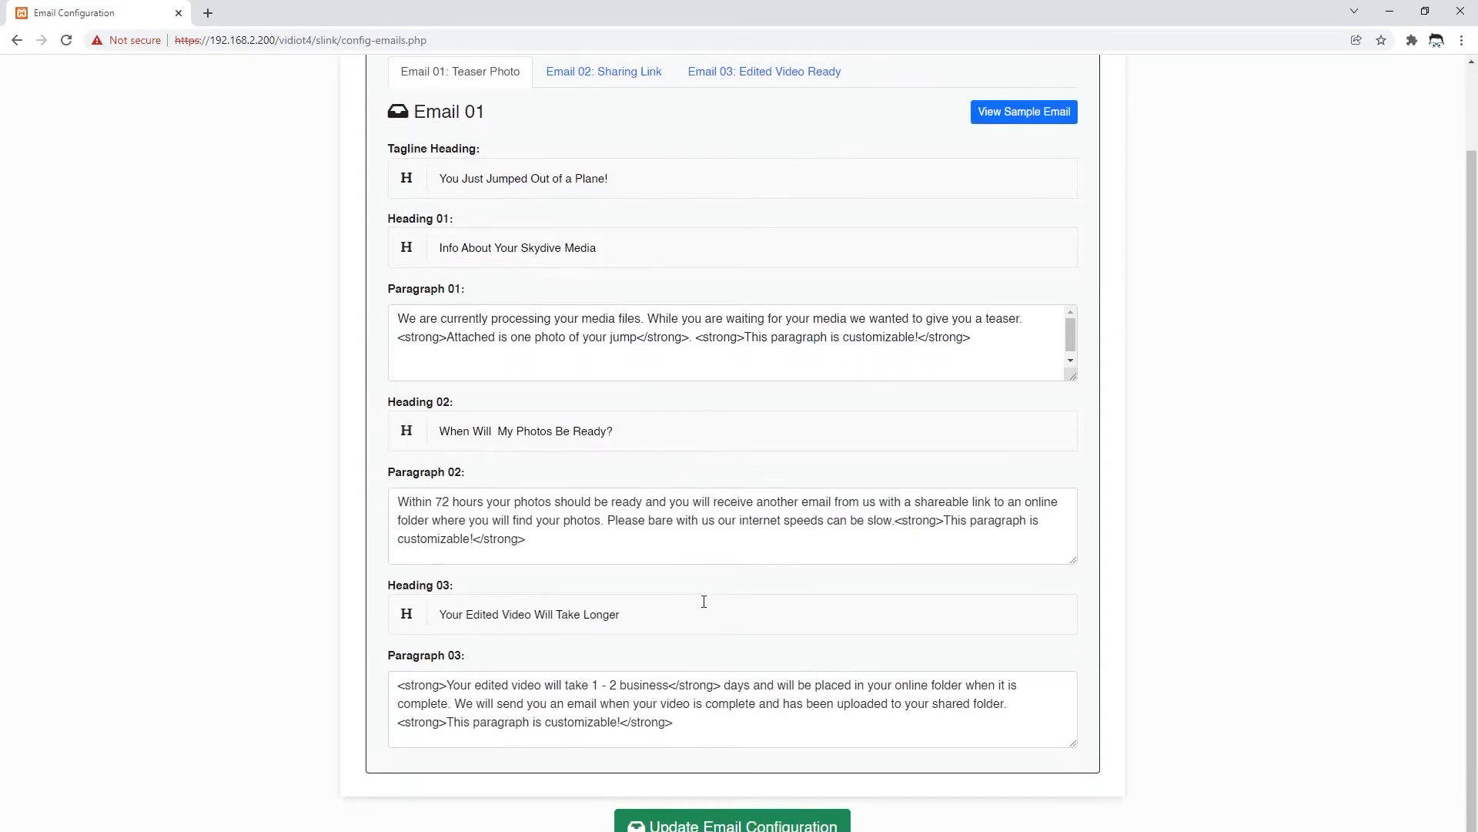
scroll(700, 597, up, 1)
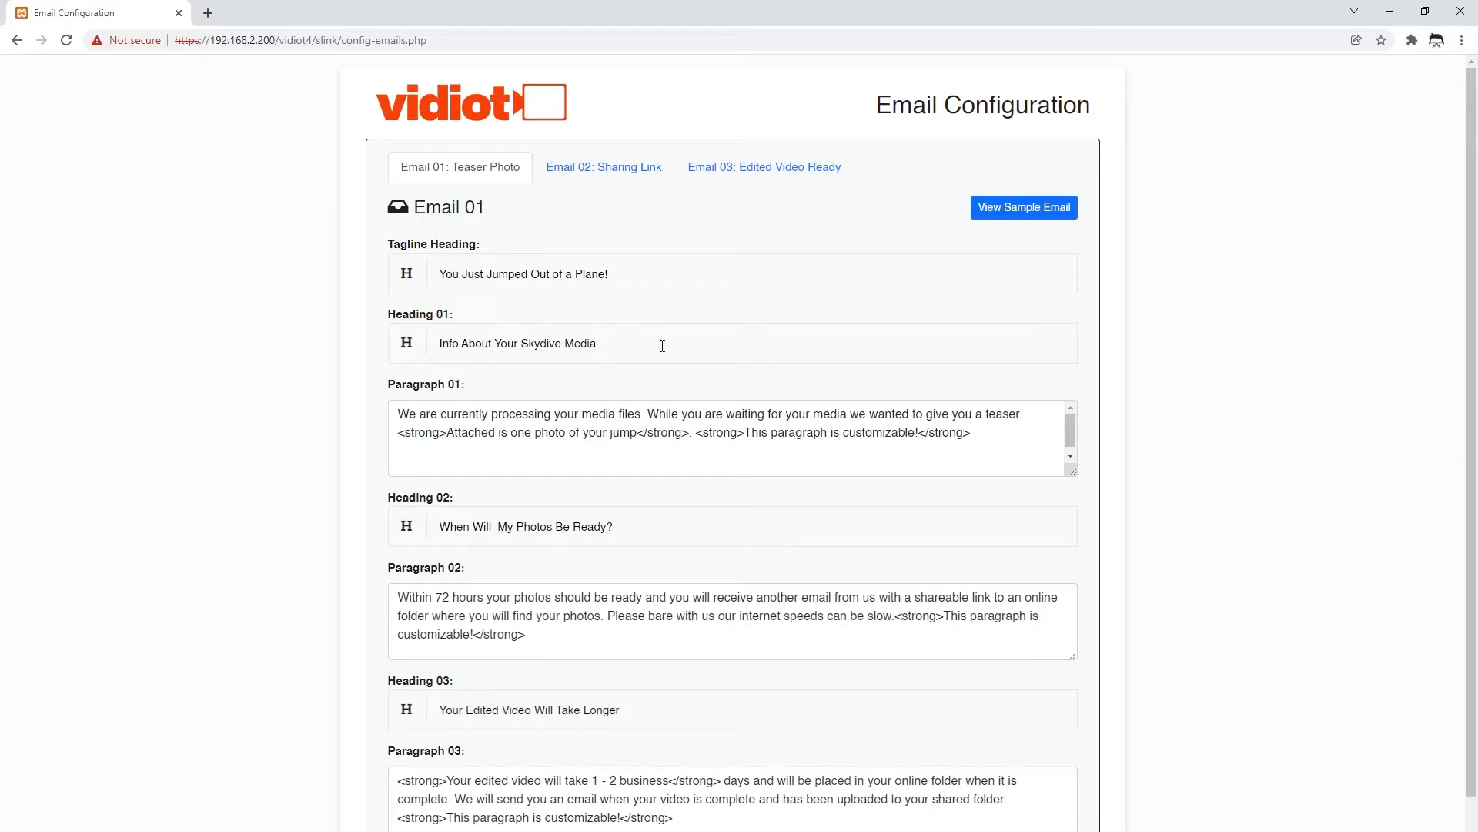
click(600, 171)
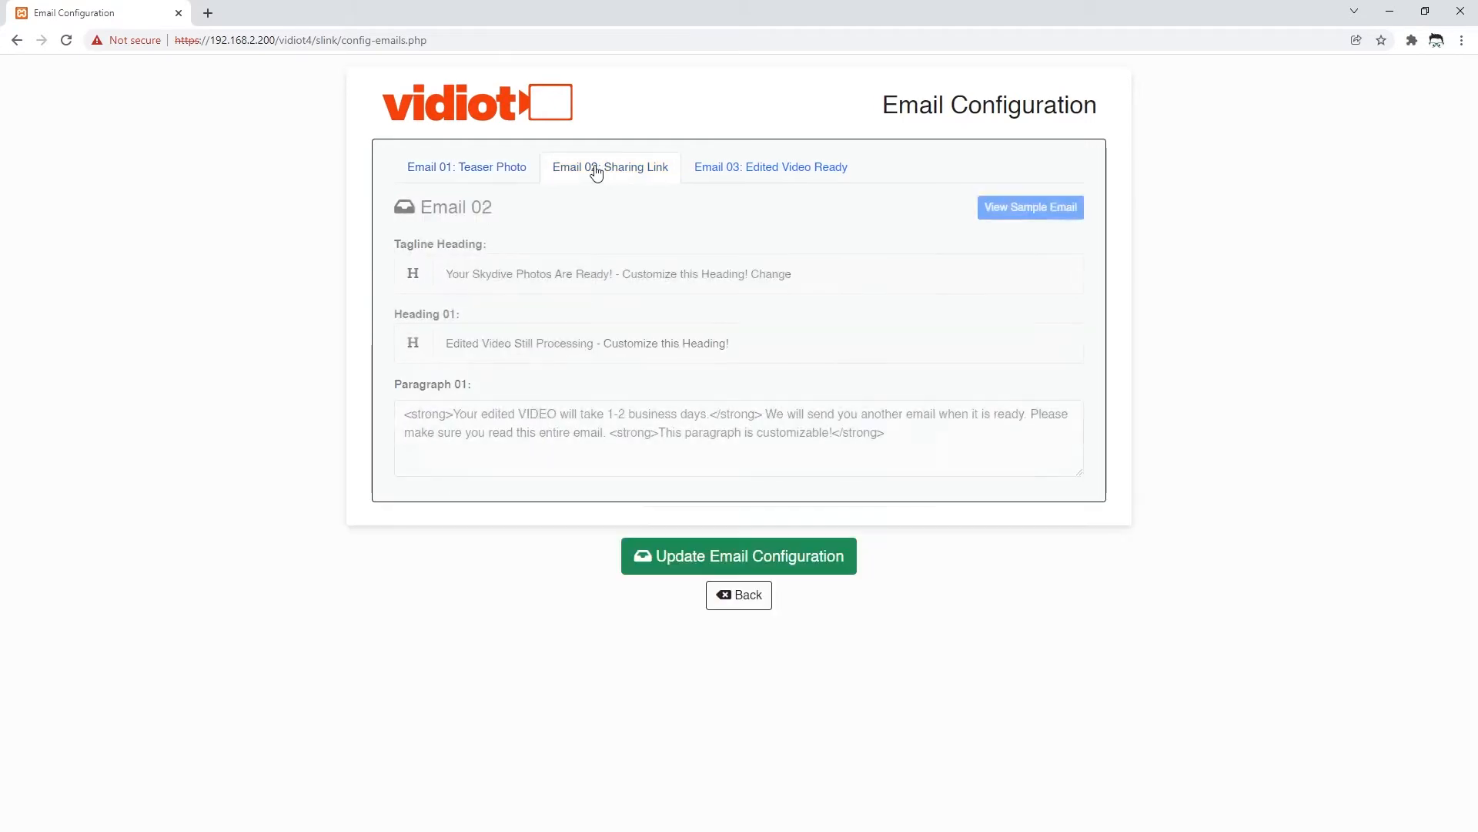
- Review Email 01, select Email 02's first paragraph, view Email 03, then go Back
click(472, 171)
click(608, 176)
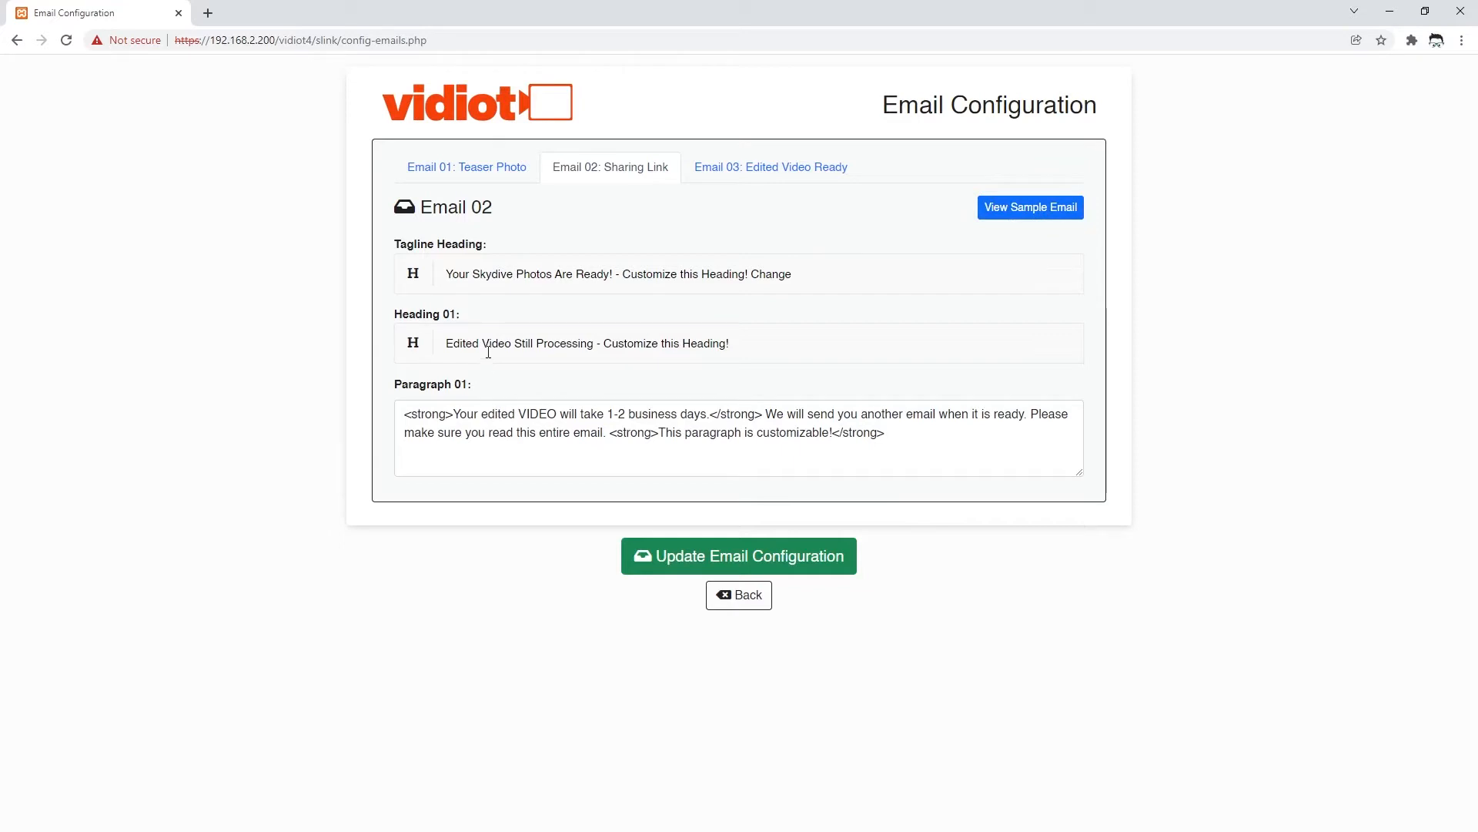
click(497, 413)
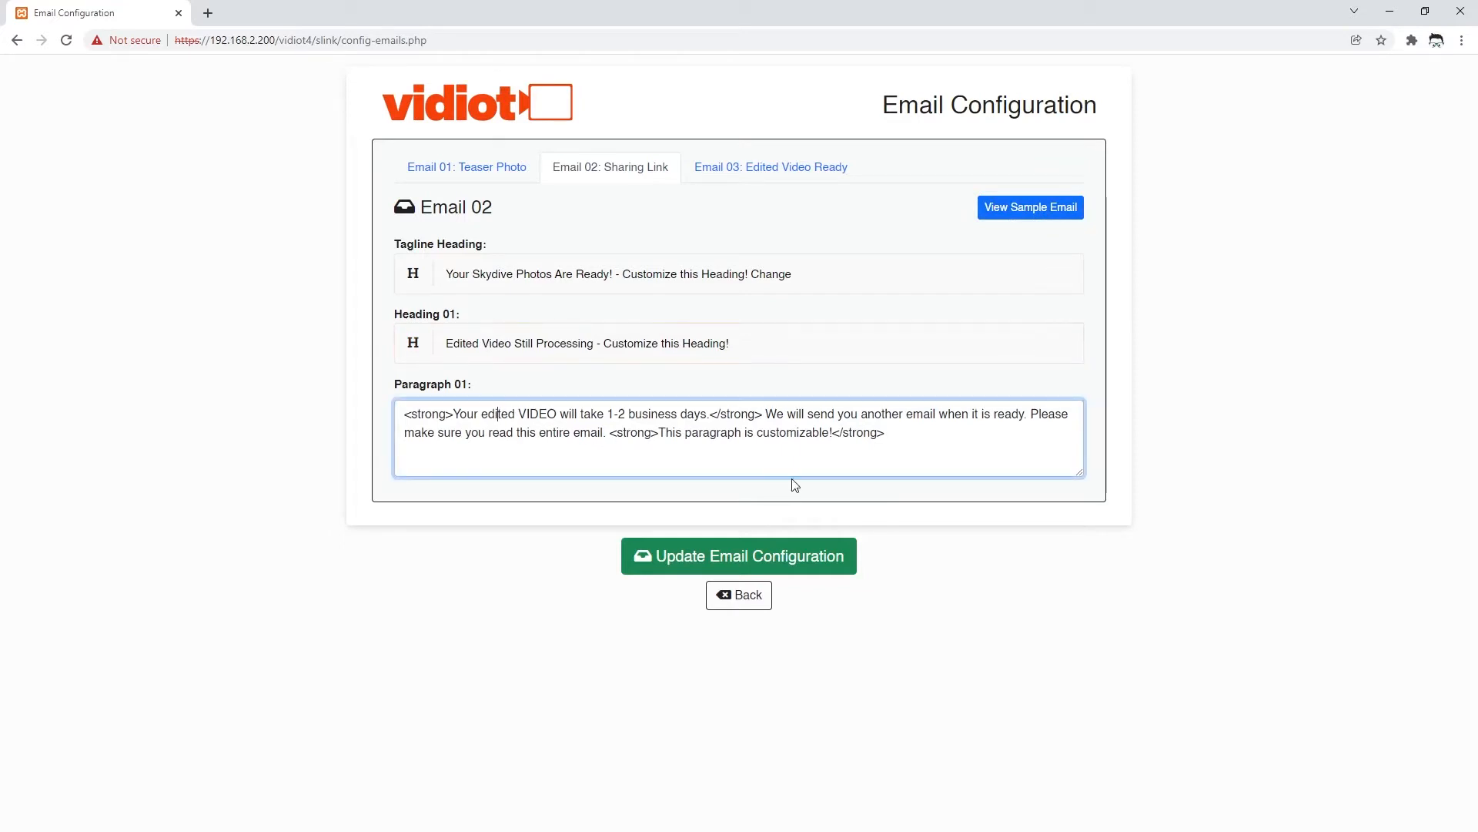
drag(891, 437, 331, 413)
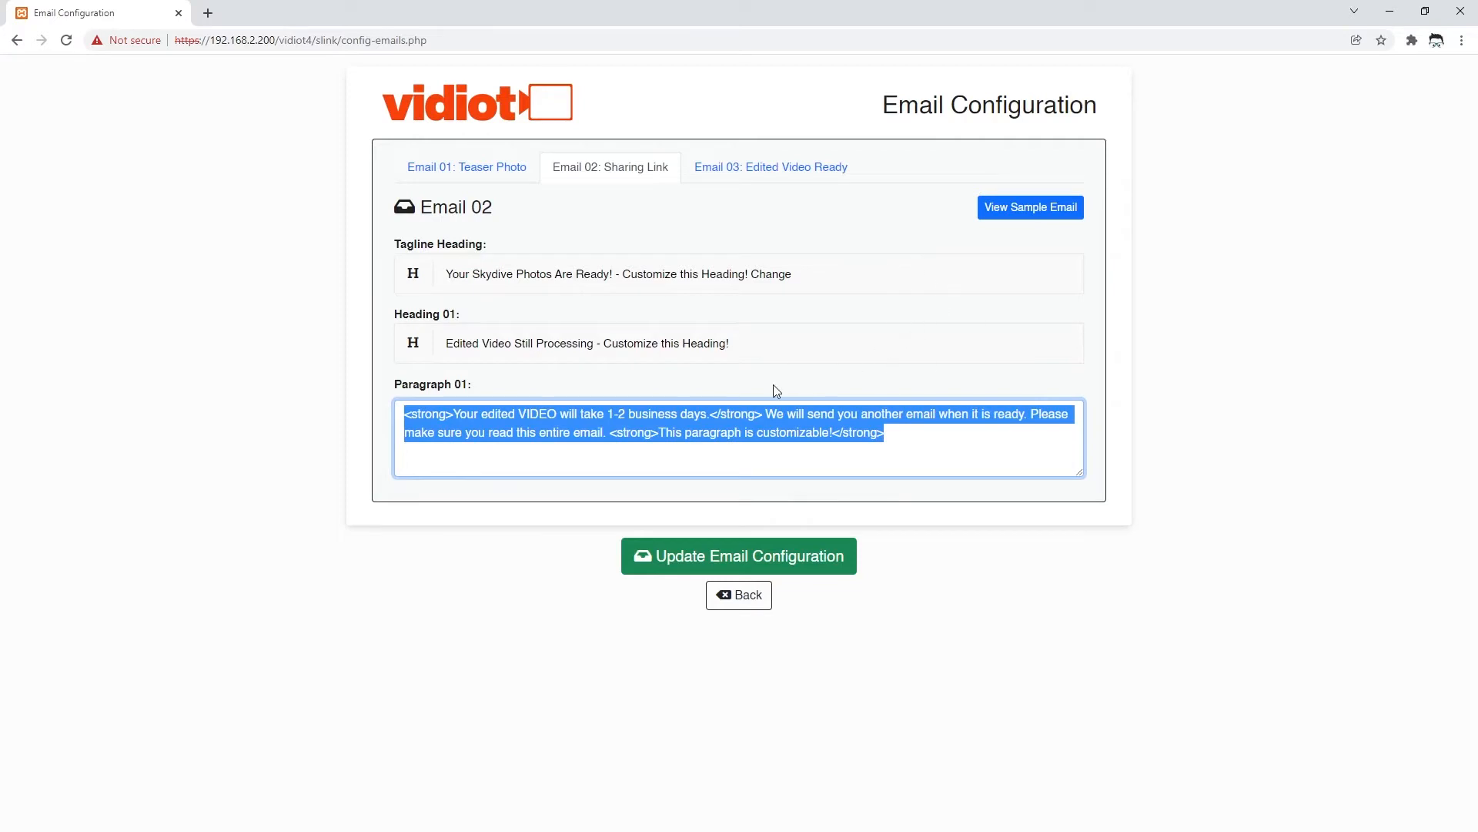
click(794, 171)
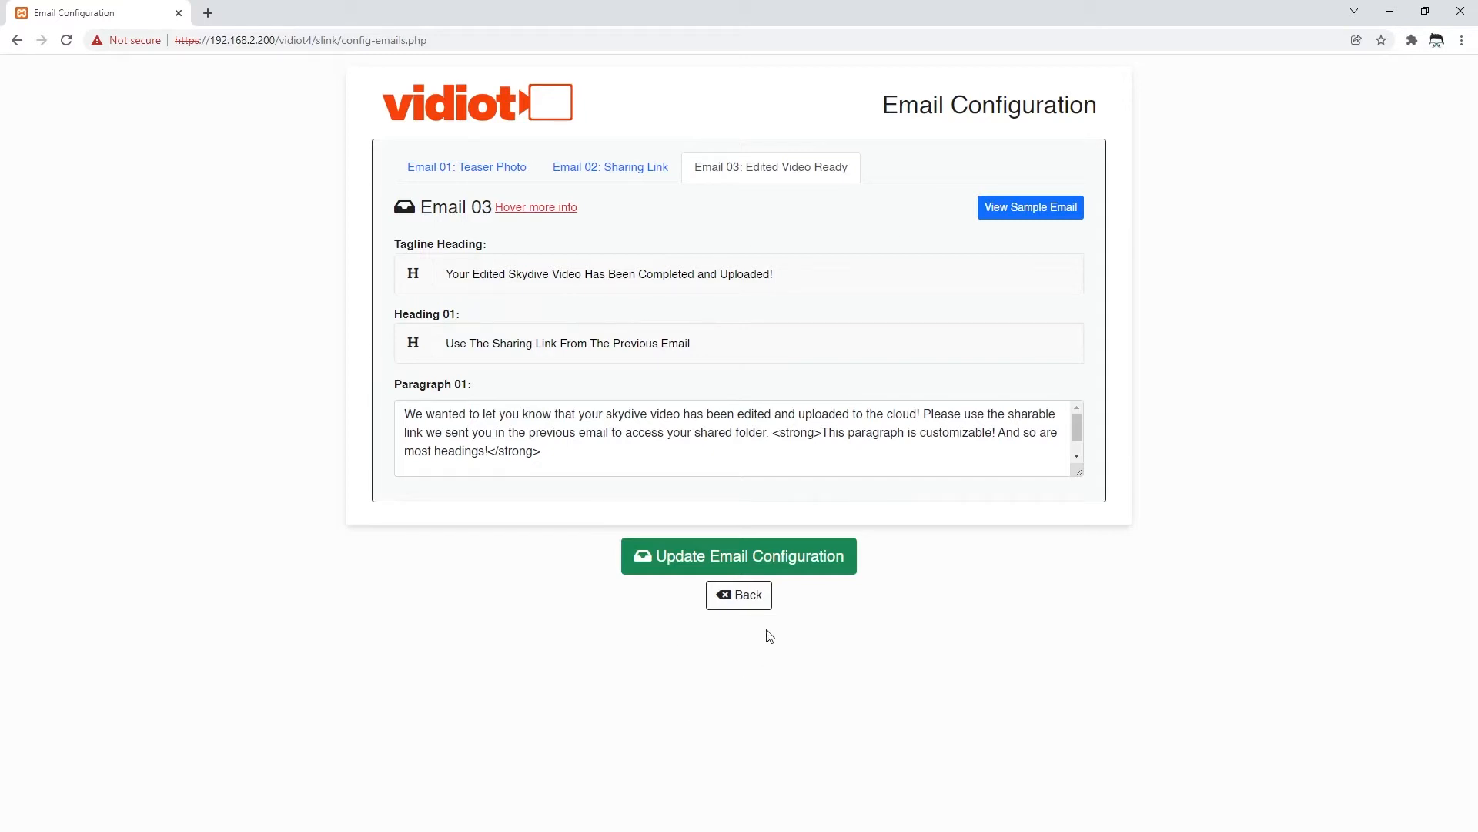
click(744, 596)
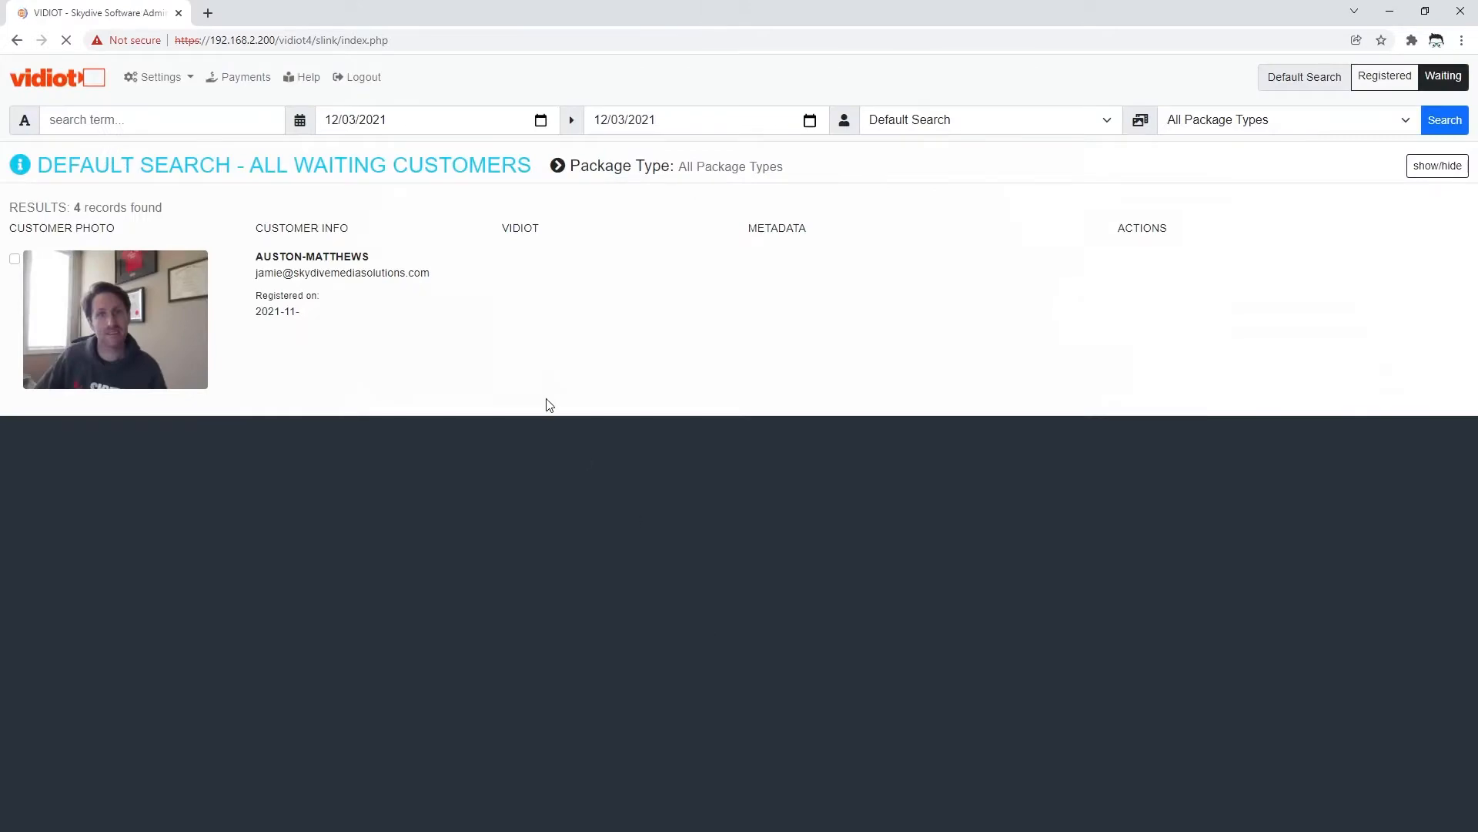
- Go to Settings > Passwords and inspect the Customer and Vidiot terminal username and password fields
click(154, 77)
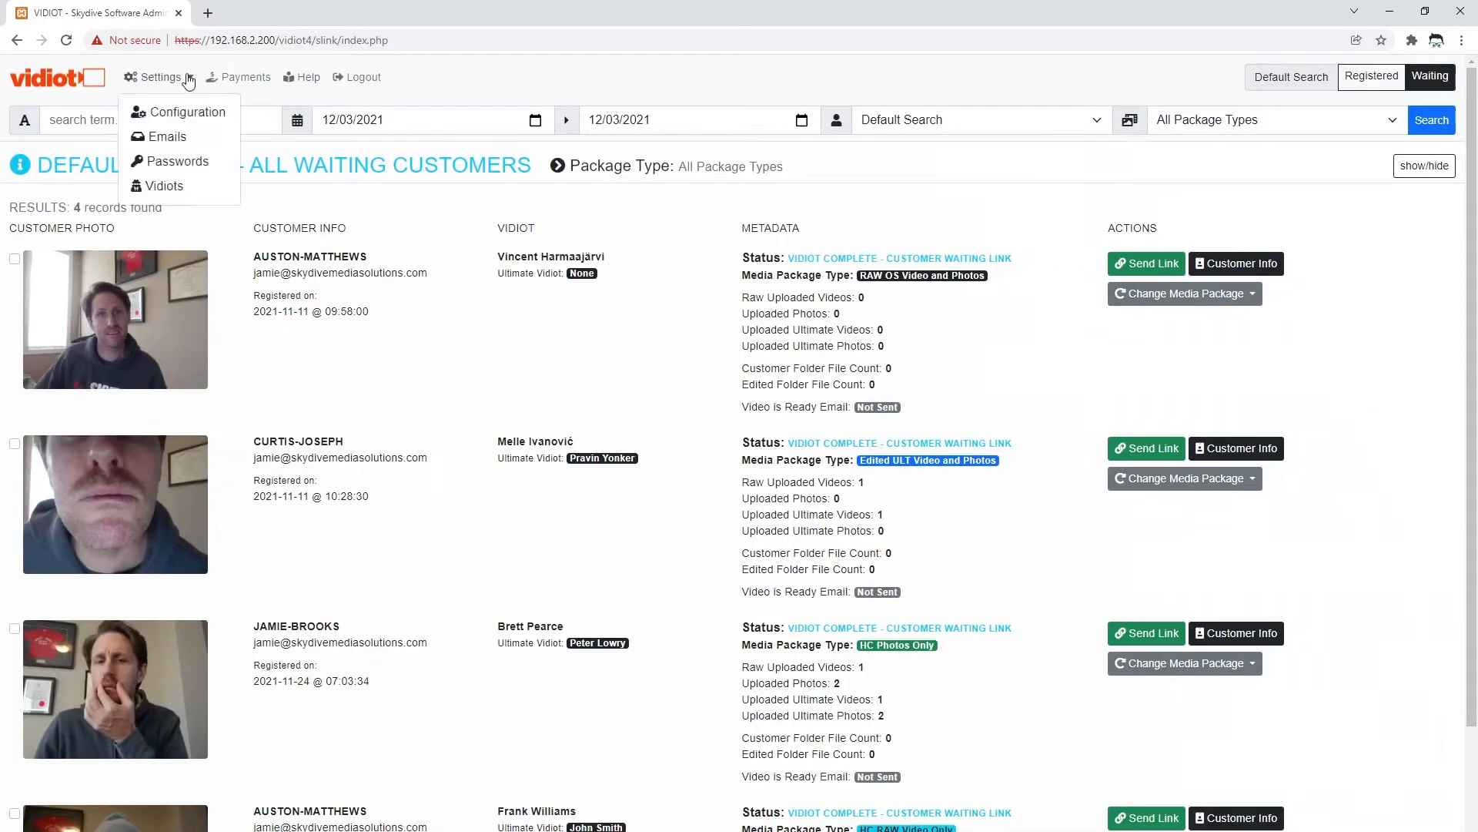
click(174, 156)
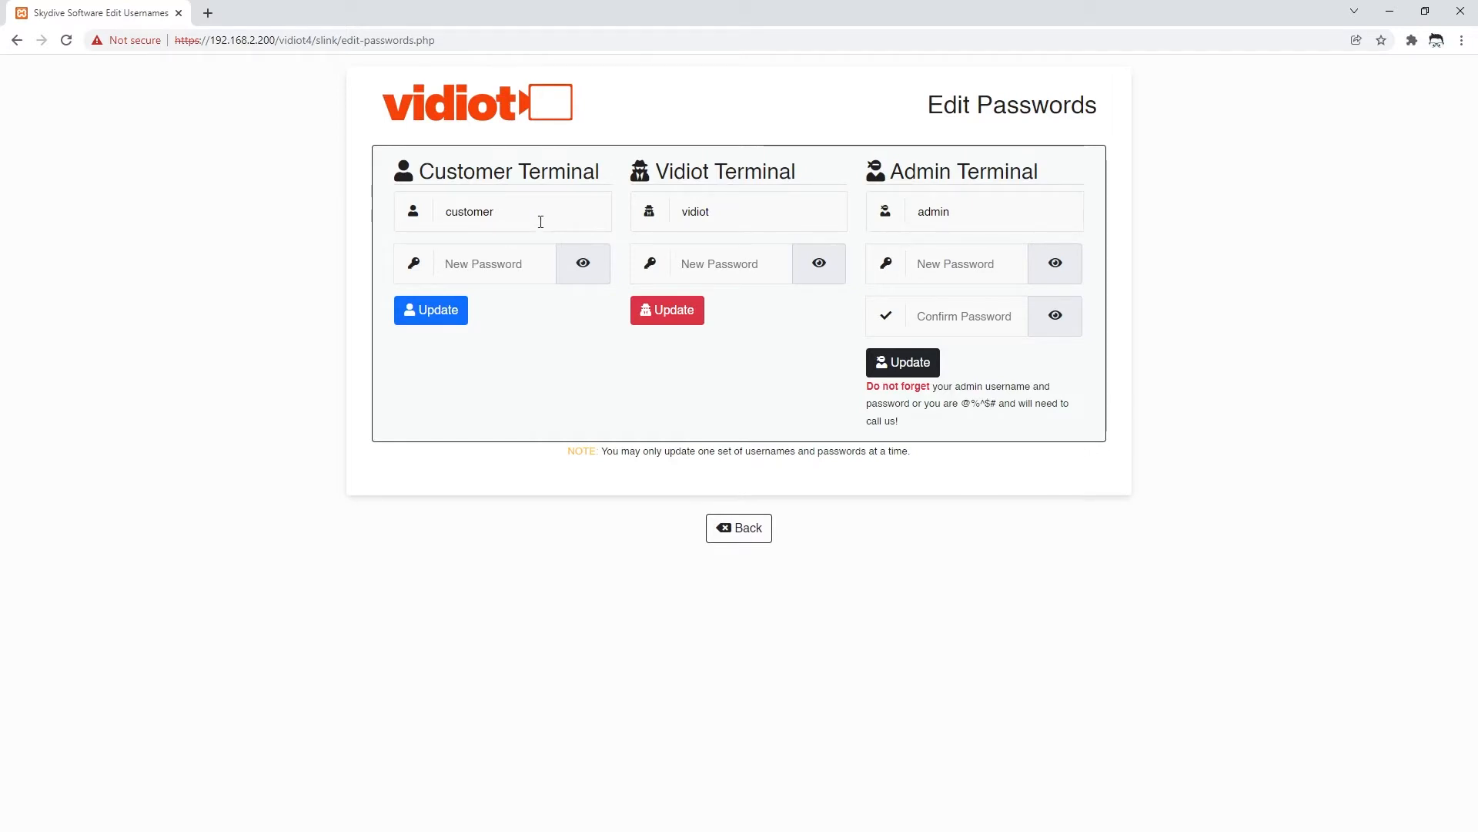
double_click(488, 212)
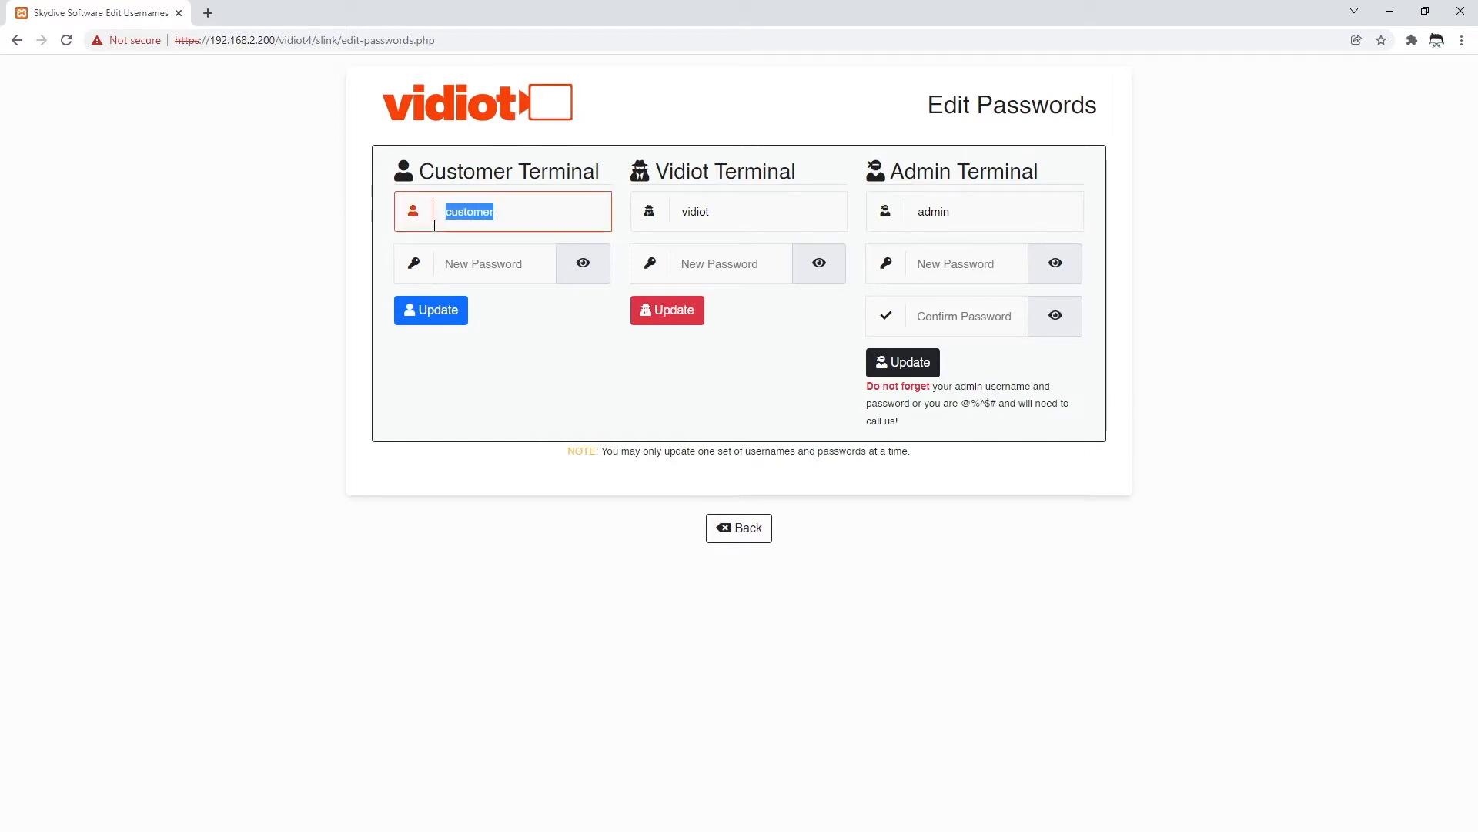
click(493, 263)
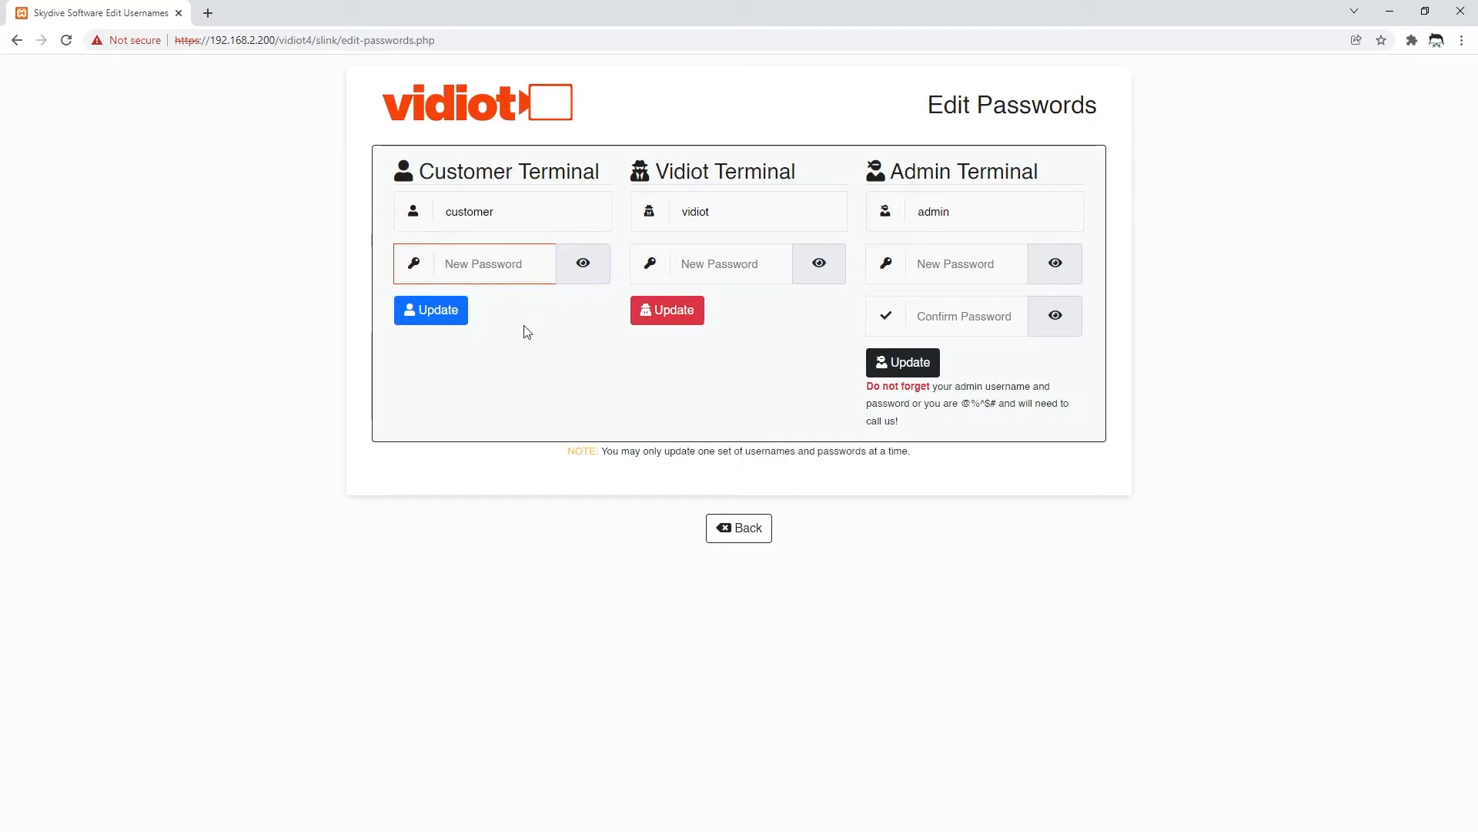
click(720, 264)
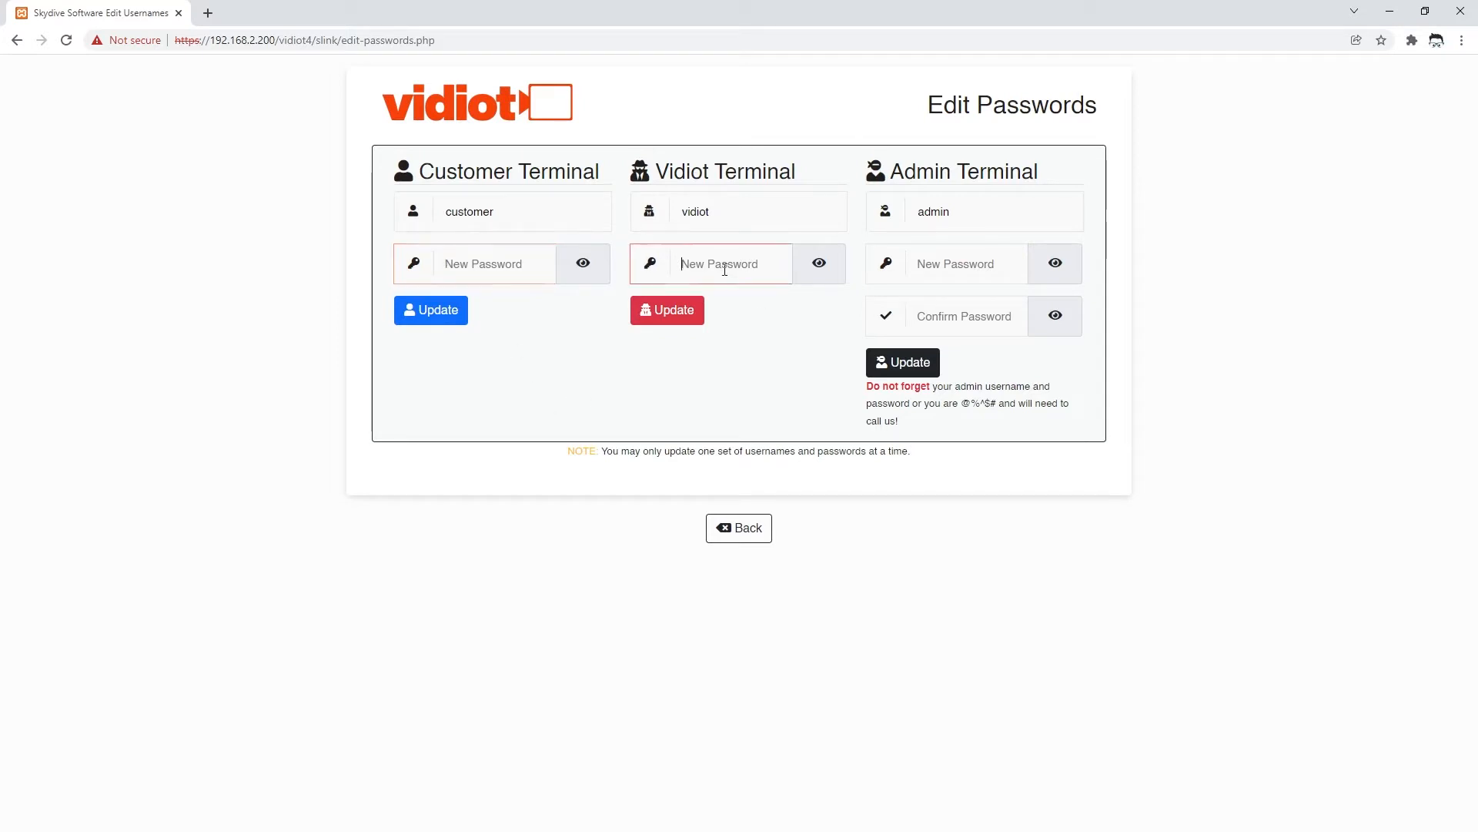
drag(759, 206, 670, 210)
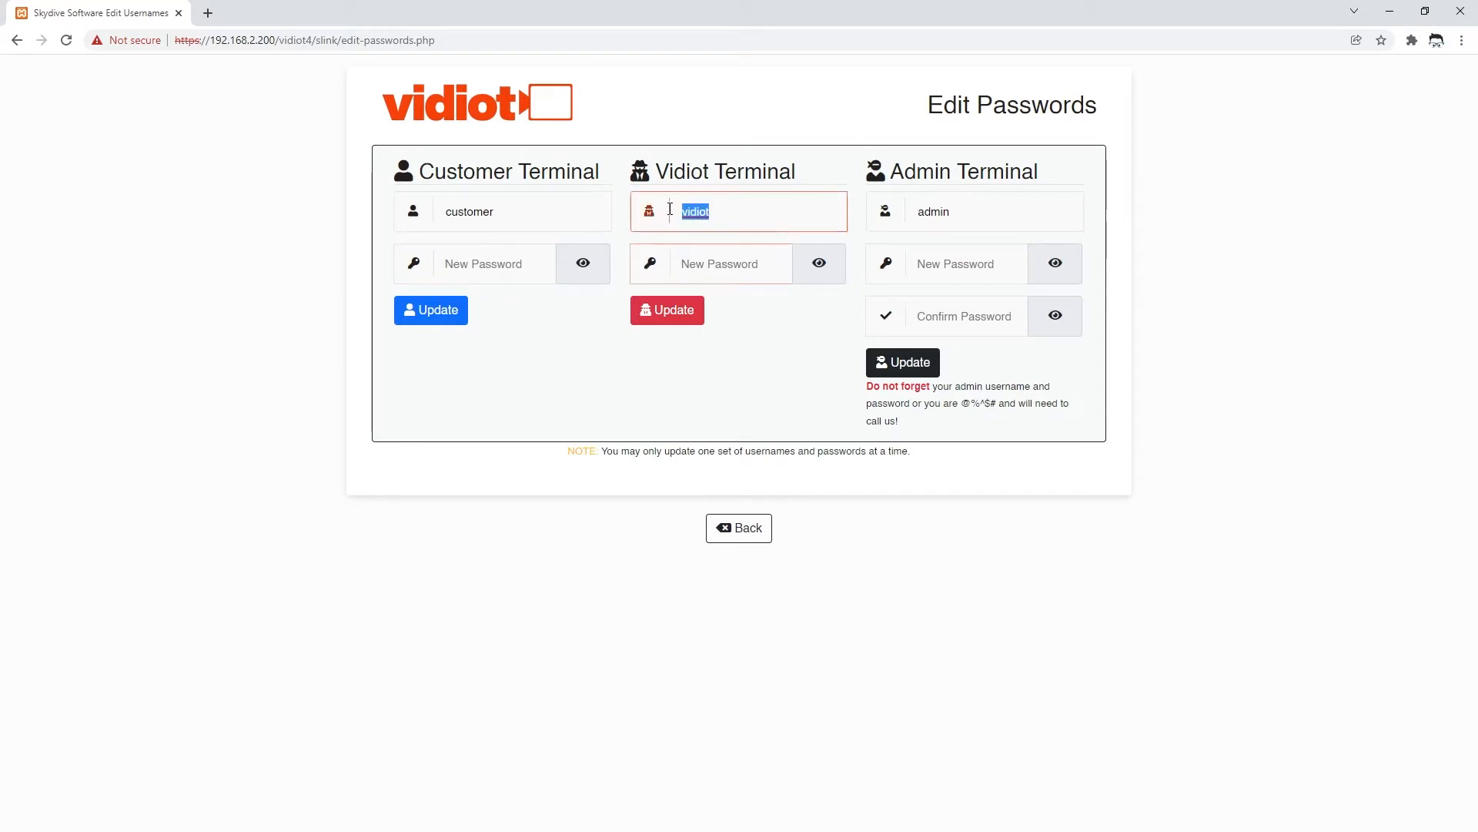
click(723, 282)
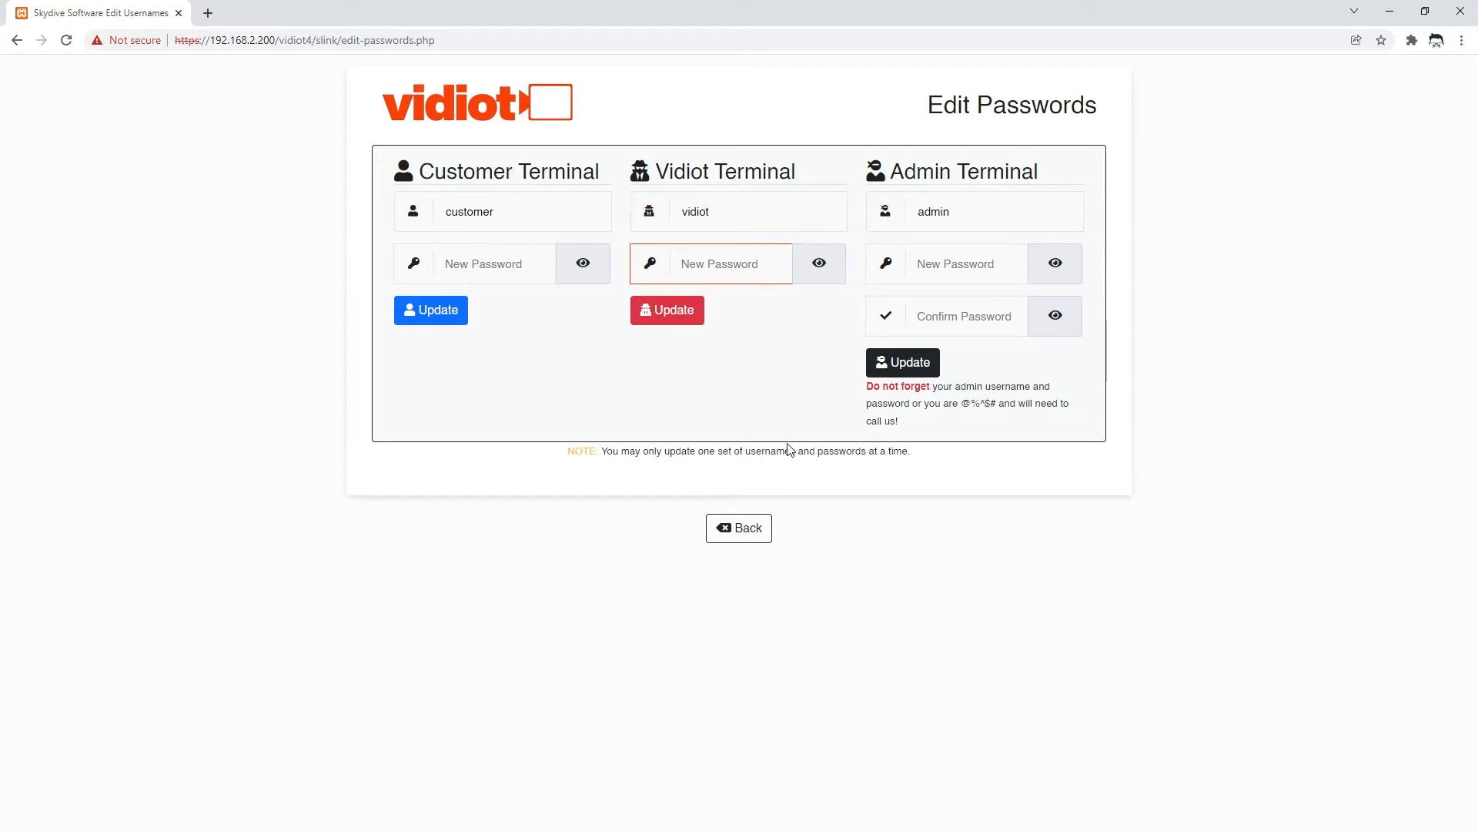
- Enter and confirm a new admin terminal password, reveal it, and submit the update
click(987, 212)
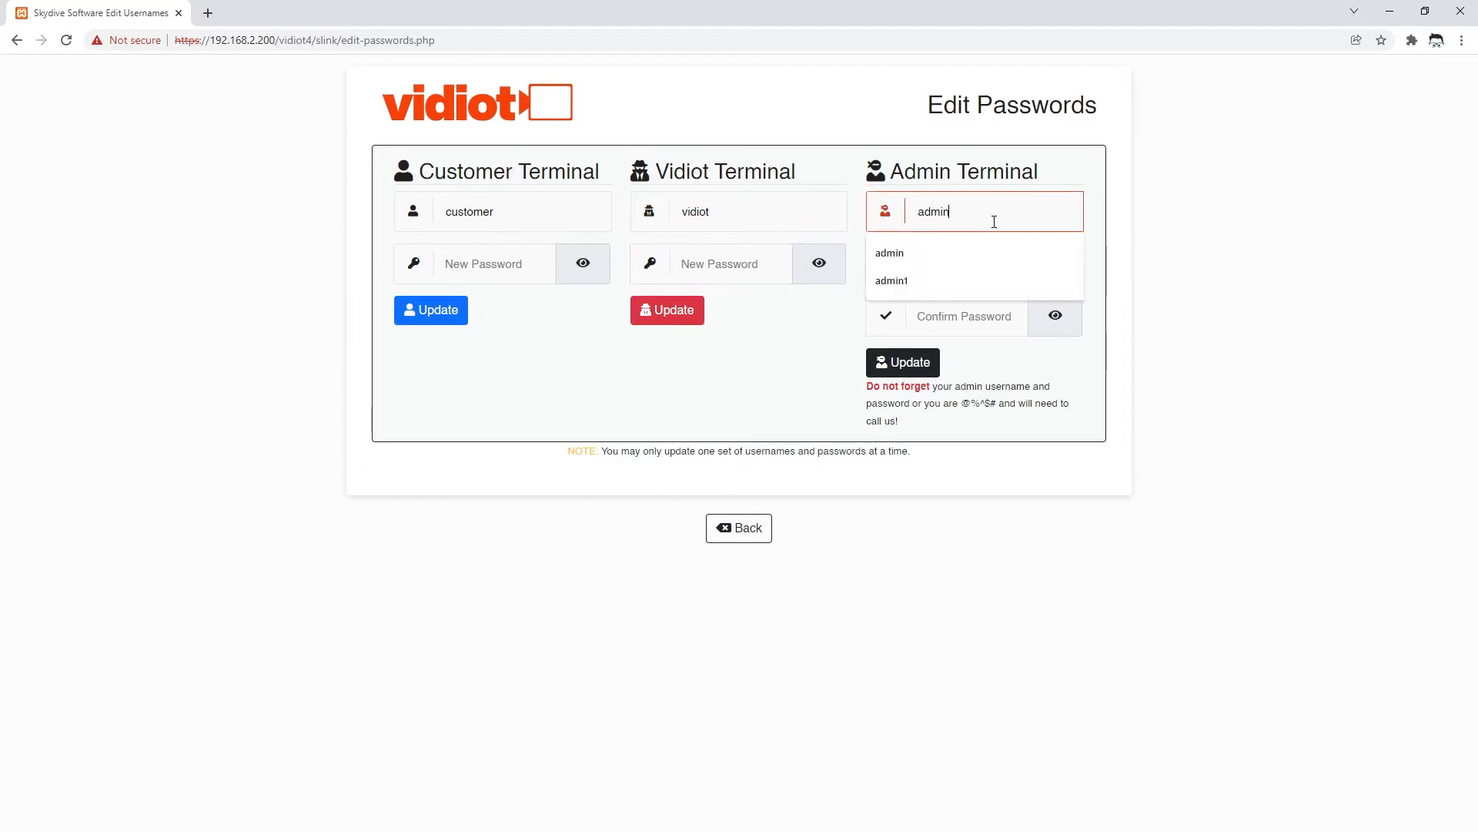
click(1111, 239)
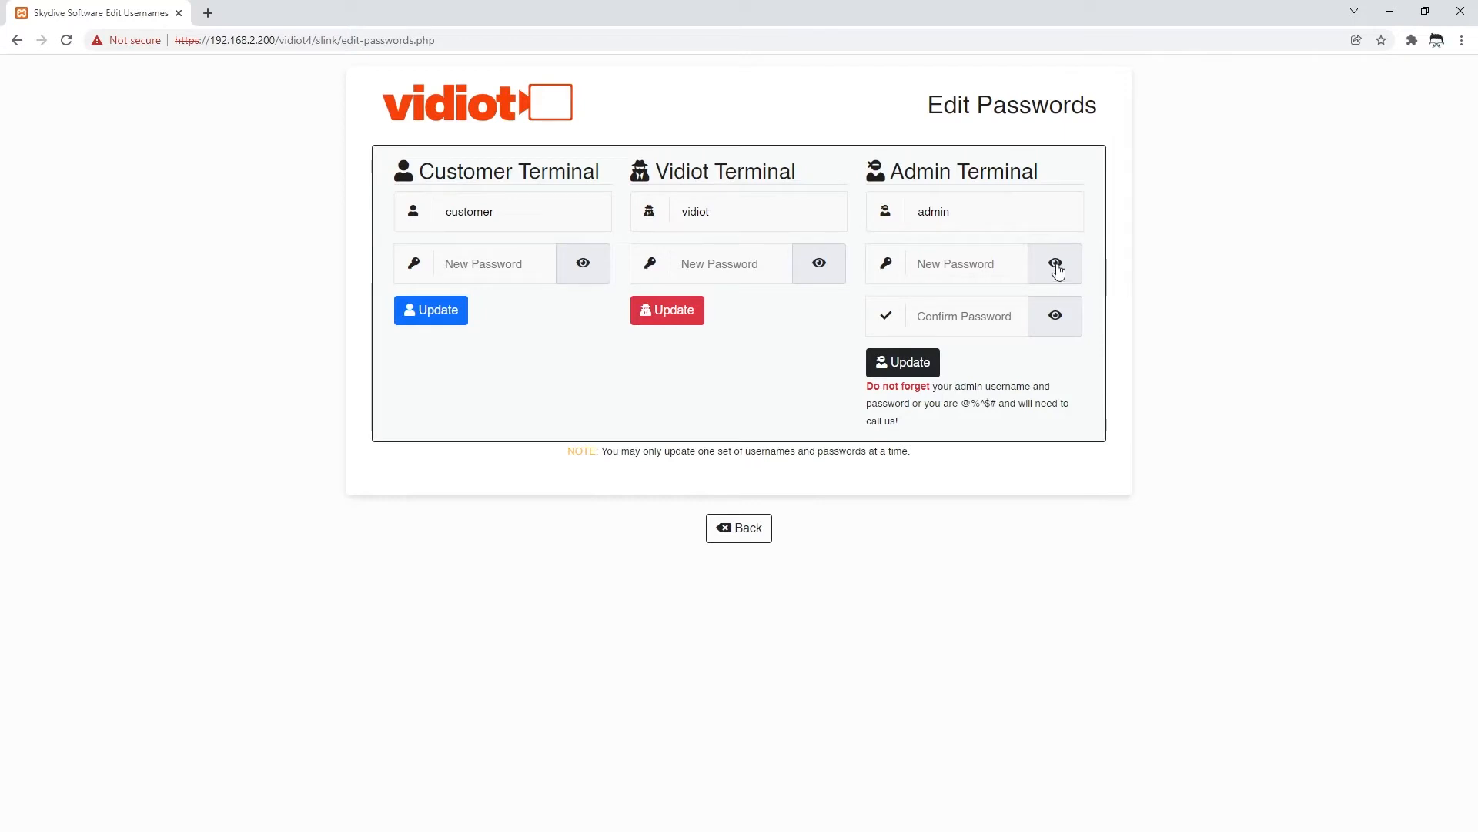
click(960, 271)
click(892, 307)
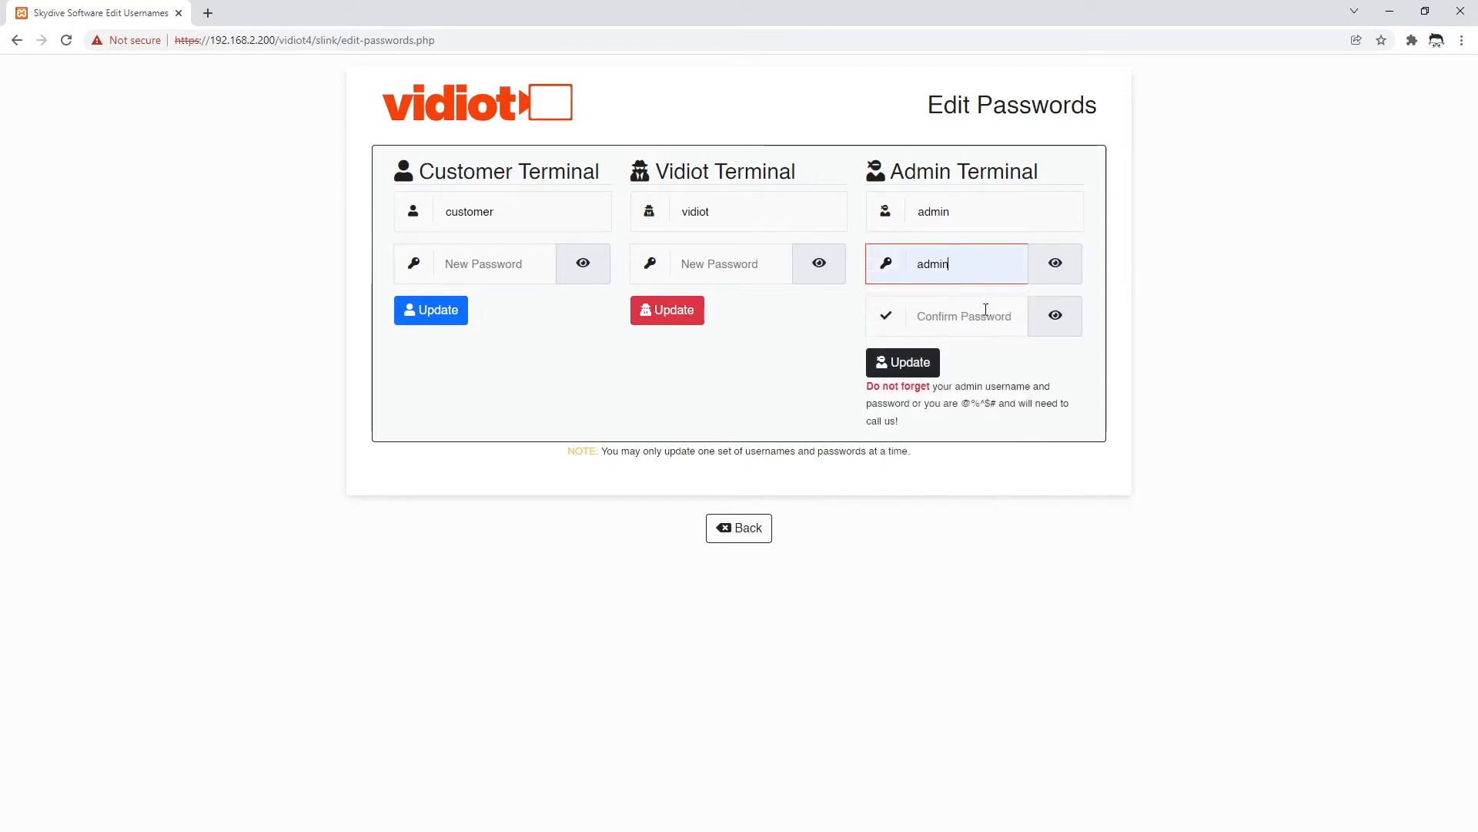
click(977, 316)
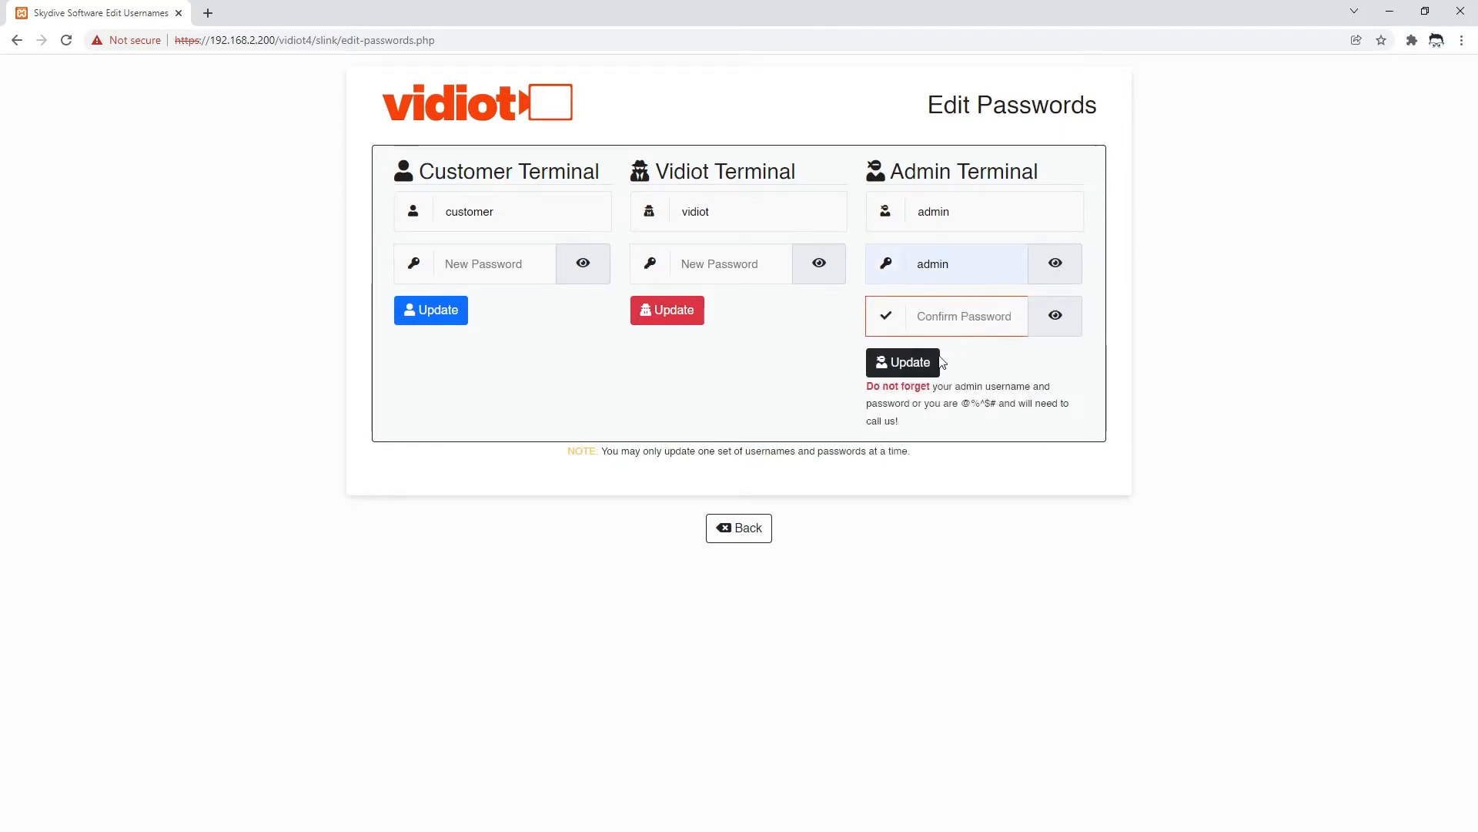
click(1055, 322)
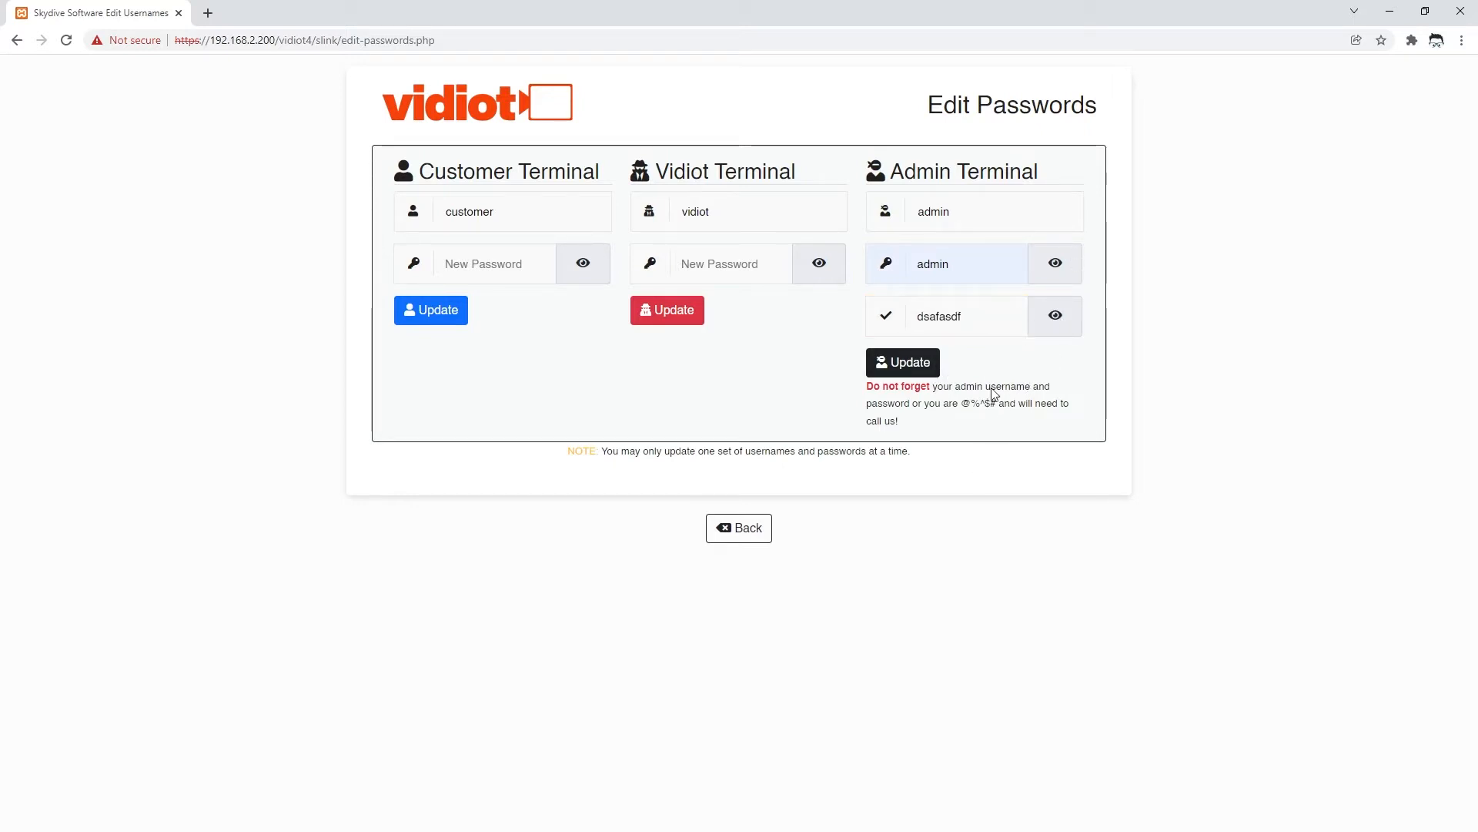
double_click(953, 322)
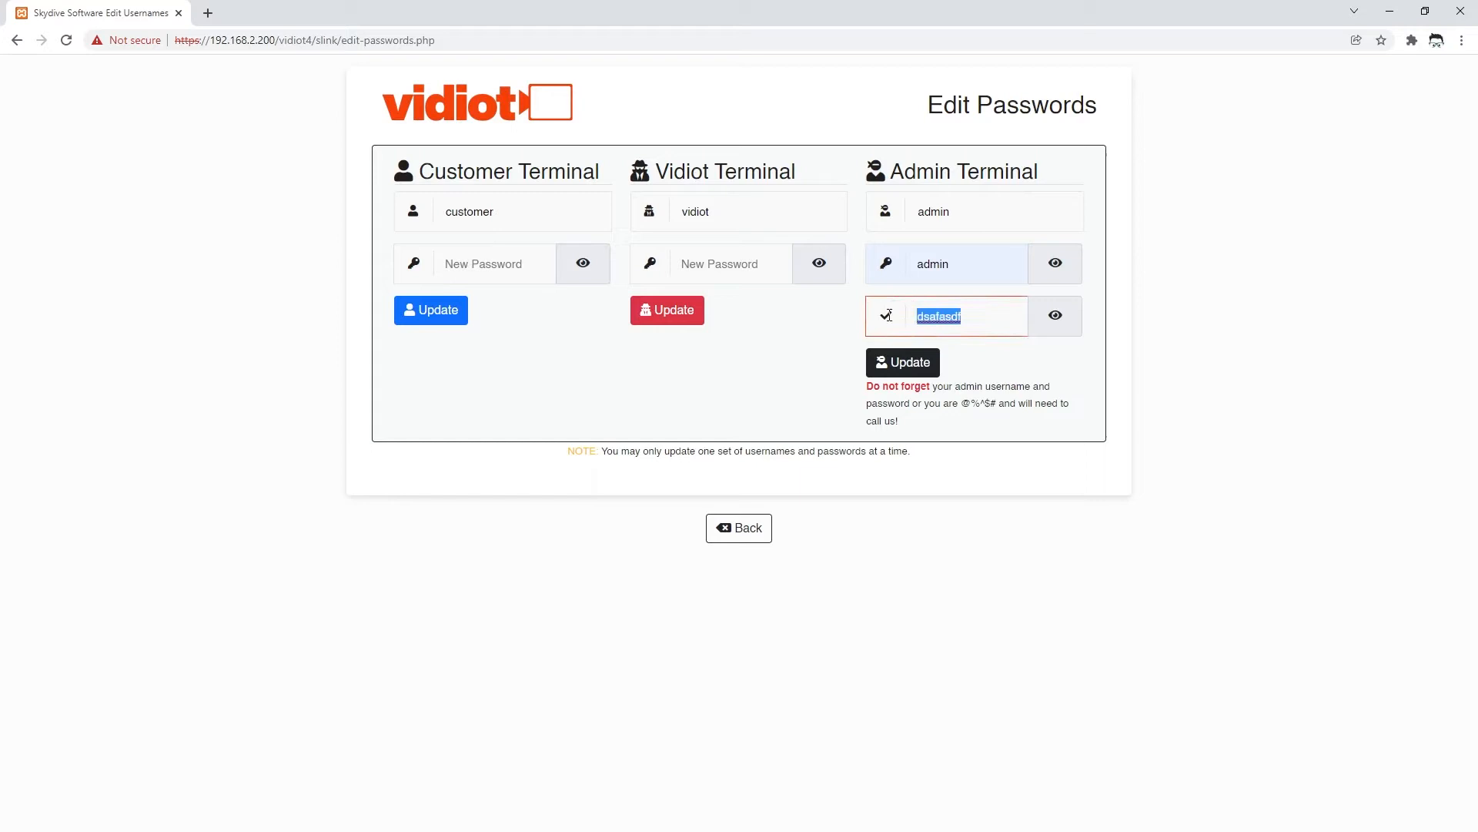
click(969, 313)
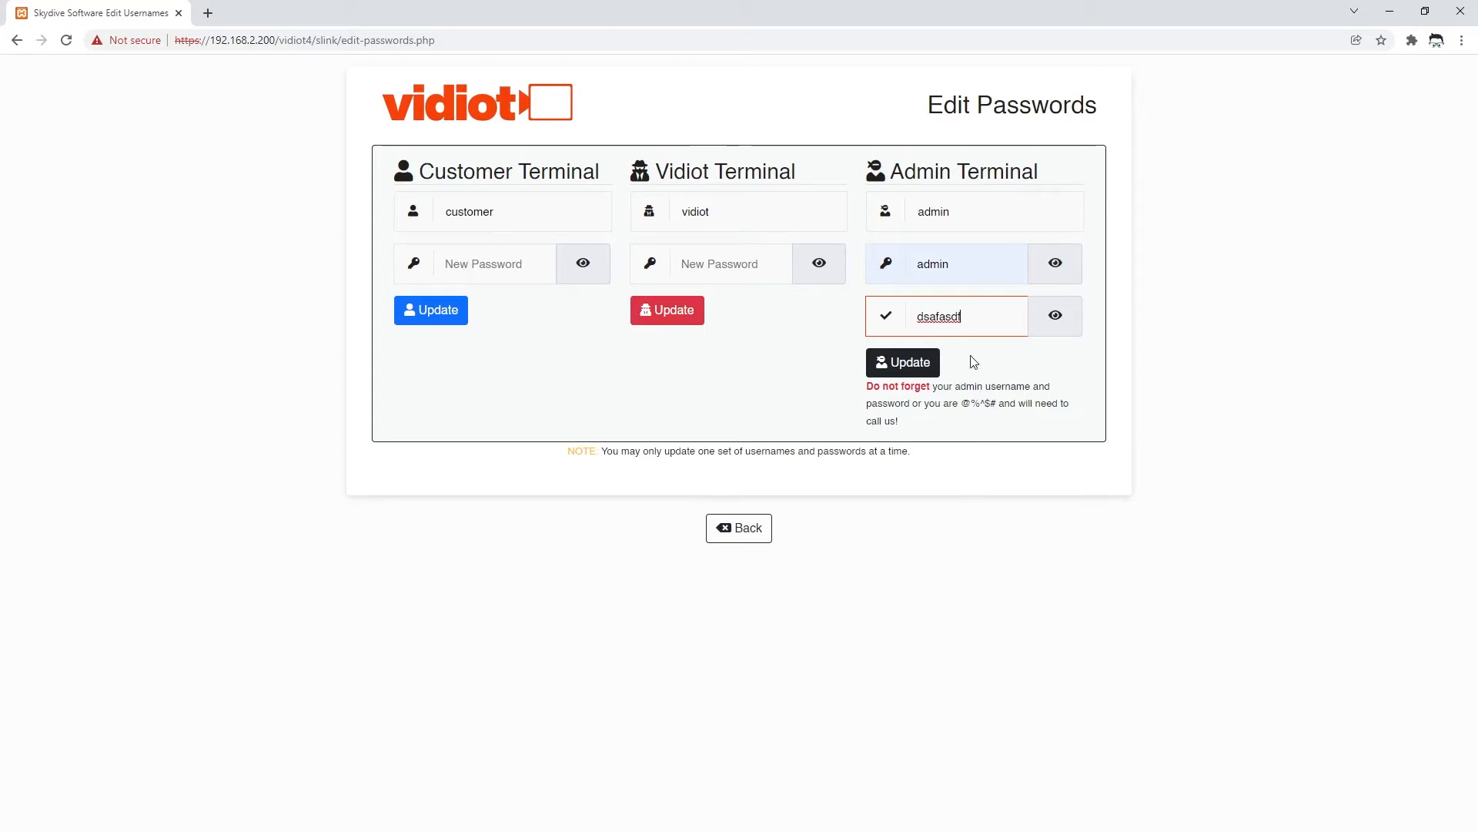
click(897, 363)
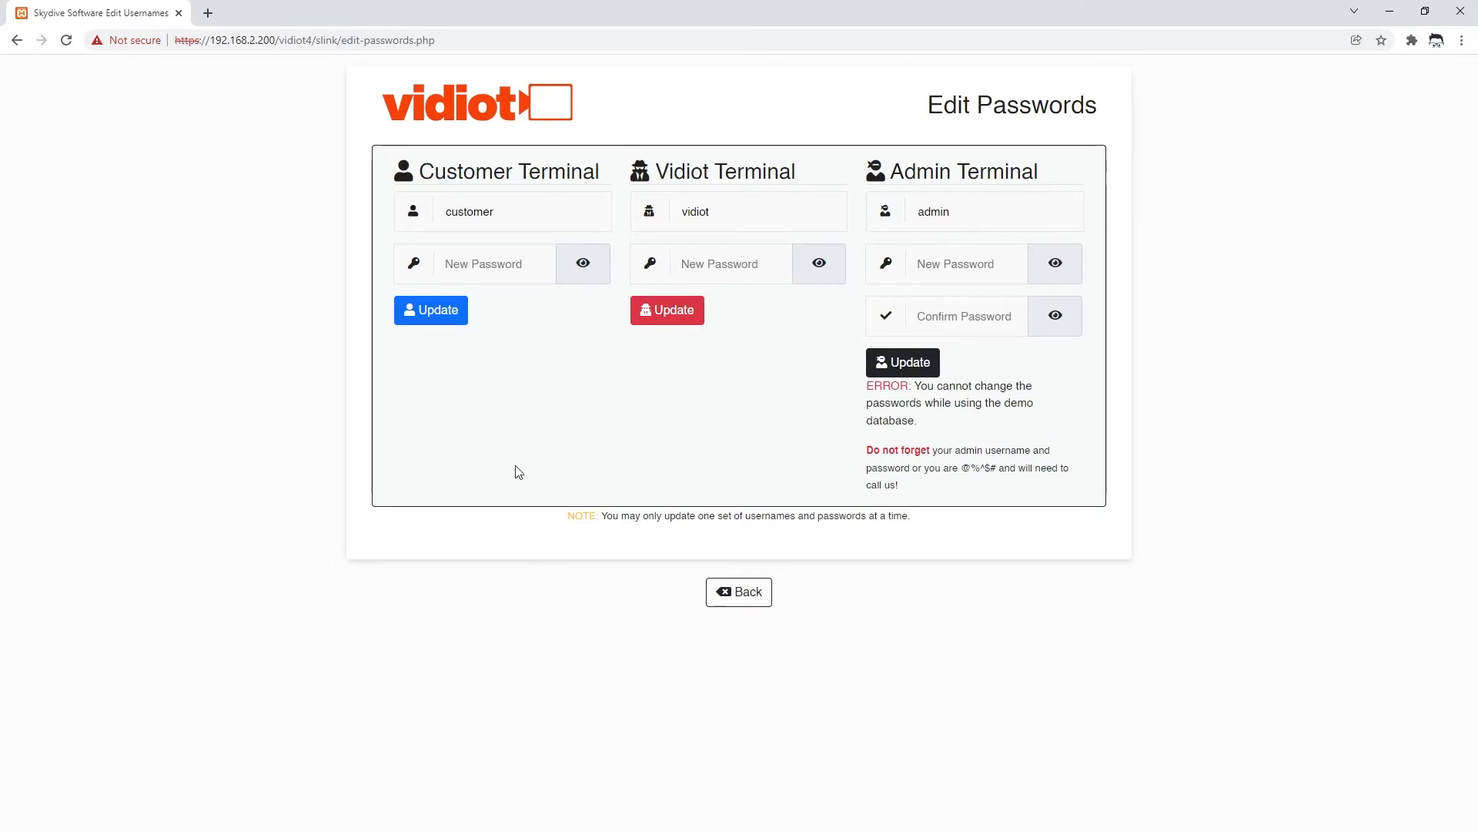
- Visit the Vidiots management page from Settings, then return to the waiting customers list
click(739, 593)
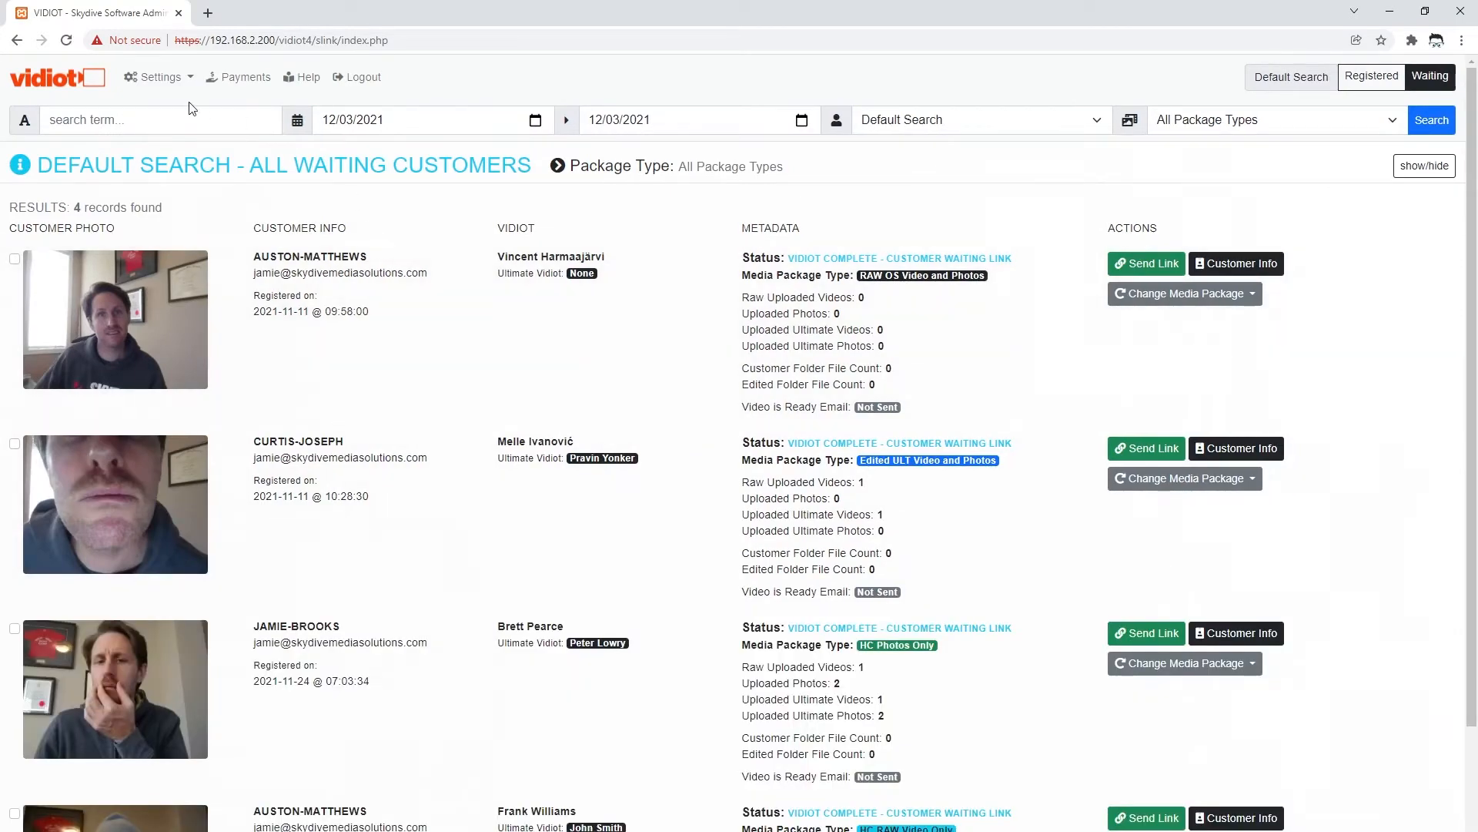
click(190, 78)
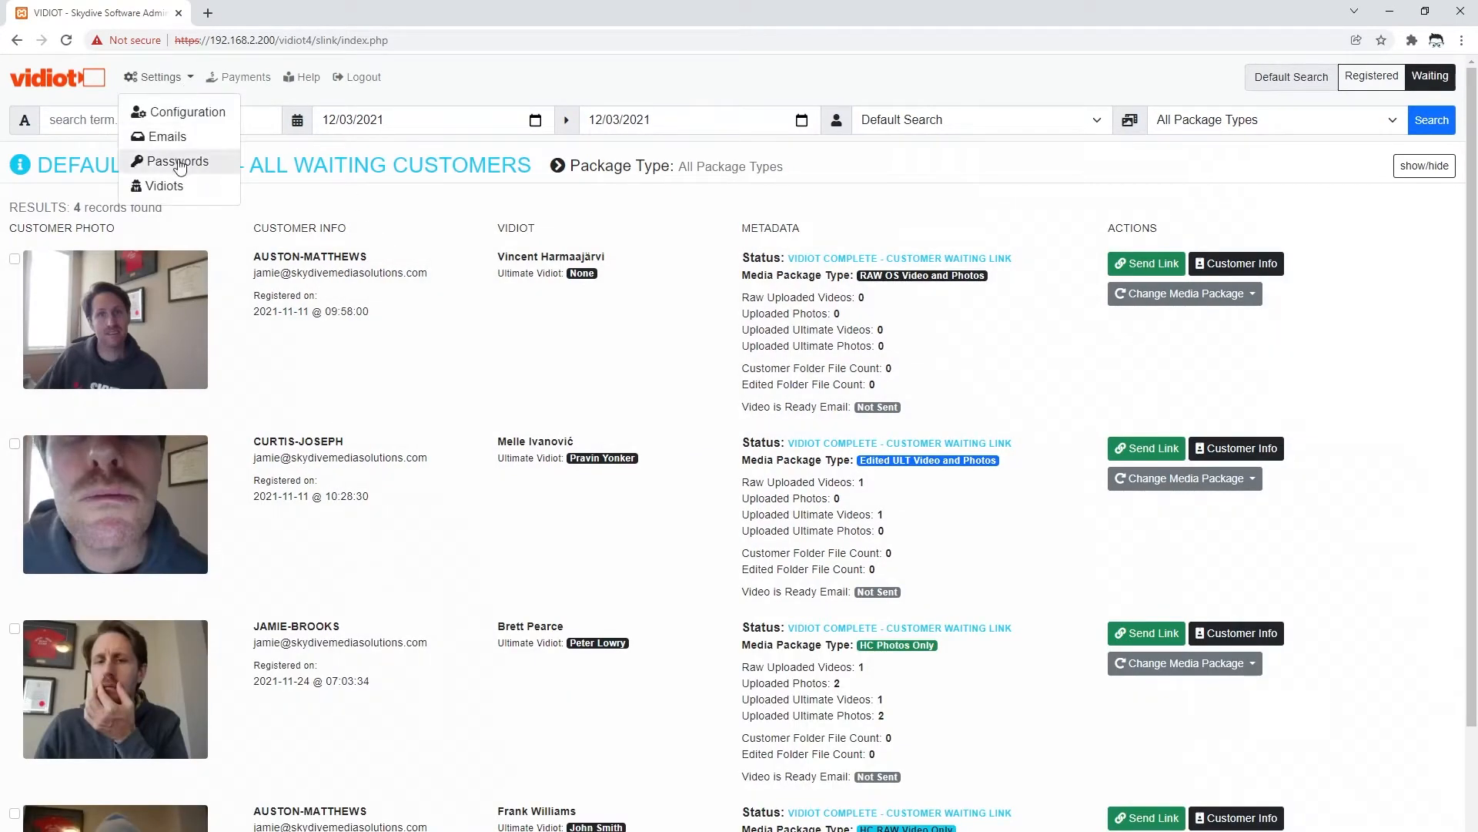
click(171, 186)
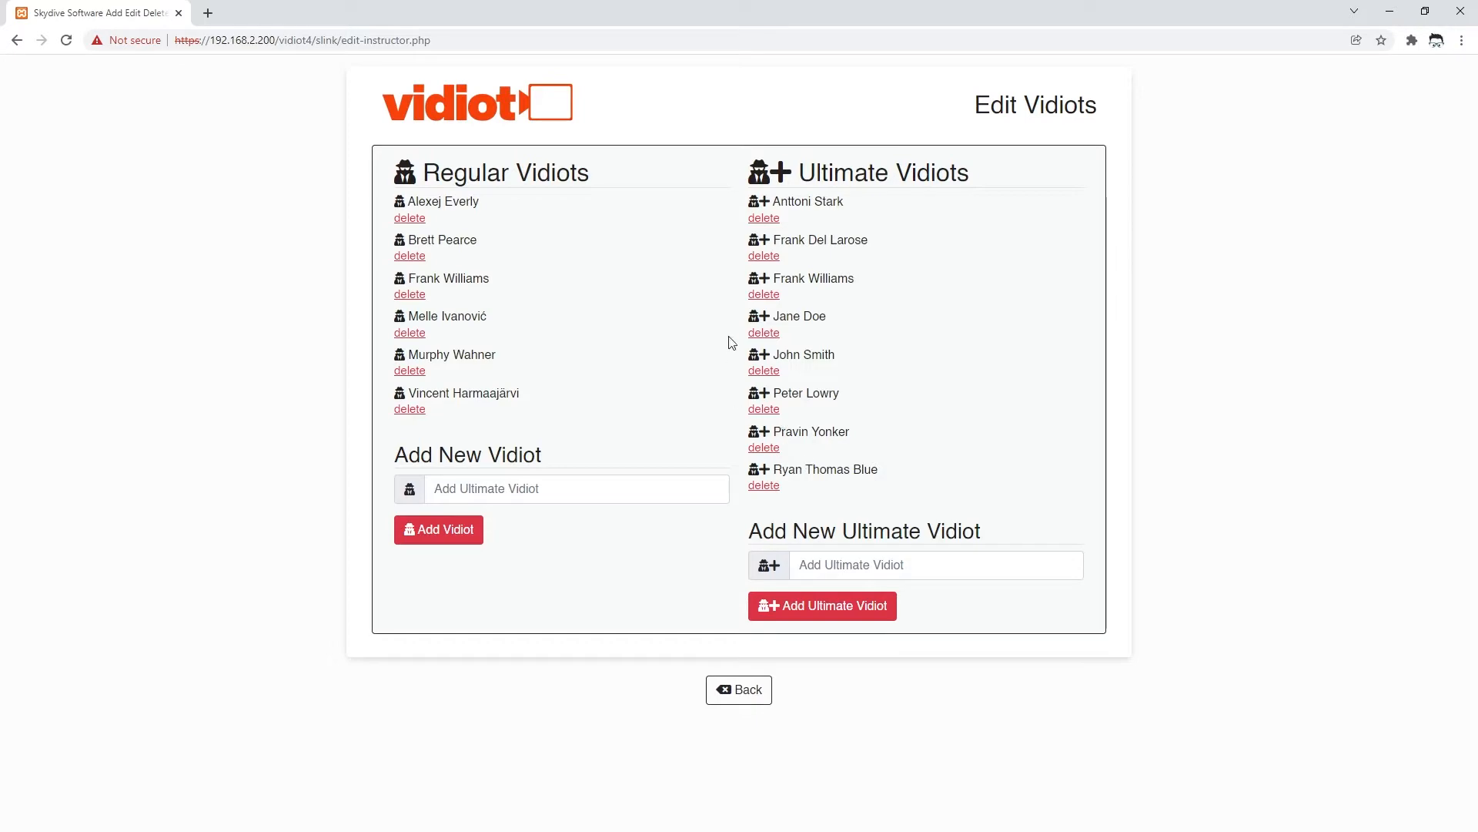
click(741, 696)
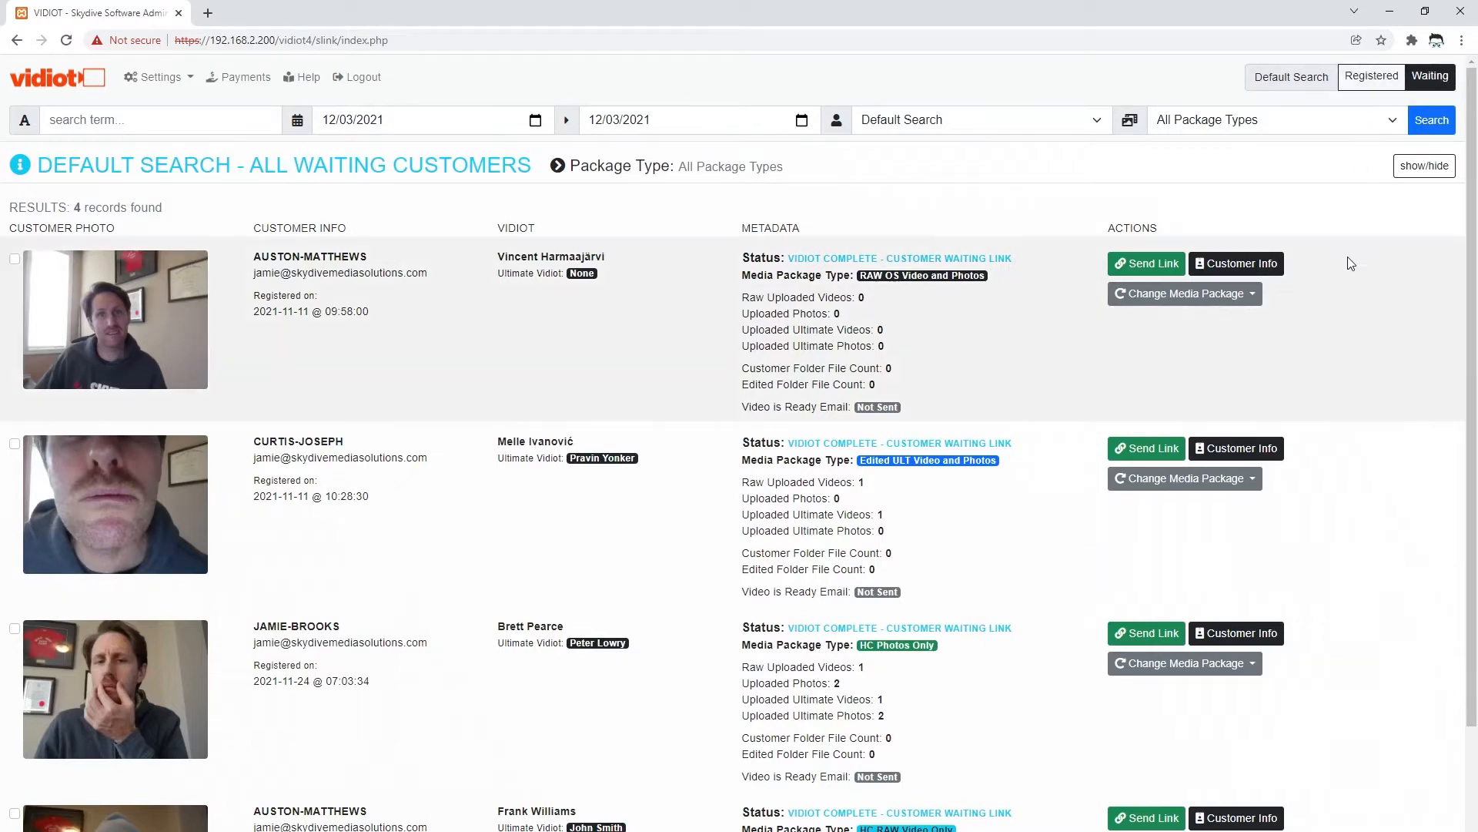
- Set the default search to Registered, check the first customer's info, and return to the list
click(1368, 79)
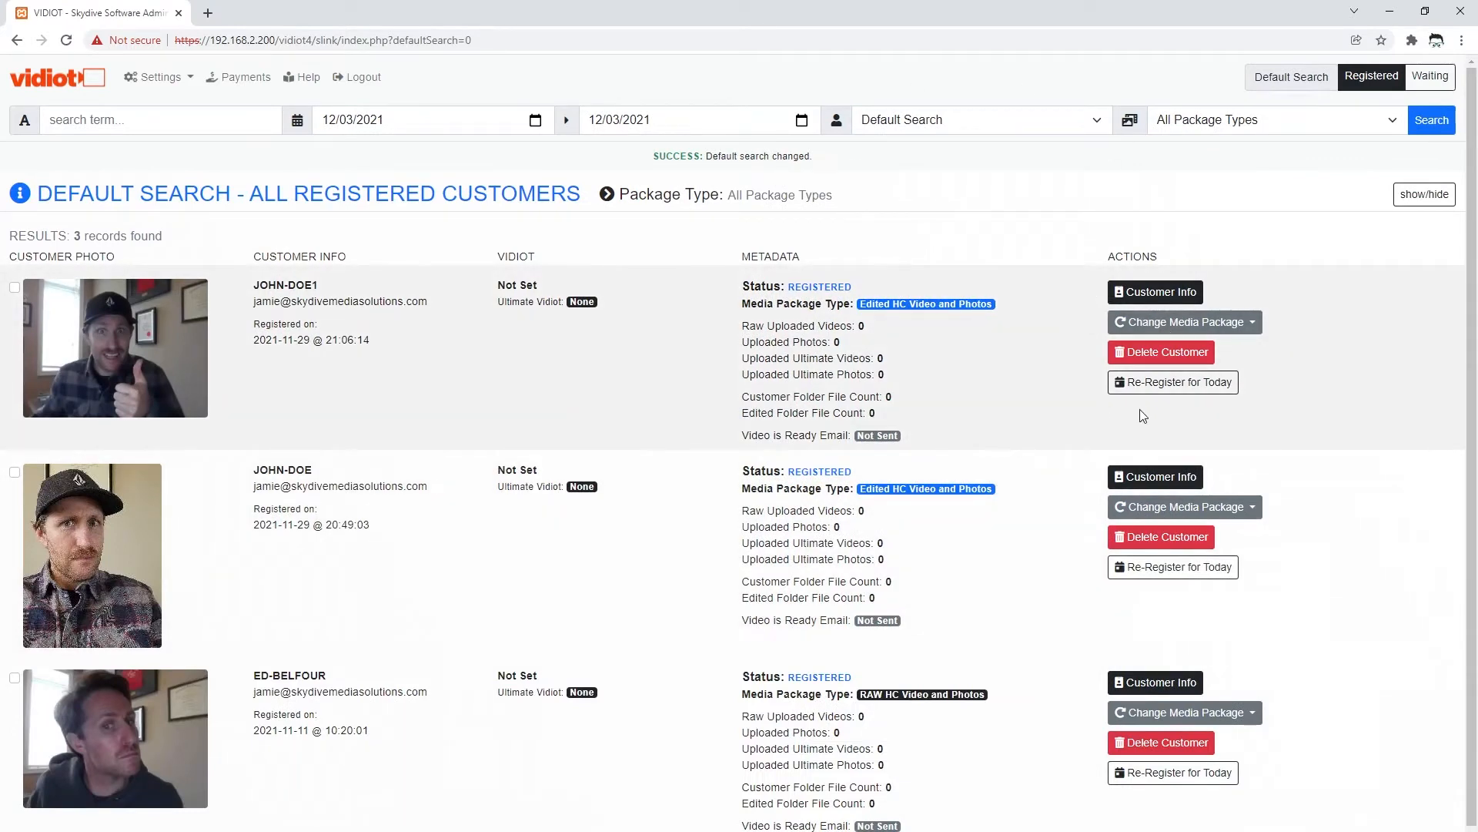
click(1161, 294)
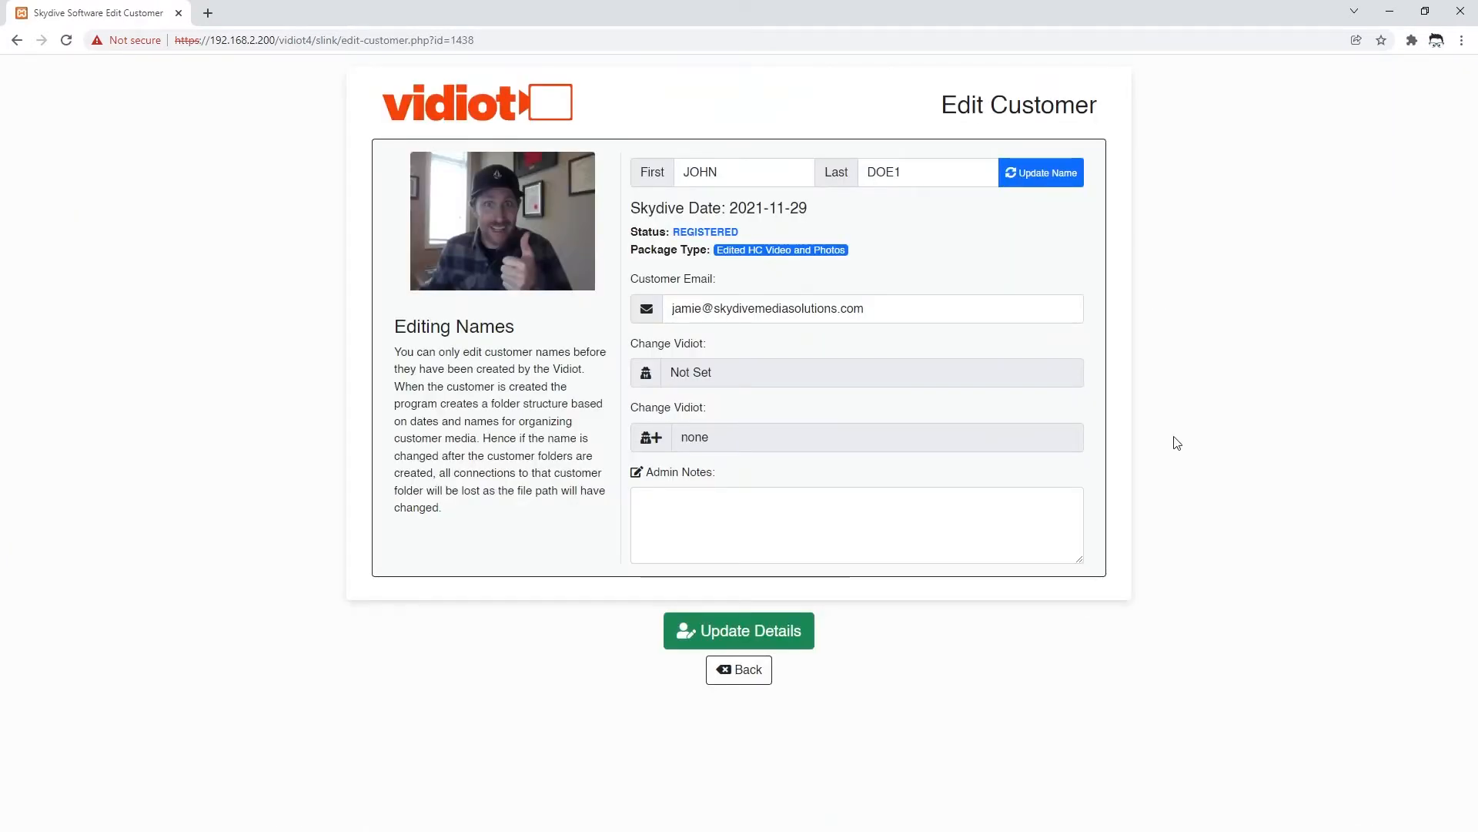
click(747, 670)
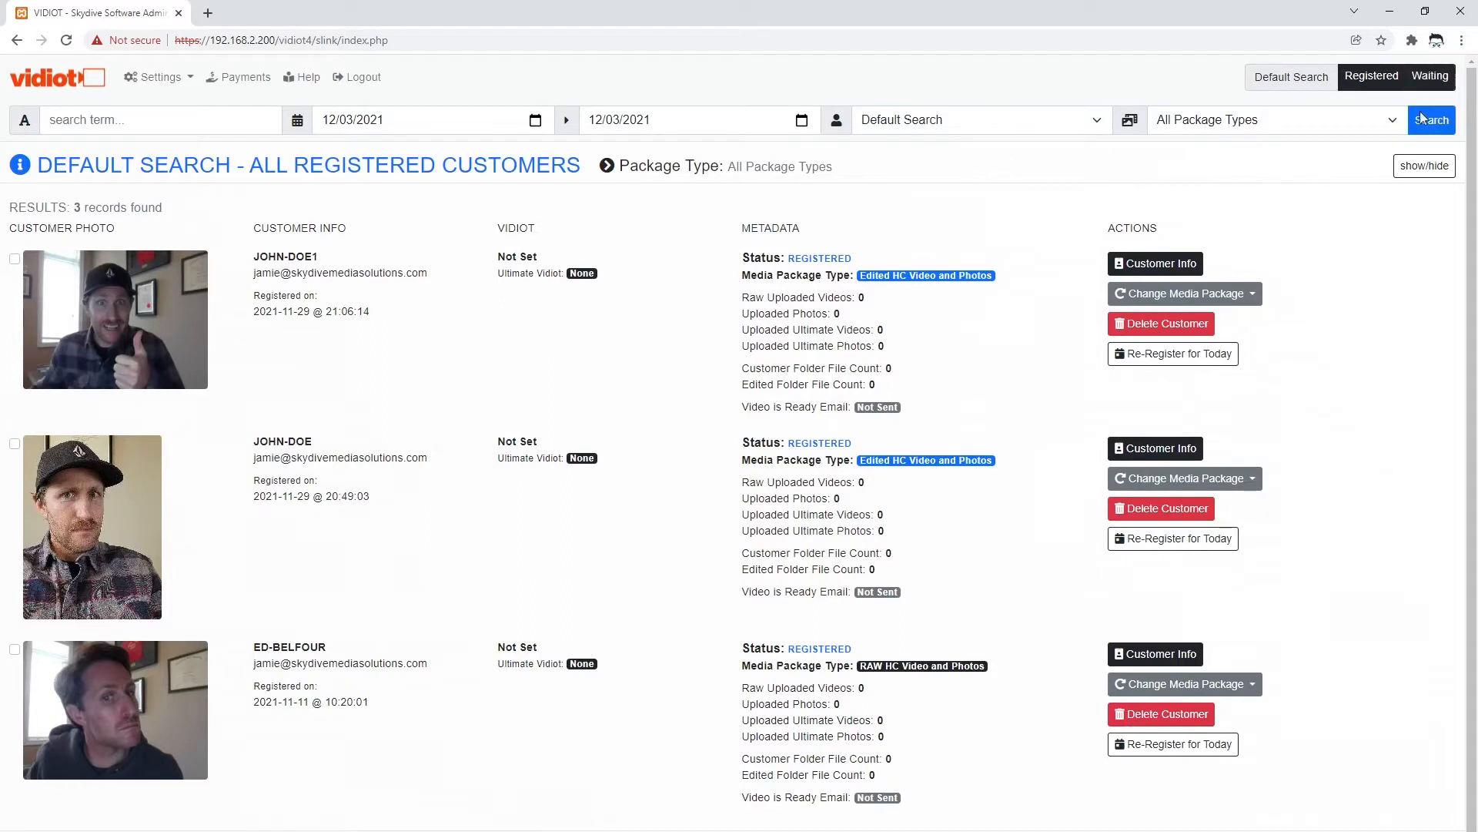
click(894, 123)
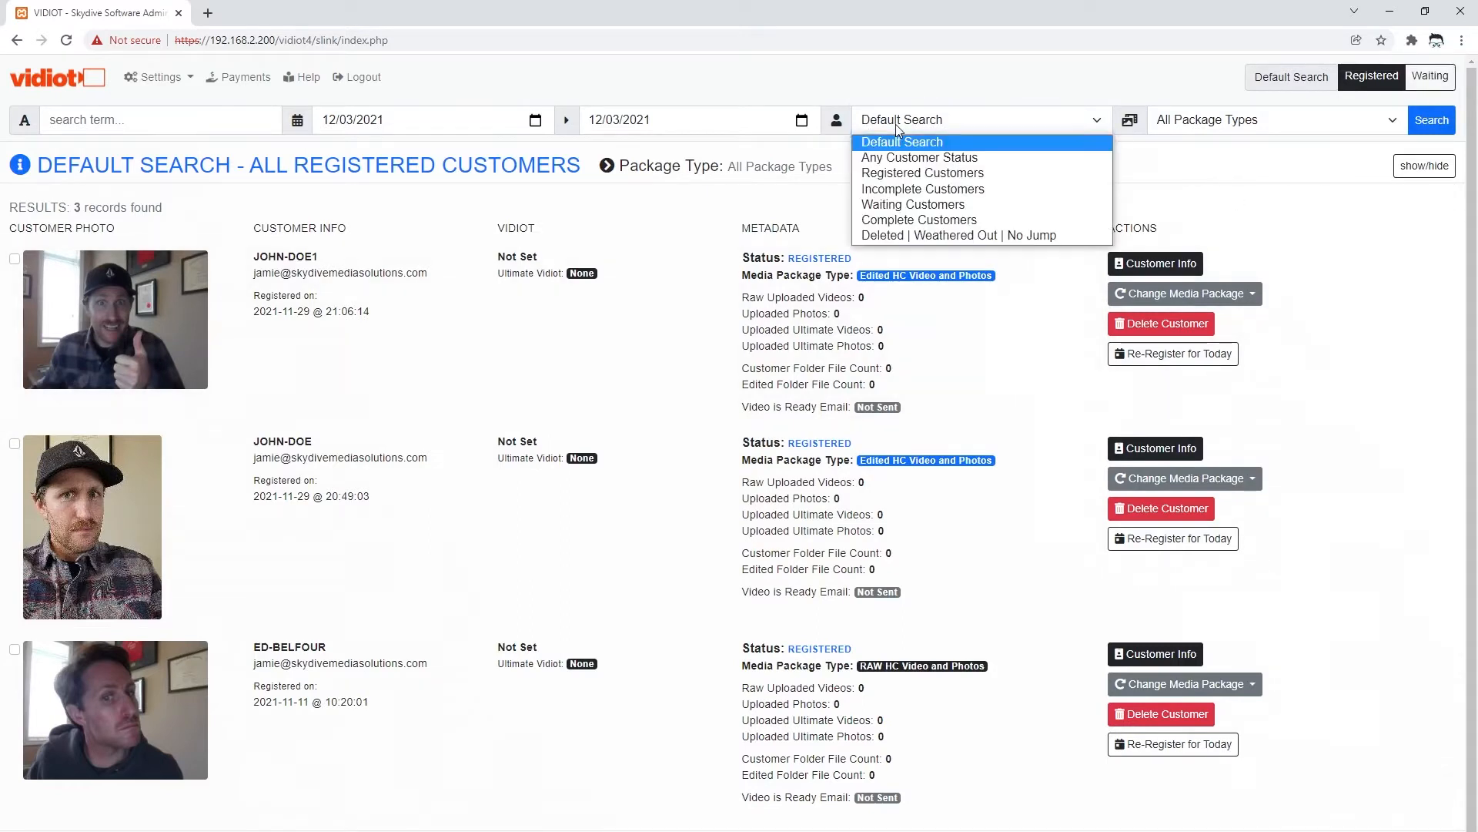
click(917, 175)
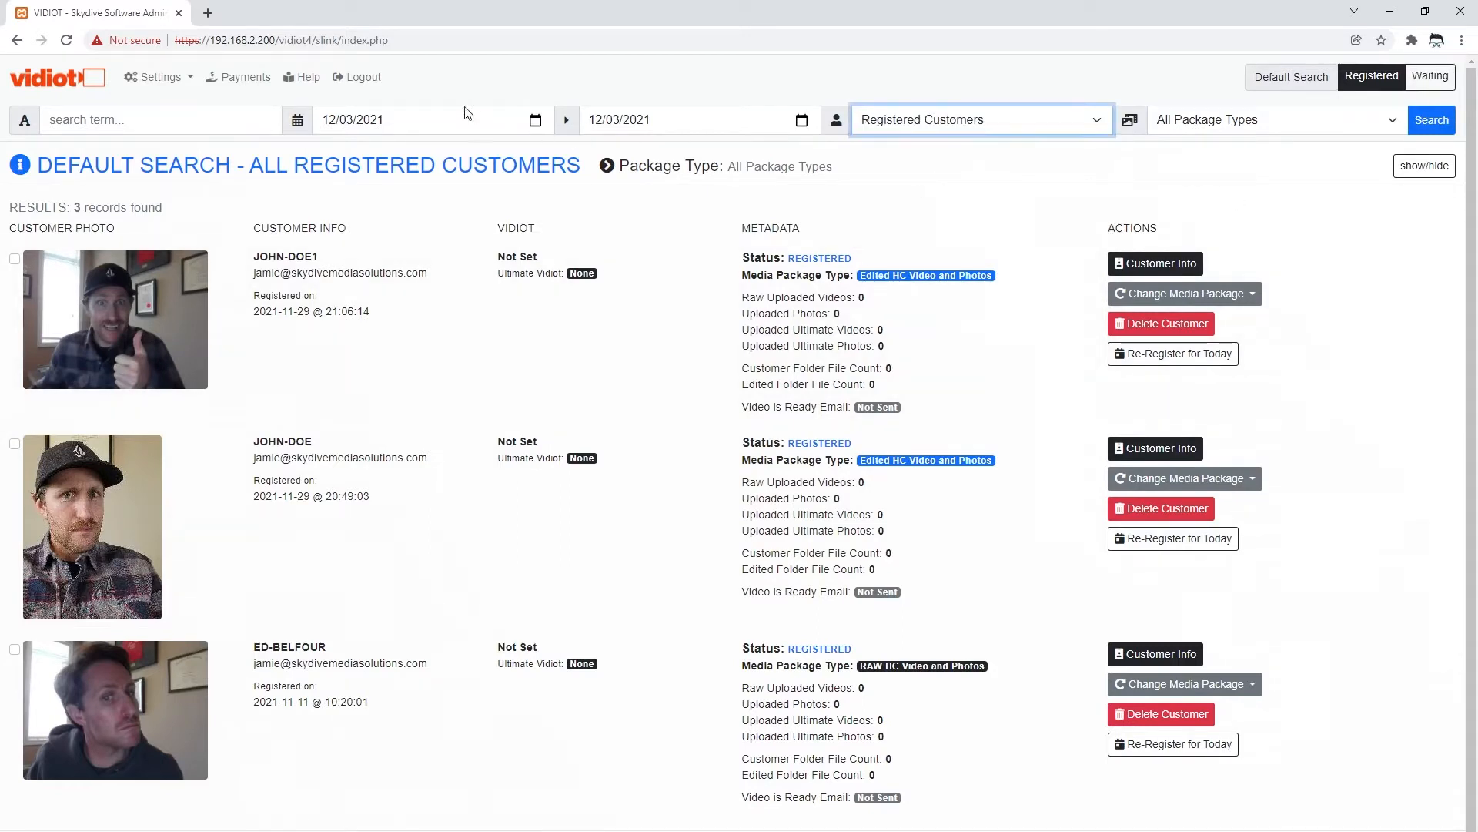
click(1434, 123)
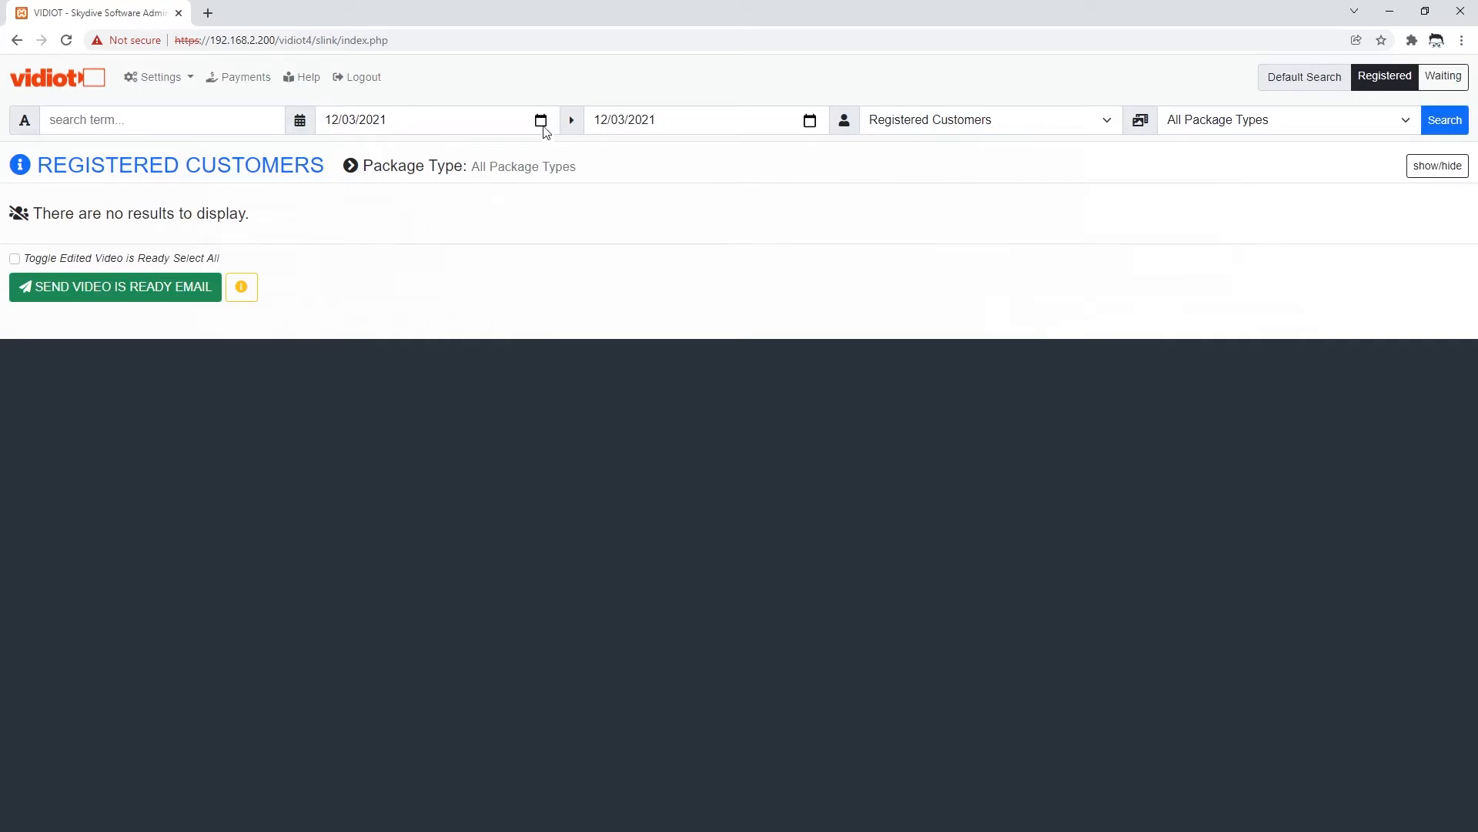
click(1382, 77)
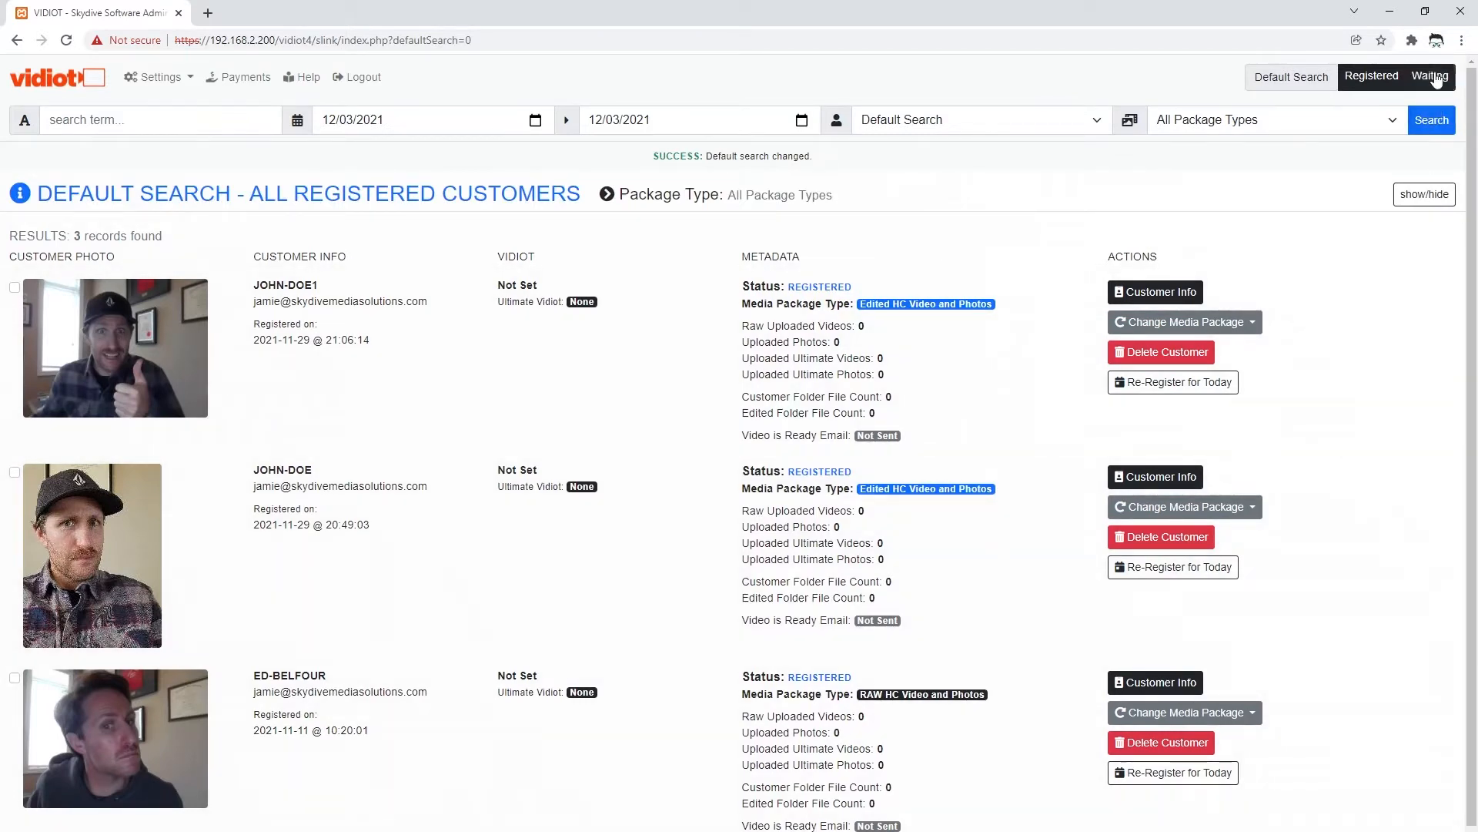
- Switch to Waiting, look at the first customer's Send Link page, then return to admin home
click(1434, 77)
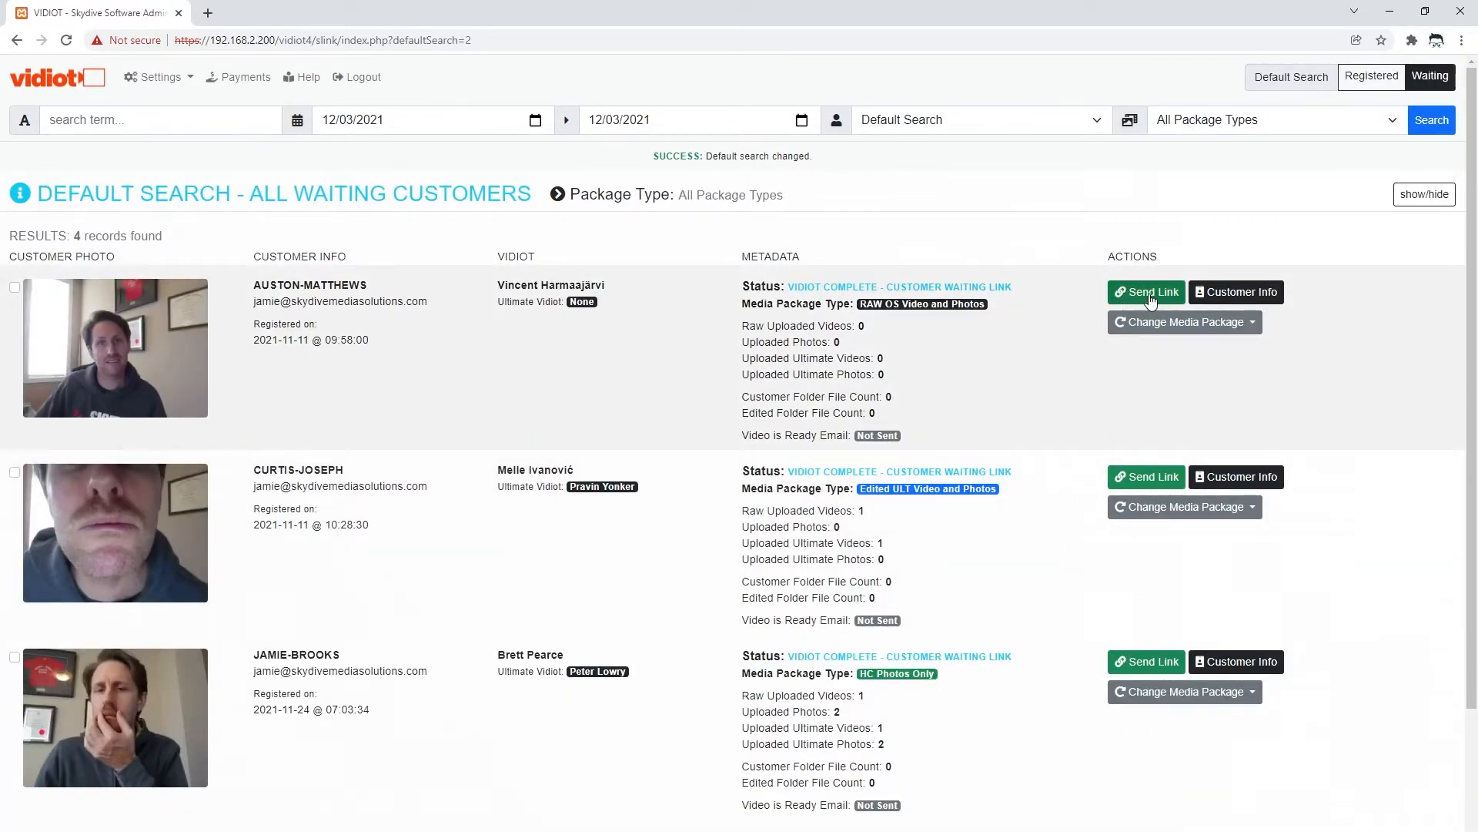
click(1151, 295)
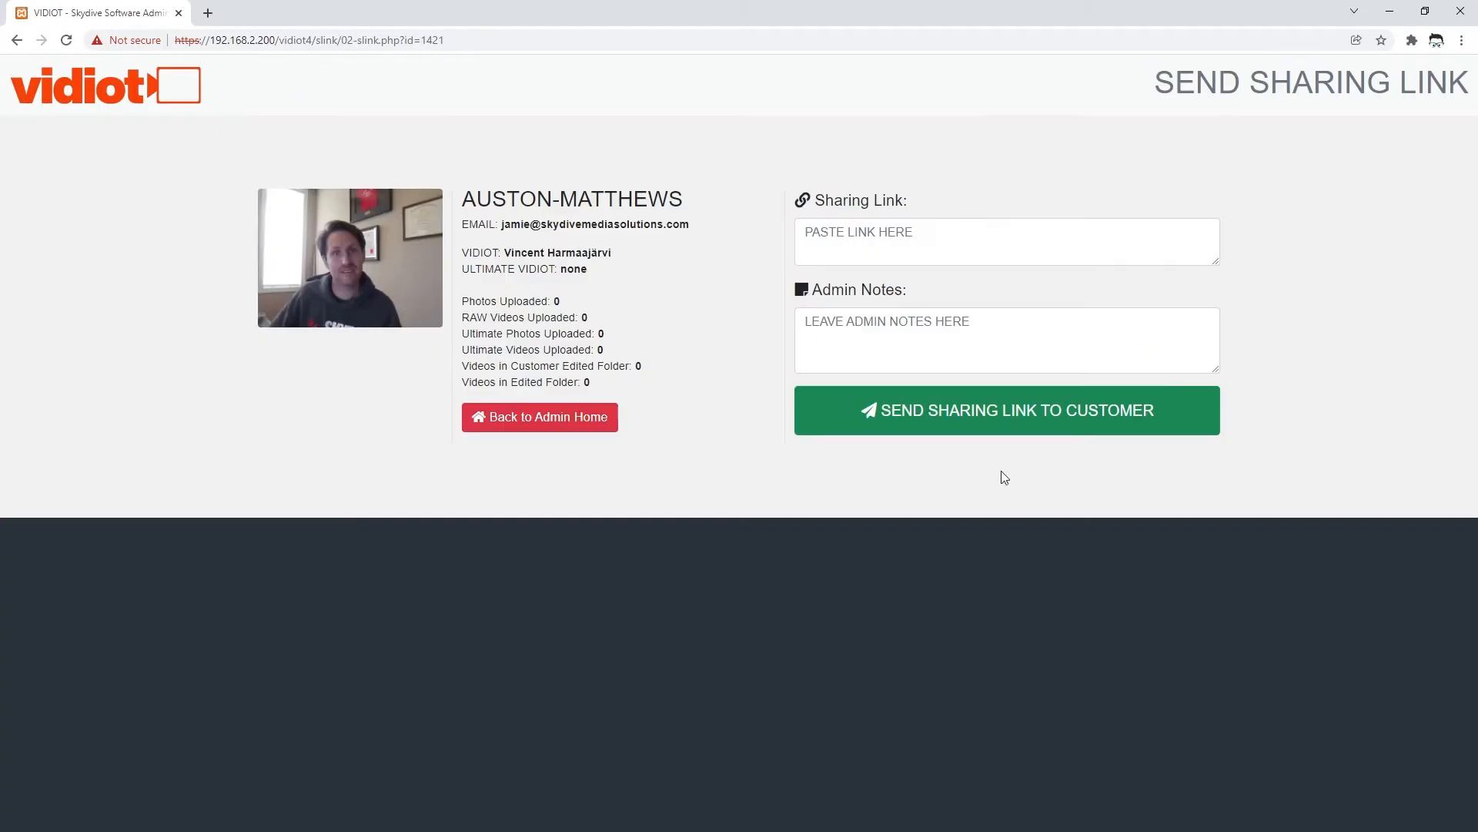
click(877, 228)
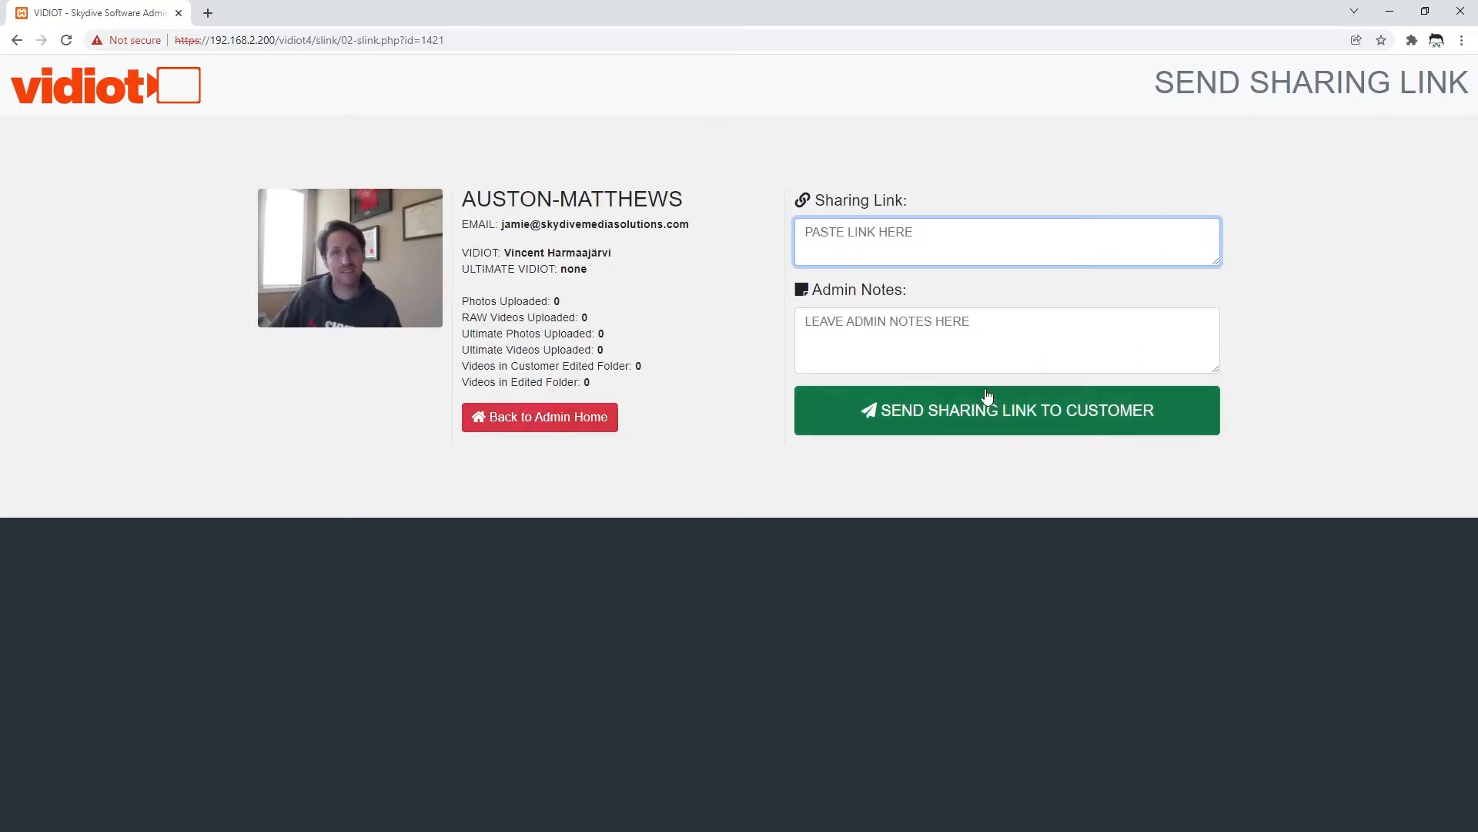
click(519, 427)
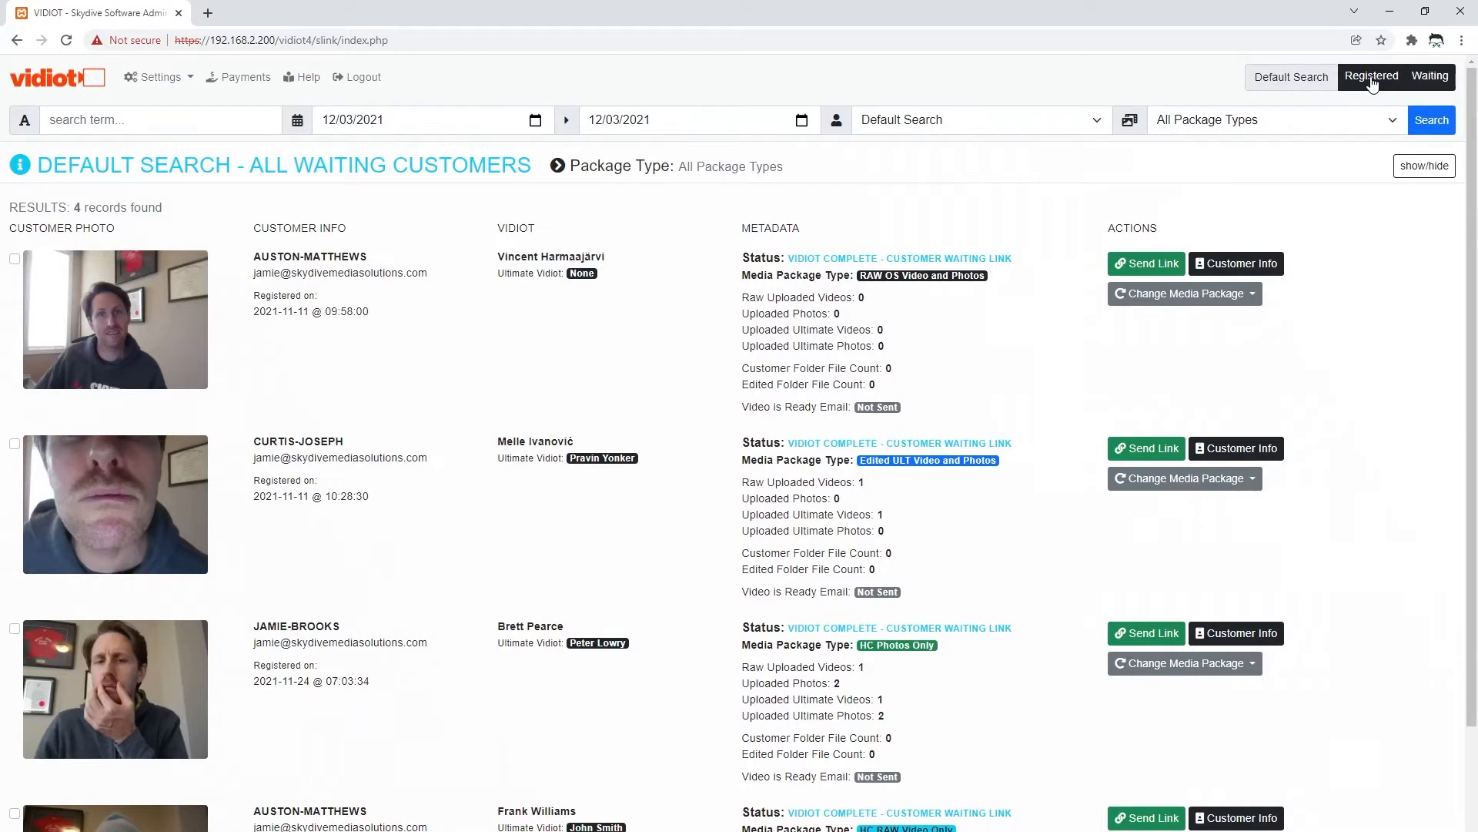
- Filter the customer list by Waiting Customers status and place the cursor in the search box
click(908, 120)
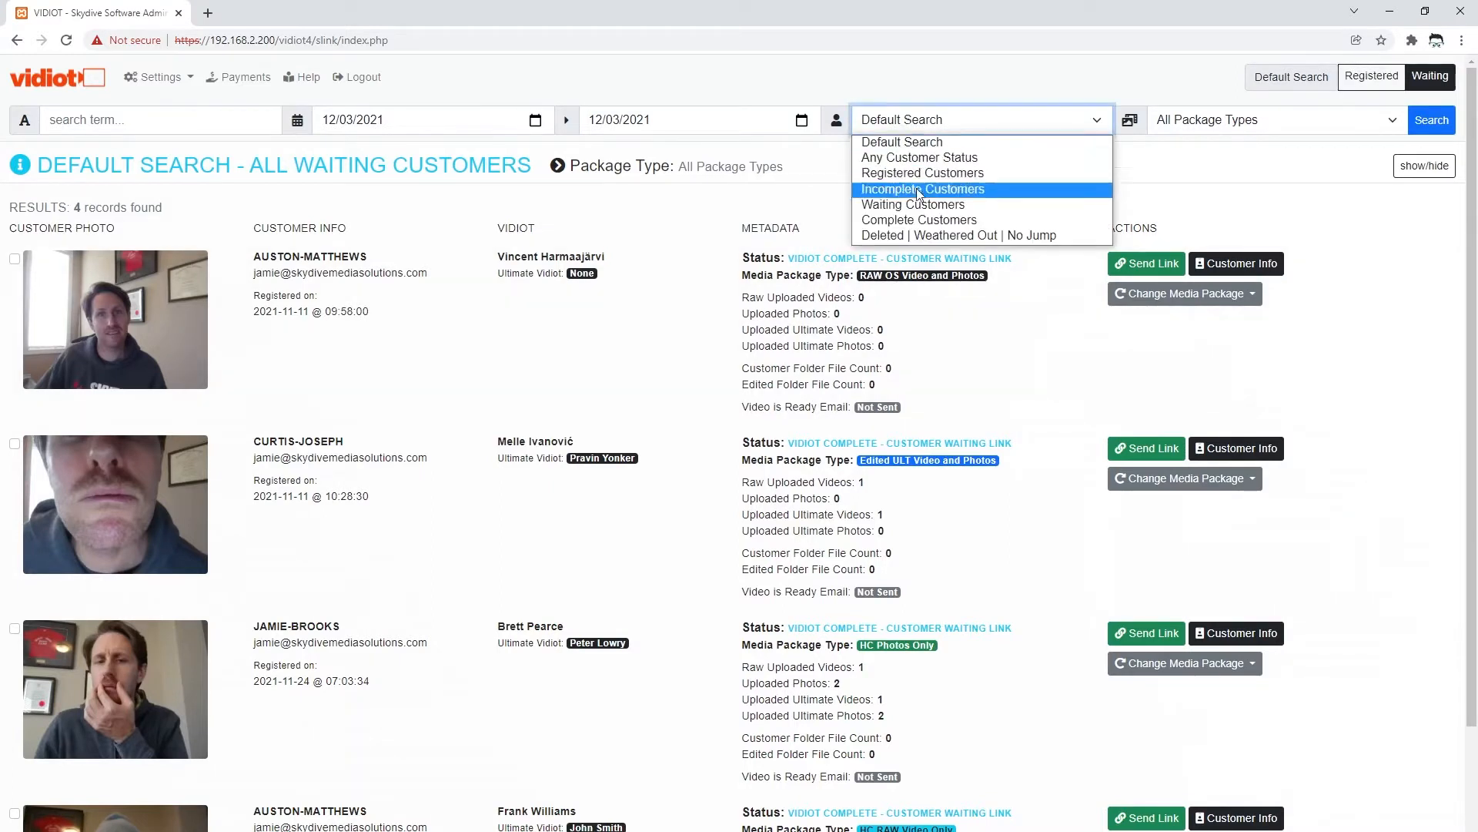
click(916, 204)
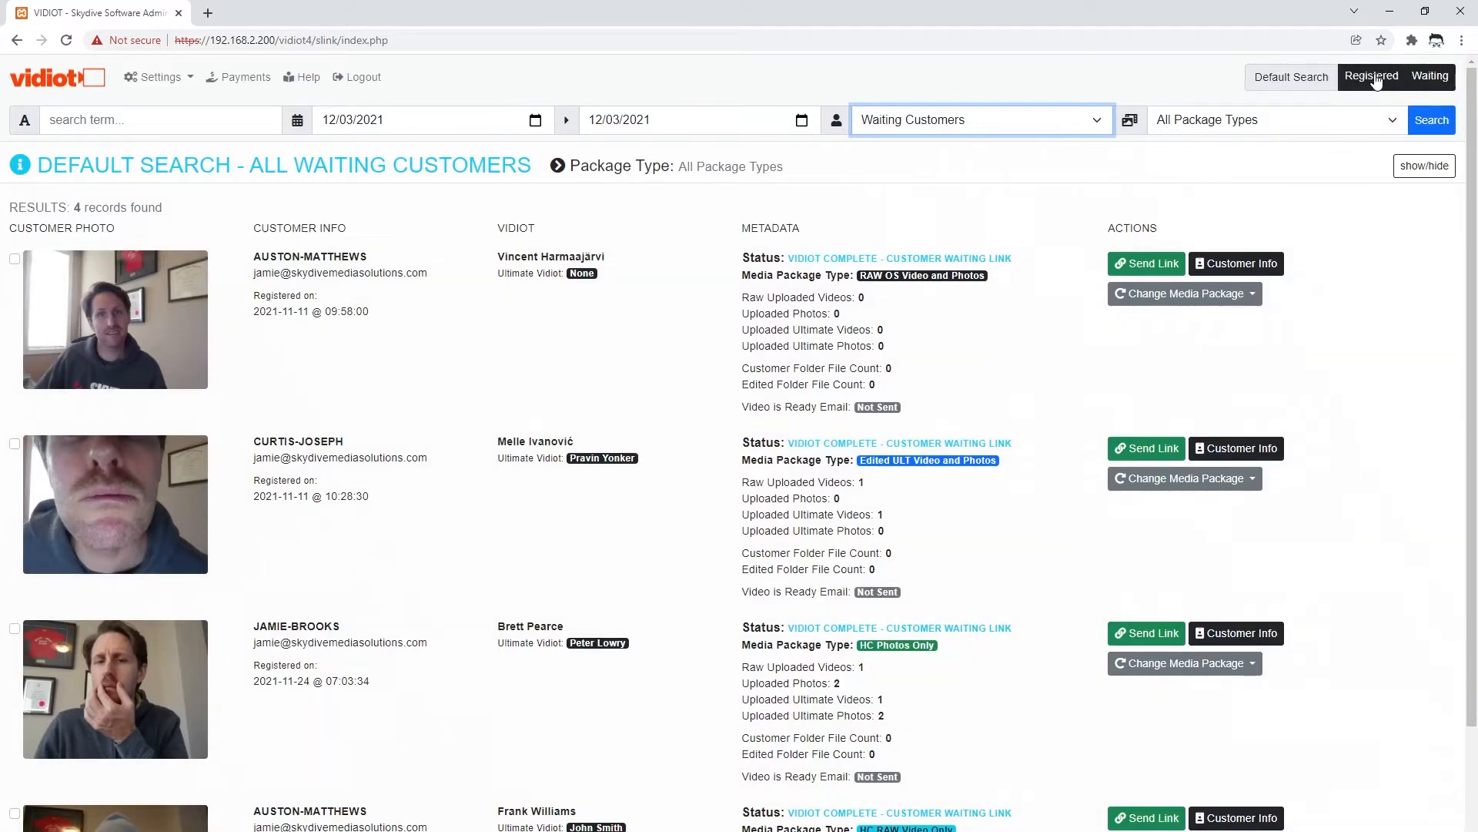
click(1095, 83)
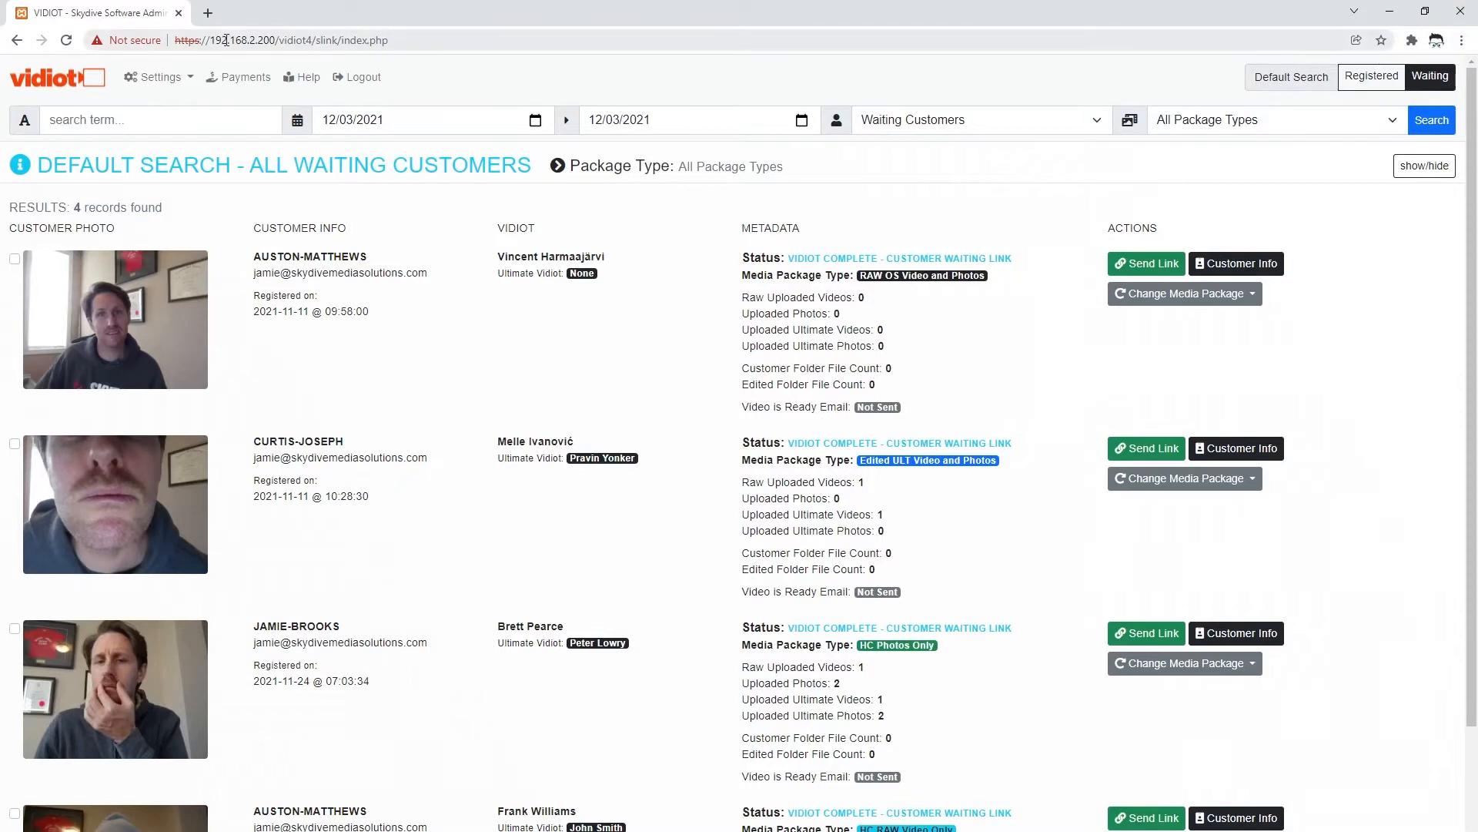
click(94, 122)
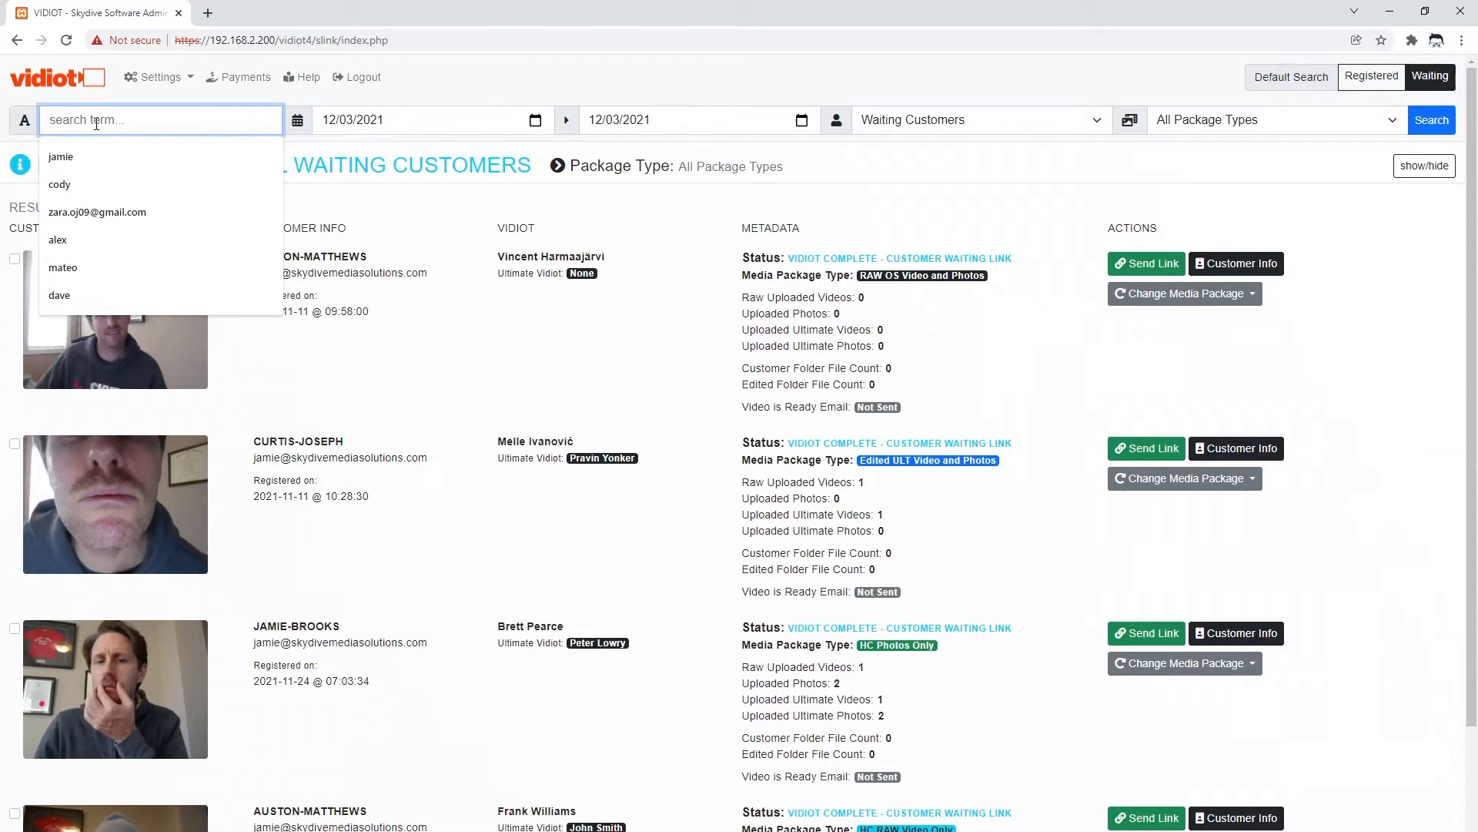
- Copy the first customer's e-mail address into the search box
click(408, 274)
drag(428, 273, 252, 273)
key(ctrl+c)
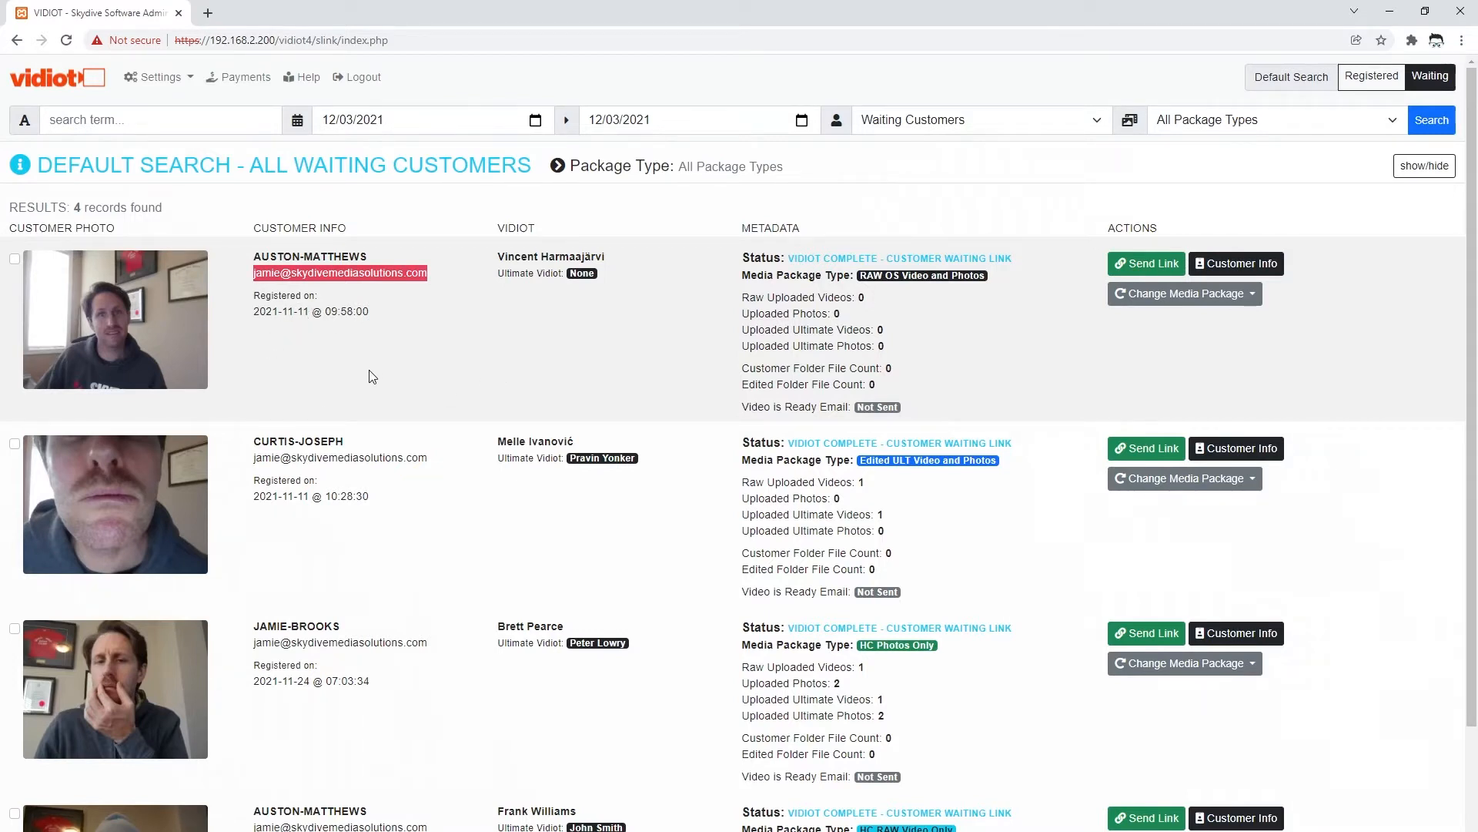
click(189, 123)
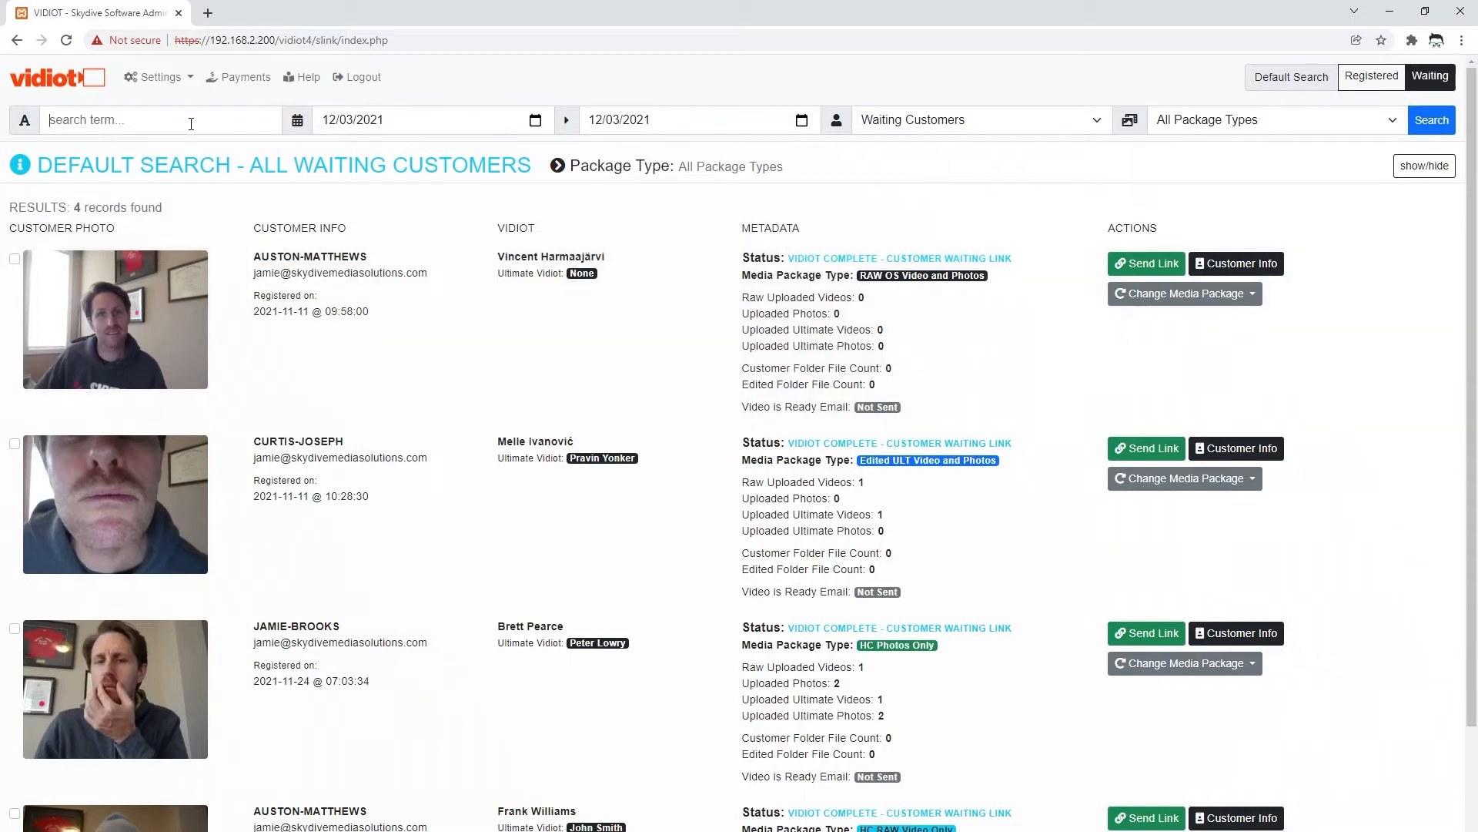
key(ctrl+v)
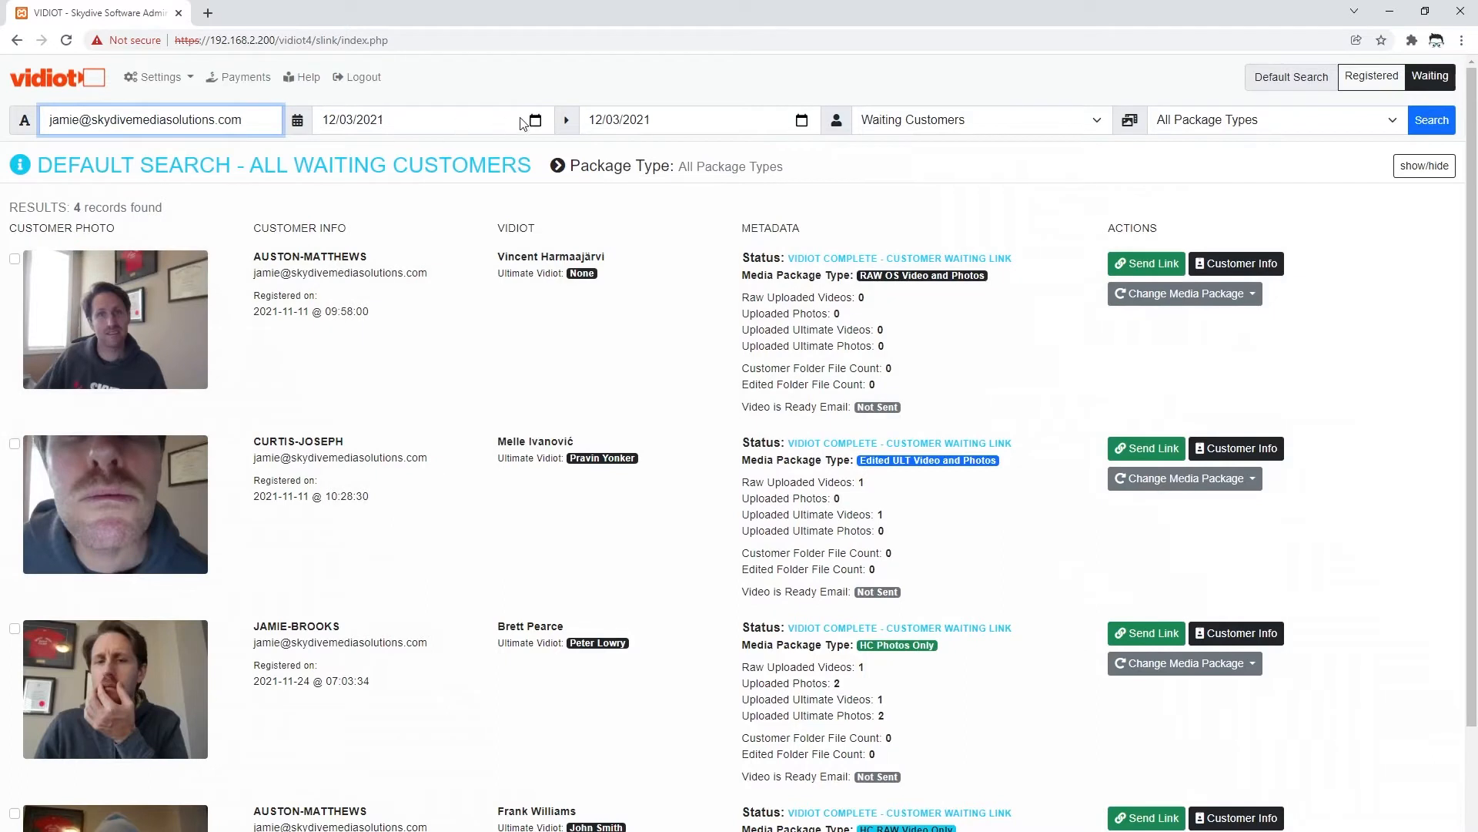
- Set both the start and end dates to 11/11/2021
click(537, 121)
click(434, 152)
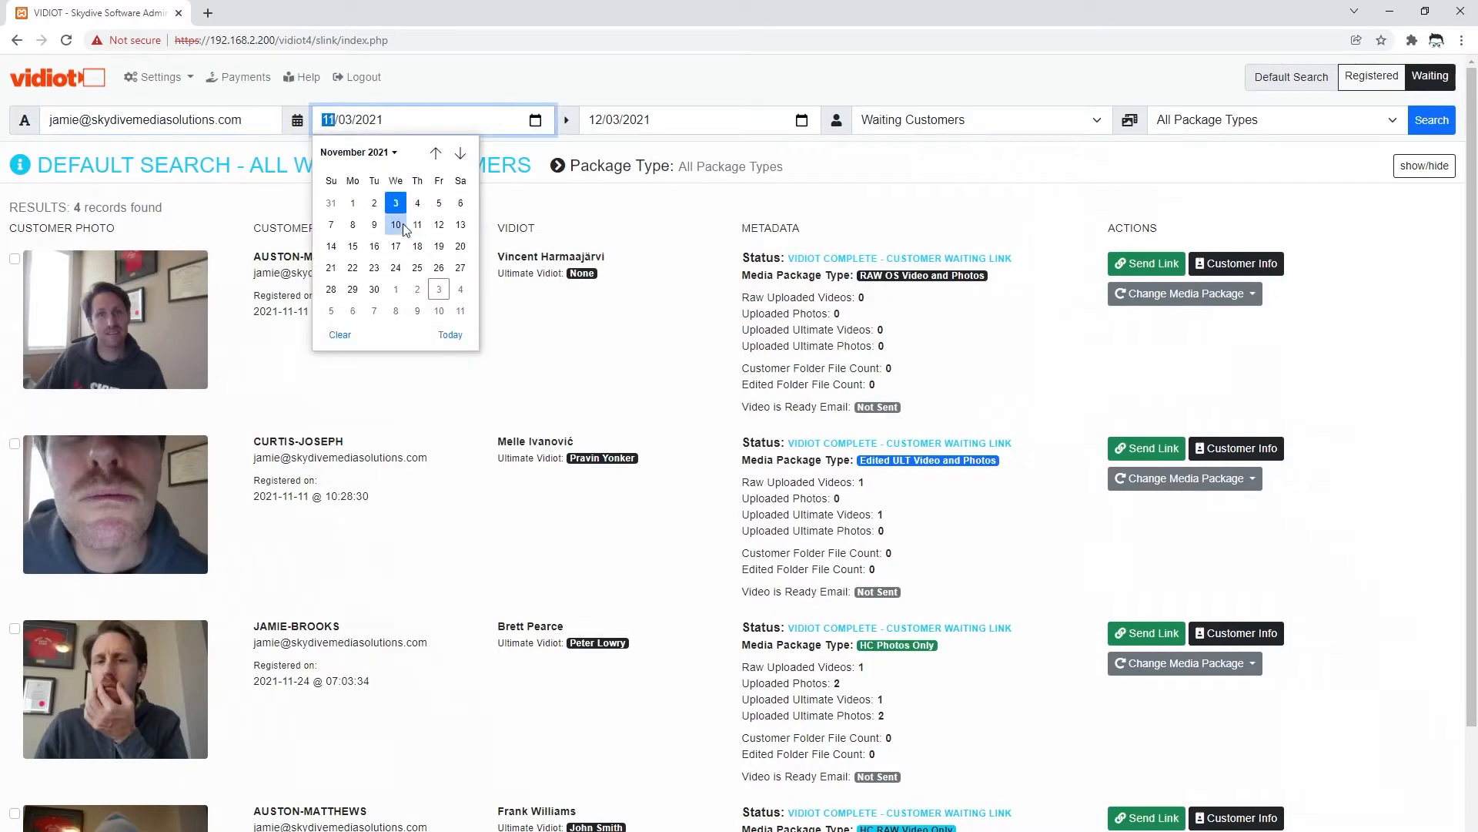
click(417, 224)
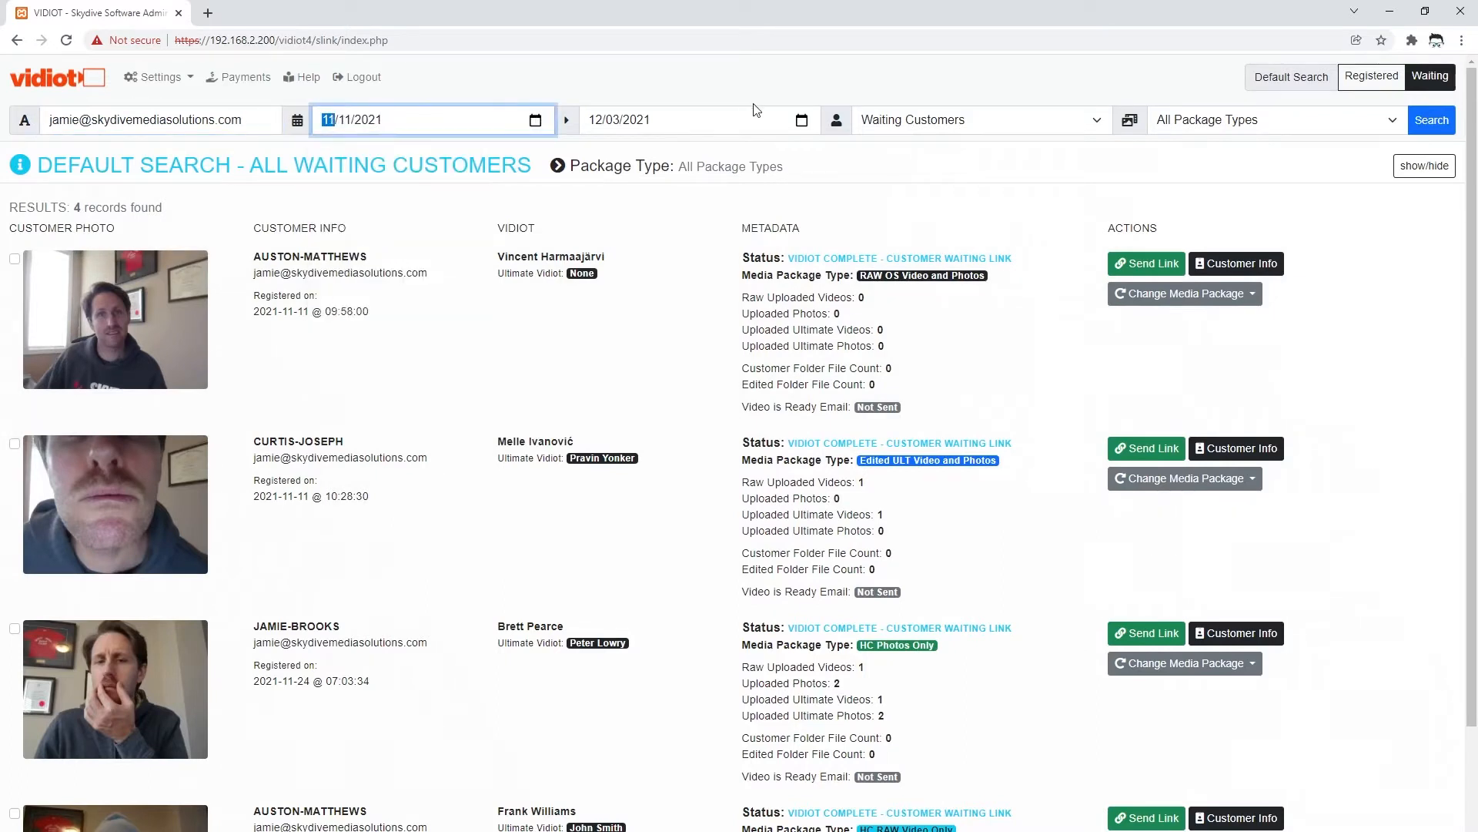
click(802, 121)
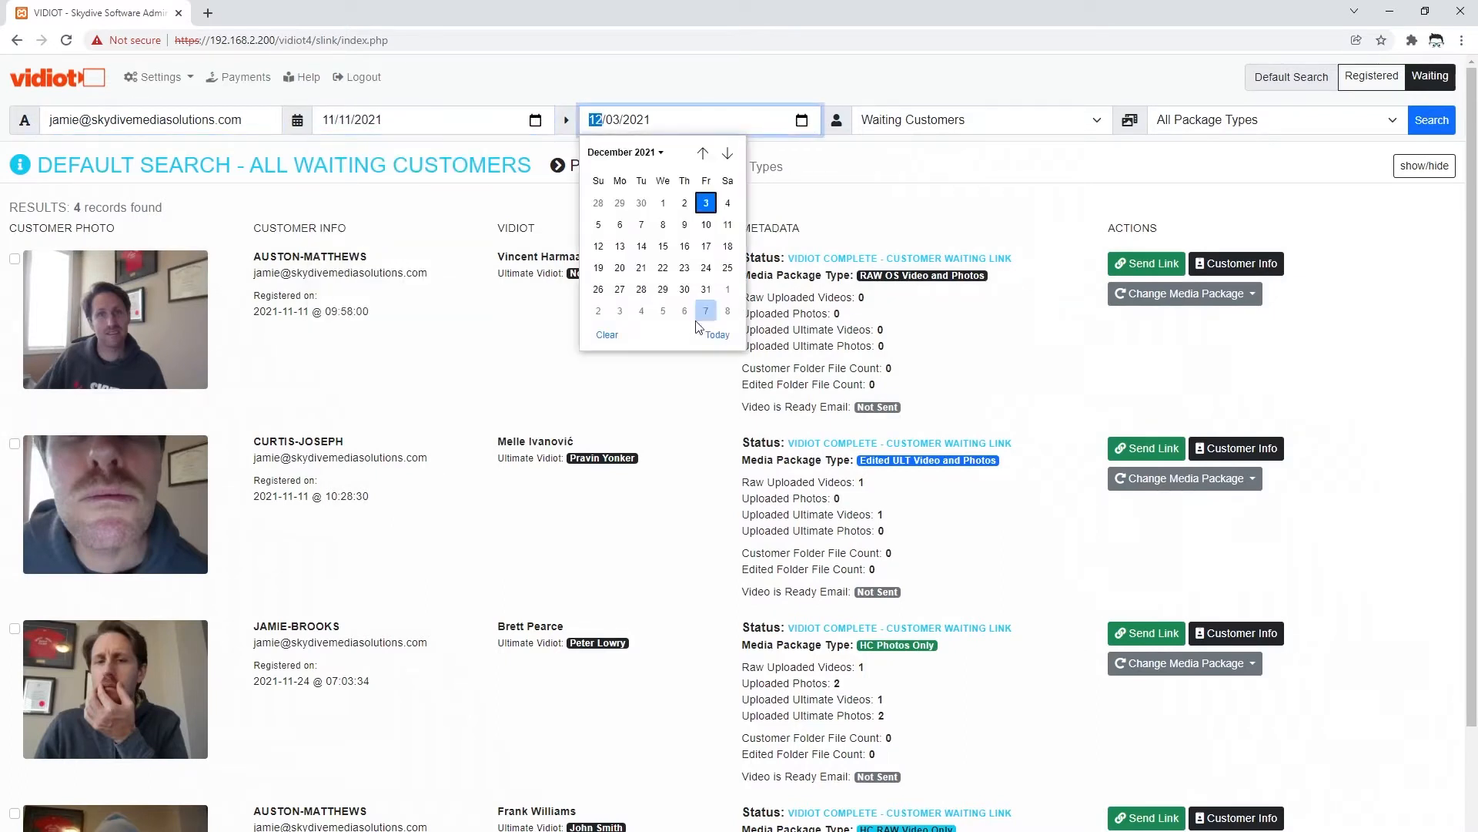
click(702, 153)
click(682, 225)
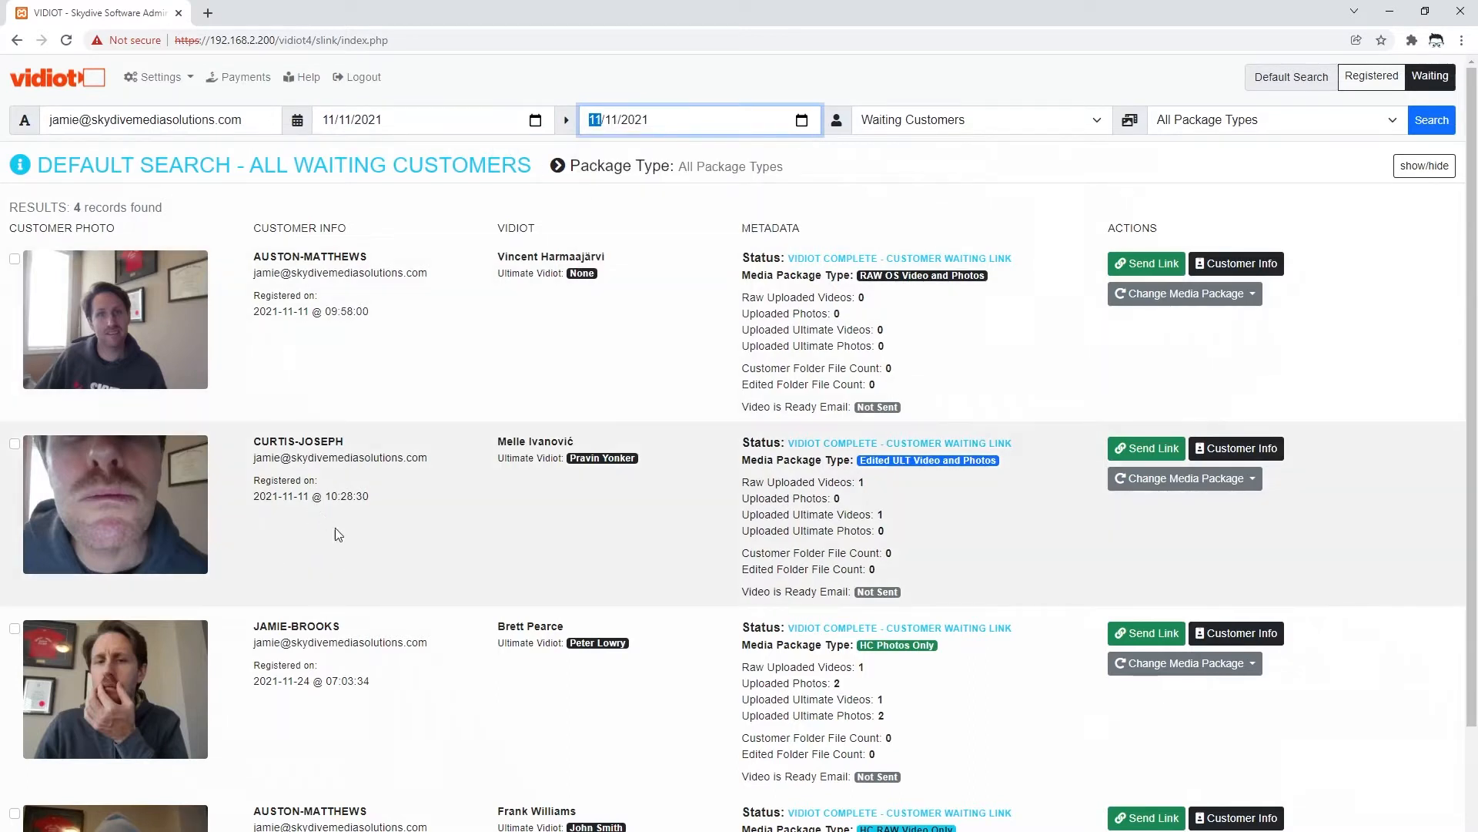
scroll(335, 528, down, 2)
scroll(284, 373, up, 1)
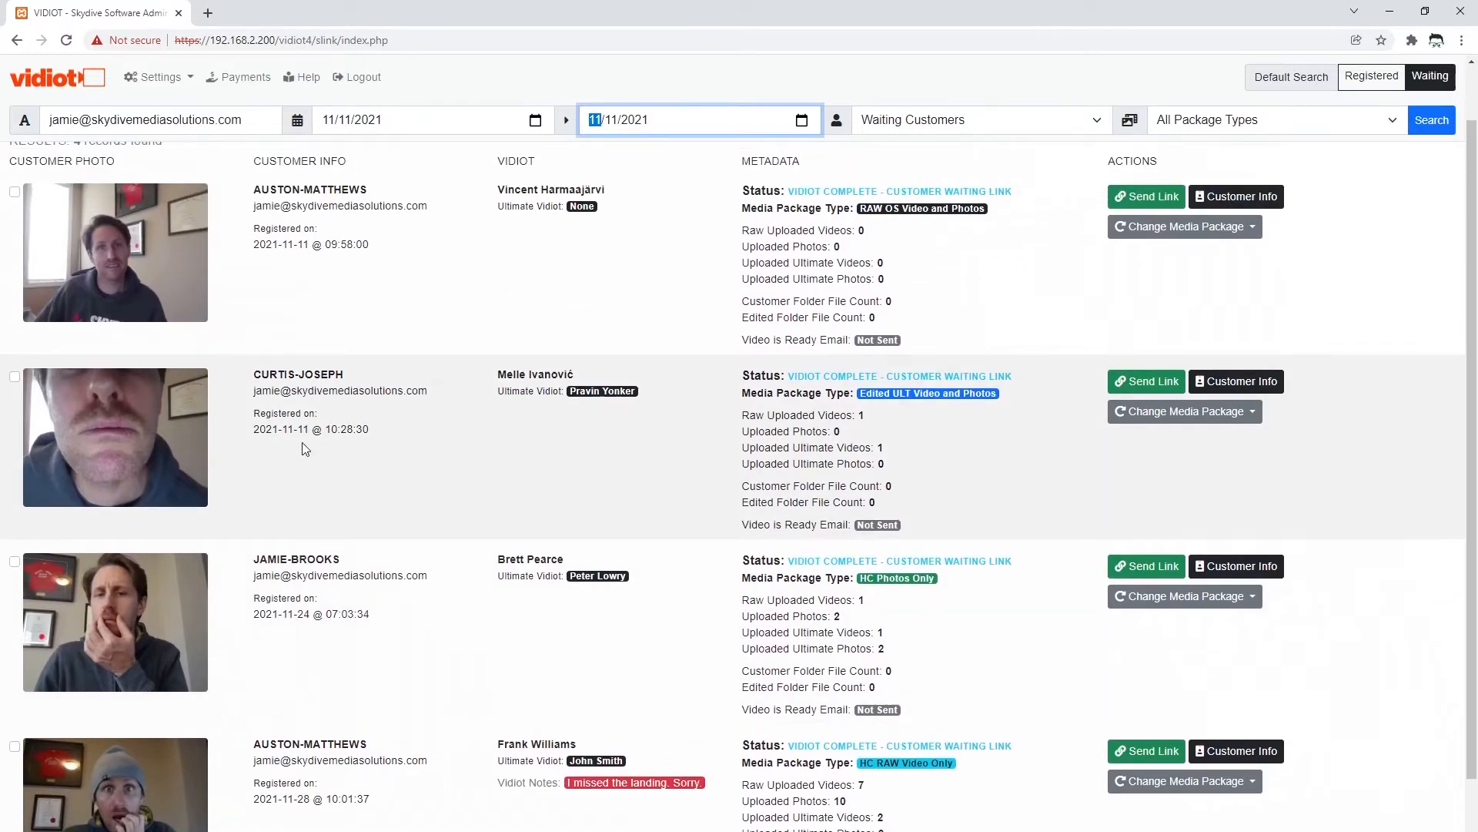
scroll(294, 447, up, 1)
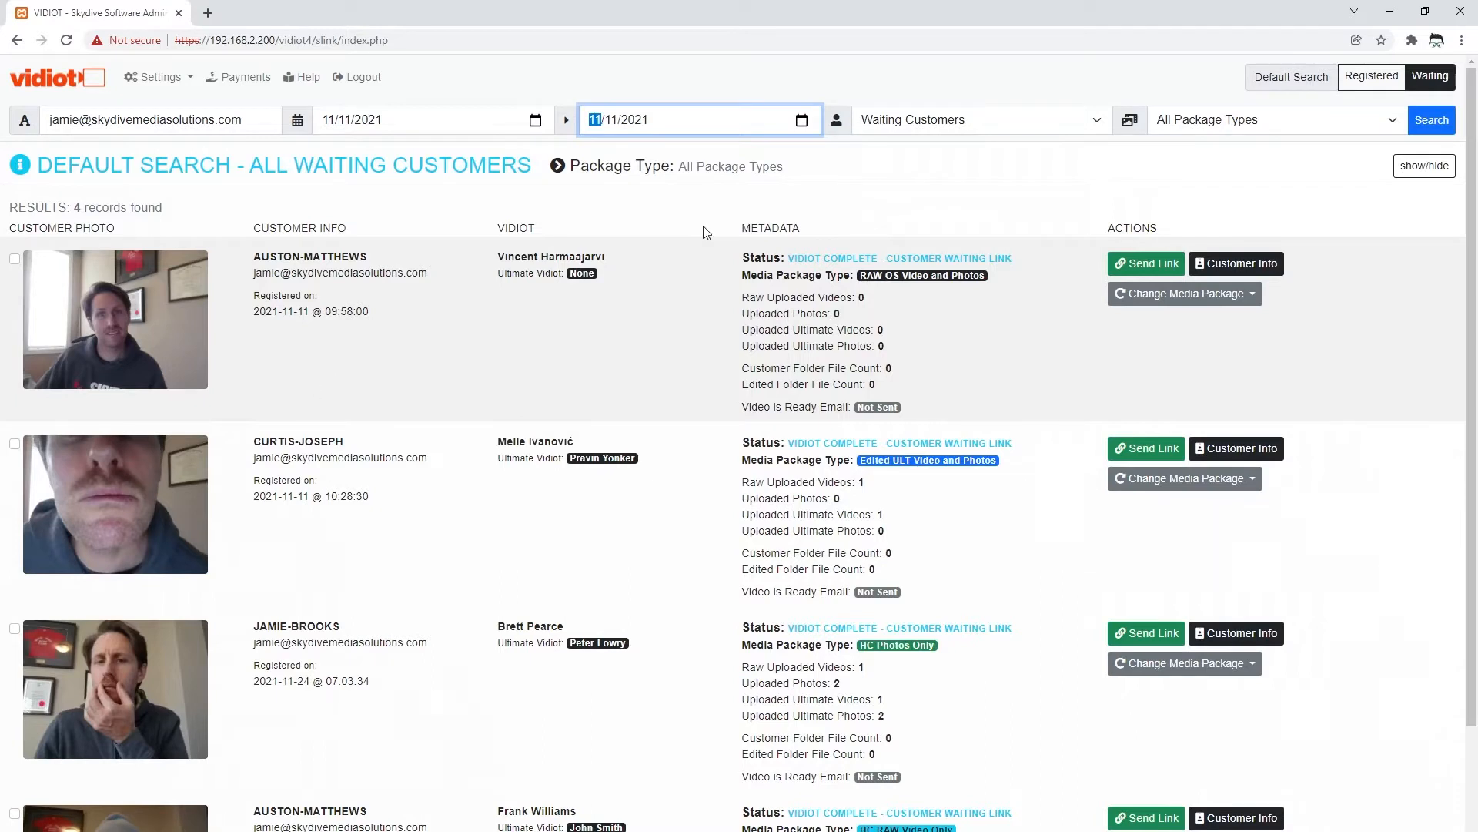
- Filter by Registered Customers status and run the search
click(976, 124)
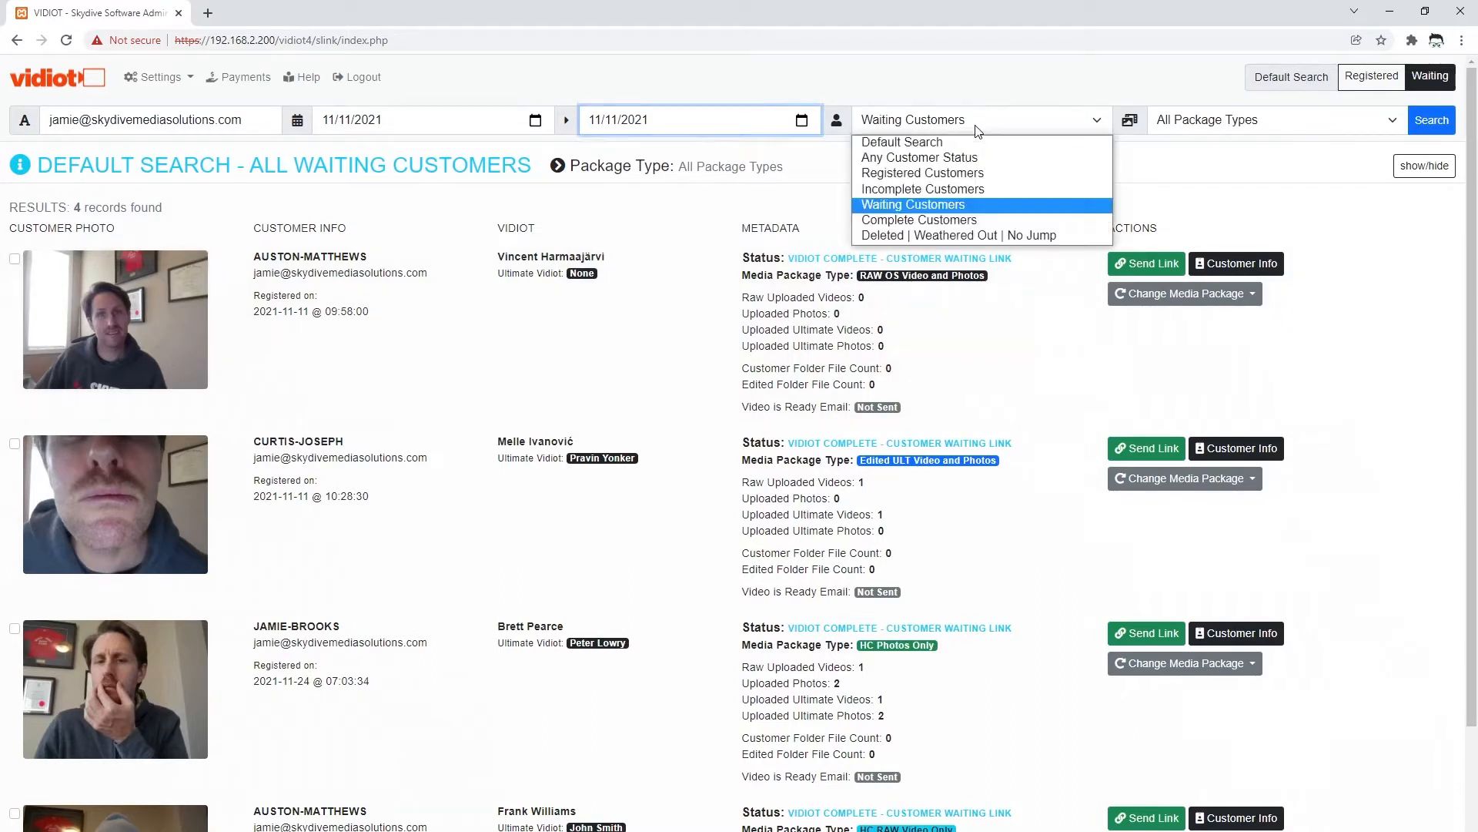
click(936, 174)
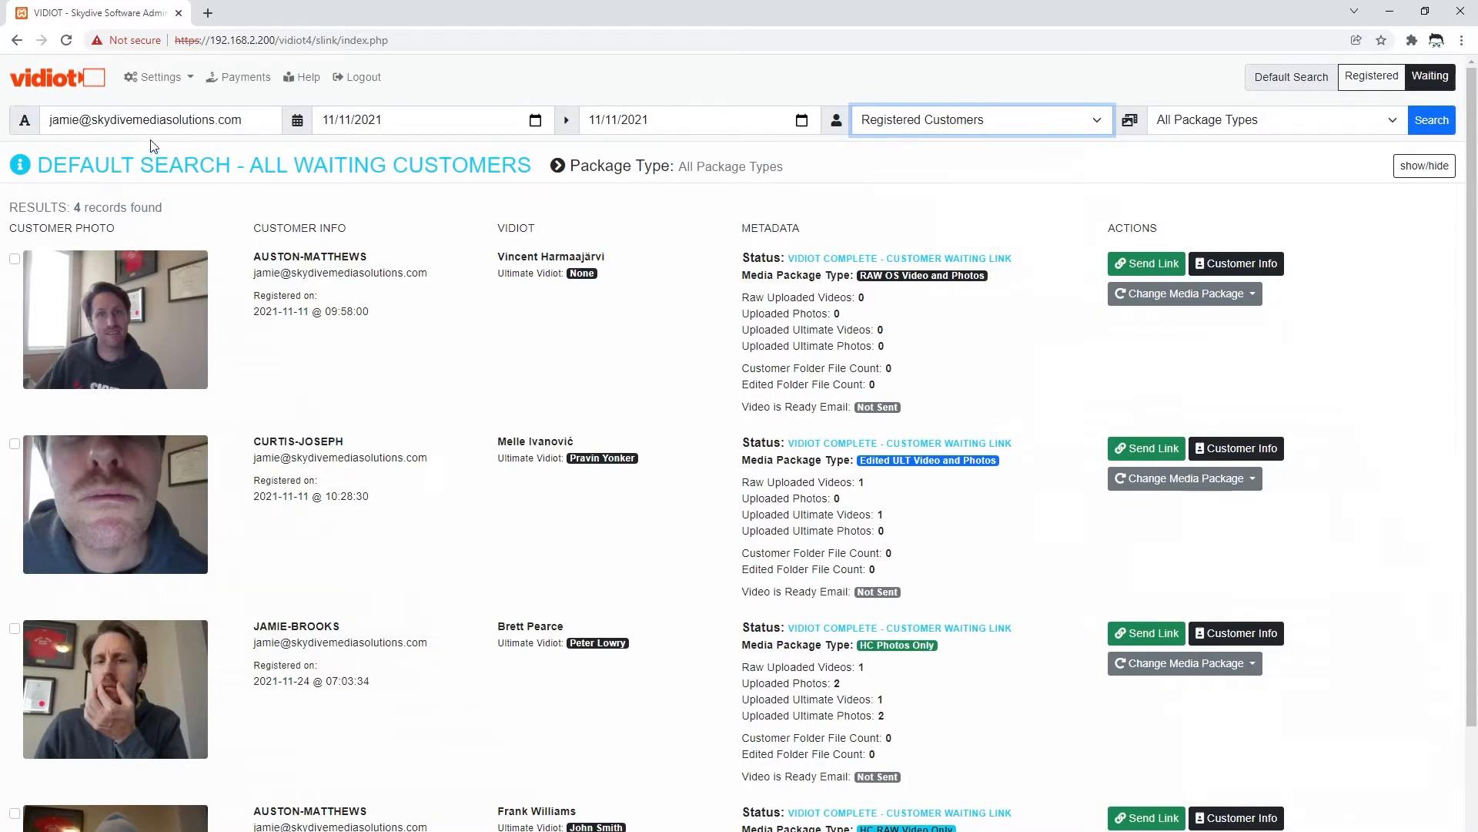
click(1432, 120)
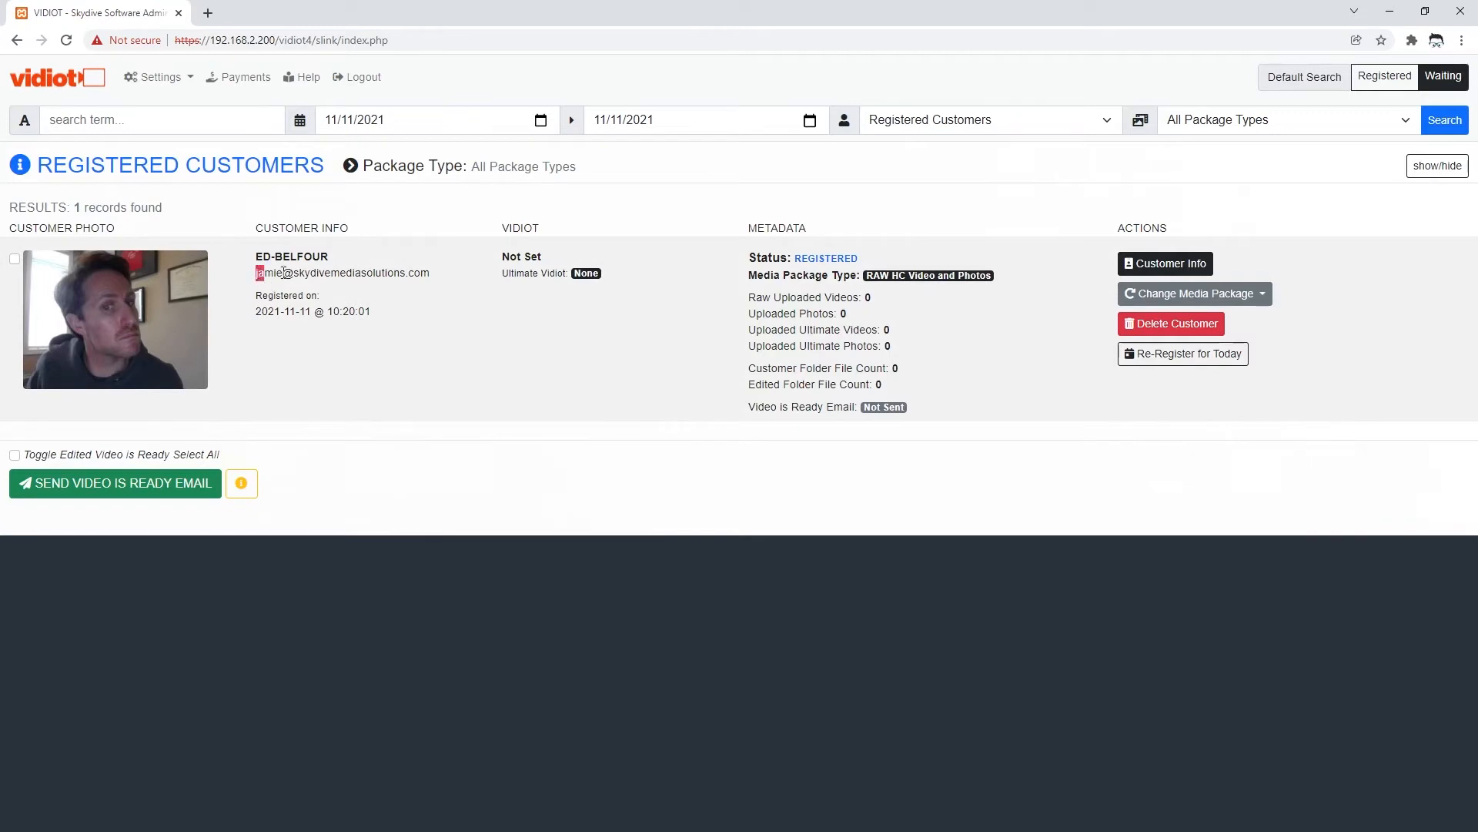
- Search registered customers for the copied e-mail, then load the default registered list
drag(257, 273, 464, 285)
key(ctrl+c)
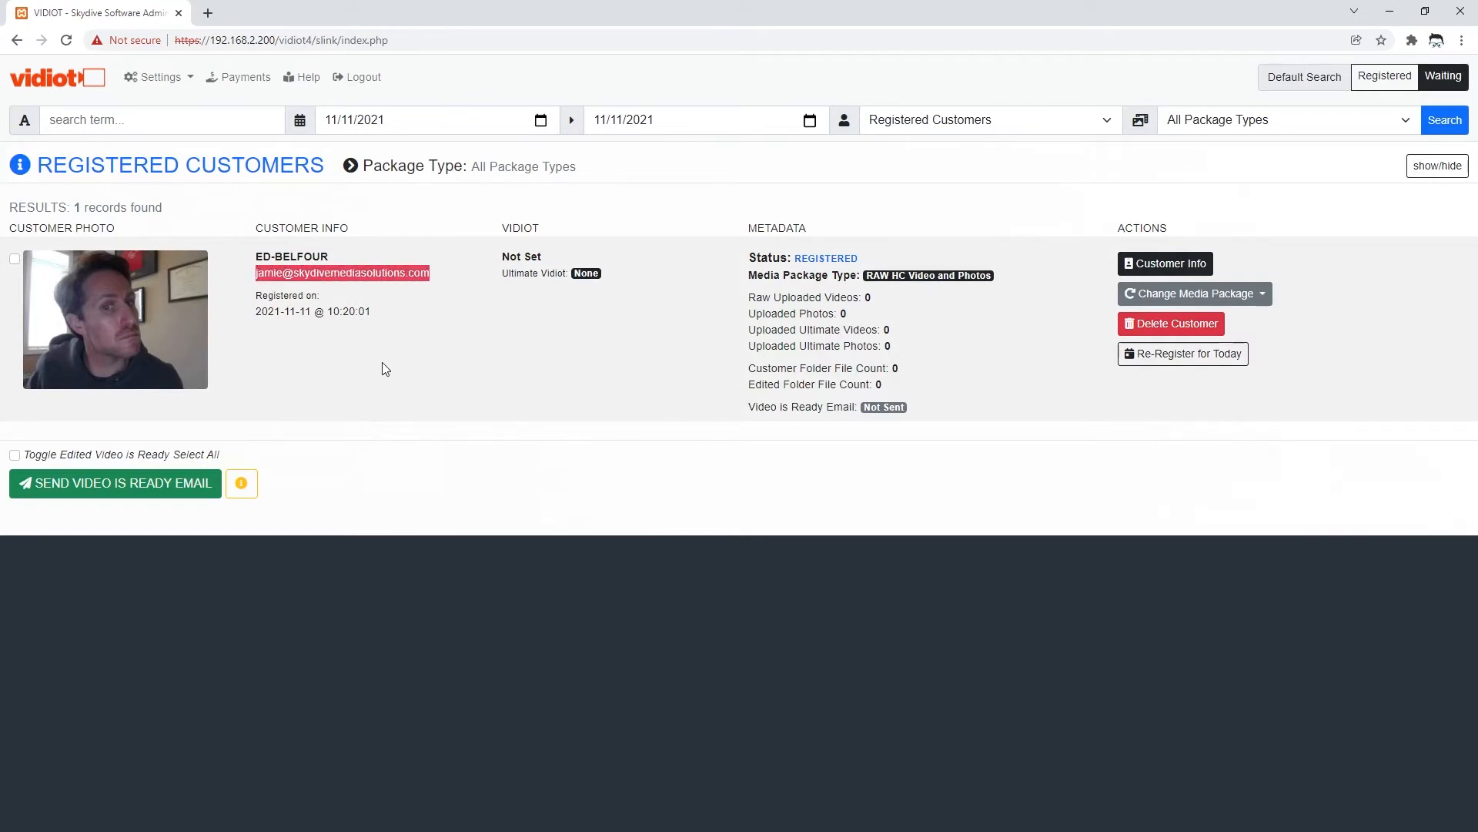
click(141, 115)
key(ctrl+v)
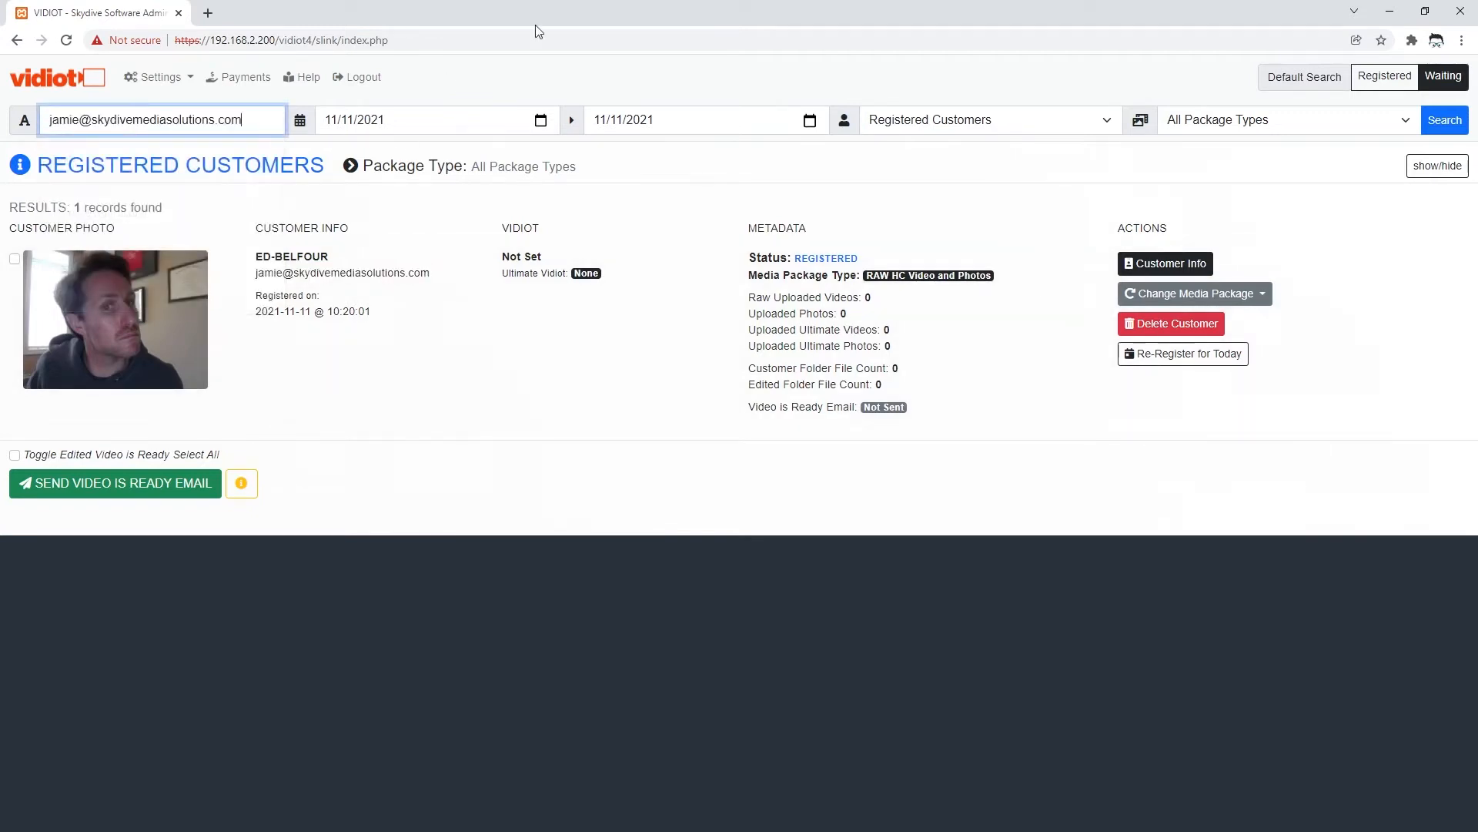
click(1441, 128)
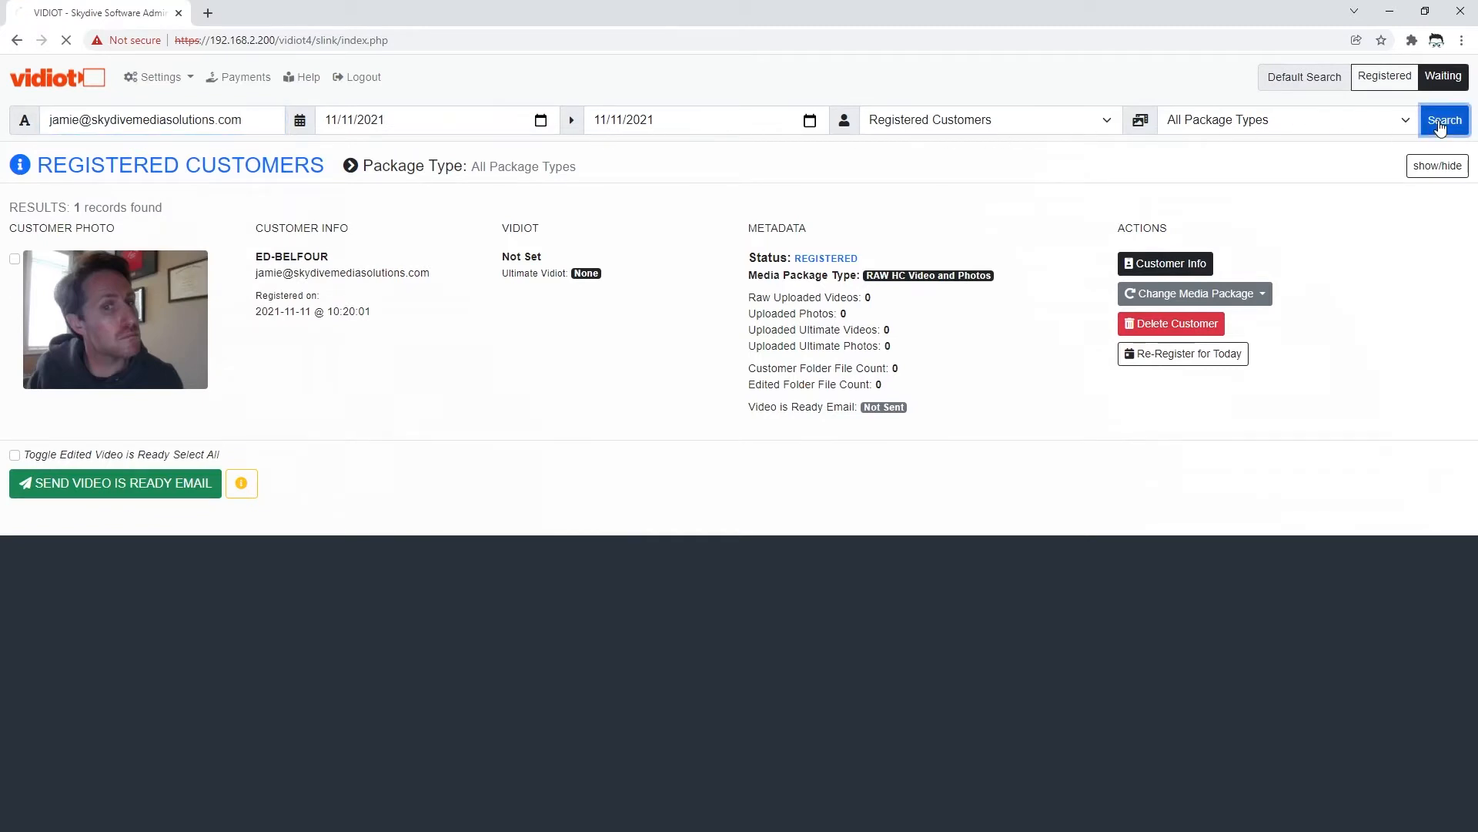
click(1385, 81)
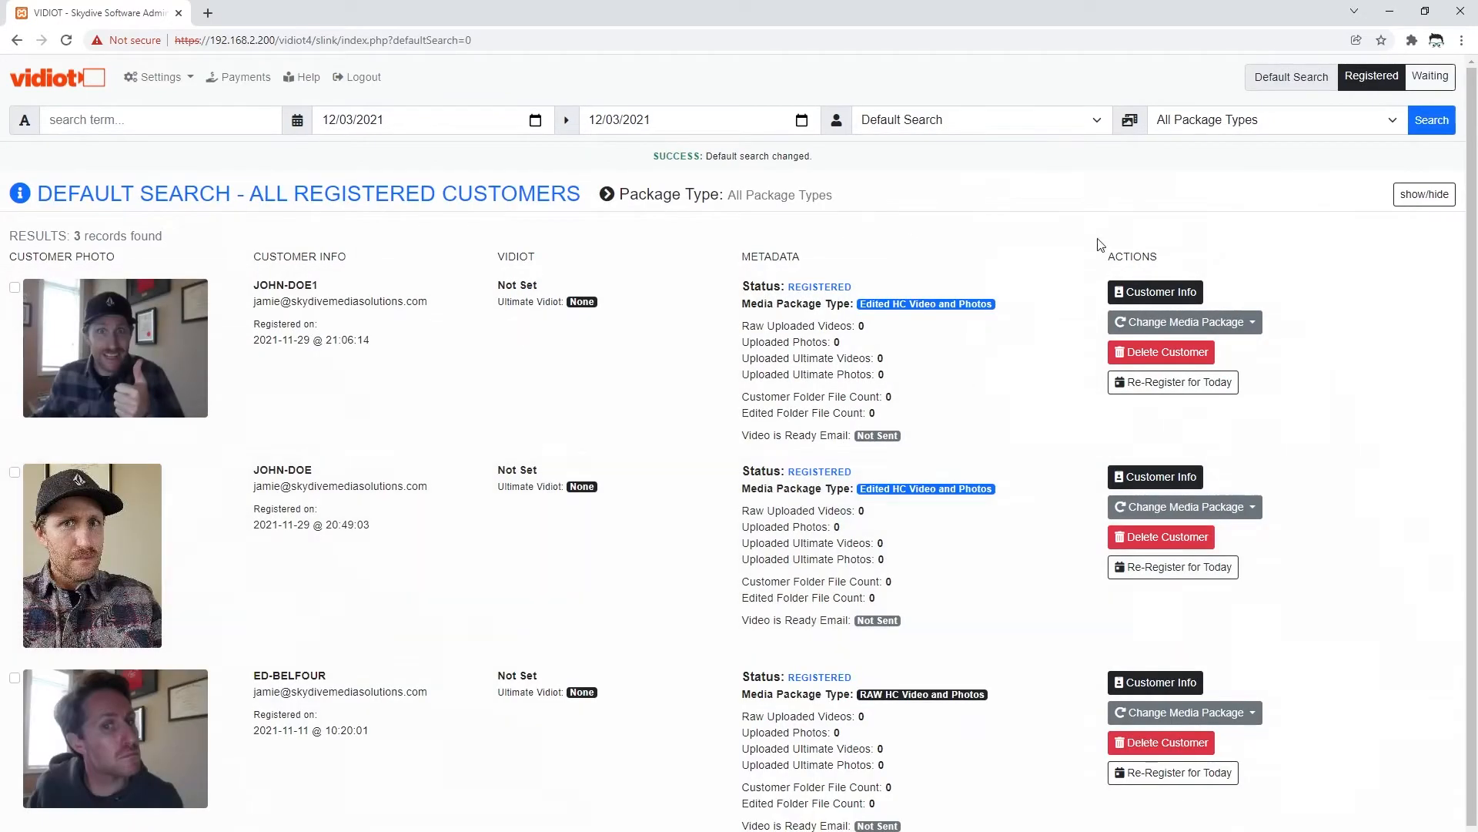
- Switch to the waiting list, fill in the customer's e-mail, and filter to Waiting Customers
click(1430, 76)
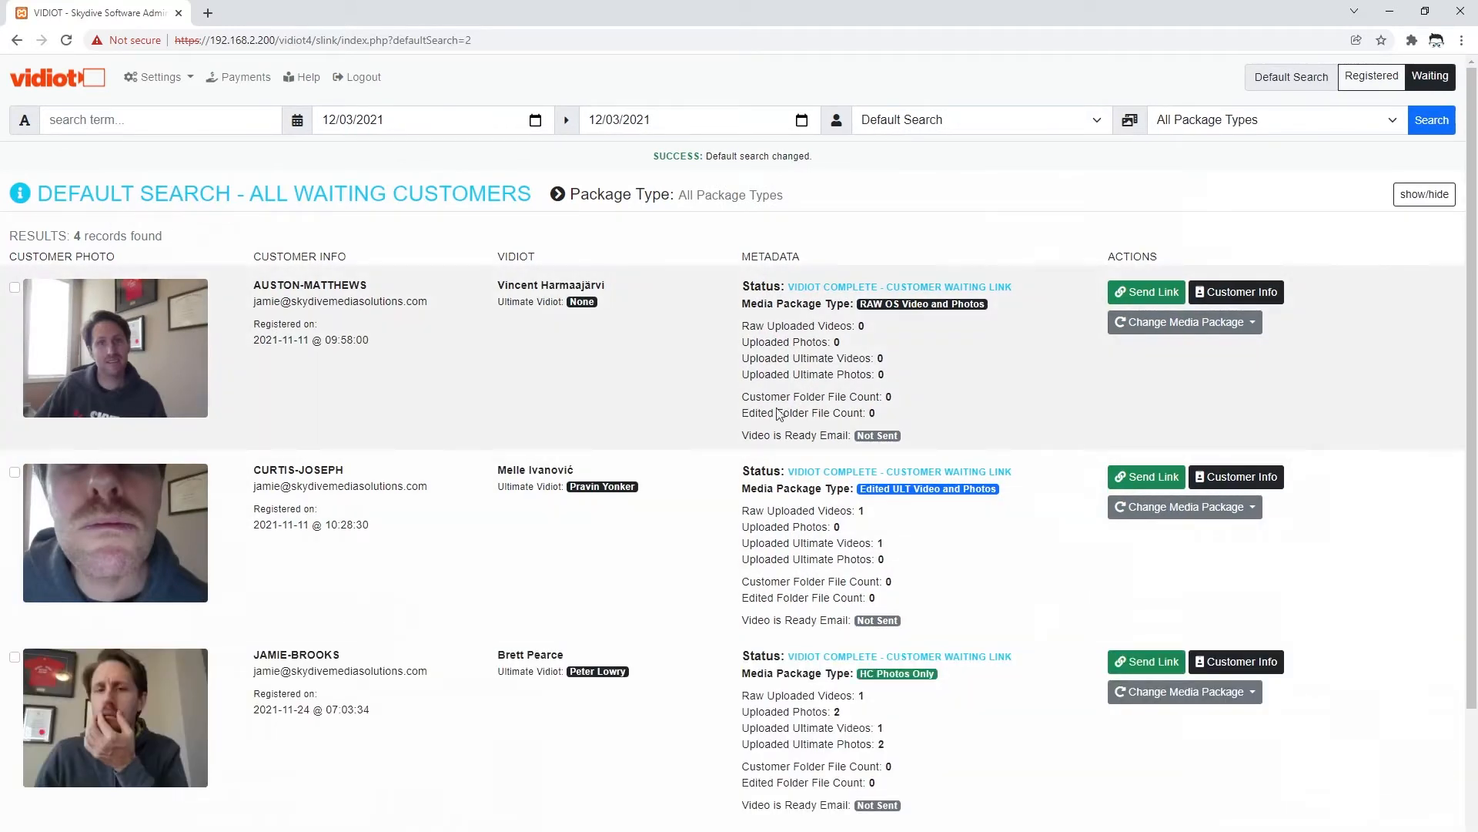
click(197, 115)
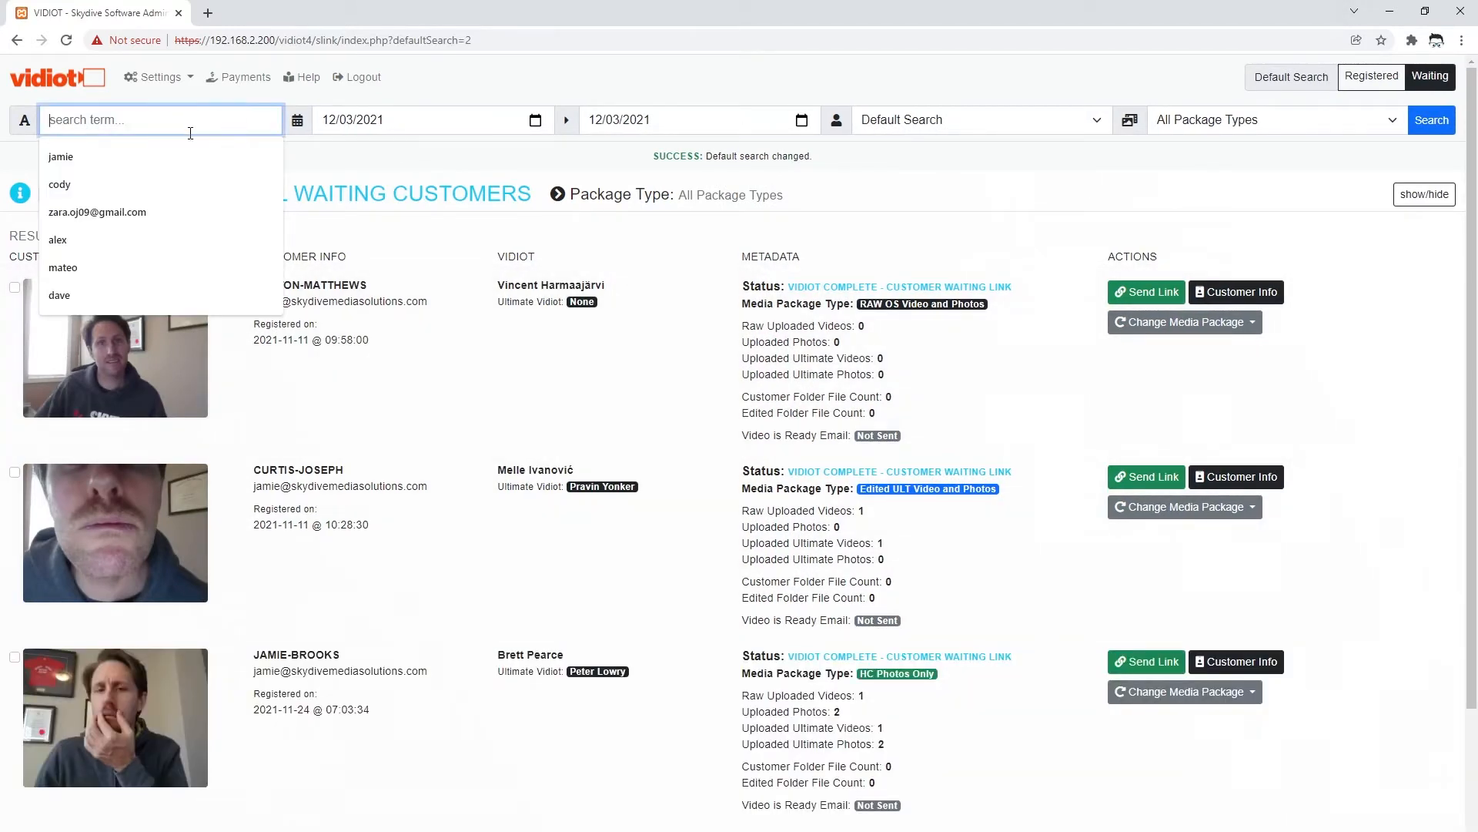
click(85, 205)
click(914, 121)
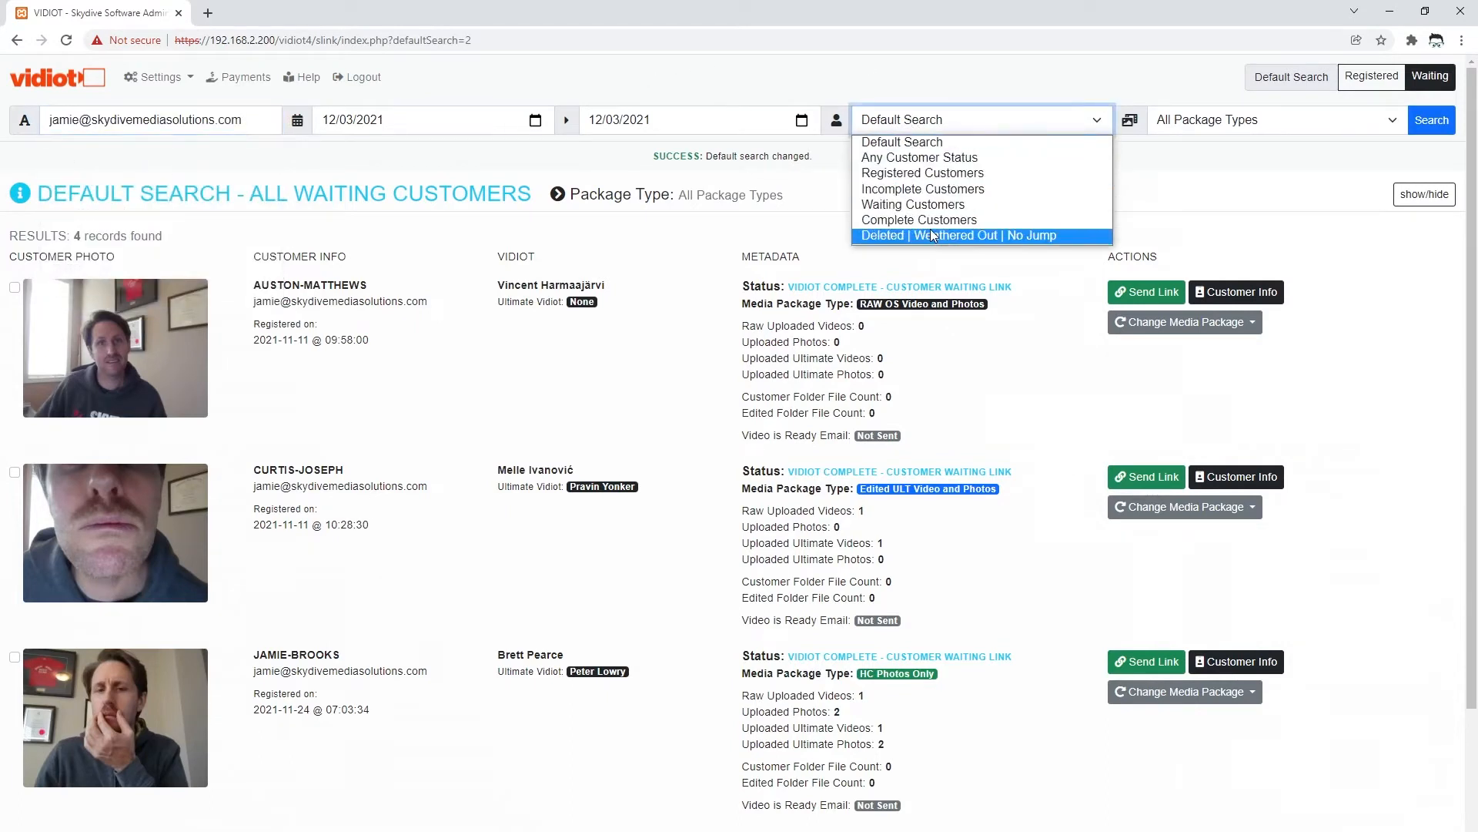
click(927, 205)
- Search with start and end dates of 11/11/2021, returning two records
click(537, 120)
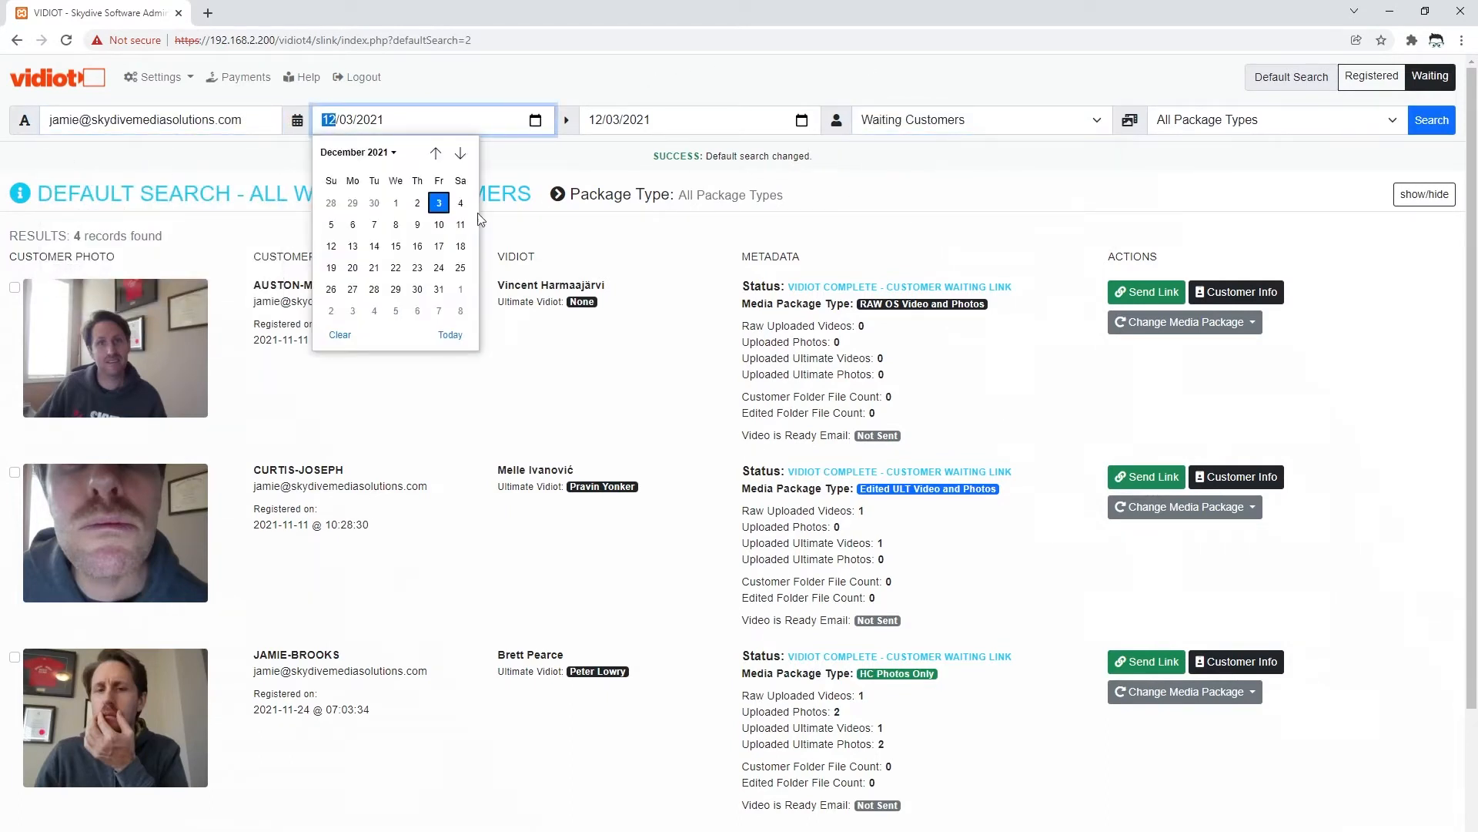
click(435, 153)
click(416, 229)
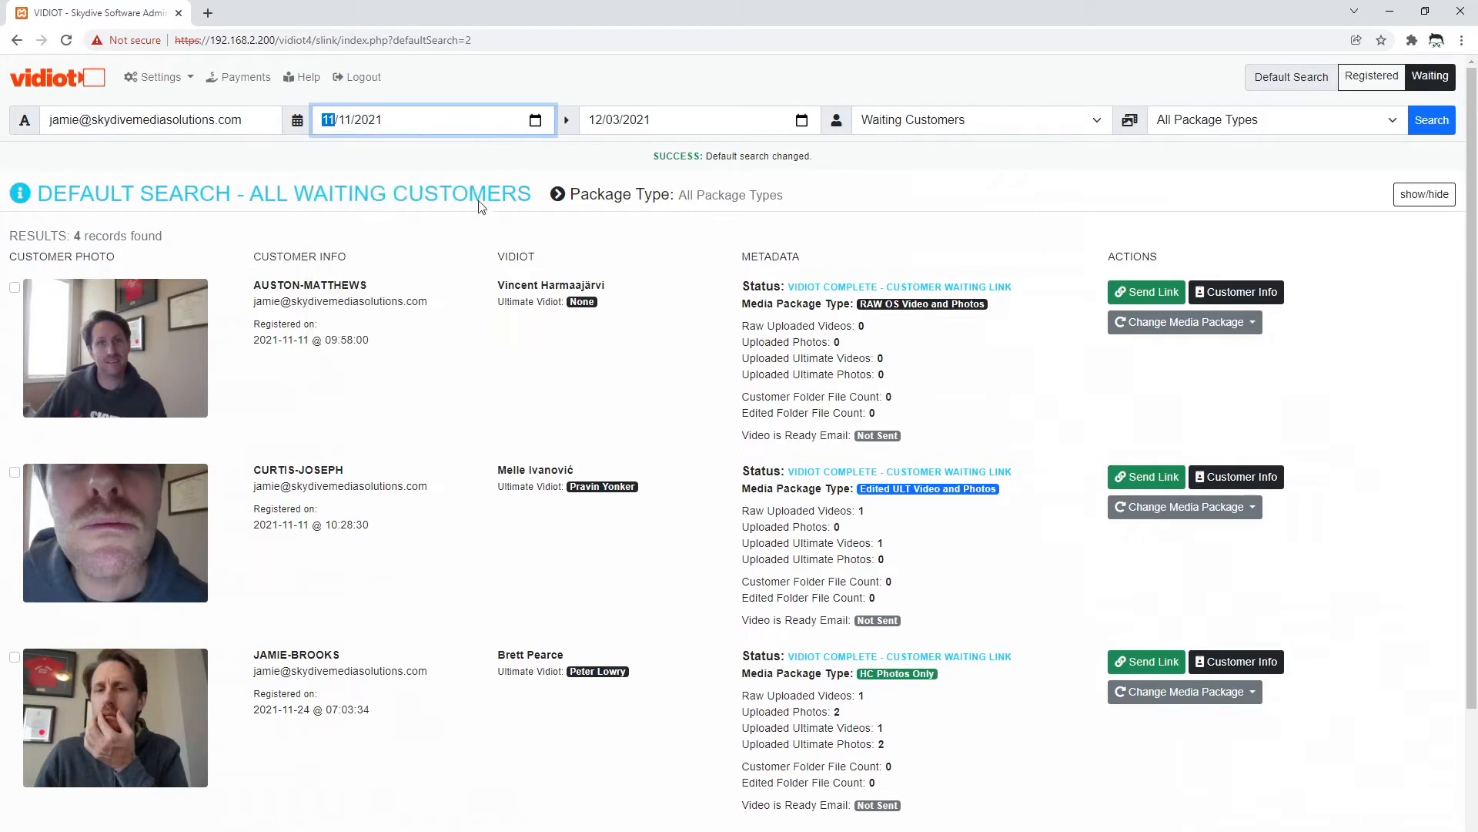
click(802, 120)
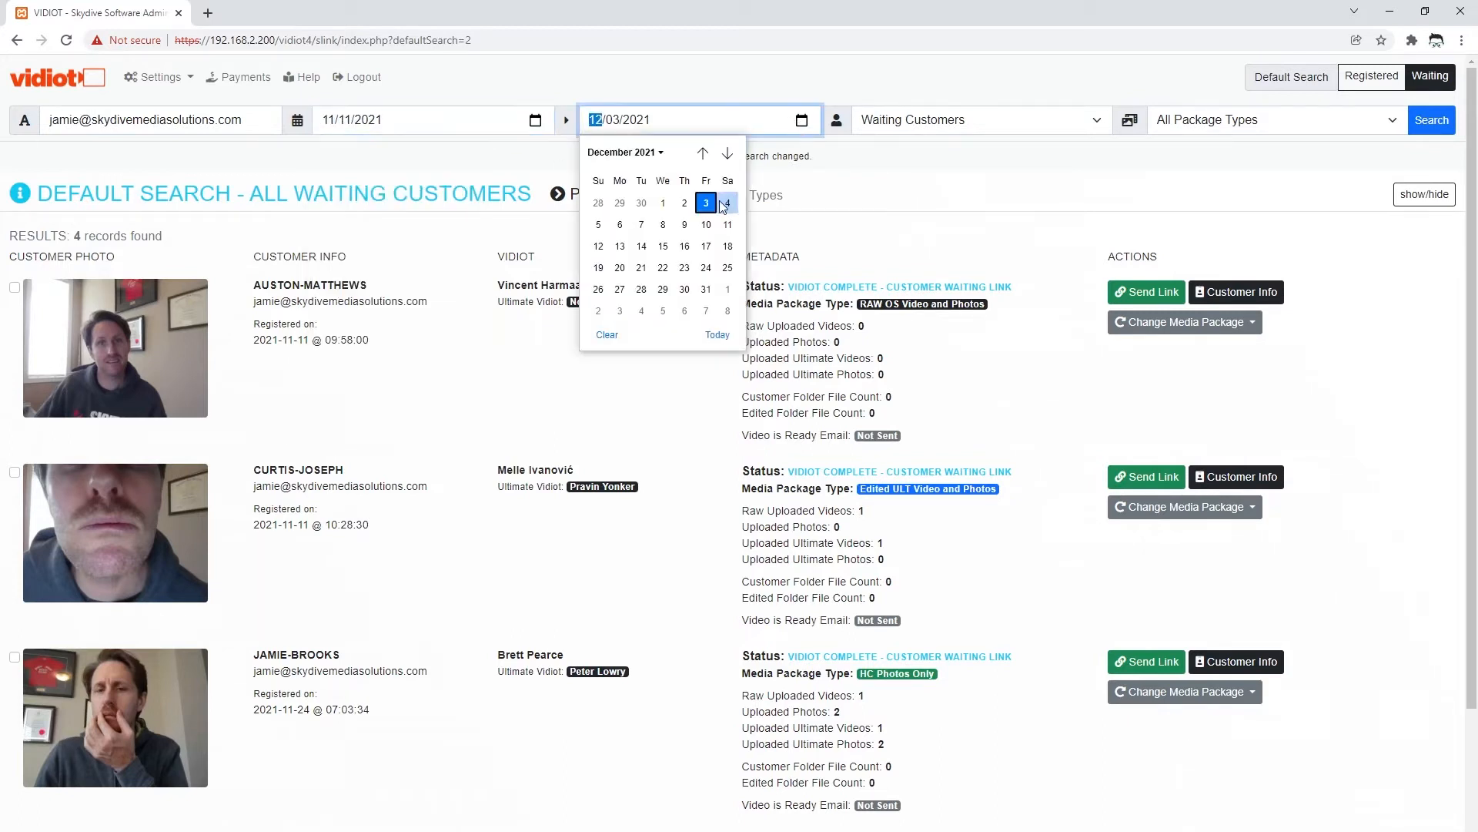
click(703, 154)
click(685, 224)
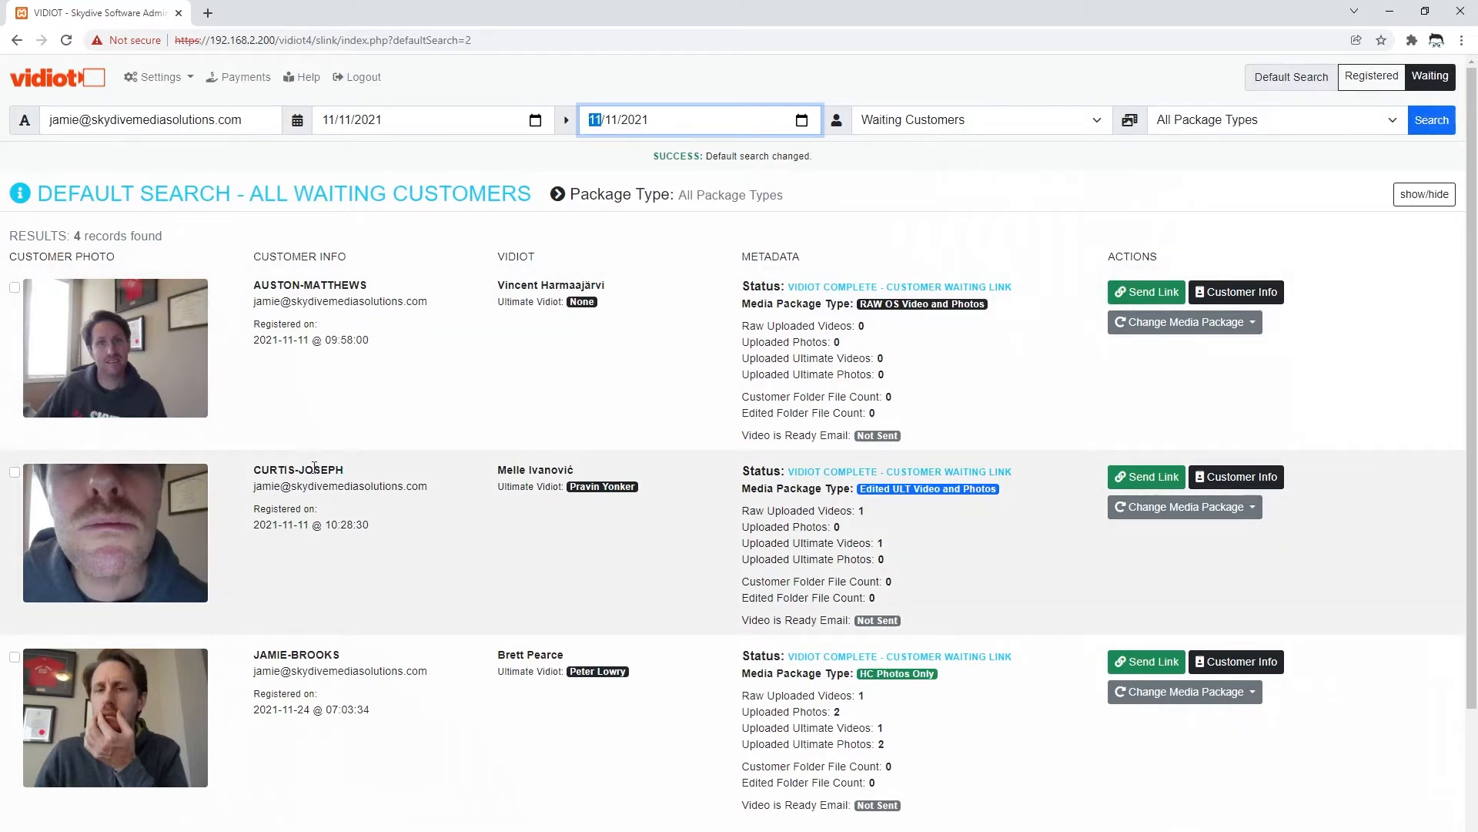
scroll(319, 565, down, 2)
scroll(335, 618, down, 1)
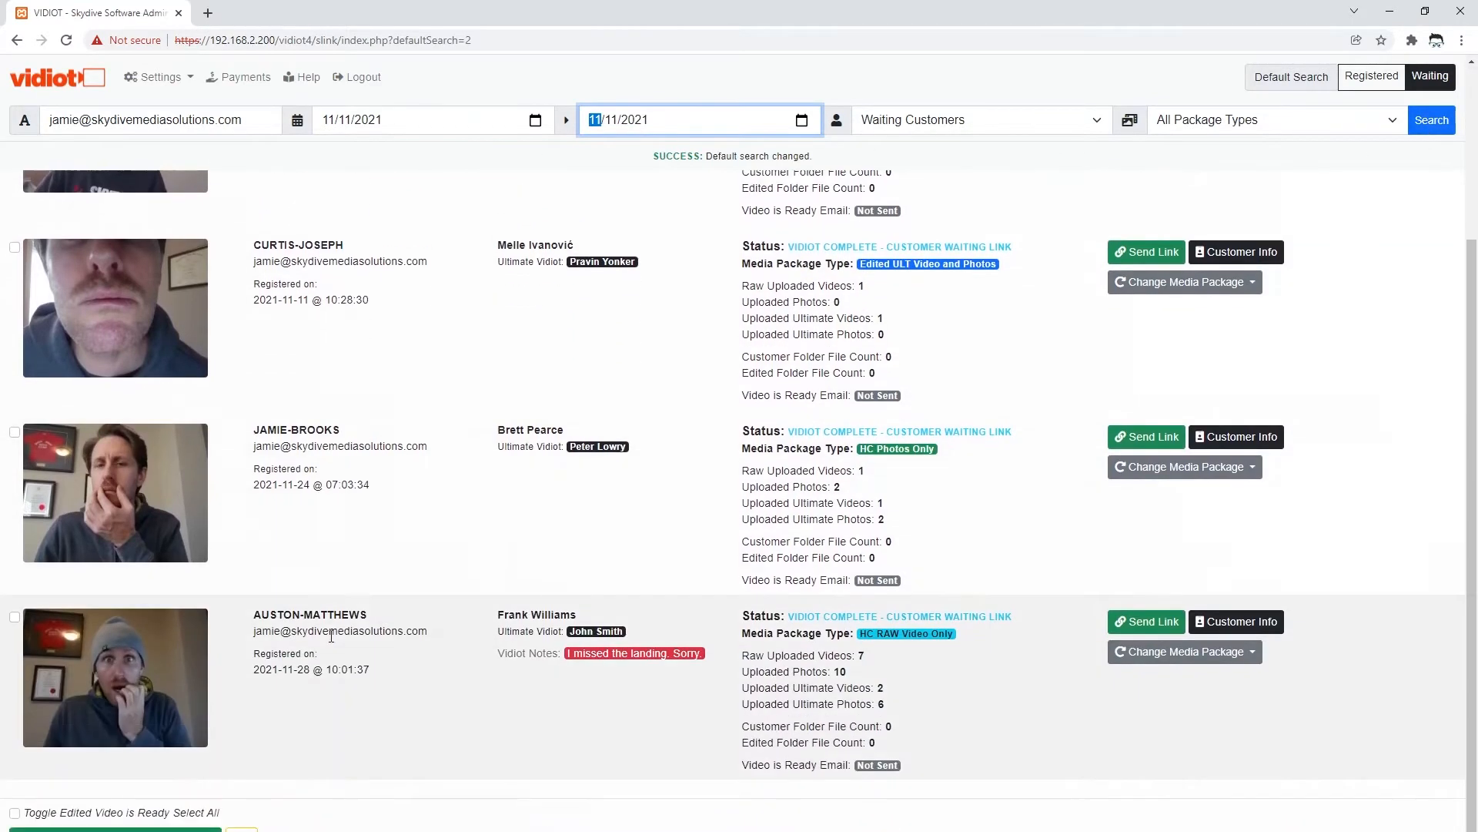
scroll(303, 393, up, 3)
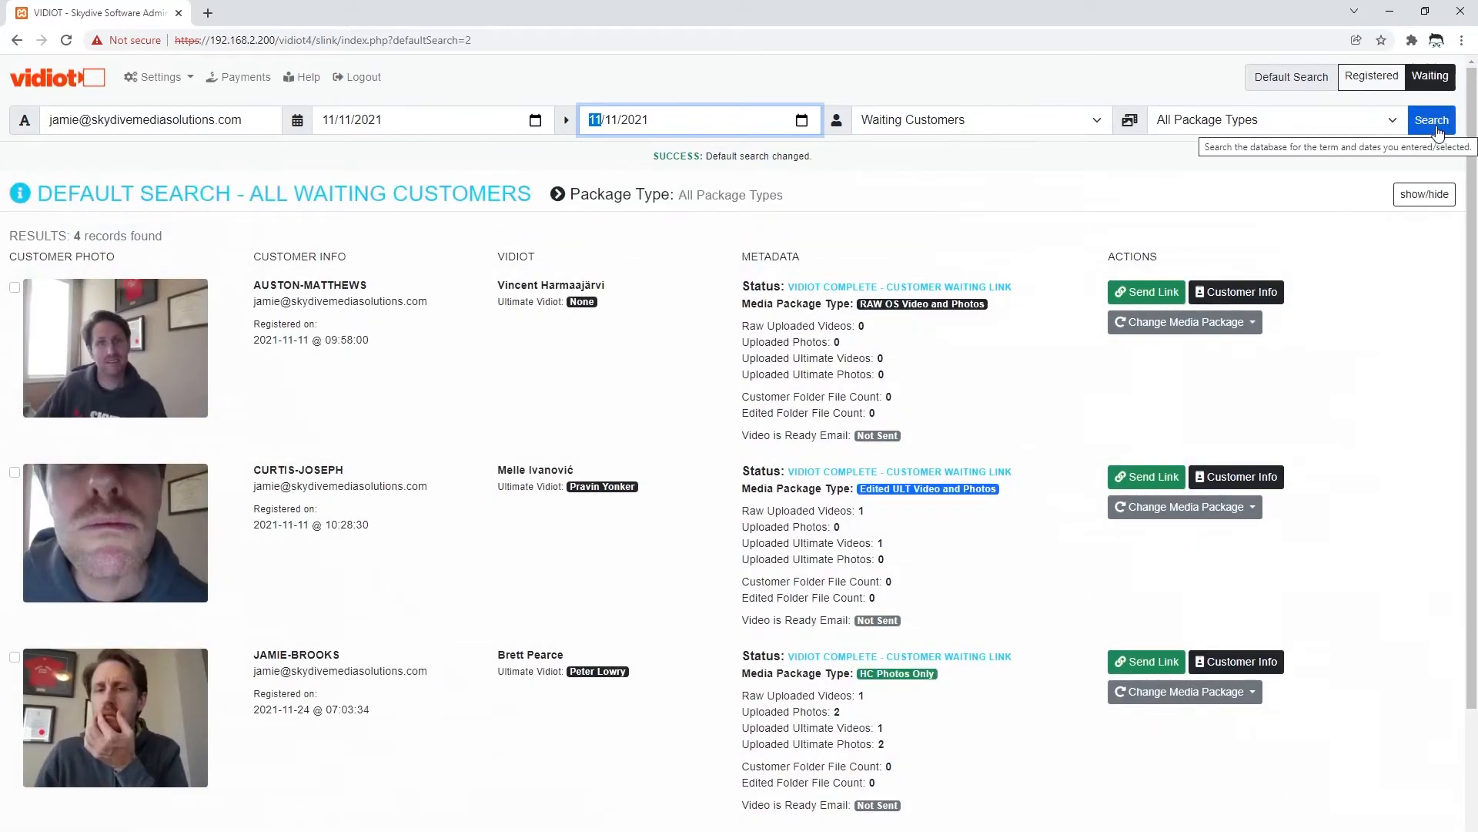
click(1434, 124)
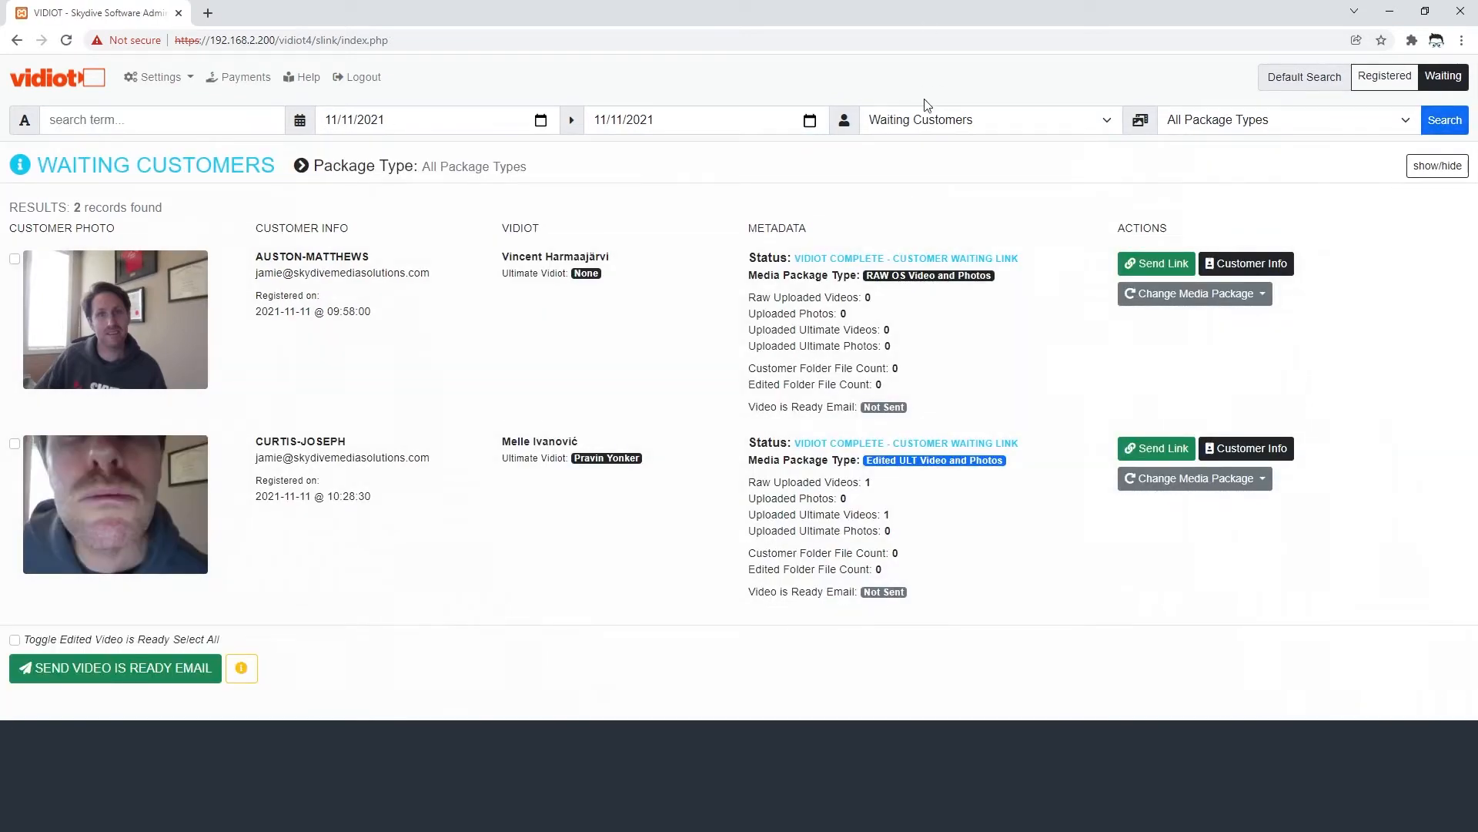
click(928, 109)
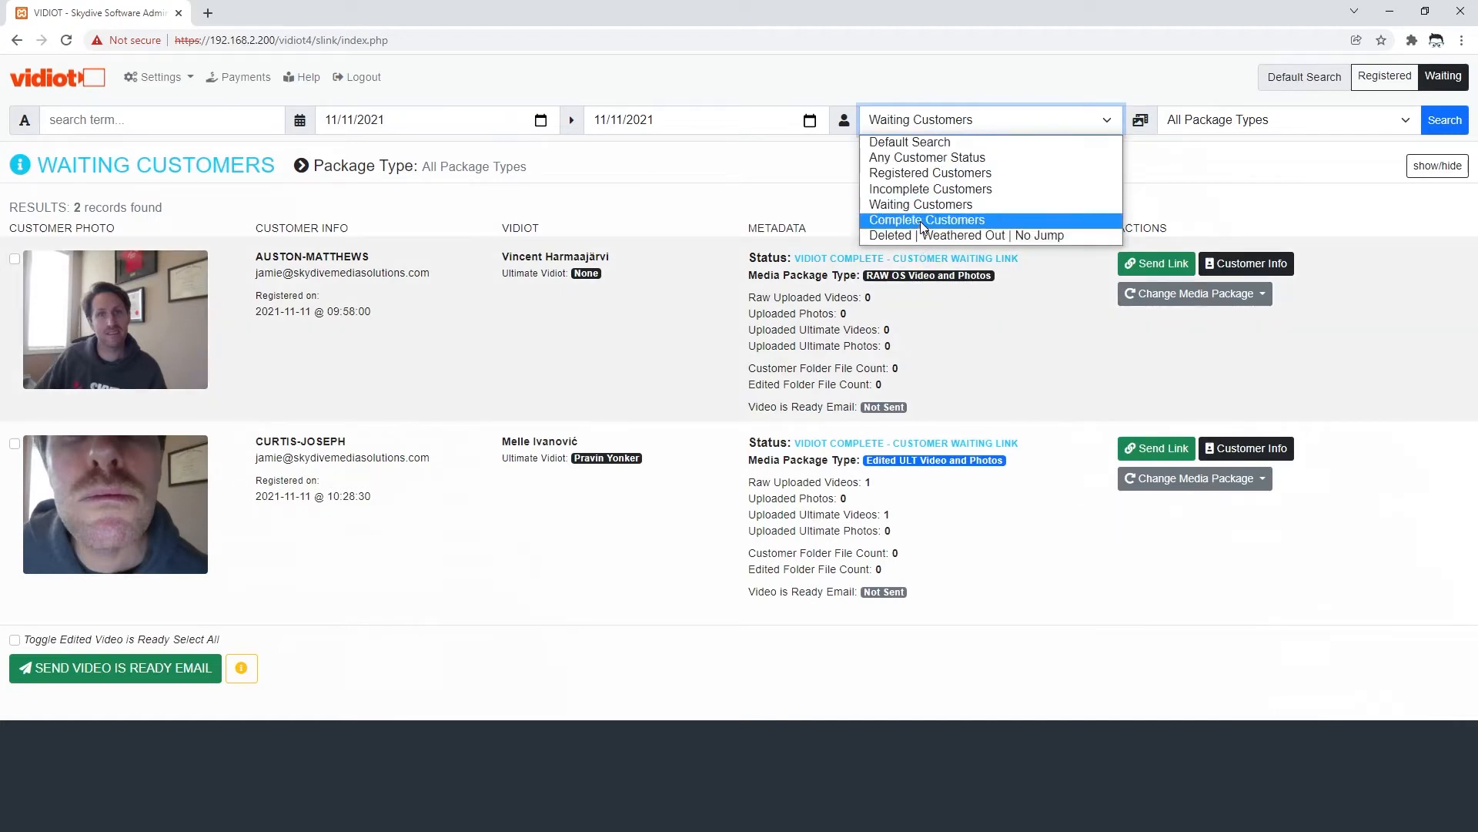
click(921, 221)
click(1442, 121)
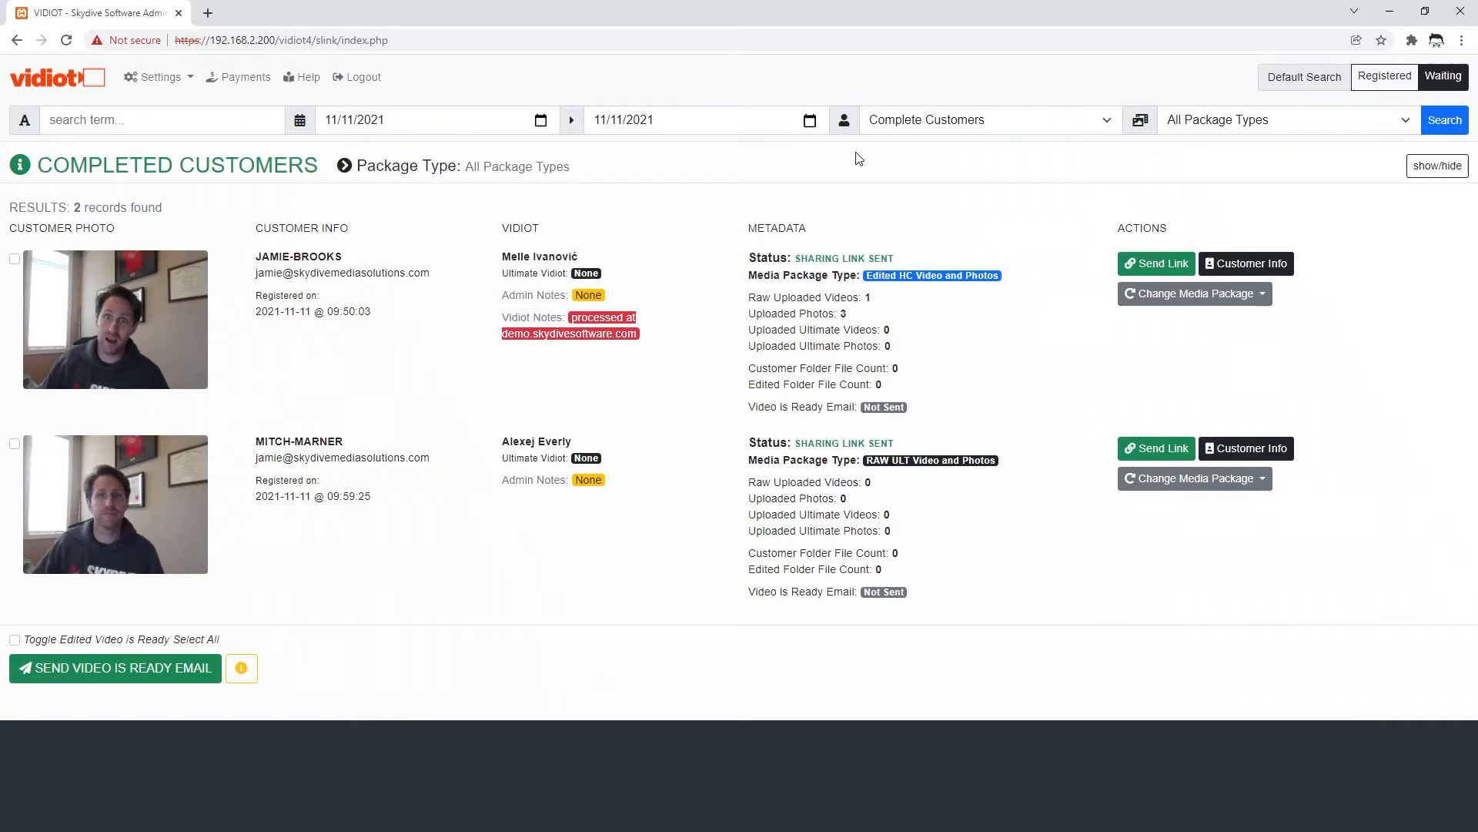
click(904, 125)
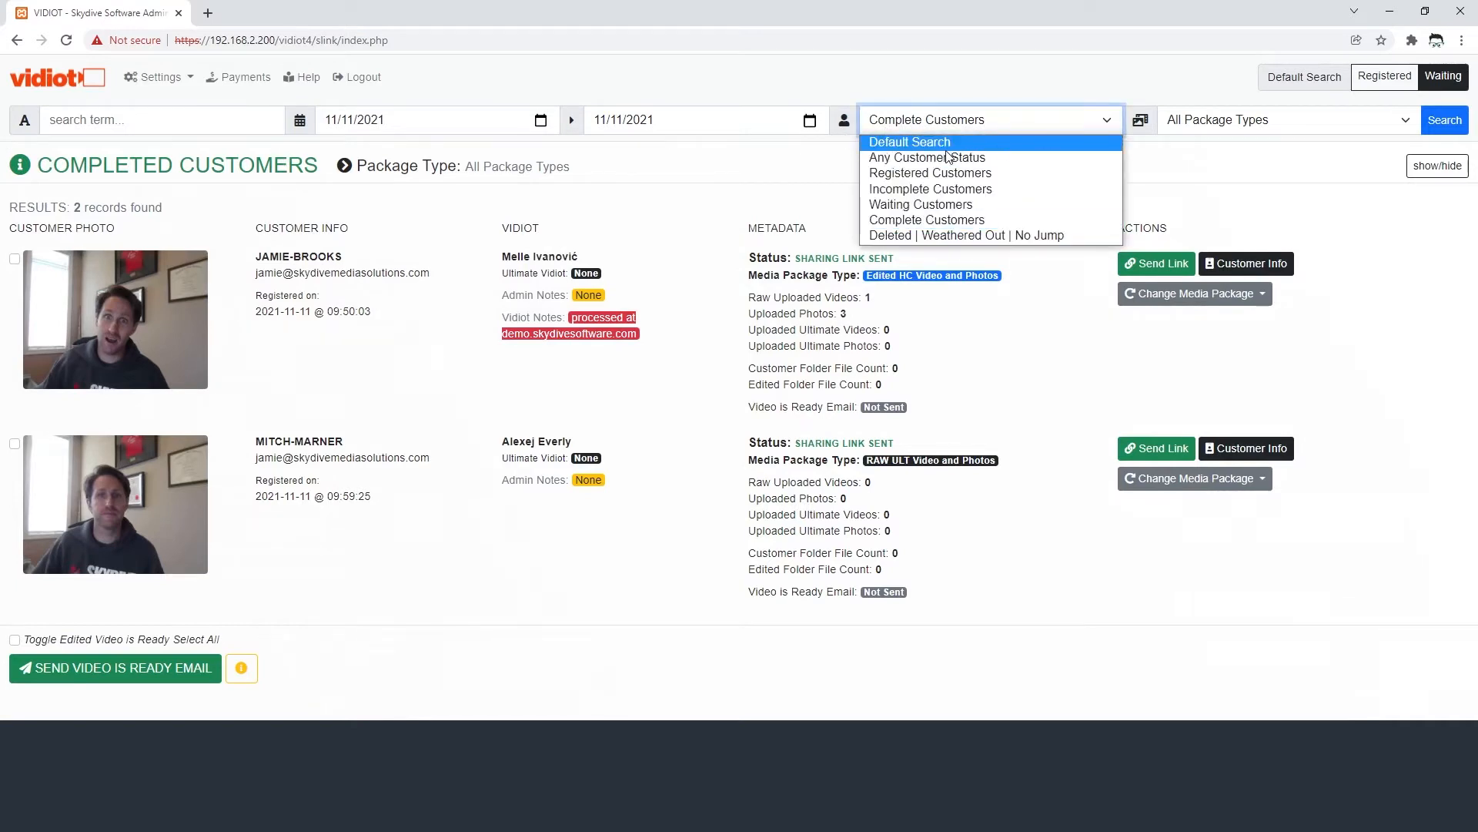
click(932, 142)
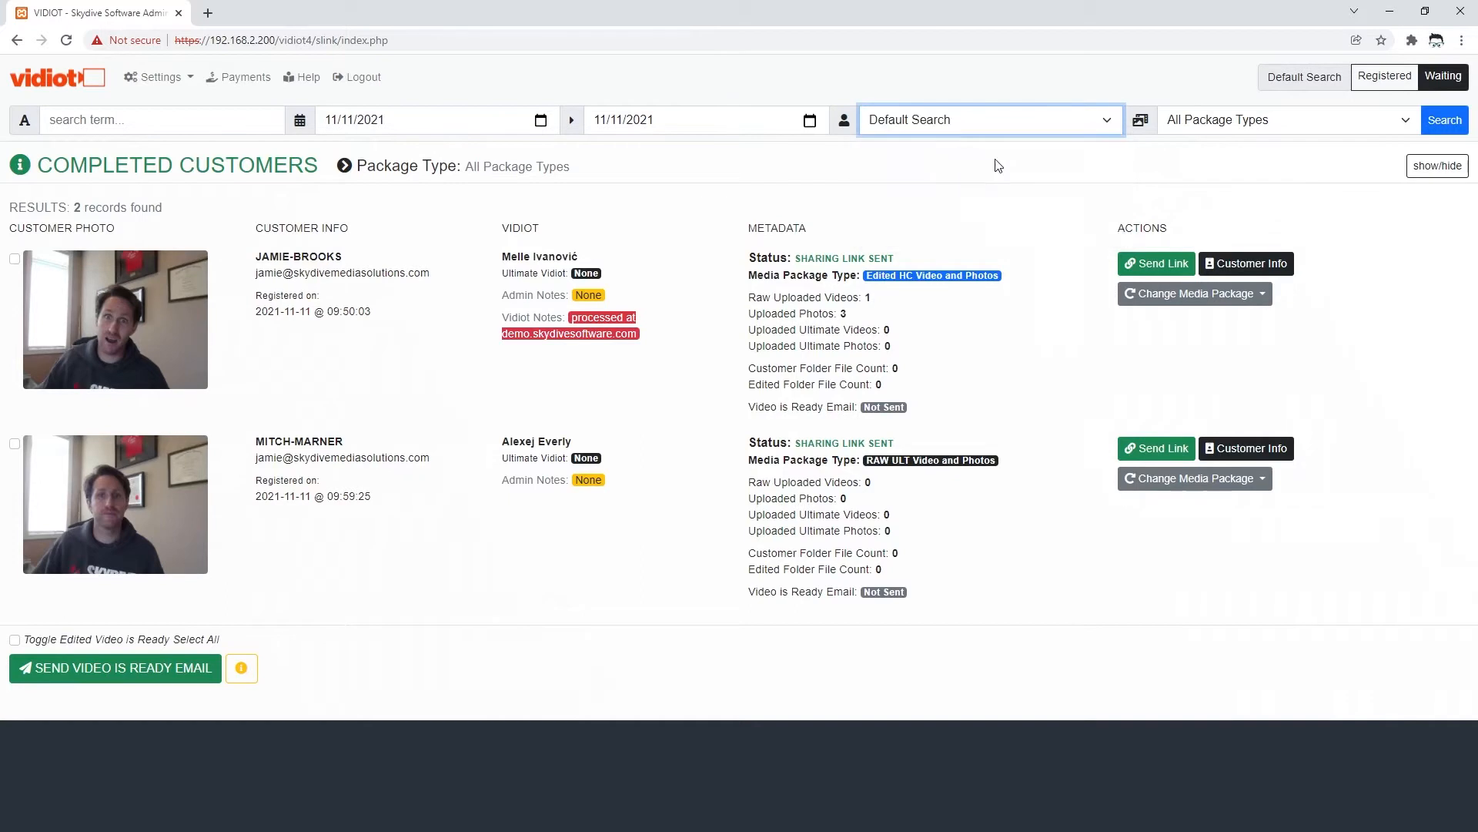
click(1445, 123)
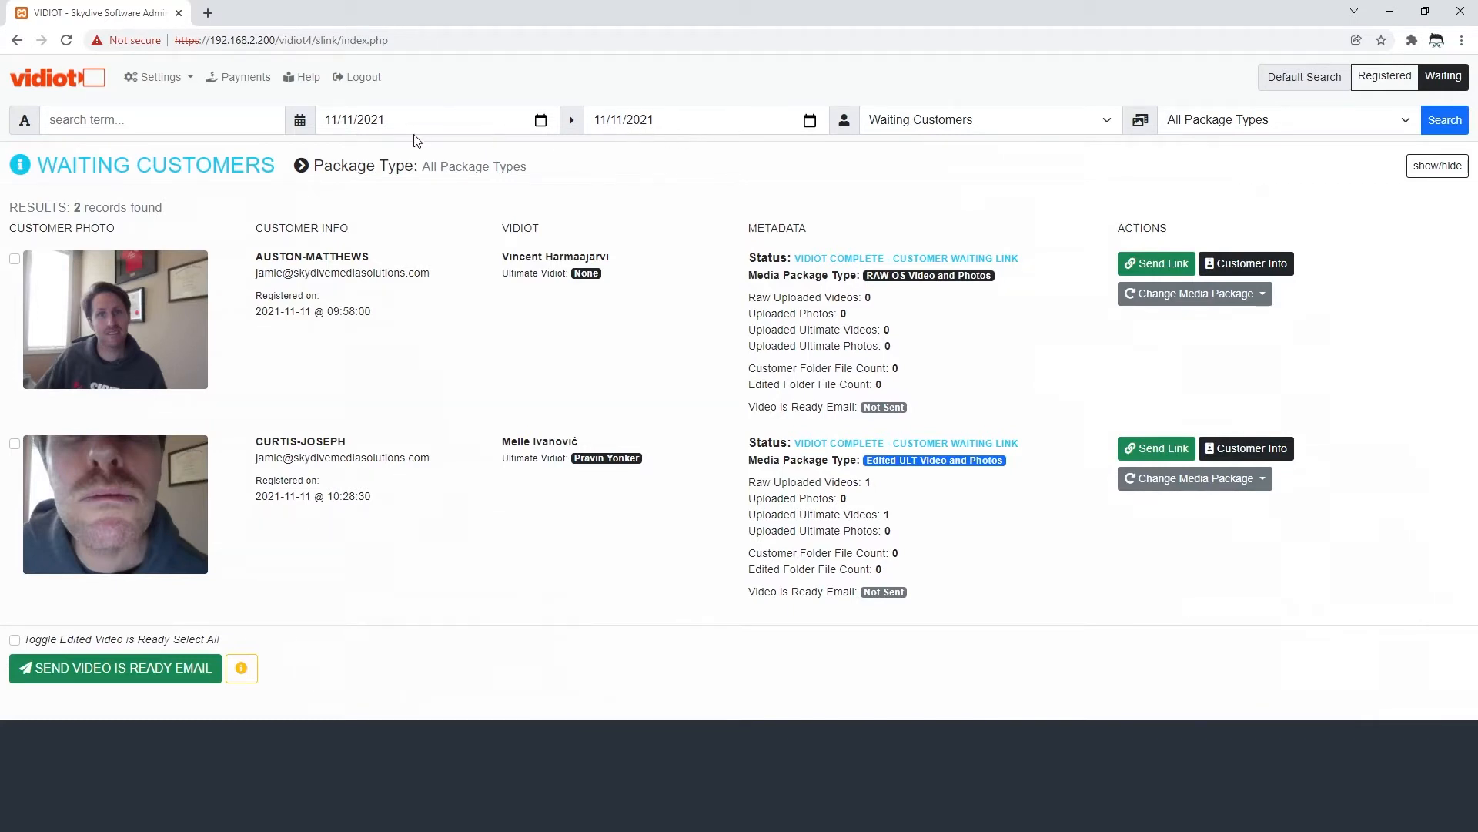
- Search registered customers for the pasted e-mail, then reload the default list of 3 customers
click(916, 123)
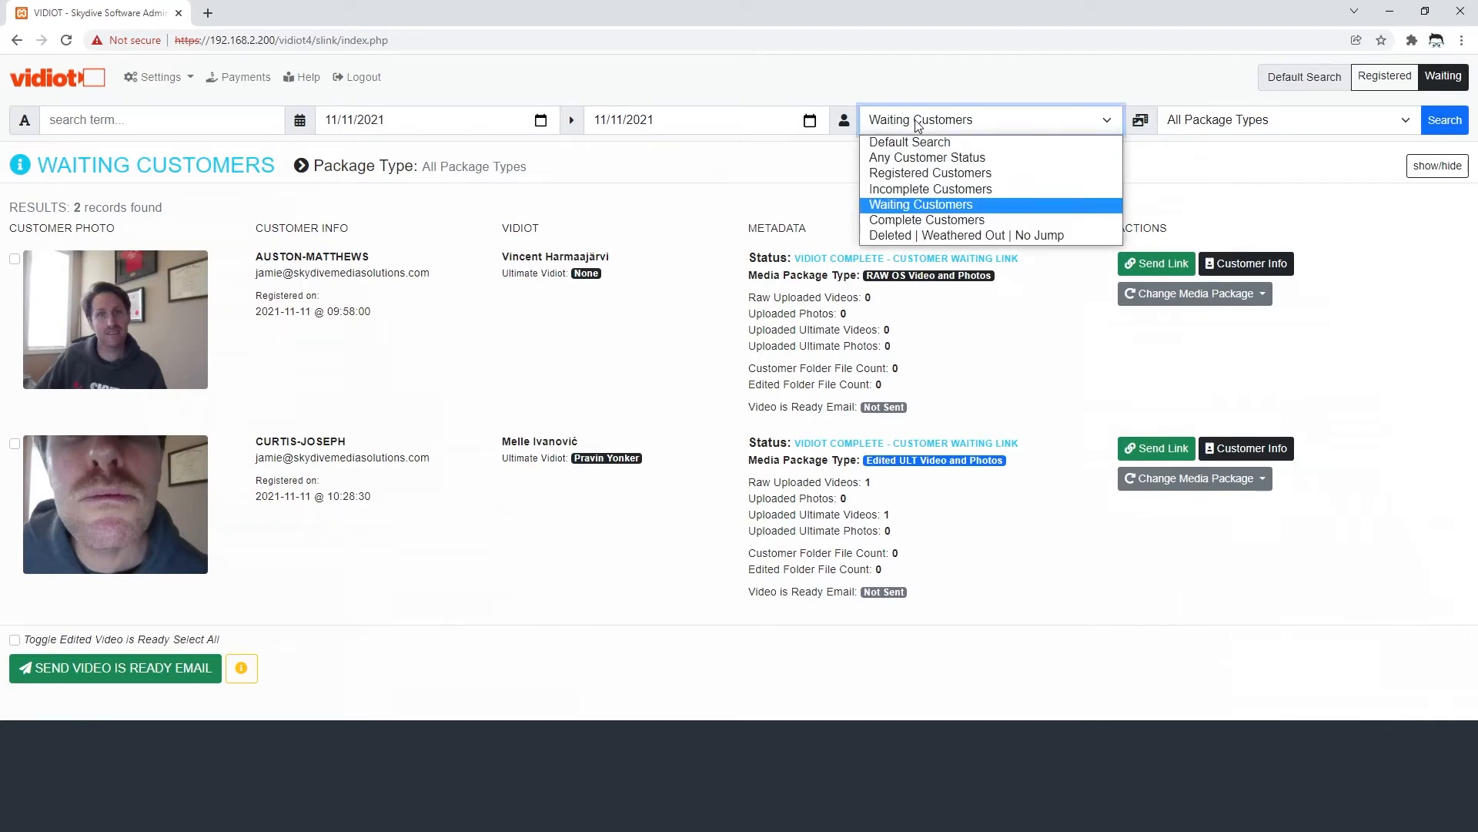
click(1377, 79)
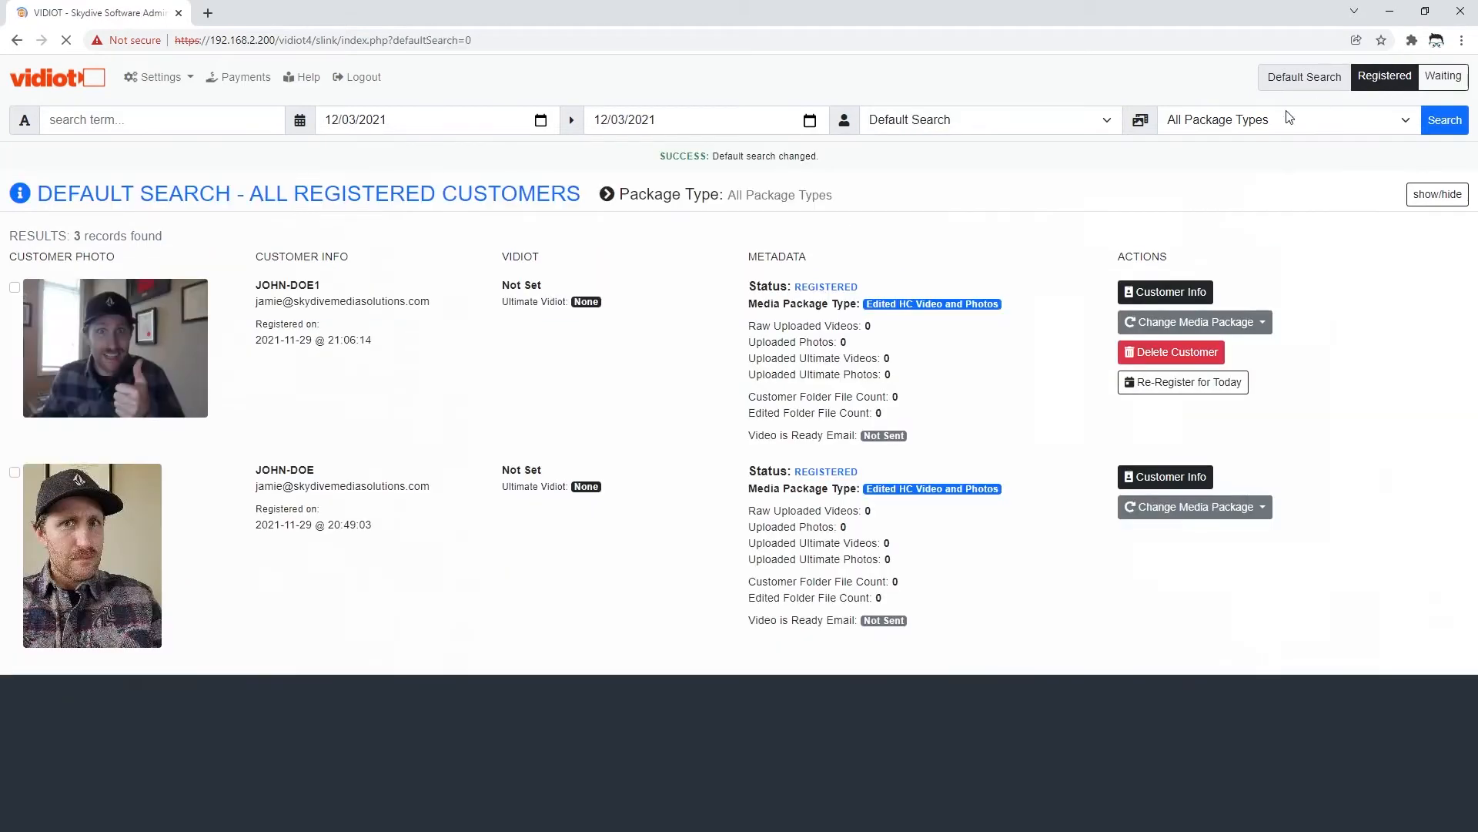
click(207, 126)
key(ctrl+v)
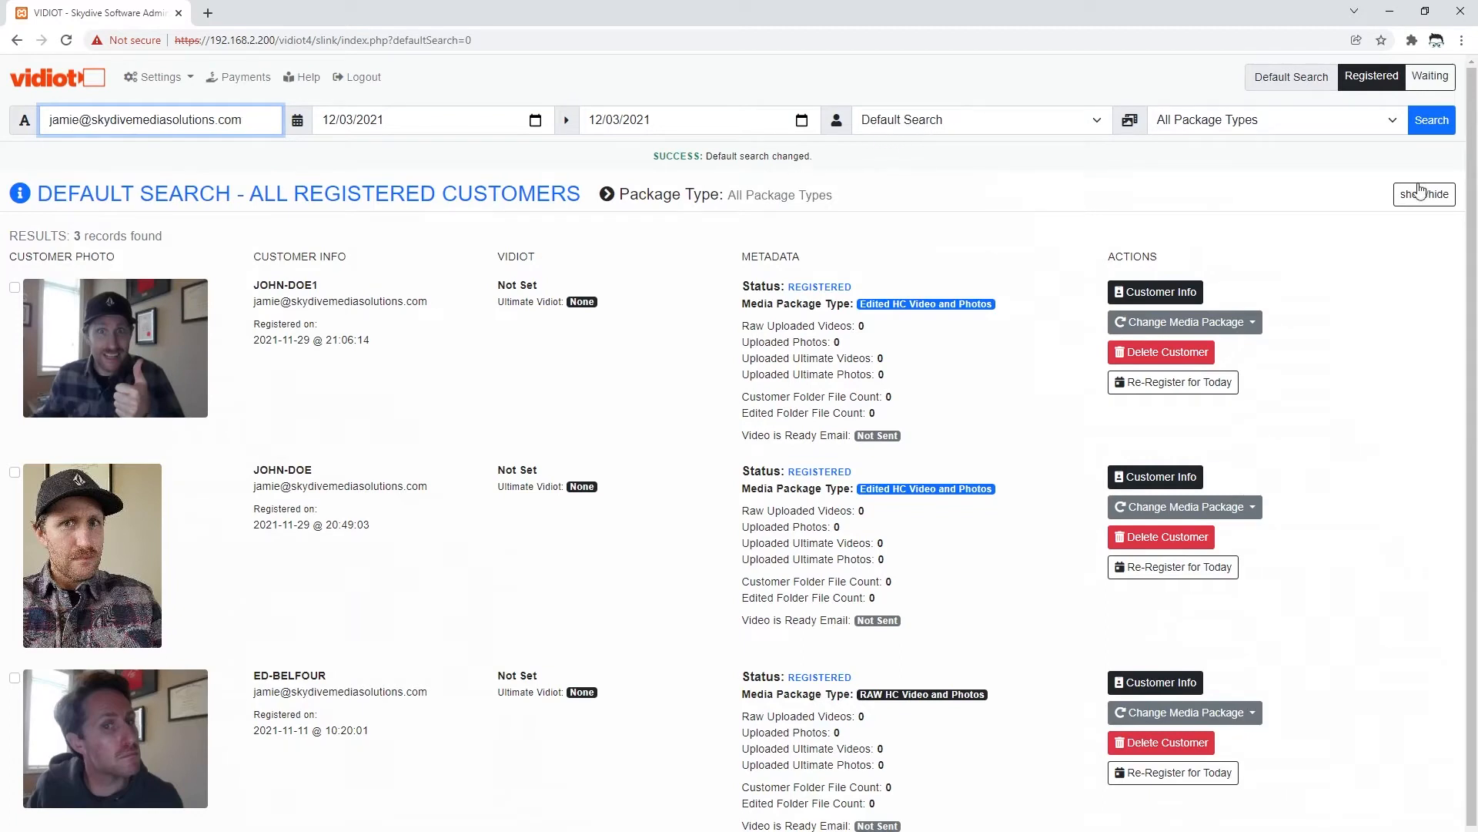
click(1429, 124)
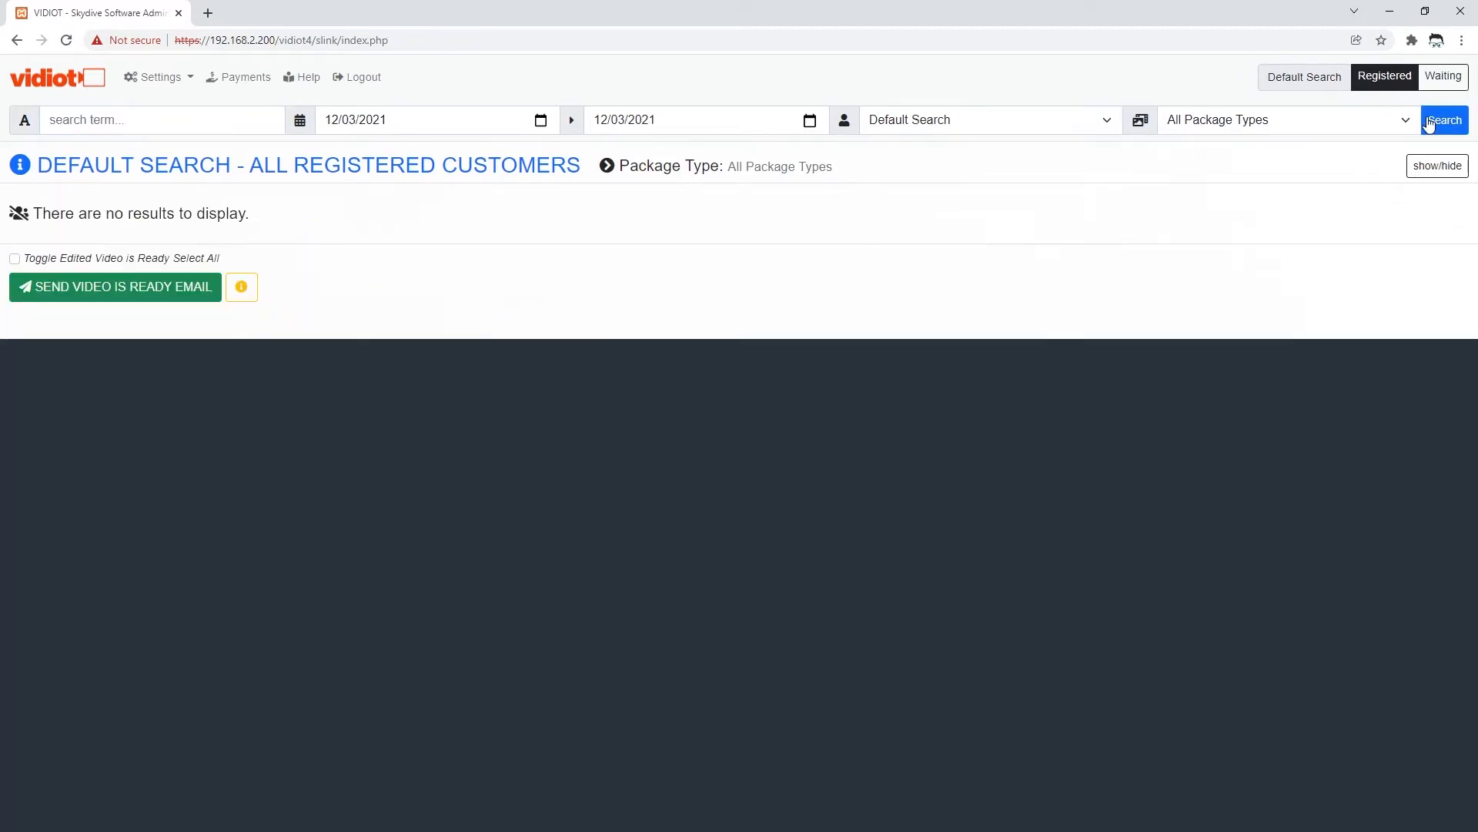
drag(96, 170, 390, 171)
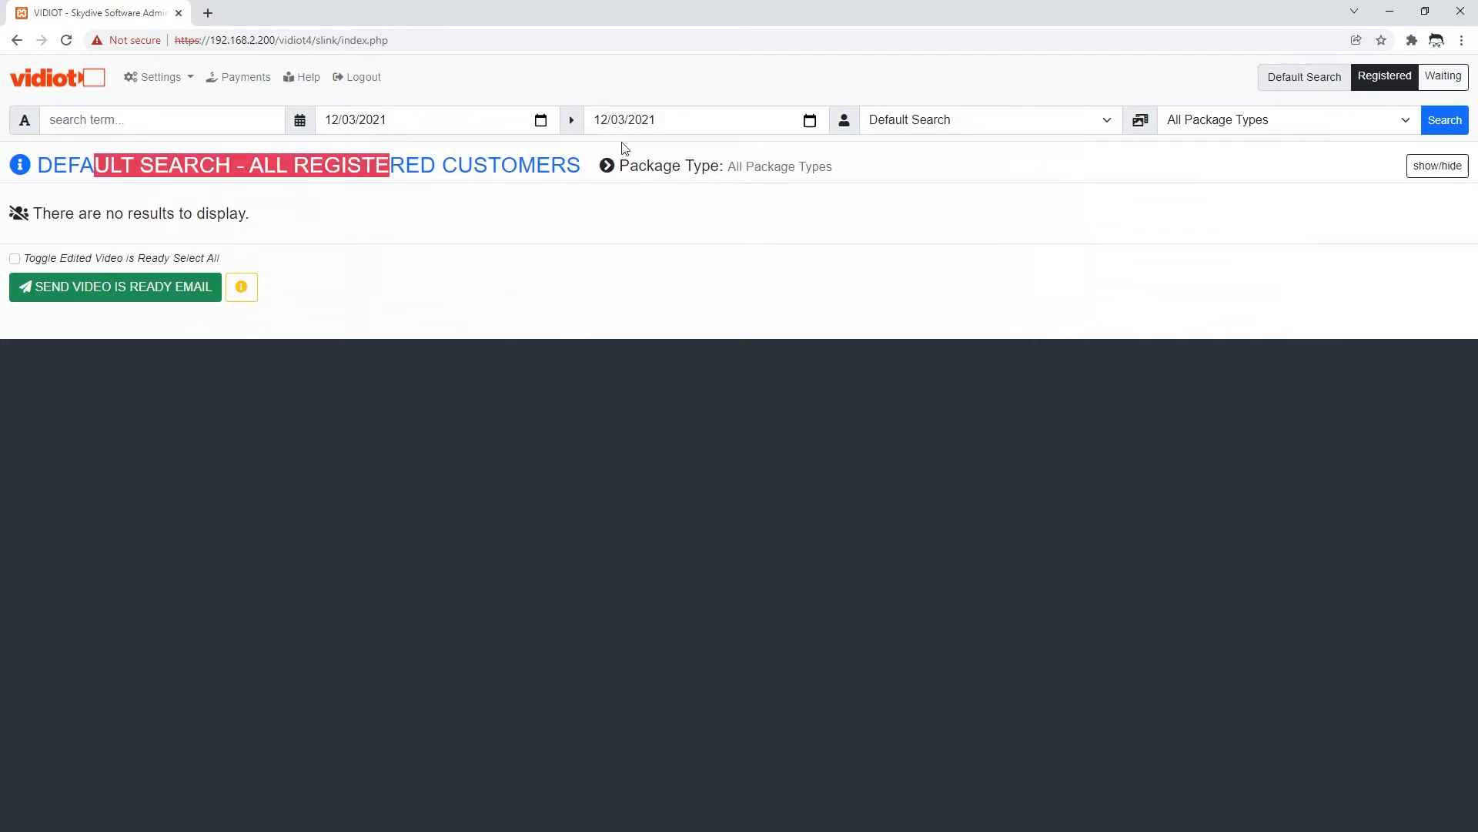
click(1378, 83)
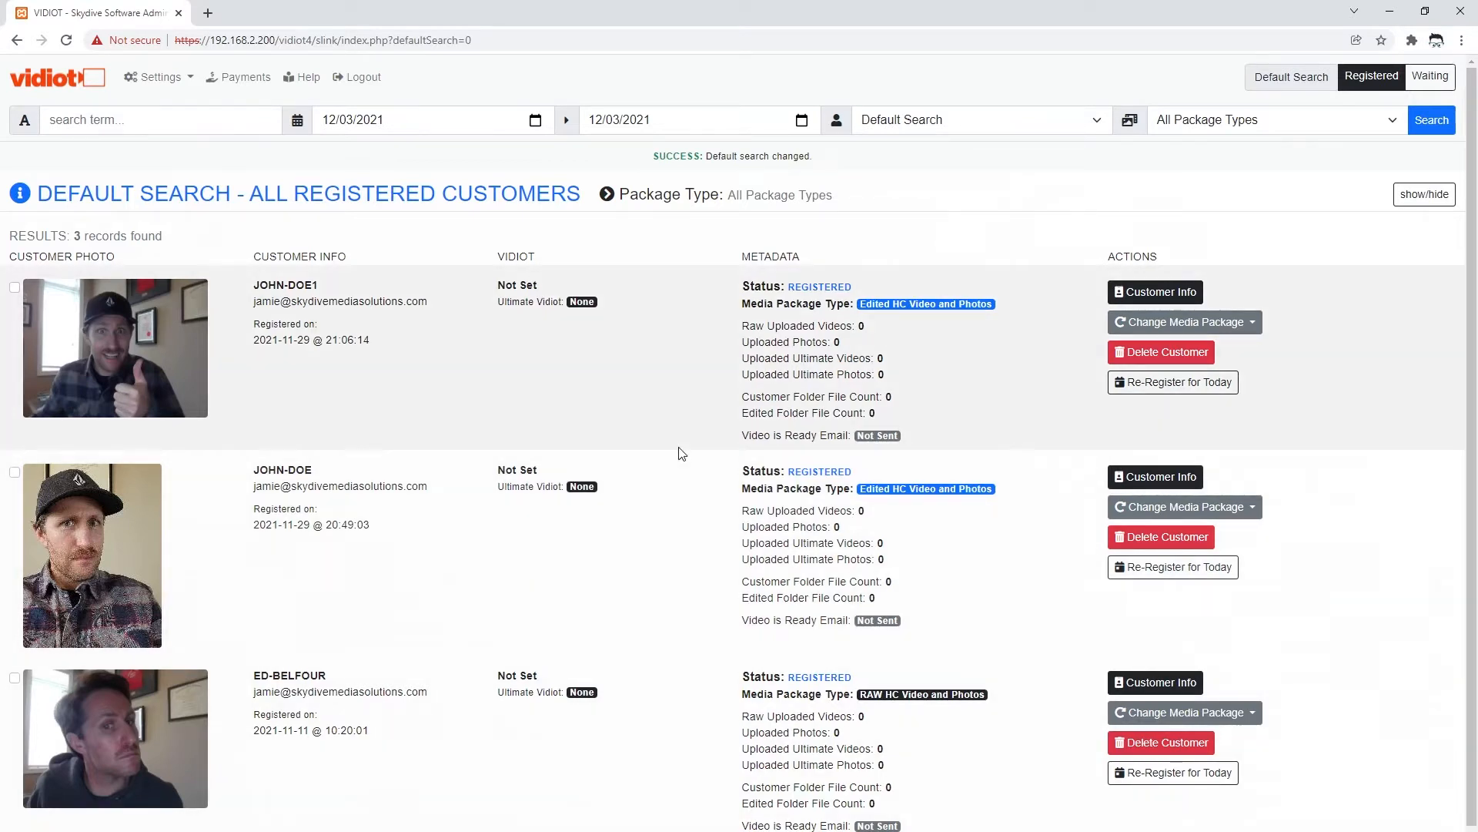
- Search Incomplete Customers from 07/01/2021 to 12/03/2021, which shows no results
click(955, 119)
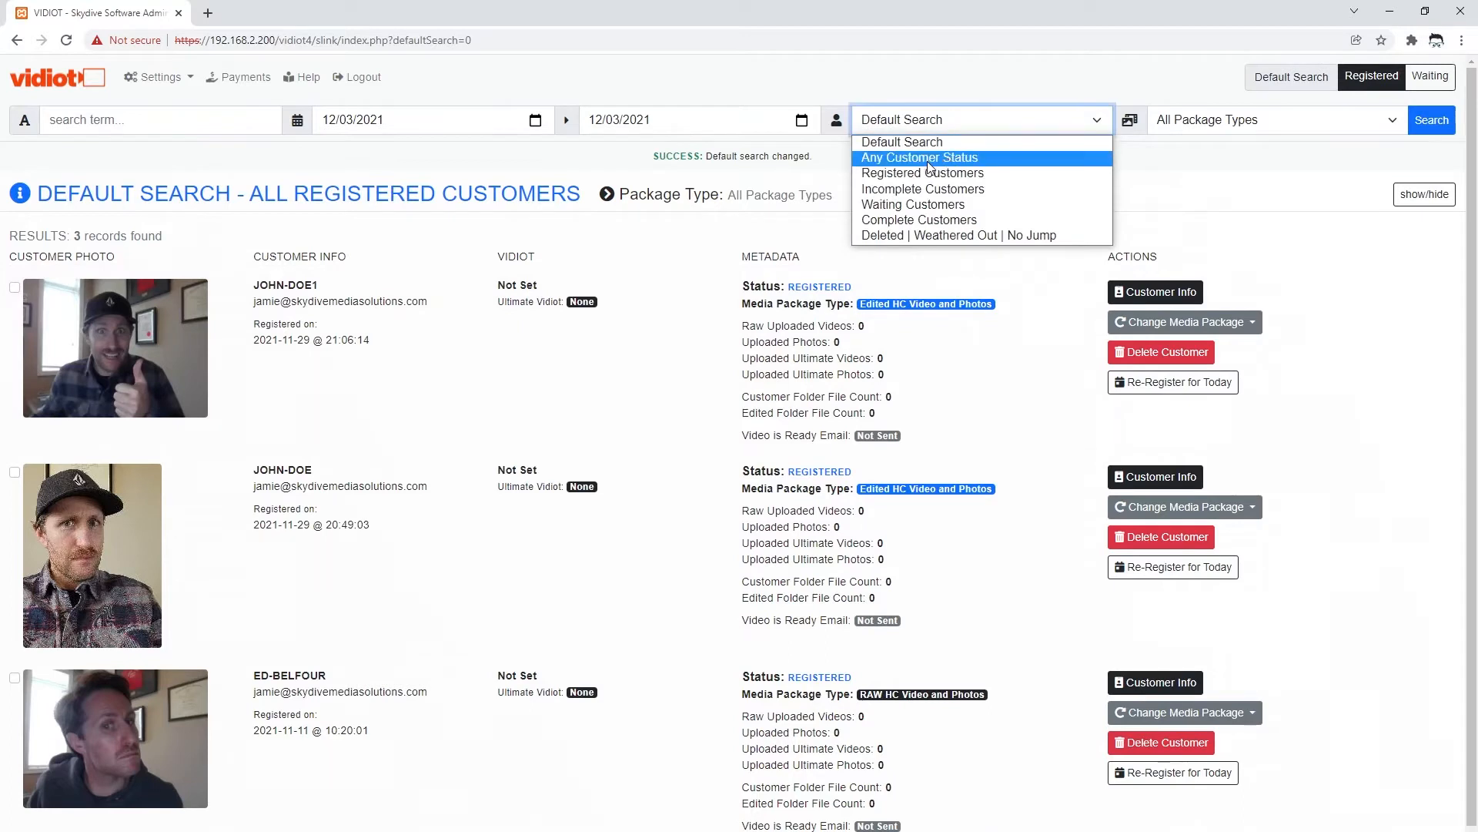
click(924, 190)
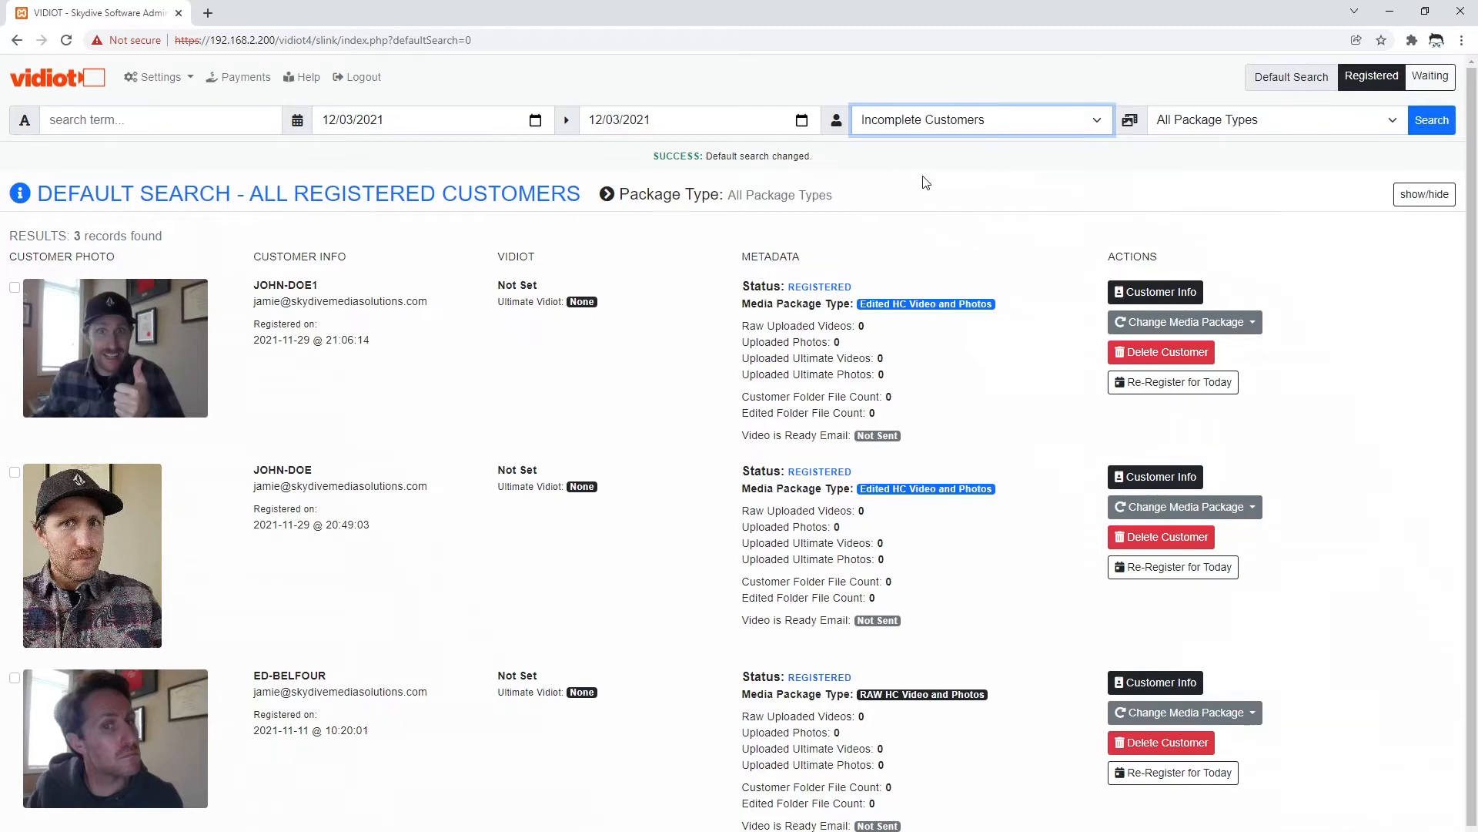
click(535, 121)
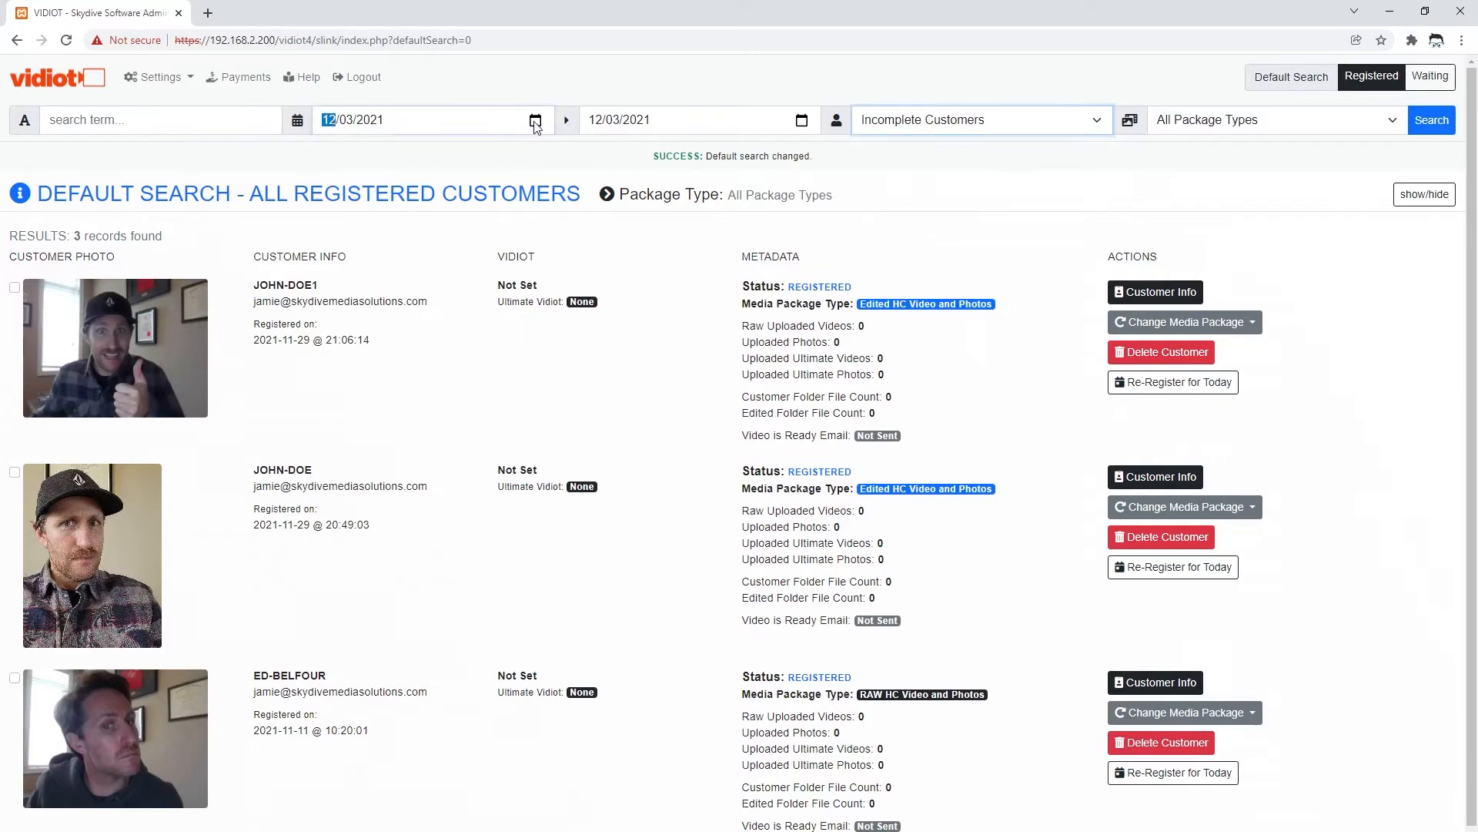
click(435, 153)
click(435, 154)
click(435, 154)
click(435, 153)
click(435, 153)
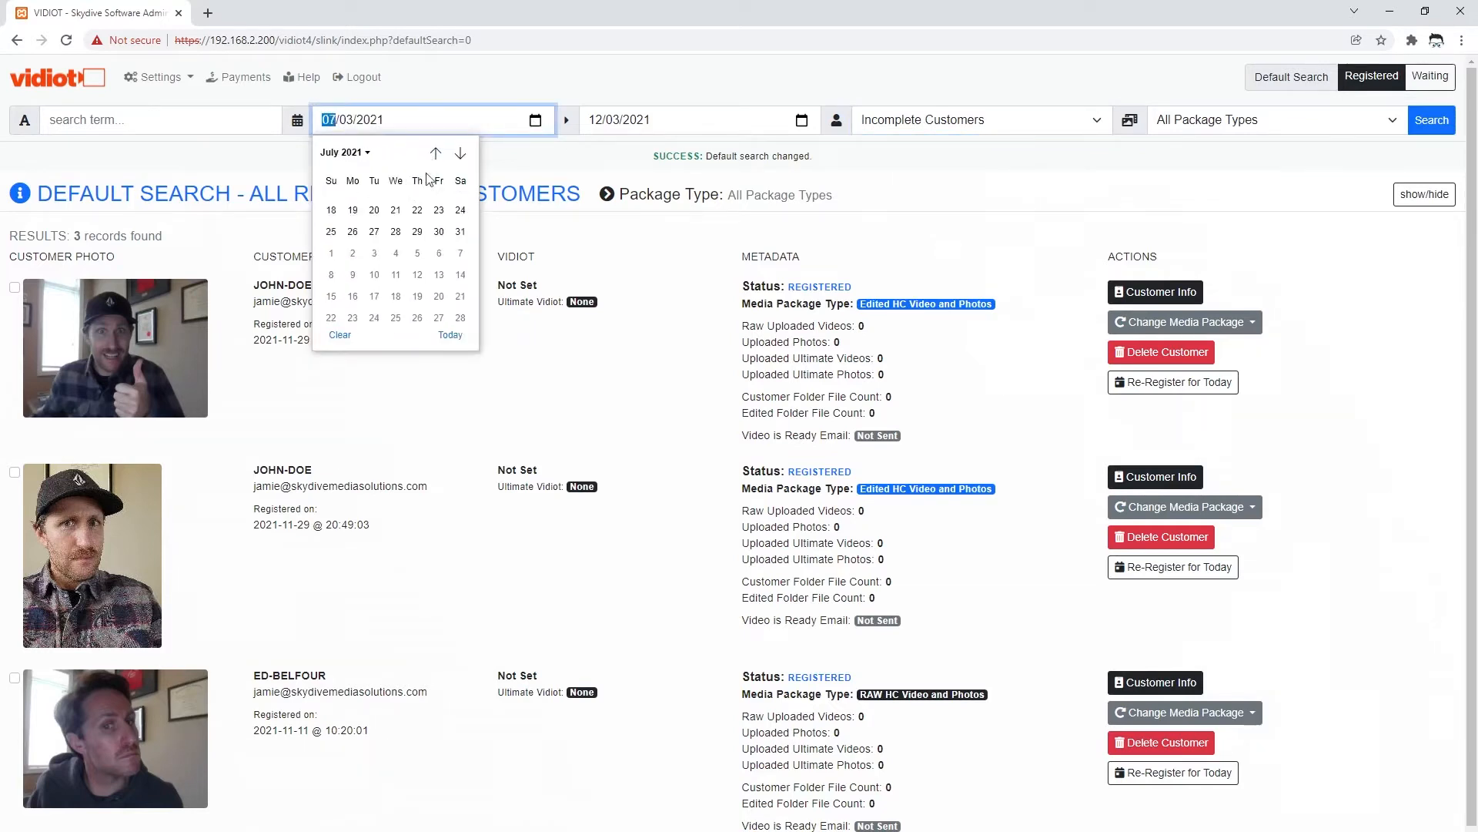
click(418, 208)
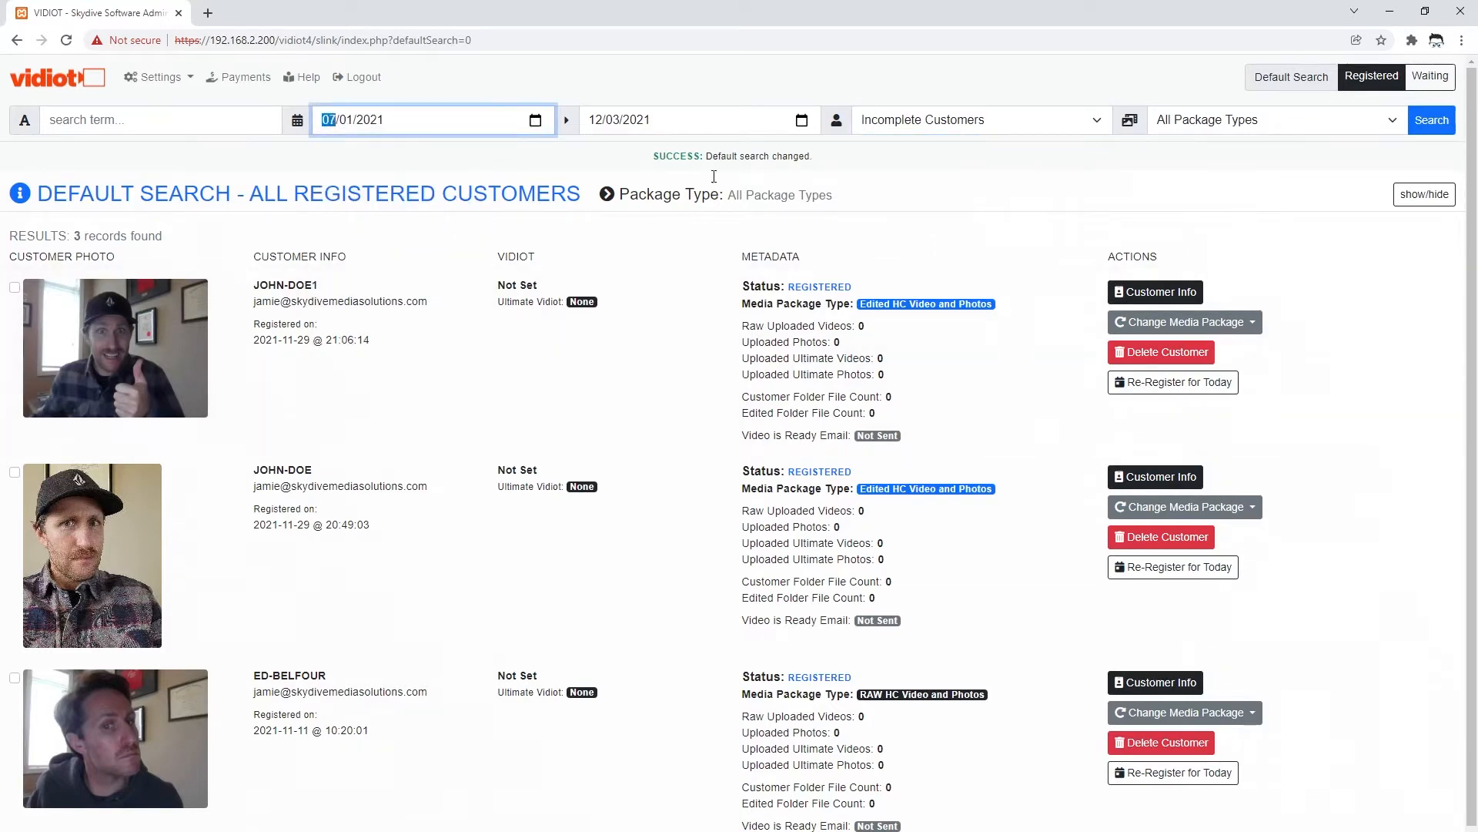
click(1434, 123)
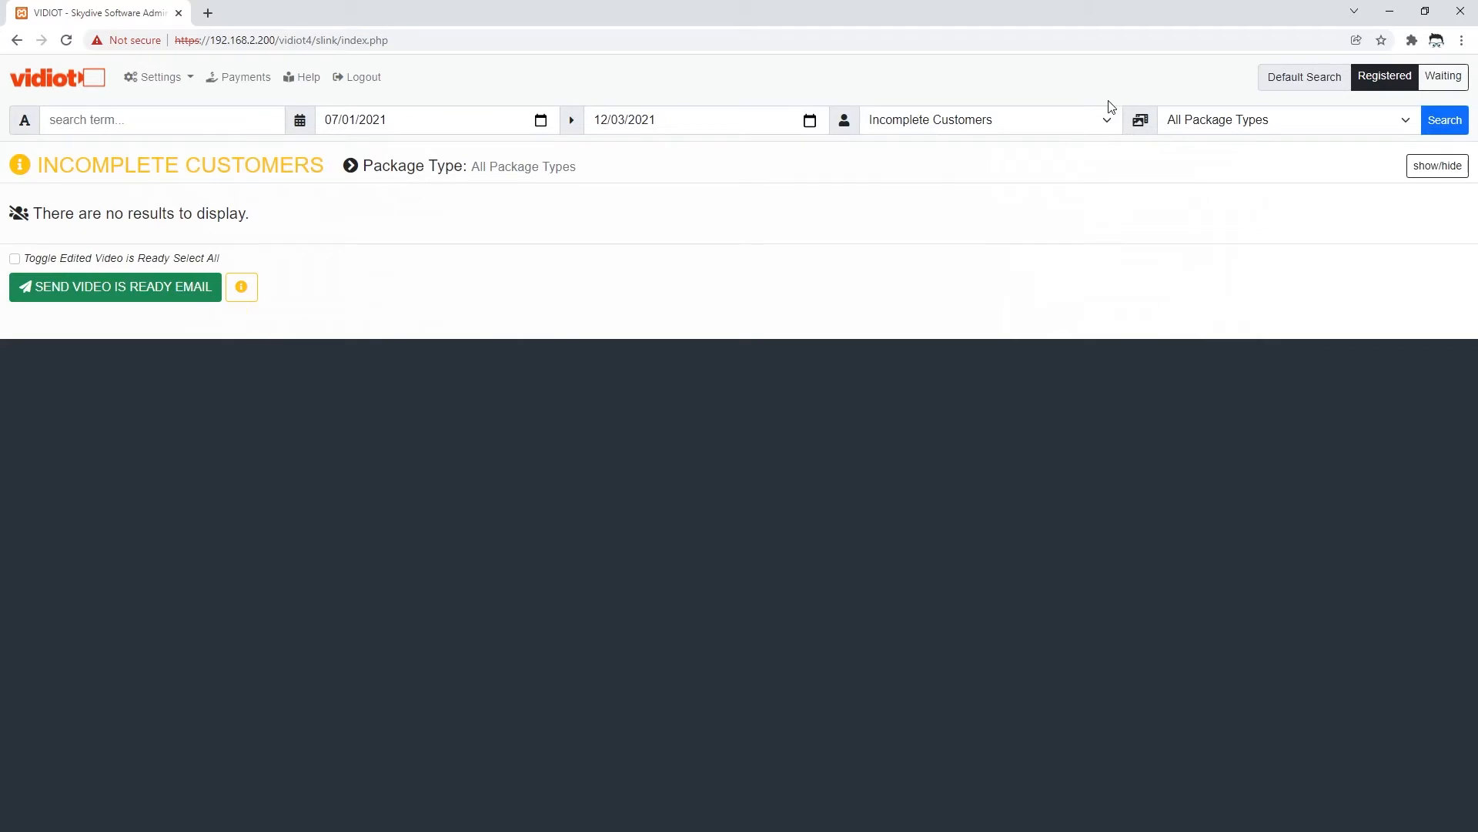
click(952, 120)
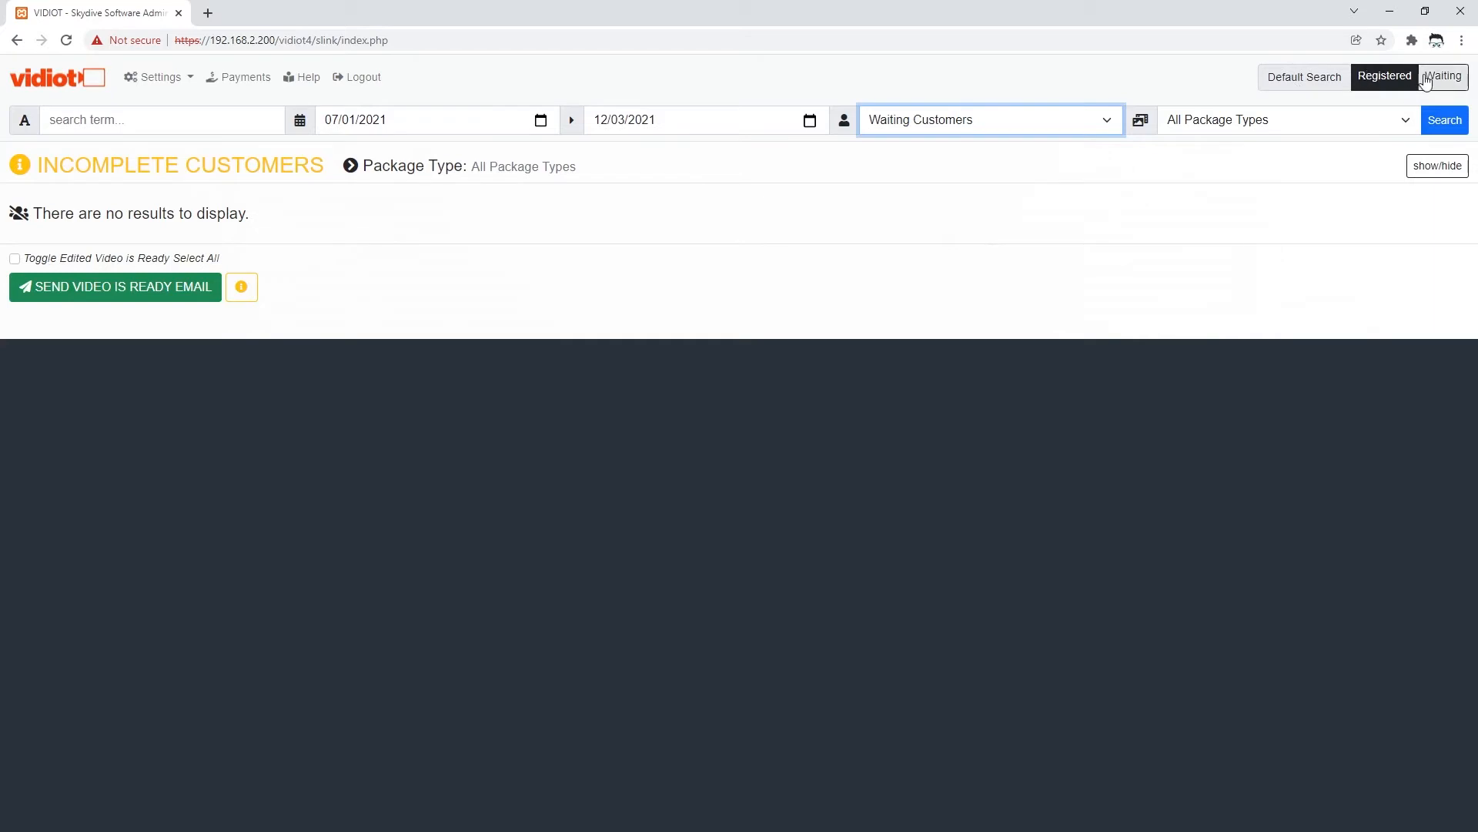
- Run the Waiting Customers search and highlight the waiting link status text
click(1444, 122)
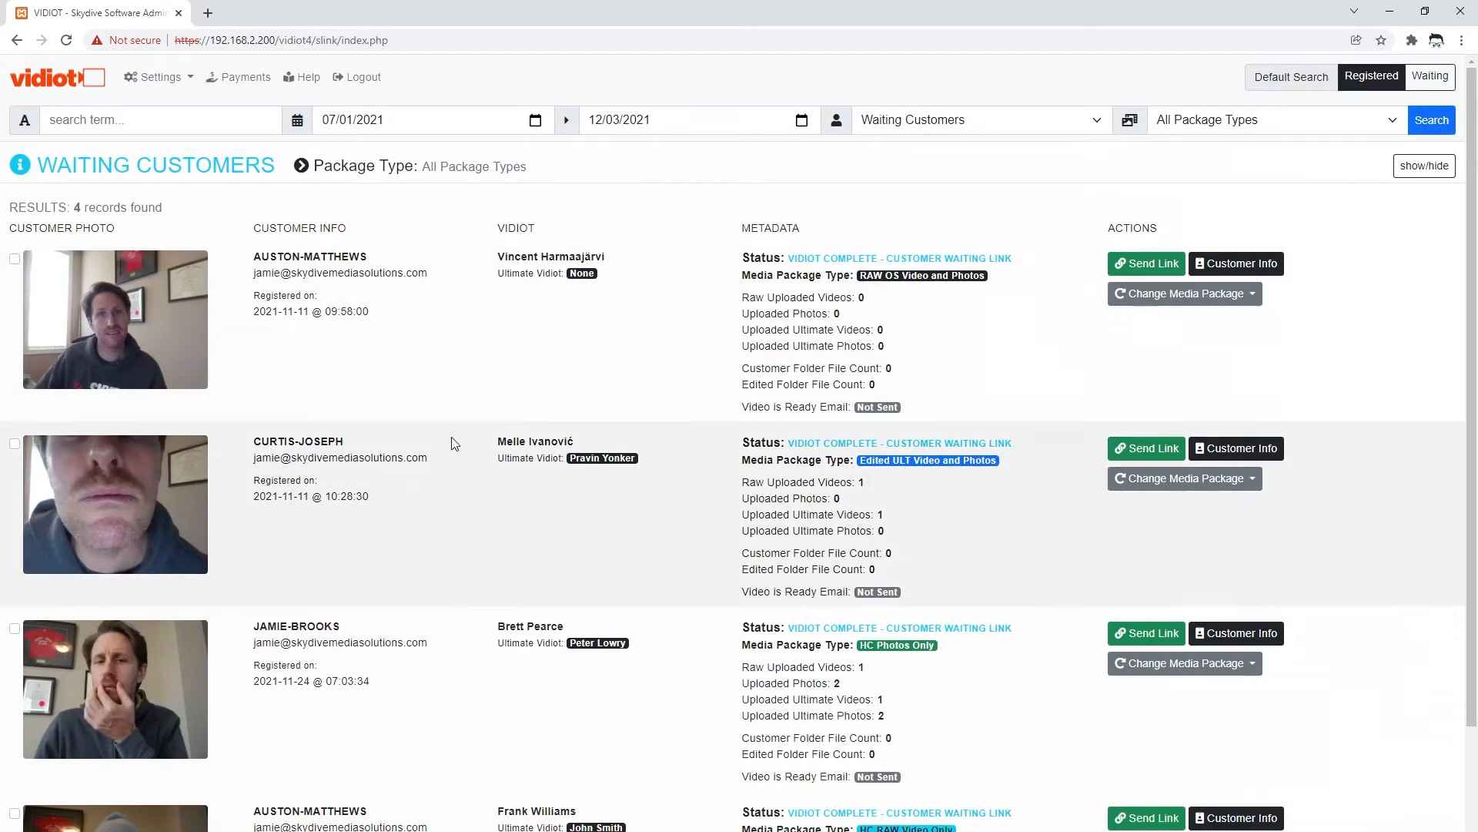
scroll(585, 593, down, 1)
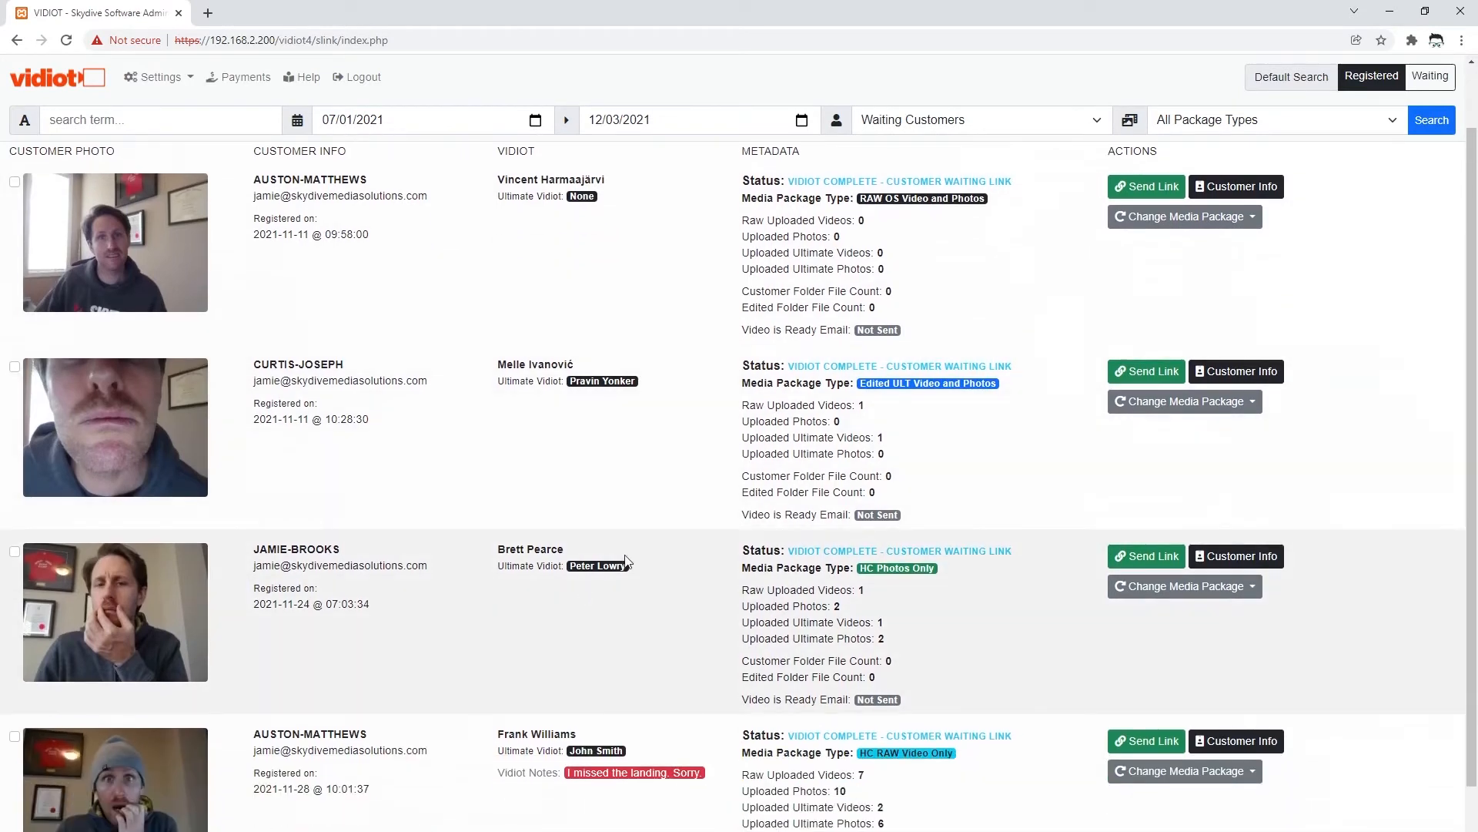
scroll(628, 561, up, 1)
drag(795, 259, 1022, 267)
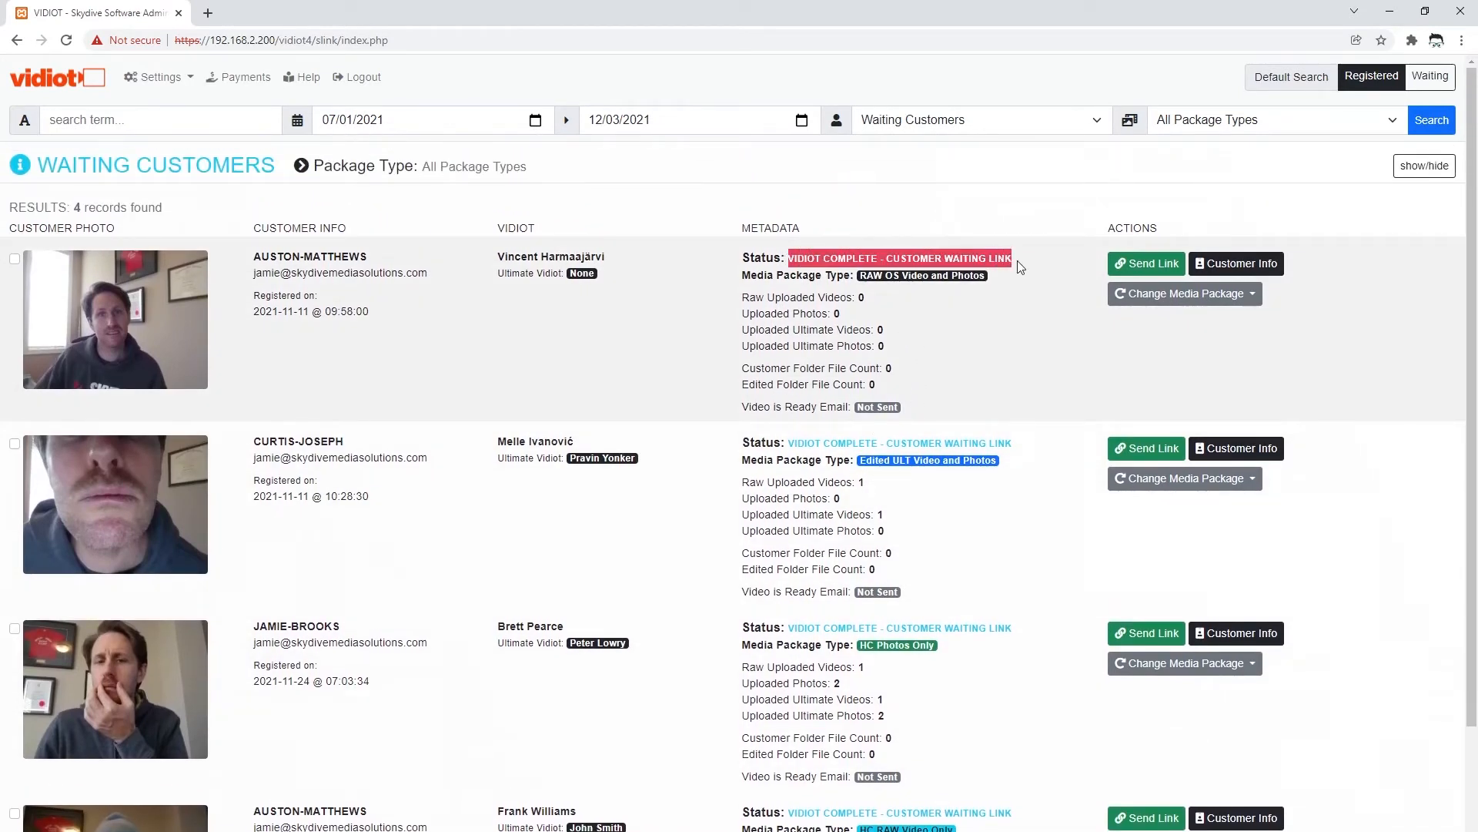
click(1036, 340)
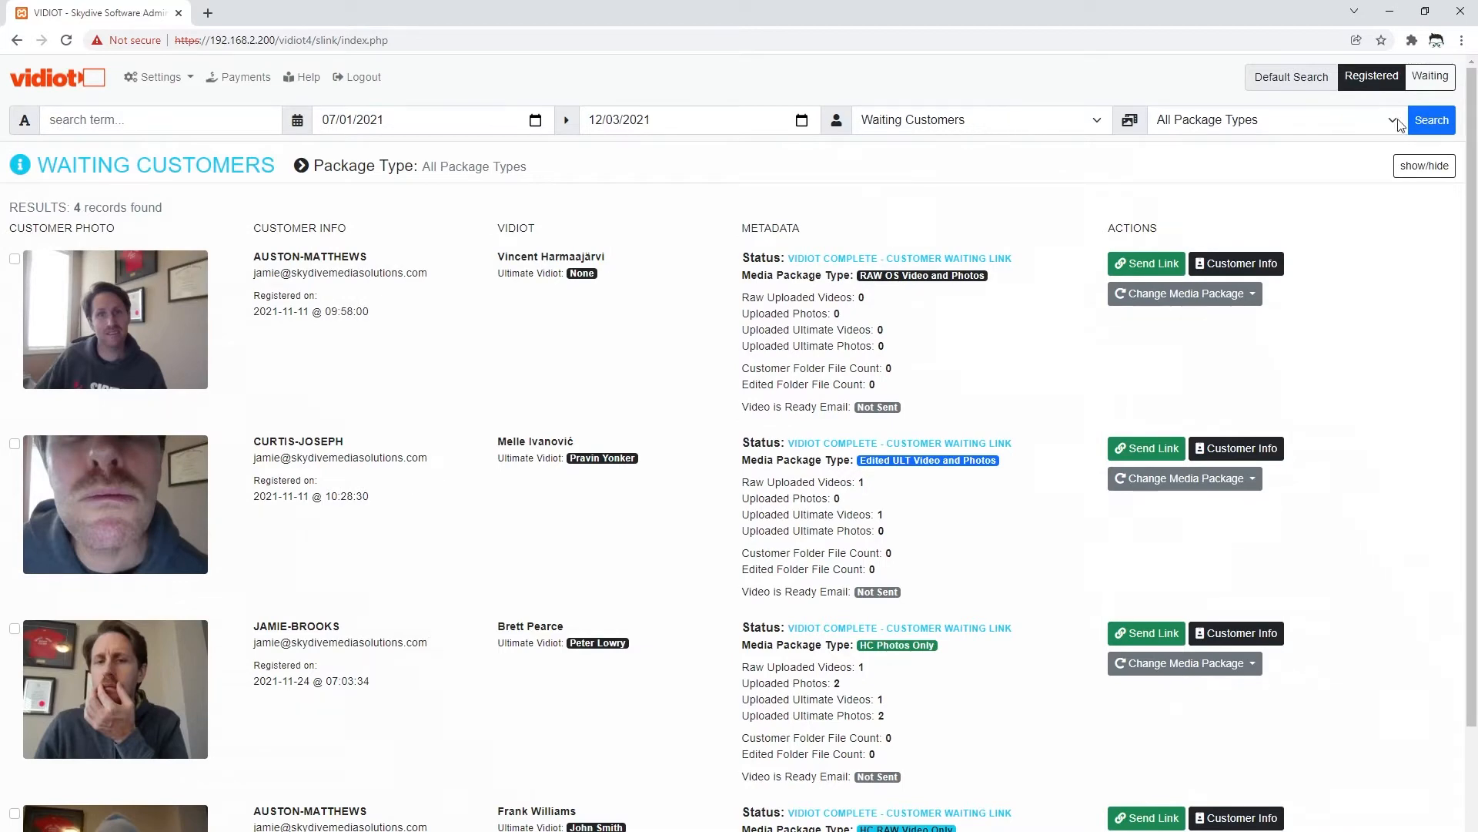
- Make Waiting the default search, listing all 4 waiting customers
click(1439, 80)
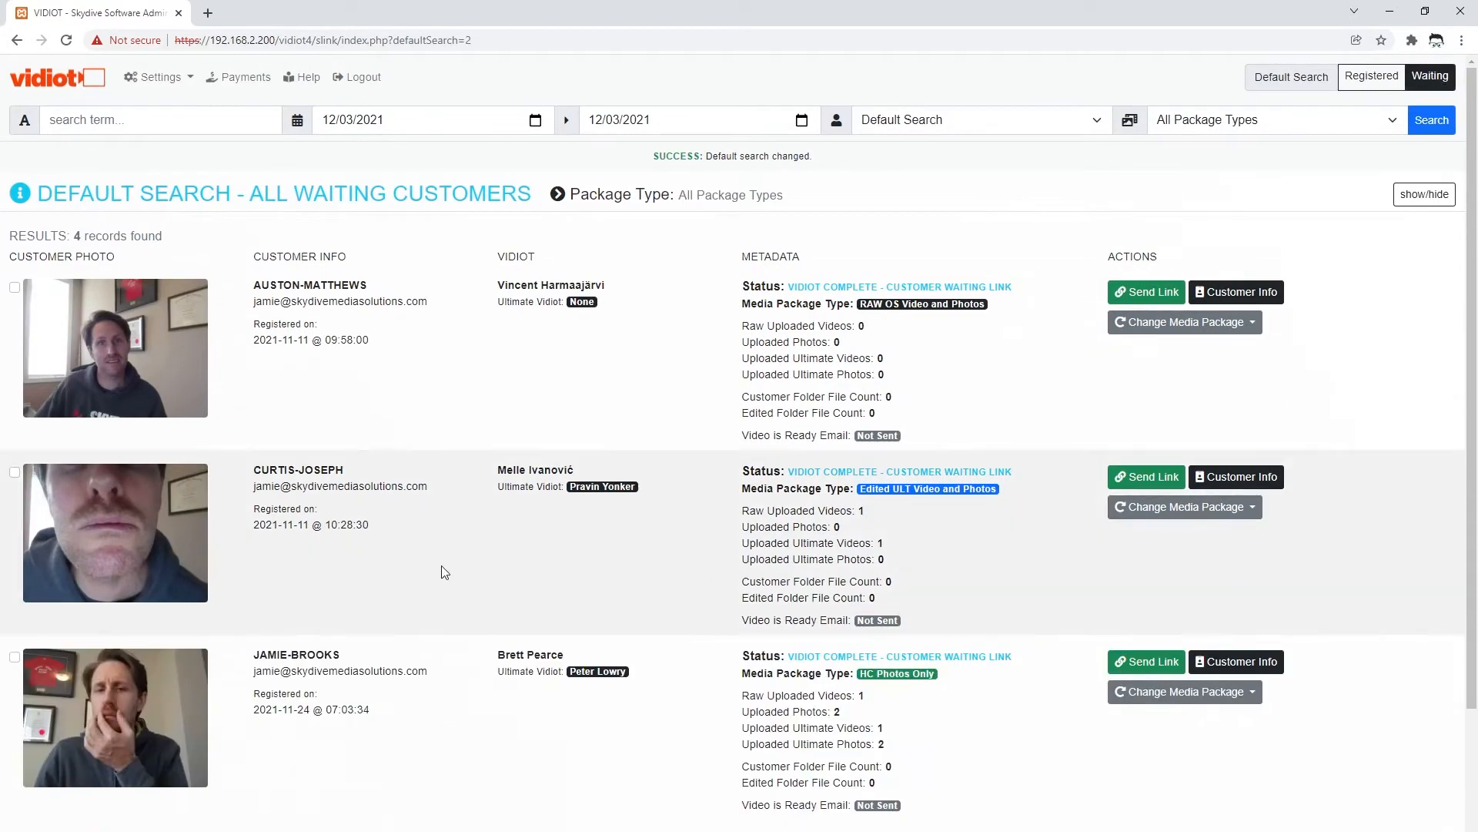
scroll(444, 531, down, 3)
scroll(444, 532, up, 3)
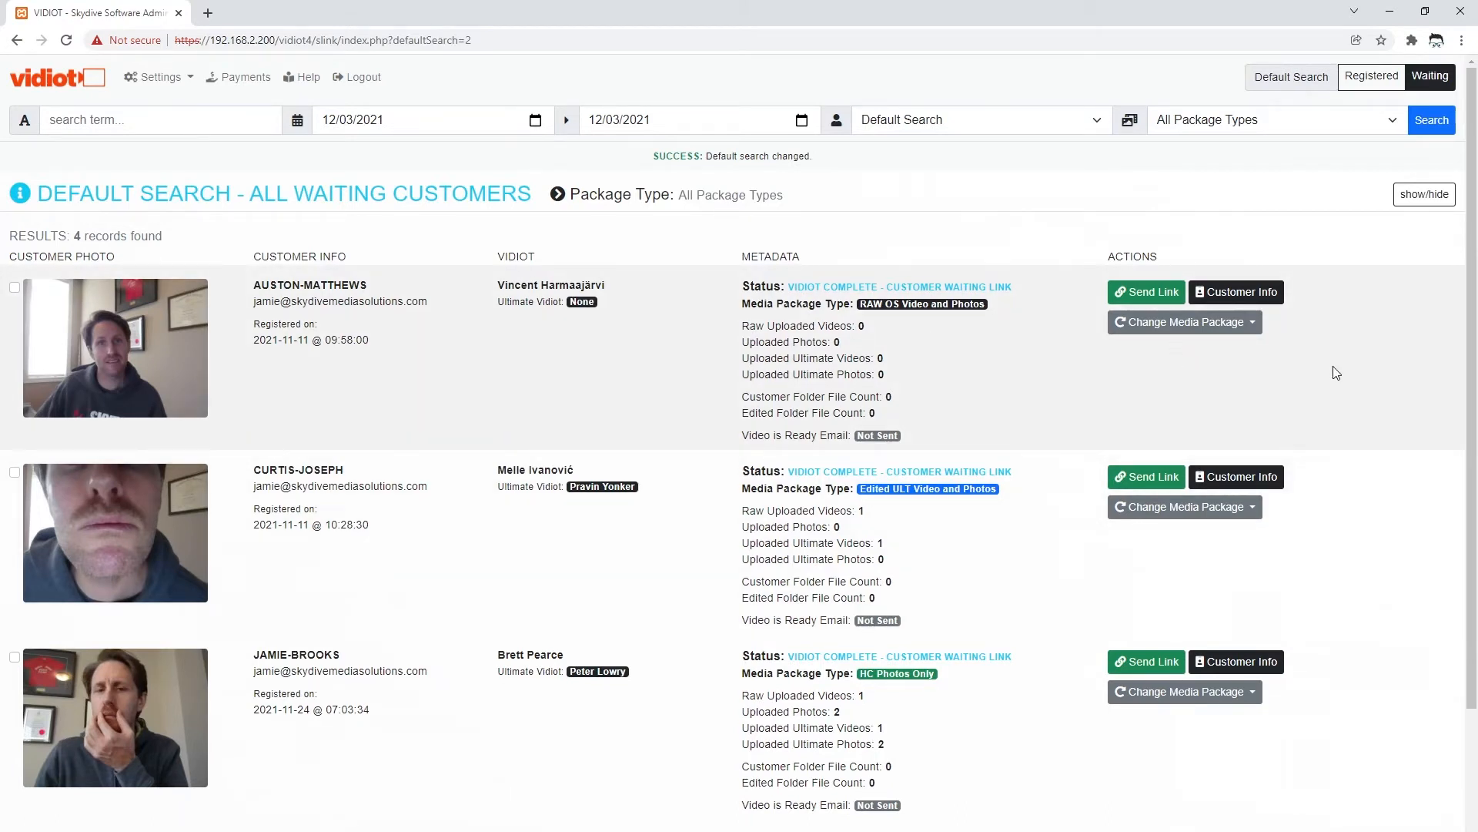
- Search Complete Customers from 09/01/2021 to 12/03/2021, returning 6 records
click(1370, 79)
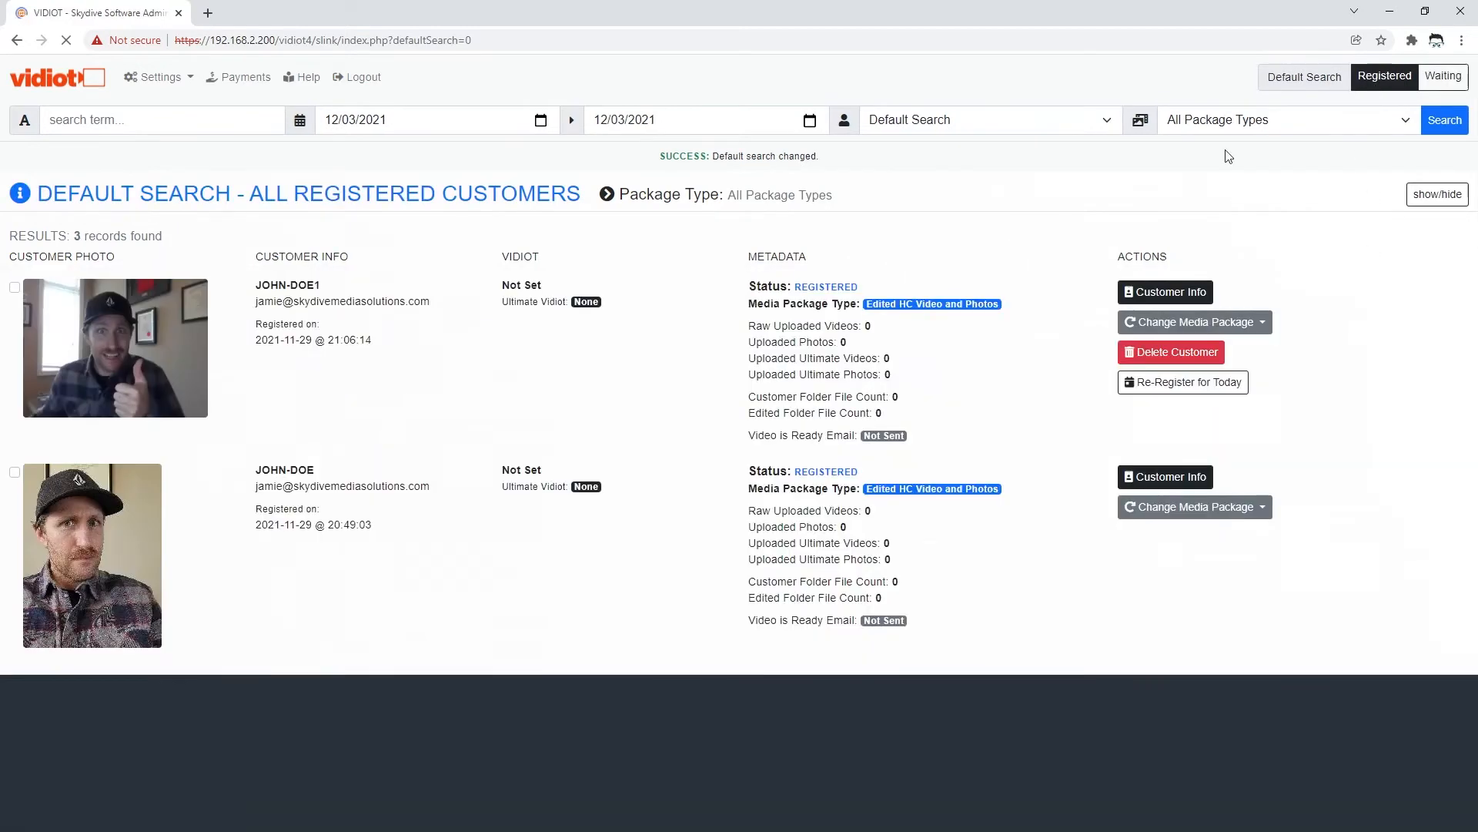
click(976, 129)
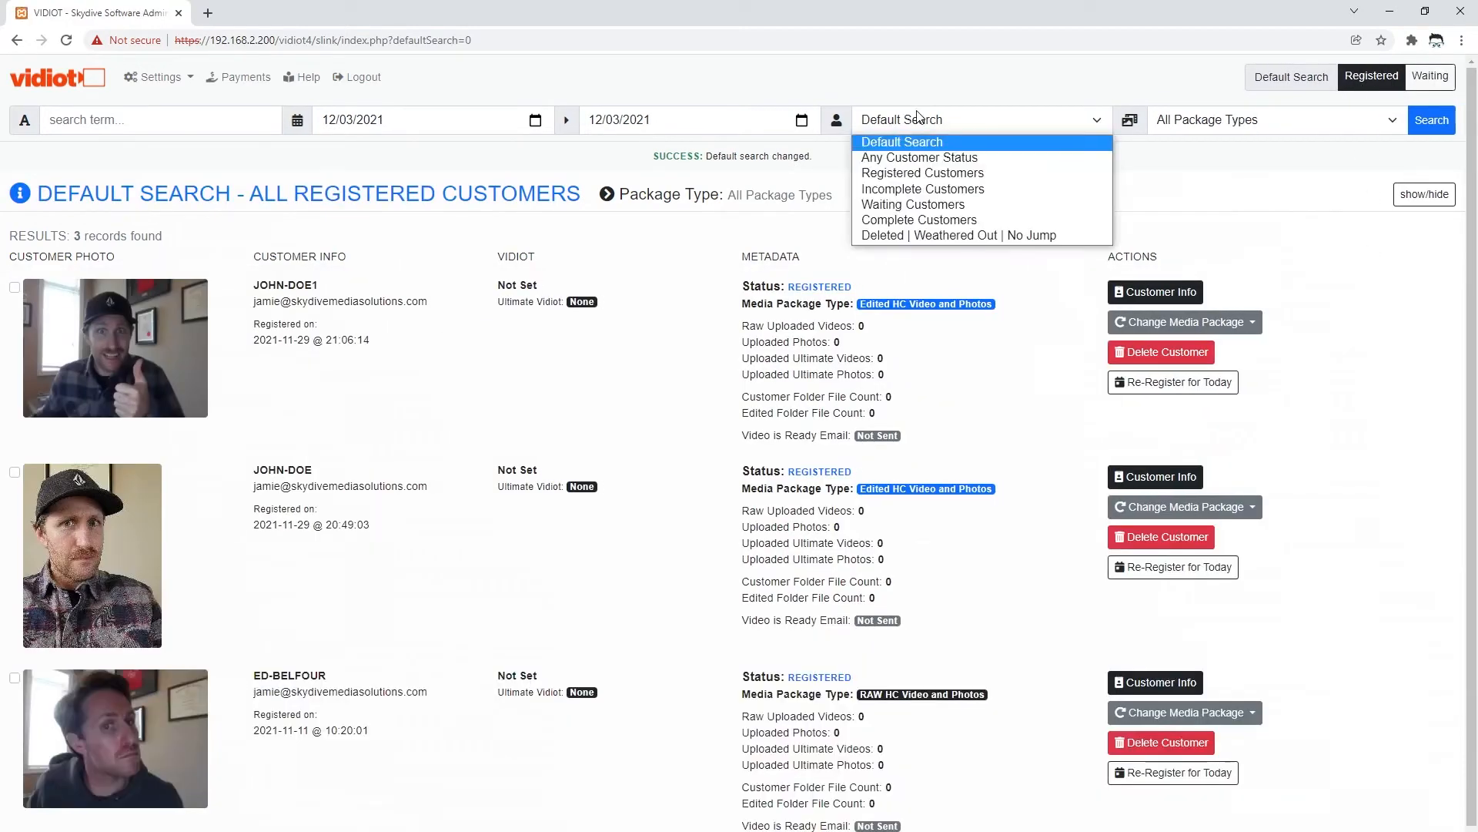
click(924, 222)
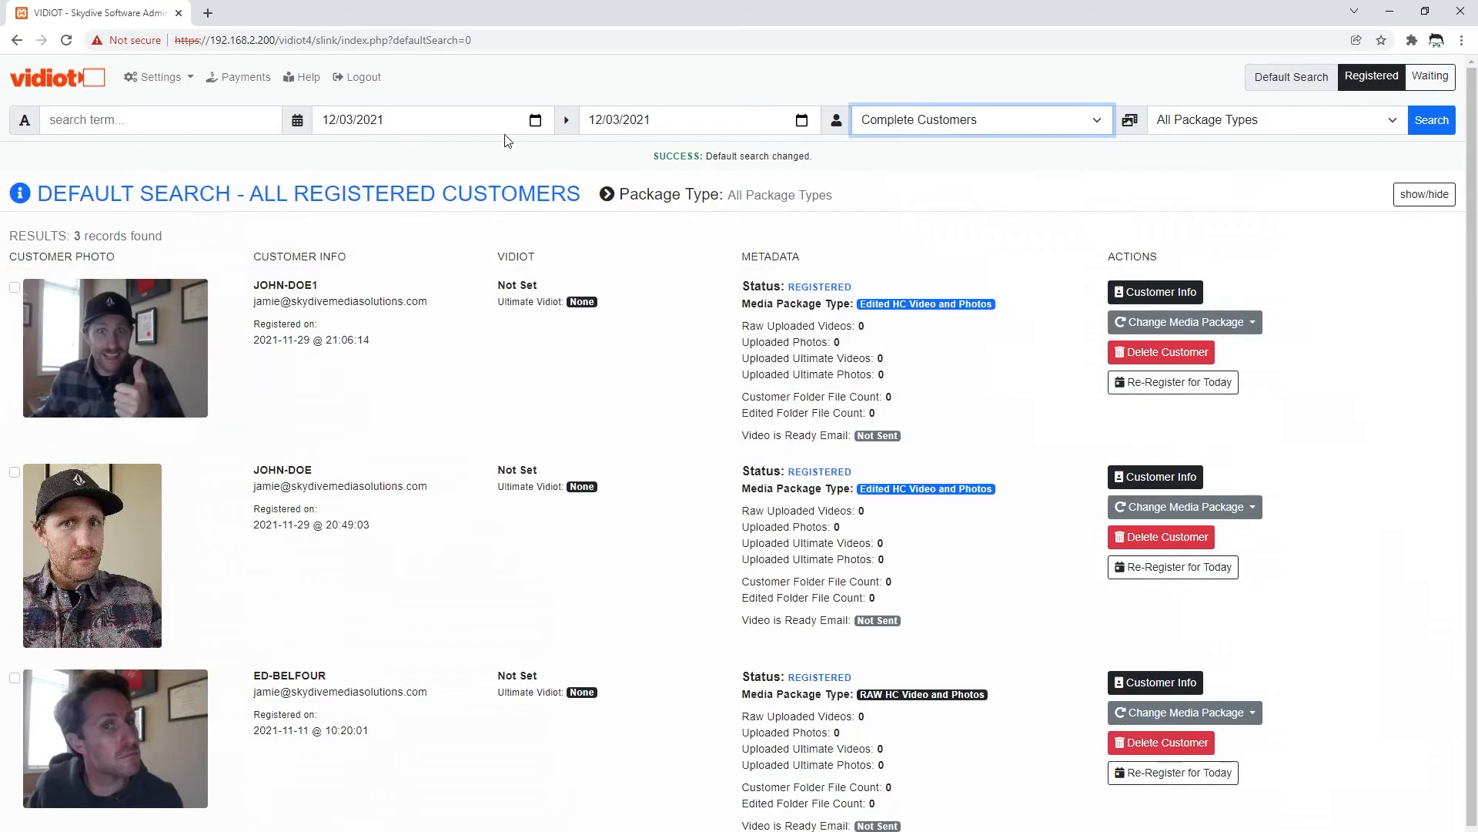
click(535, 121)
click(435, 152)
click(435, 153)
click(435, 152)
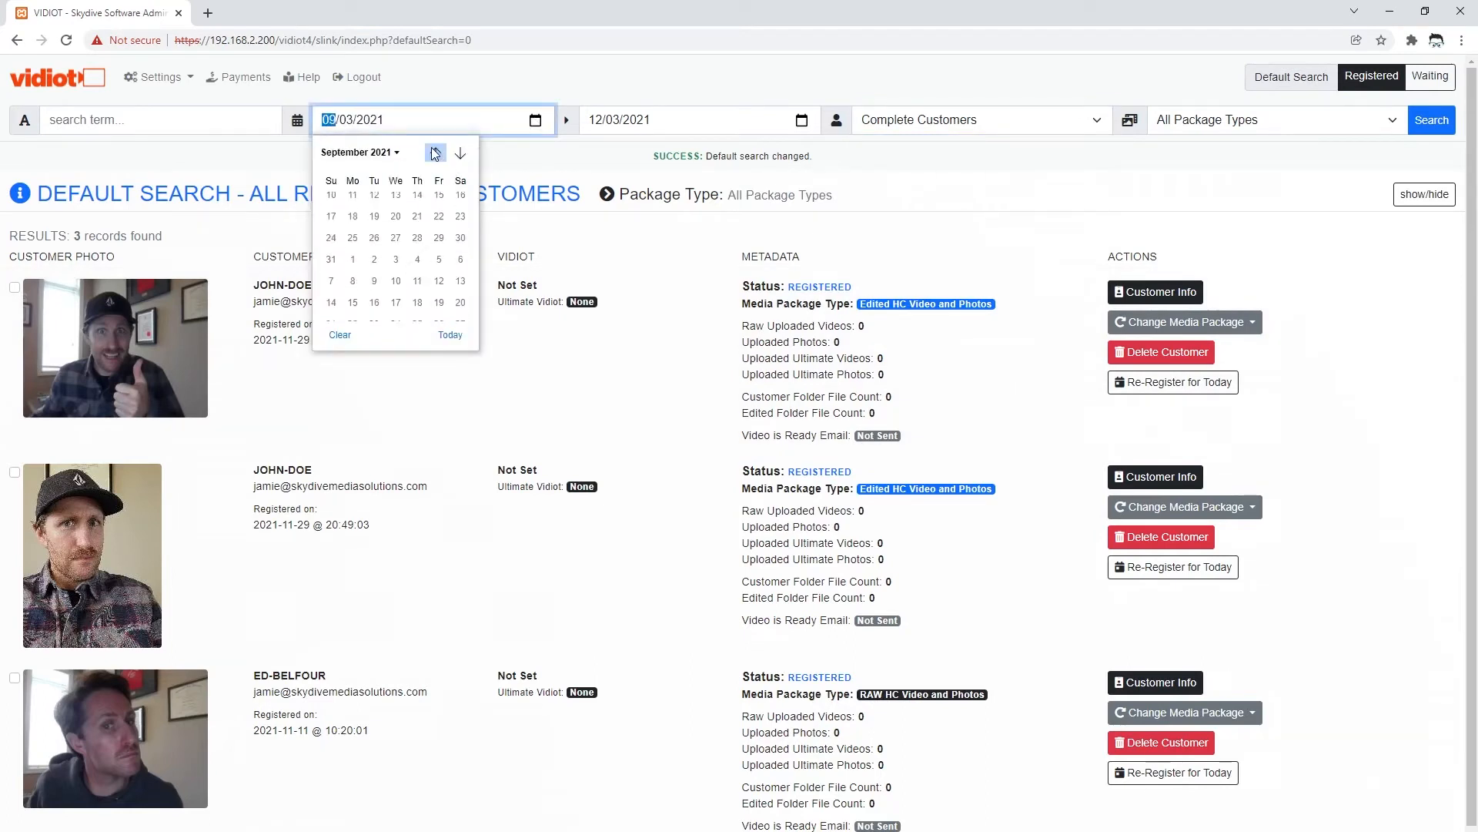
click(397, 204)
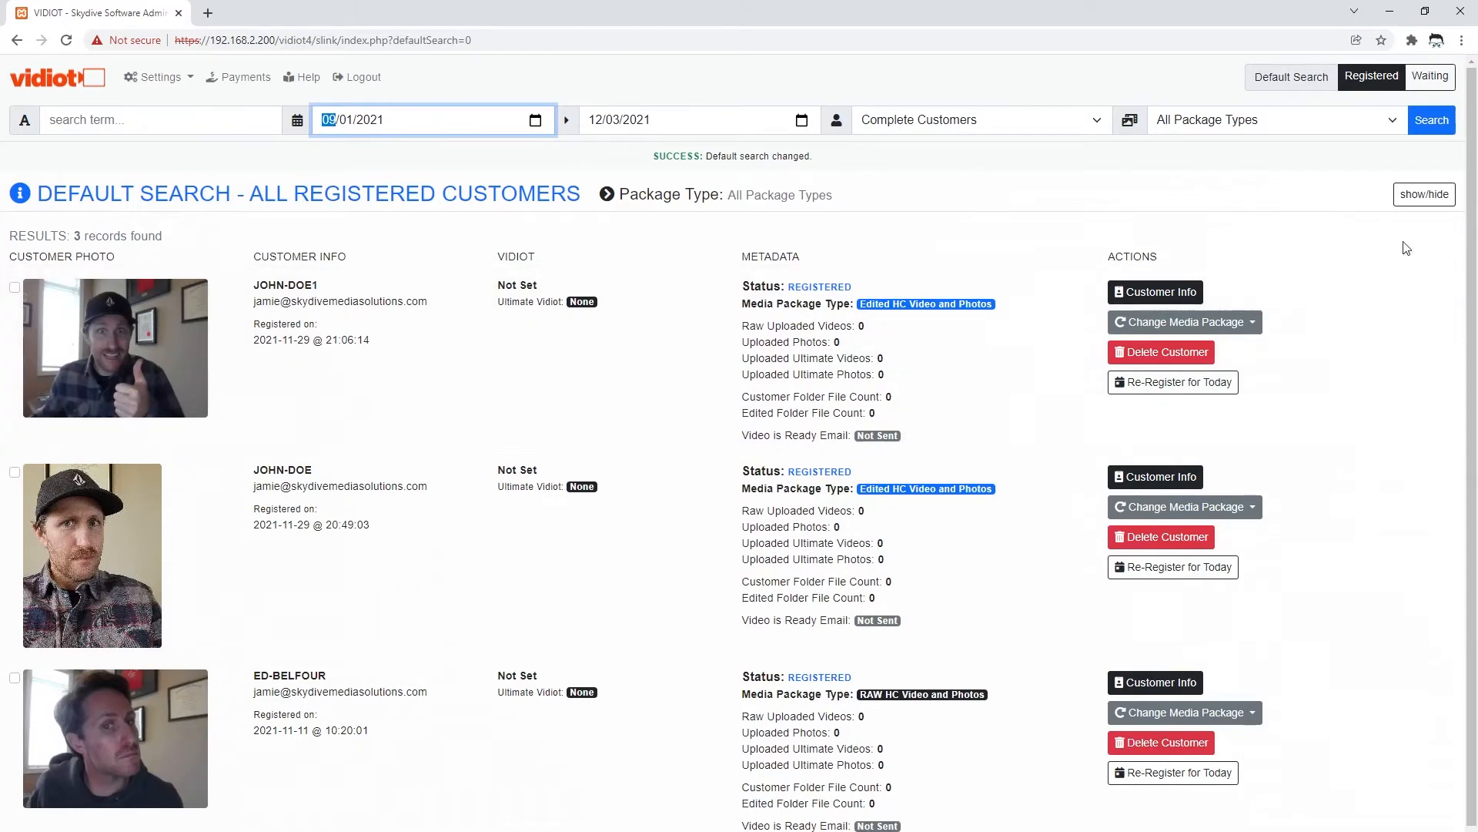
click(1432, 120)
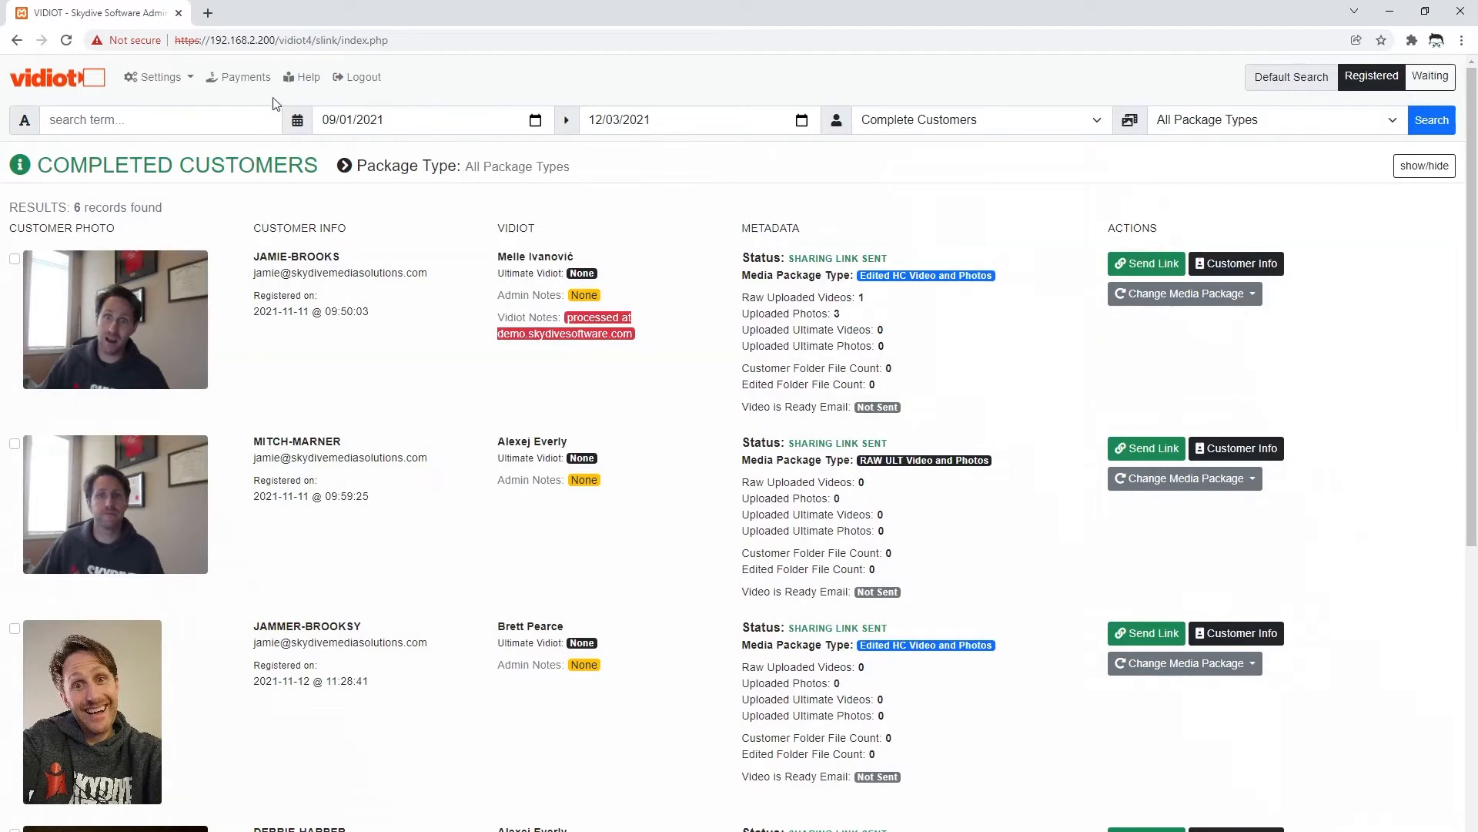
- Review November 2021's payment of 30 CAD for 6 processed customers and choose Pay Now
click(241, 83)
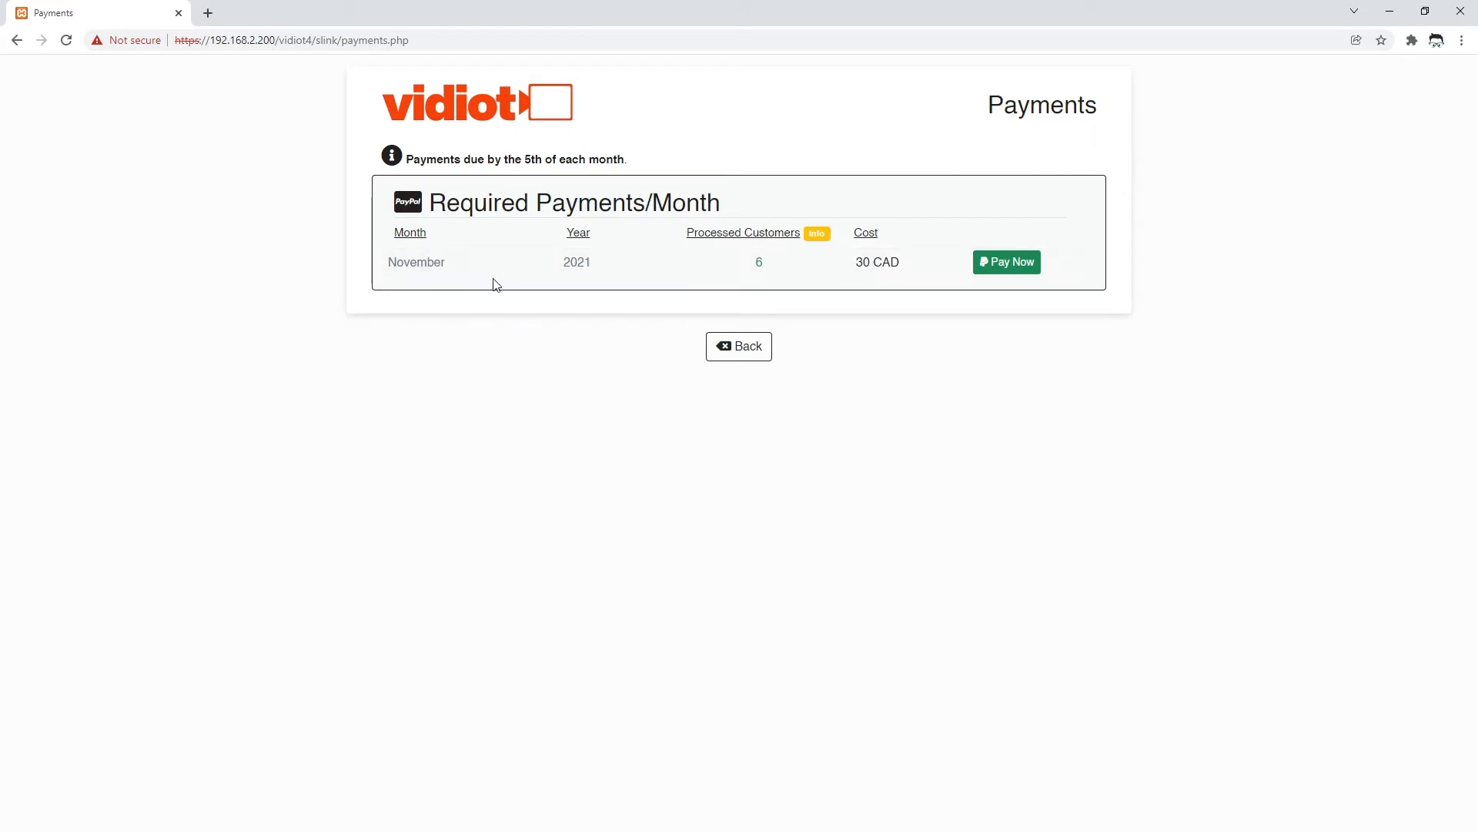
click(816, 234)
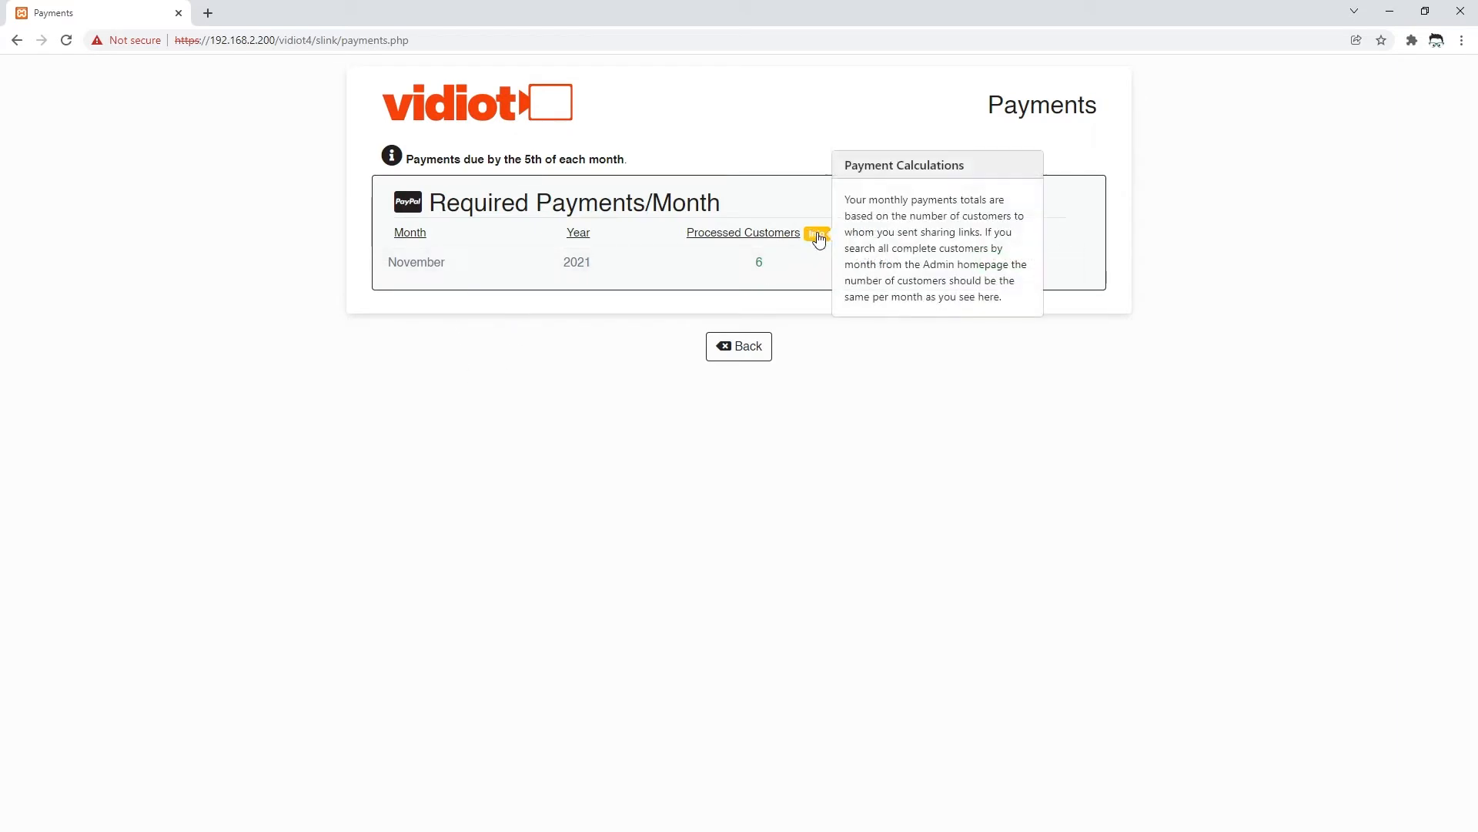
click(816, 233)
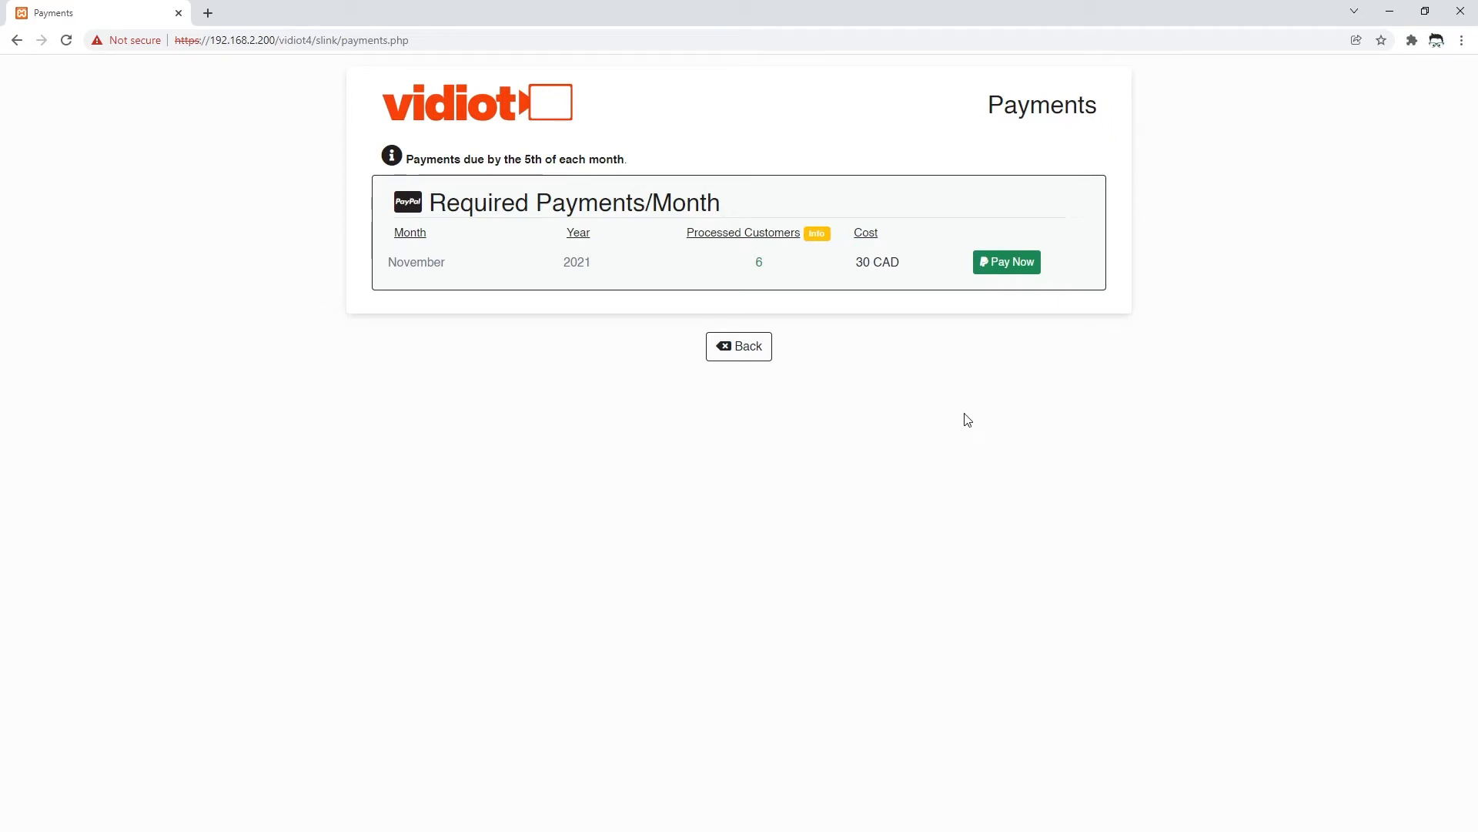
click(1002, 266)
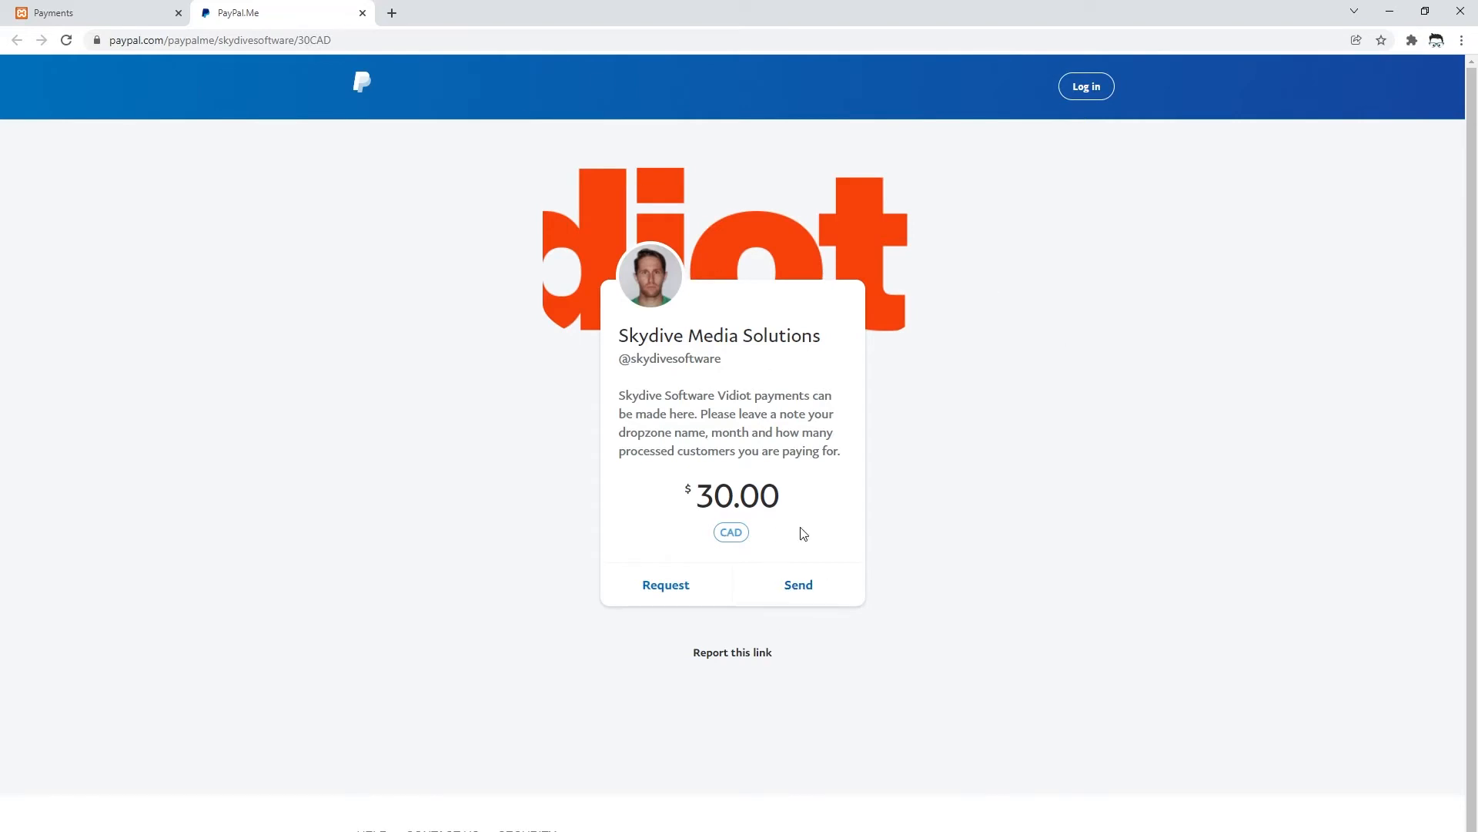
- Close the 30.00 CAD PayPal.Me tab to return to Vidiot Payments
click(362, 13)
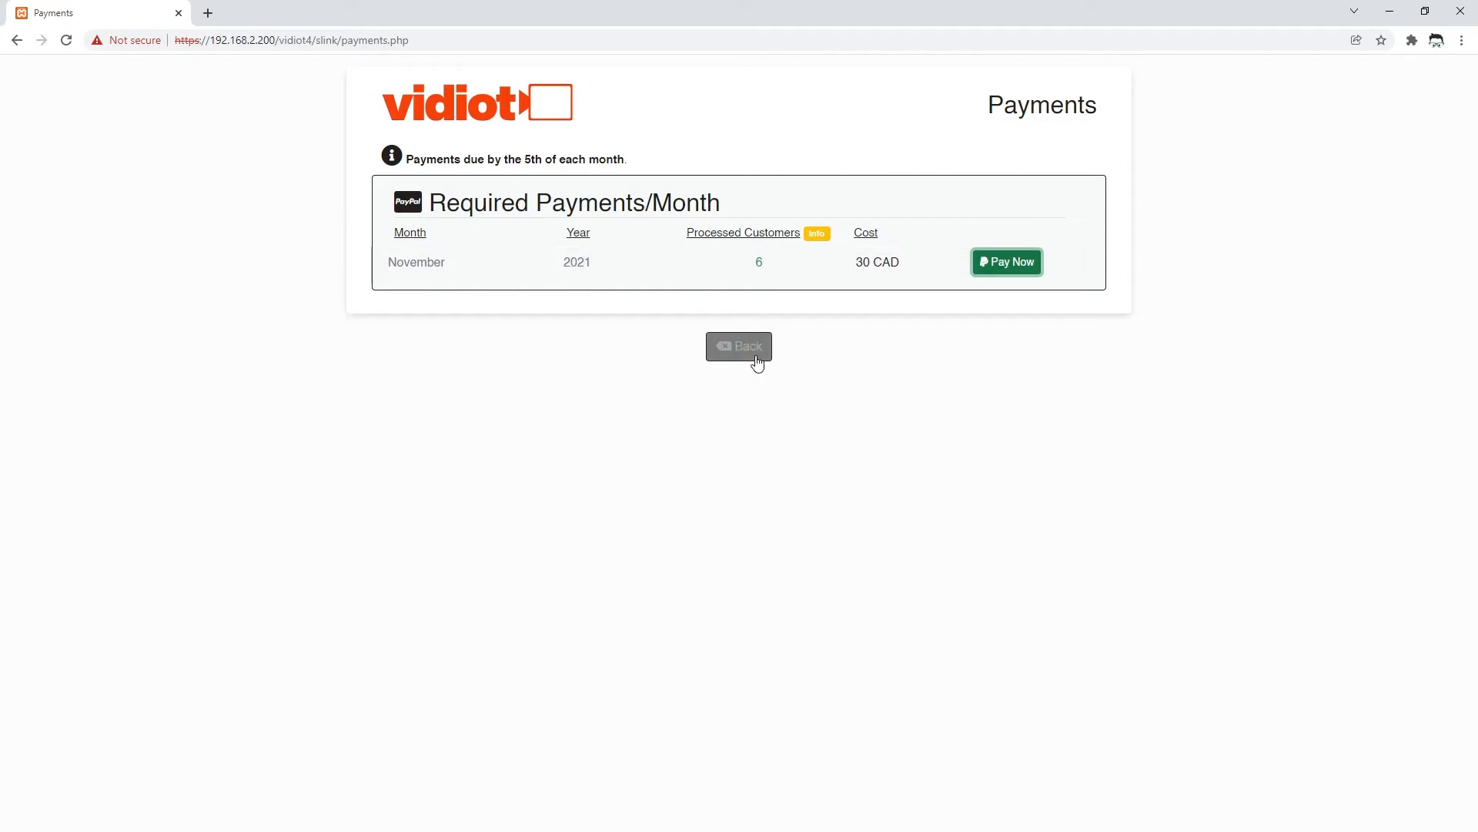
- Note the 6 processed customers, go back to search, and set the start date to 11/01/2021
double_click(767, 261)
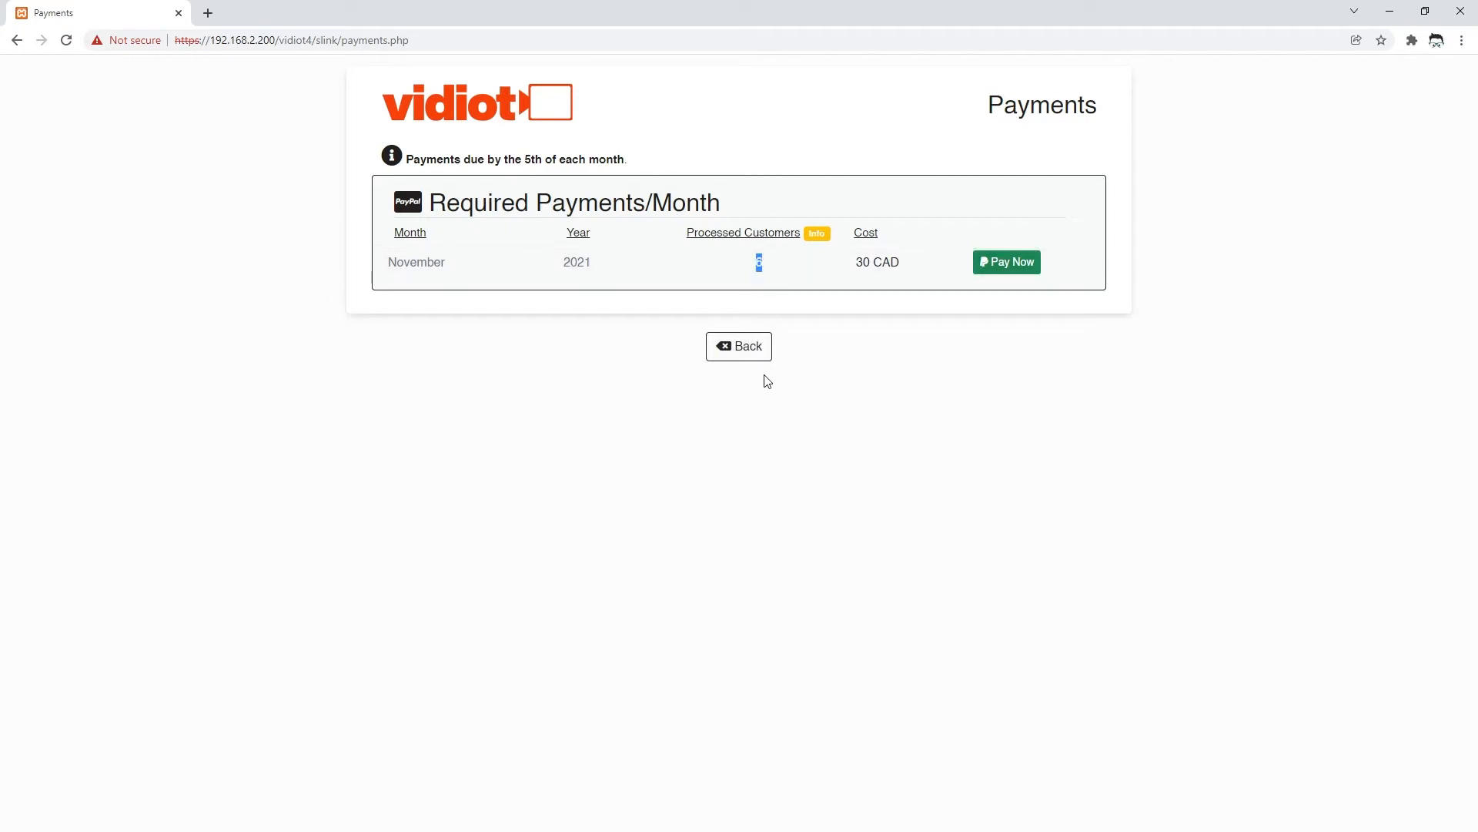
click(743, 347)
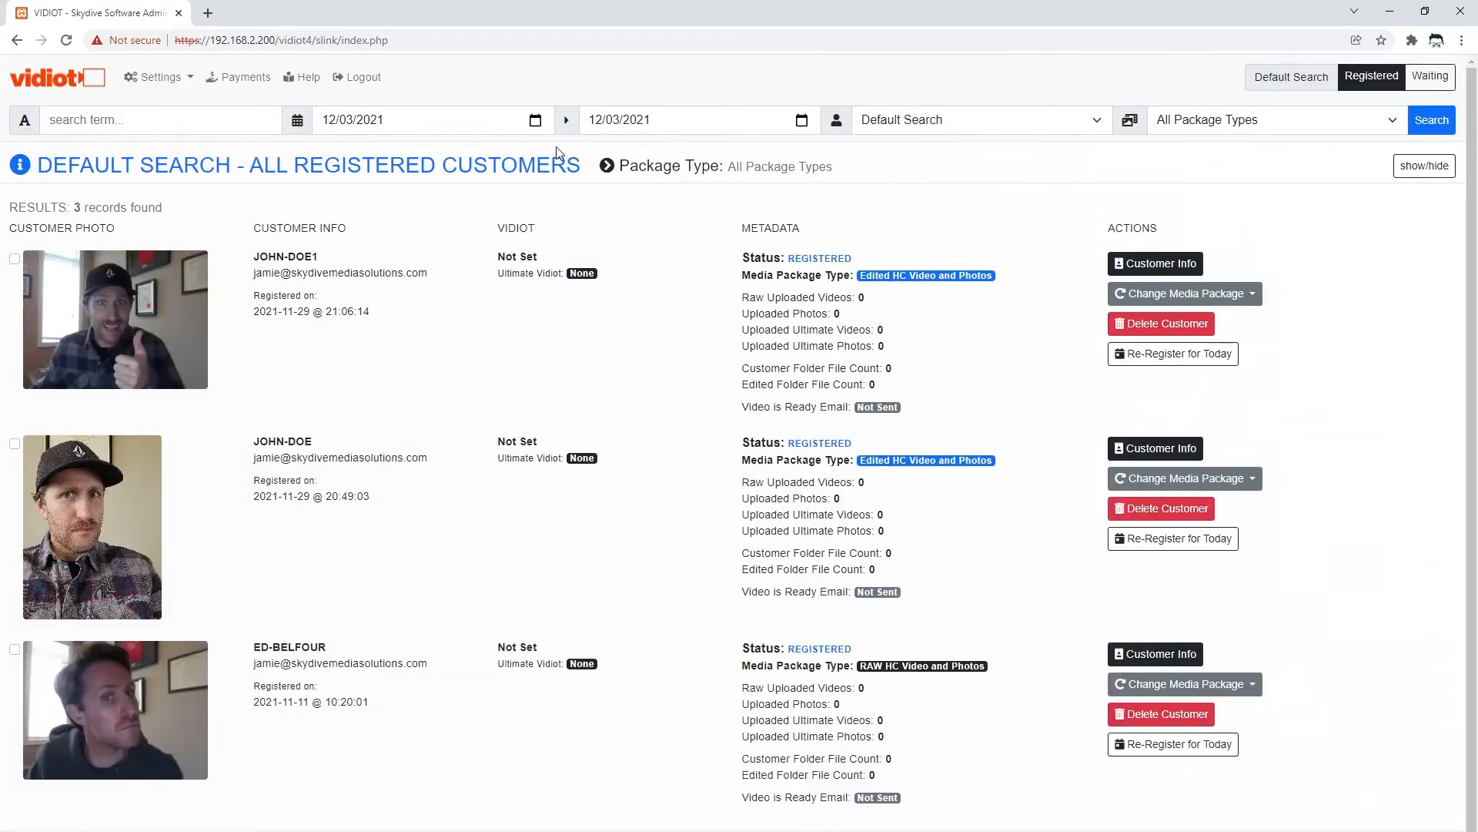
click(536, 120)
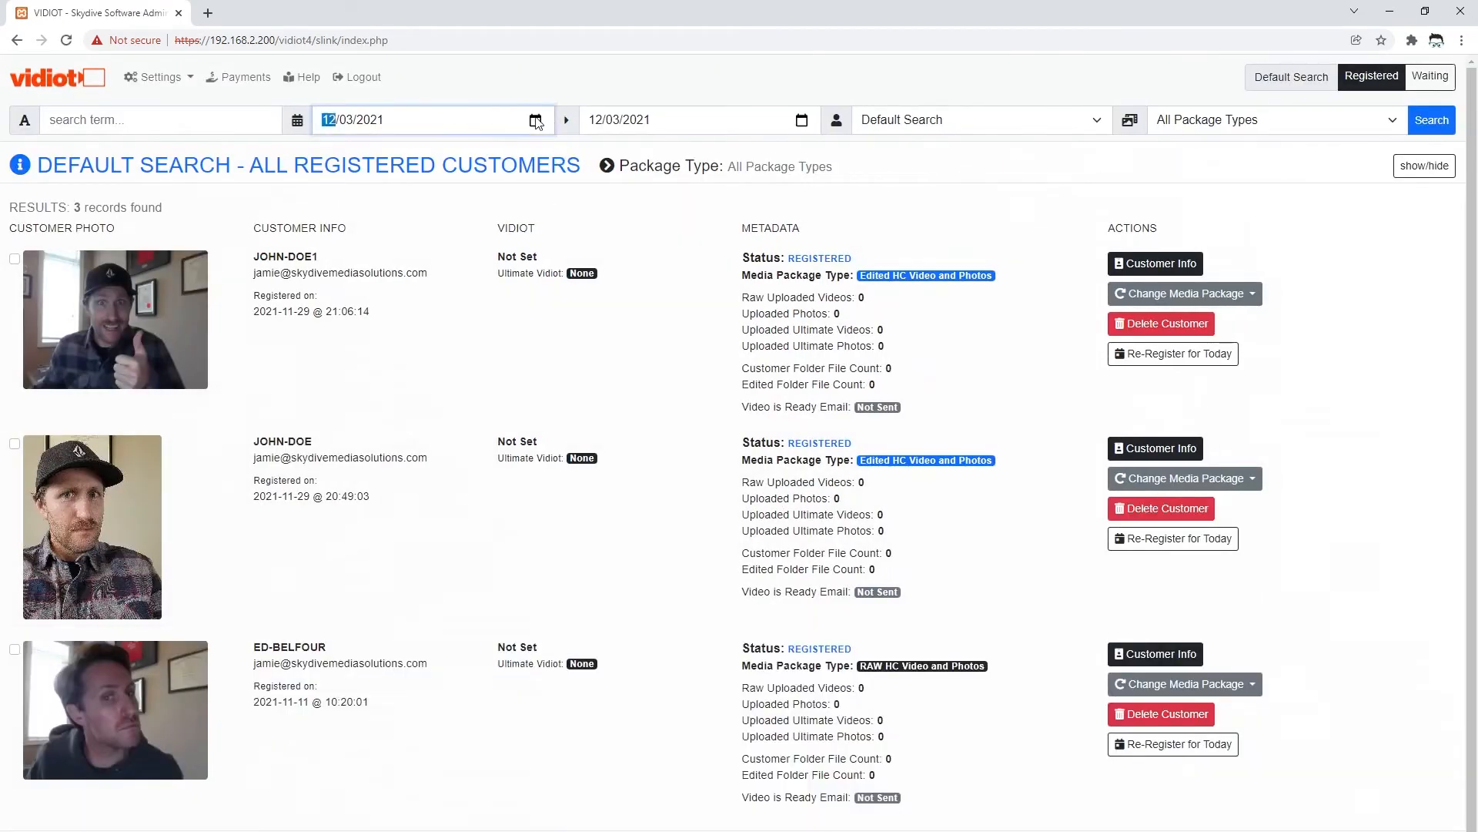
click(460, 154)
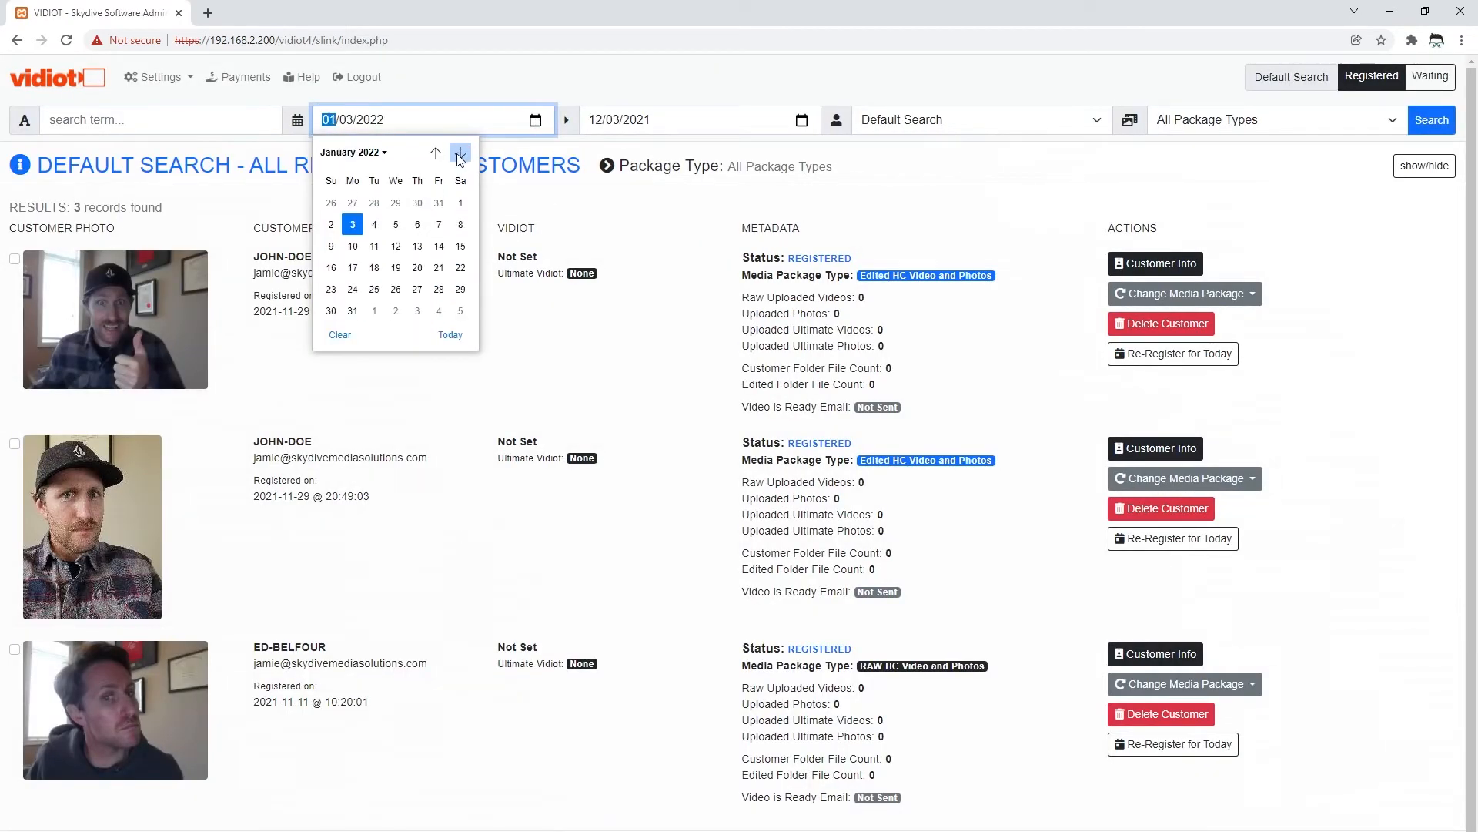
click(440, 155)
click(438, 154)
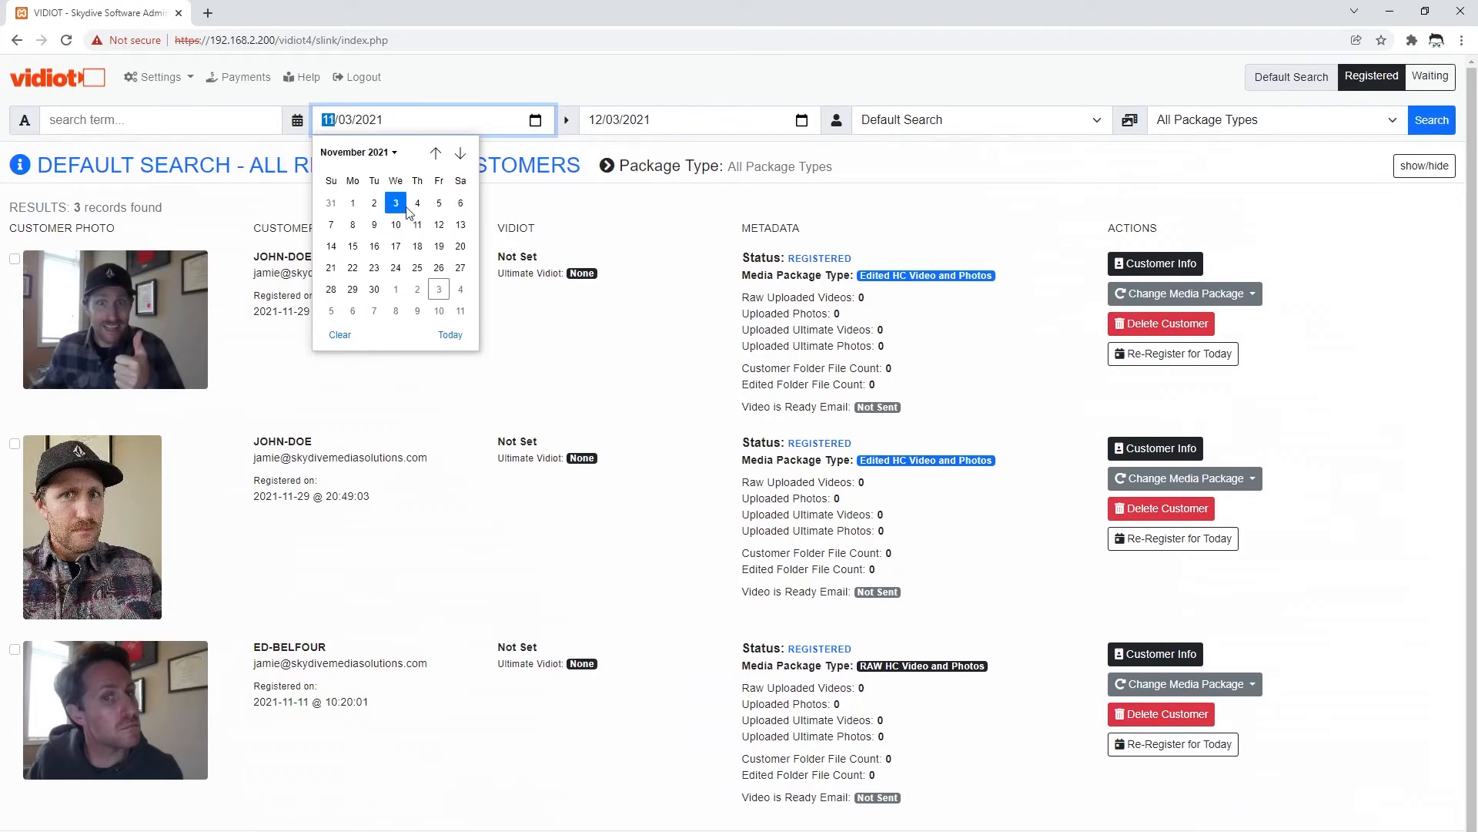
click(353, 202)
- Set the end date to 11/30/2021 and search Complete Customers
click(801, 120)
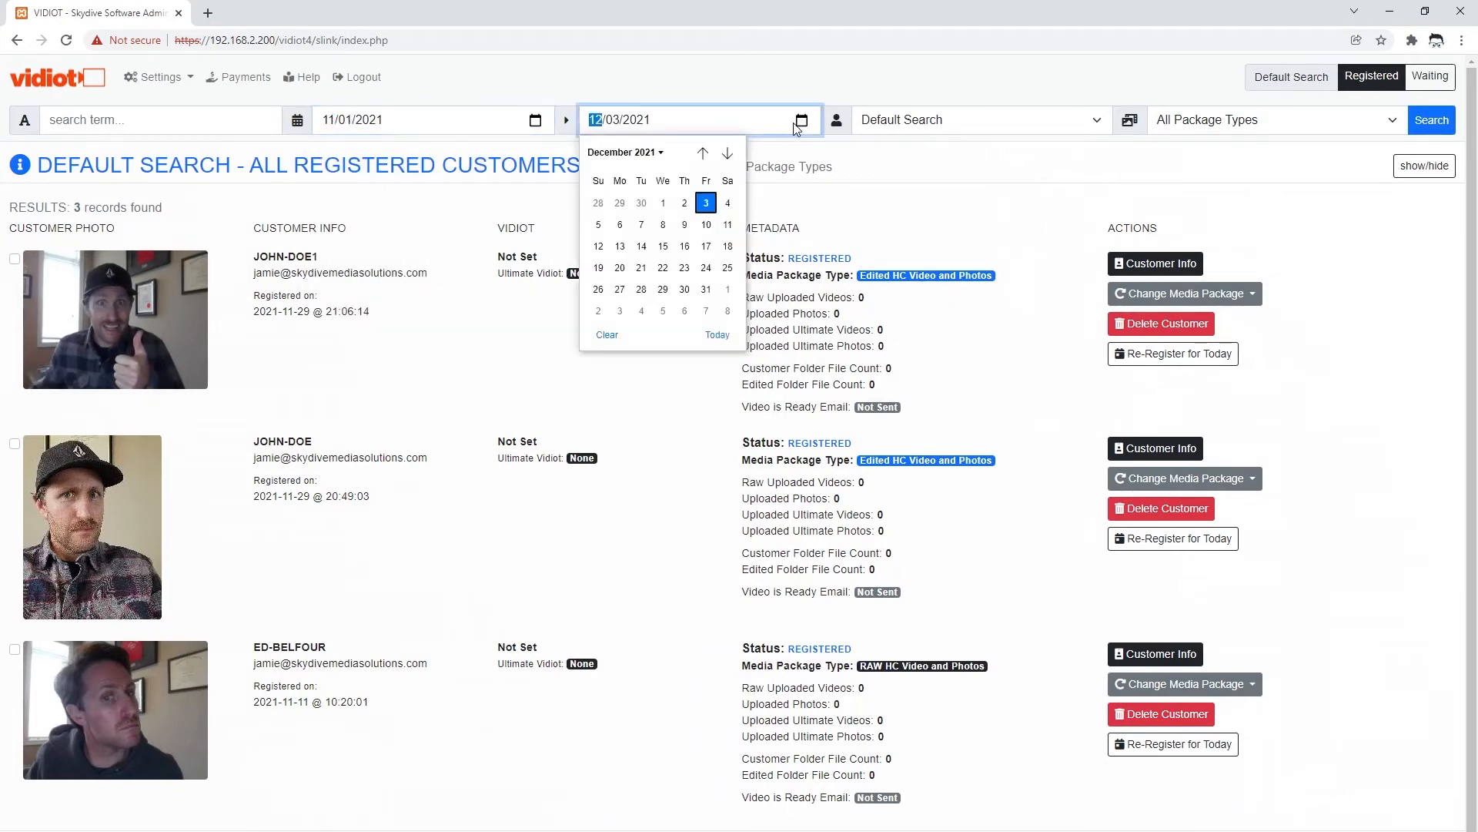
click(702, 153)
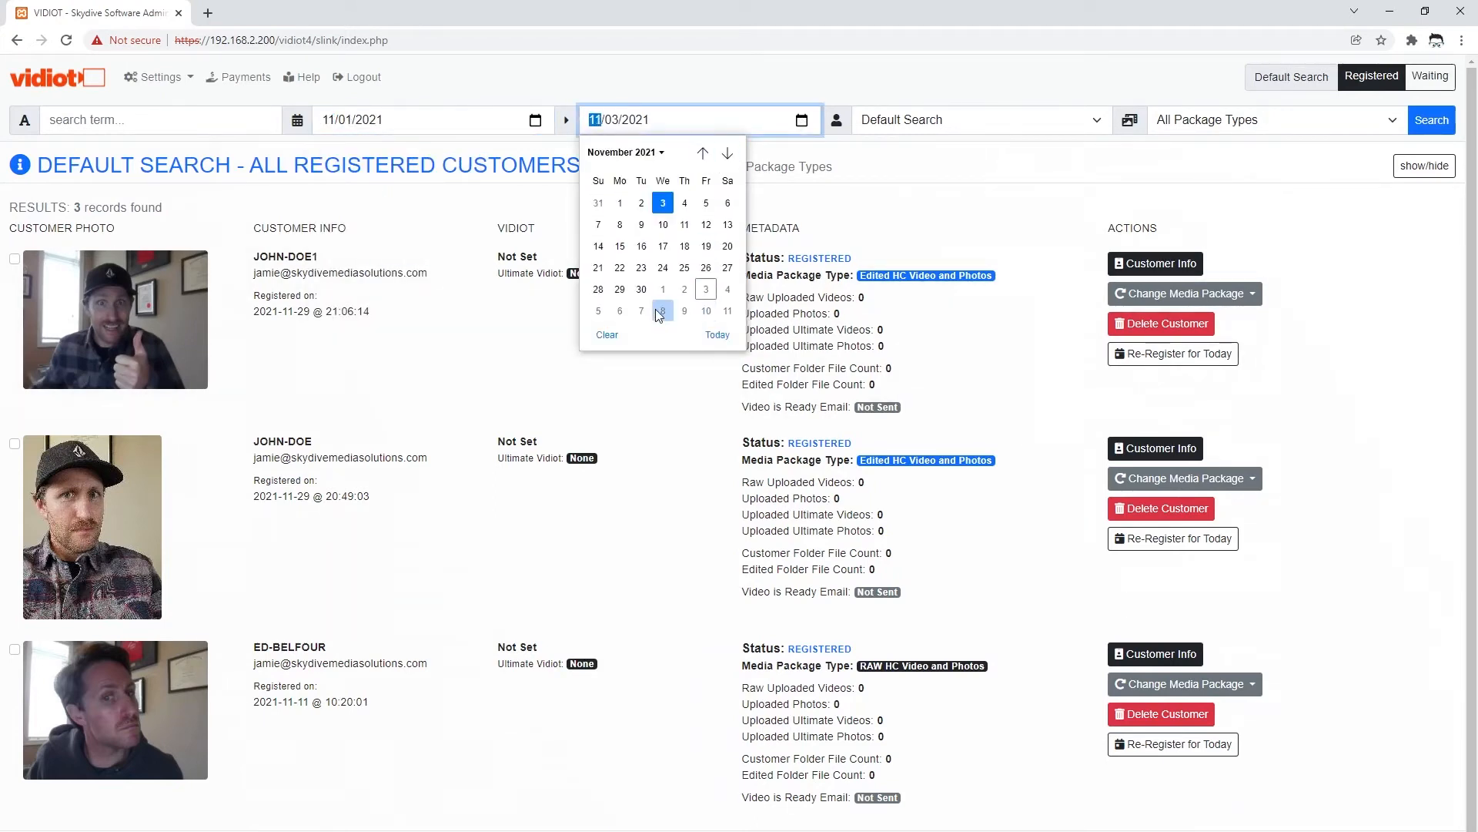
click(642, 289)
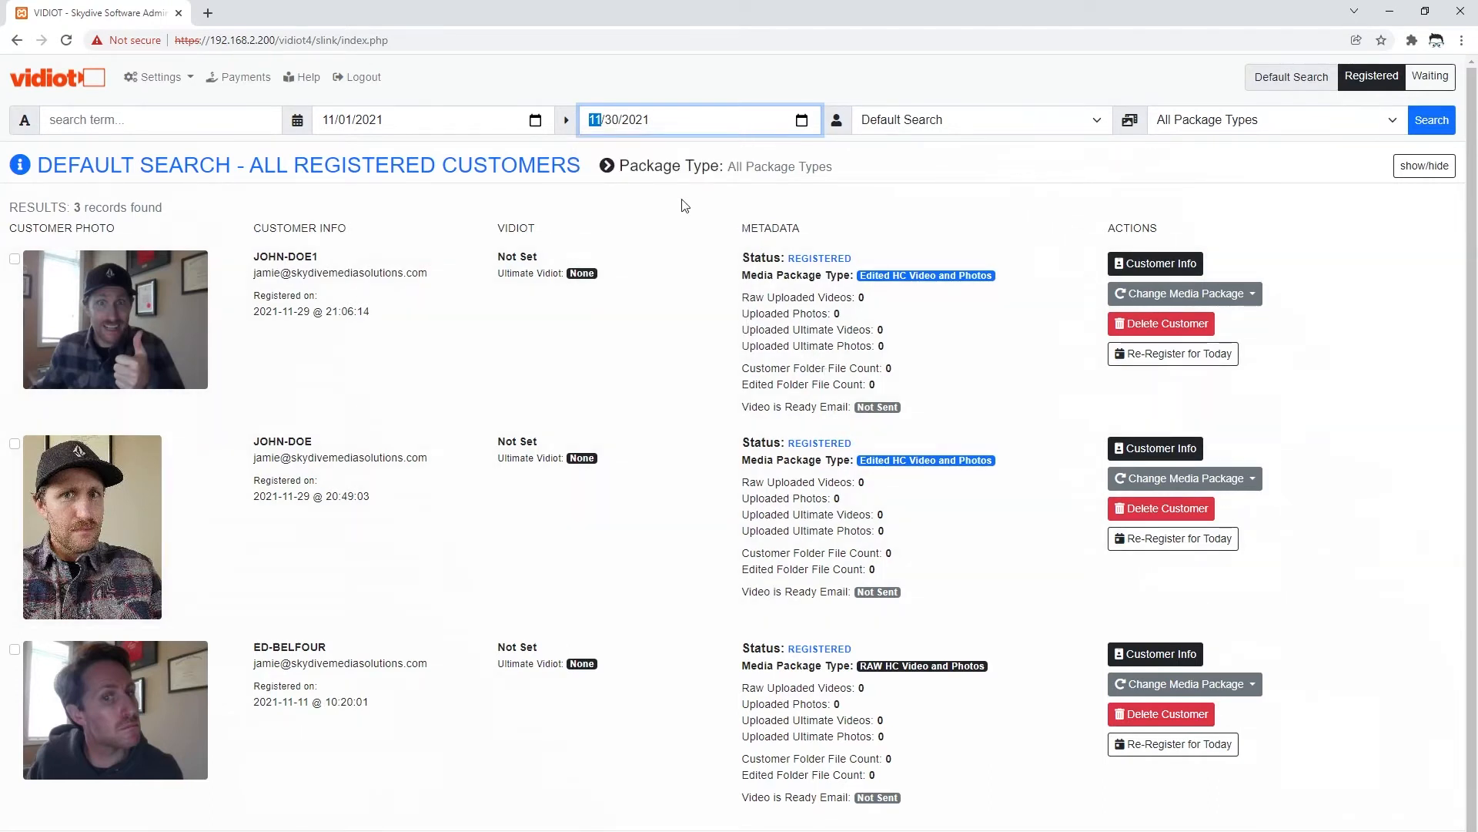
click(1025, 131)
click(937, 222)
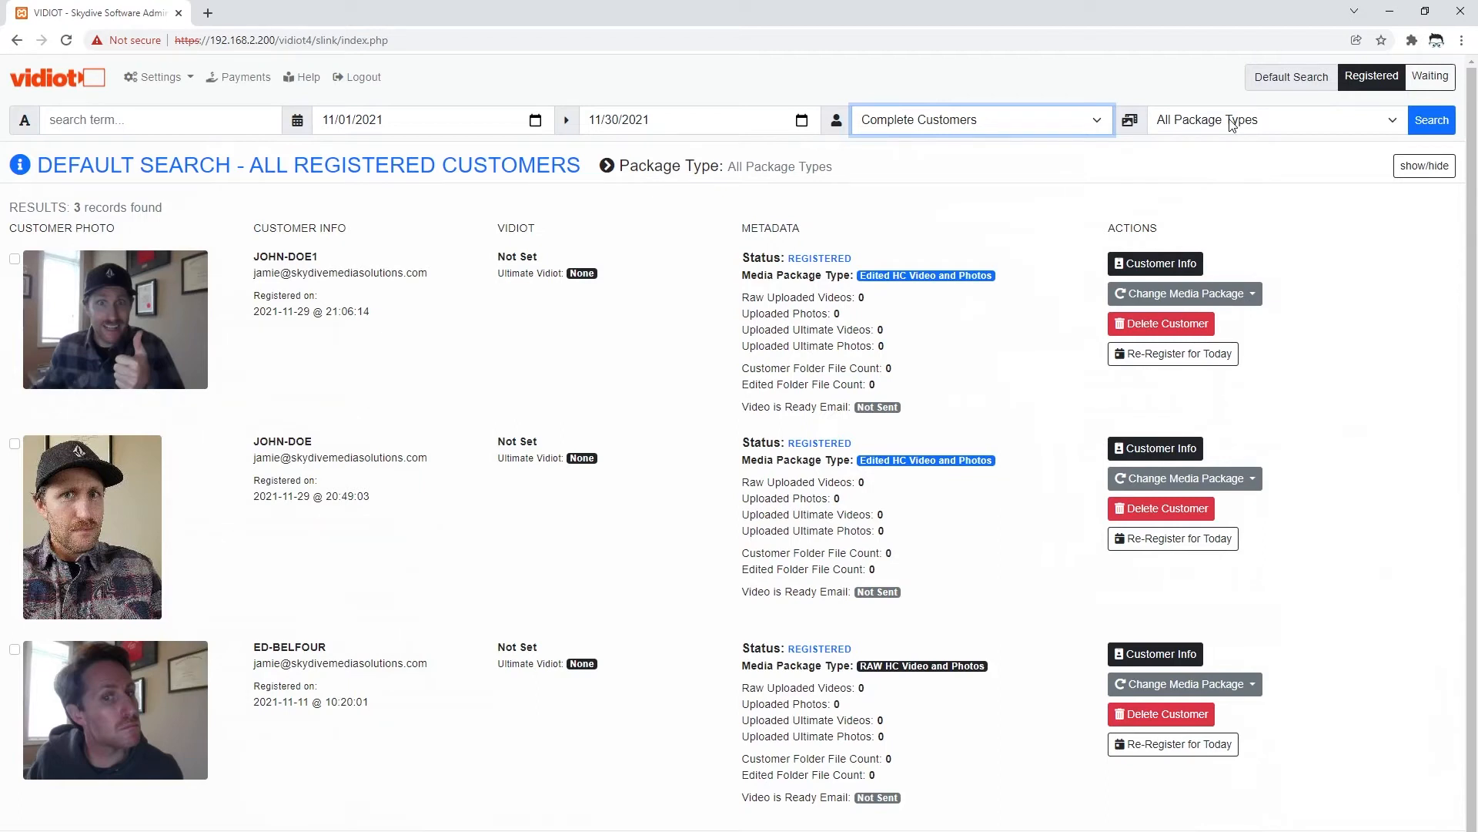
click(1427, 125)
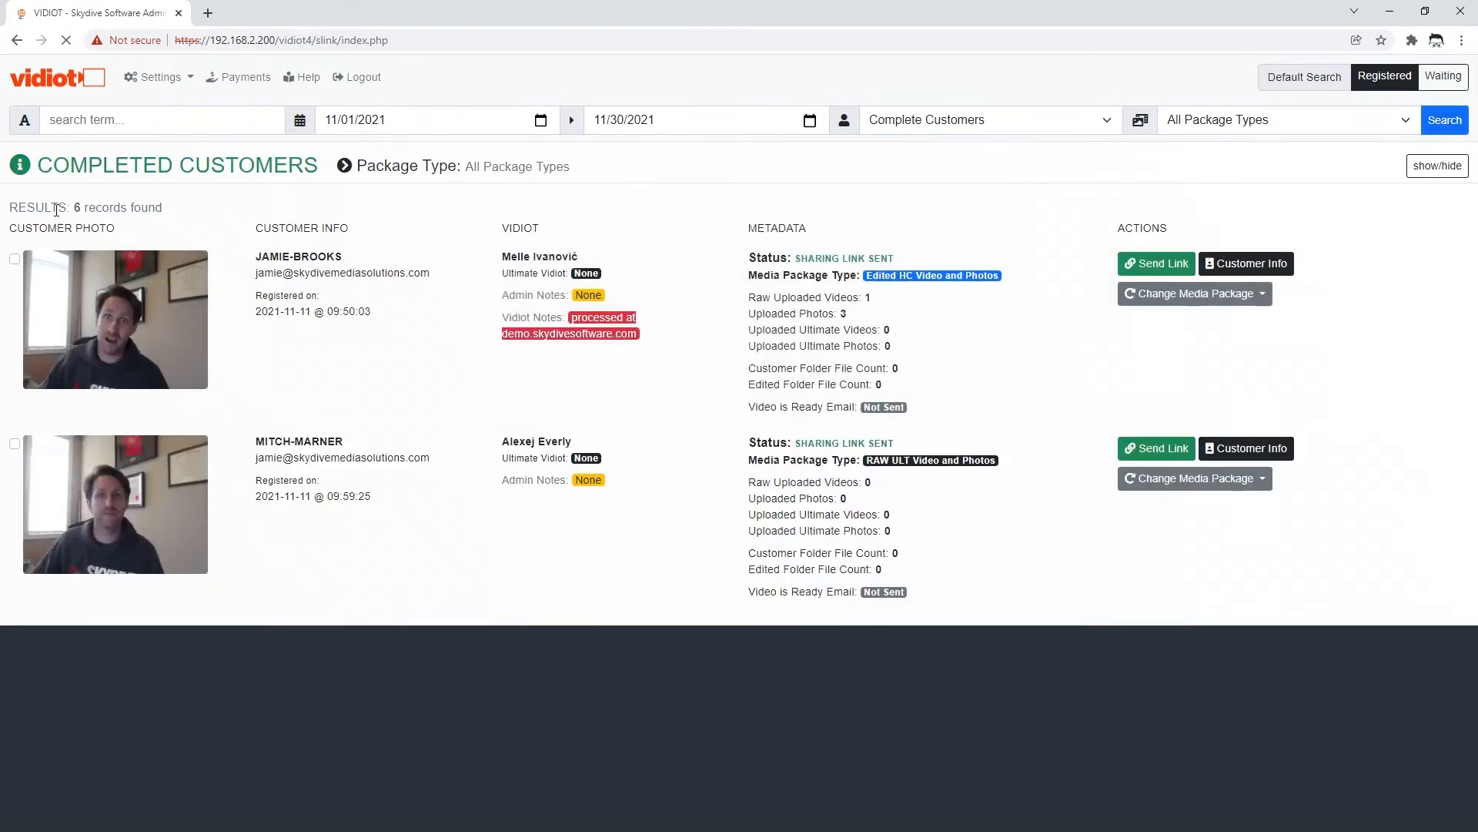
- Filter November 2021 to Deleted | Weathered Out | No Jump customers, finding 6 records
drag(74, 207, 319, 210)
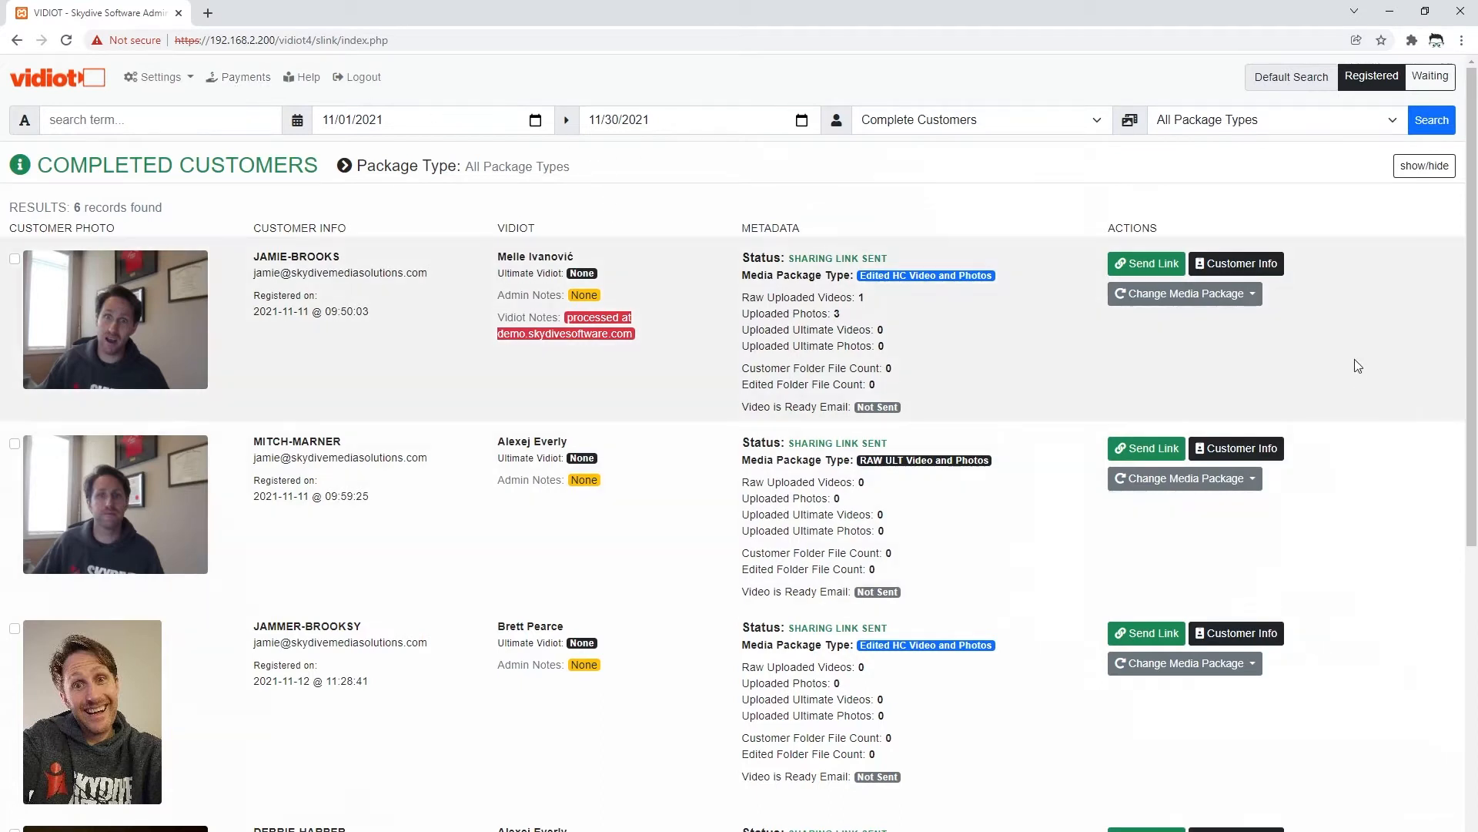
click(907, 122)
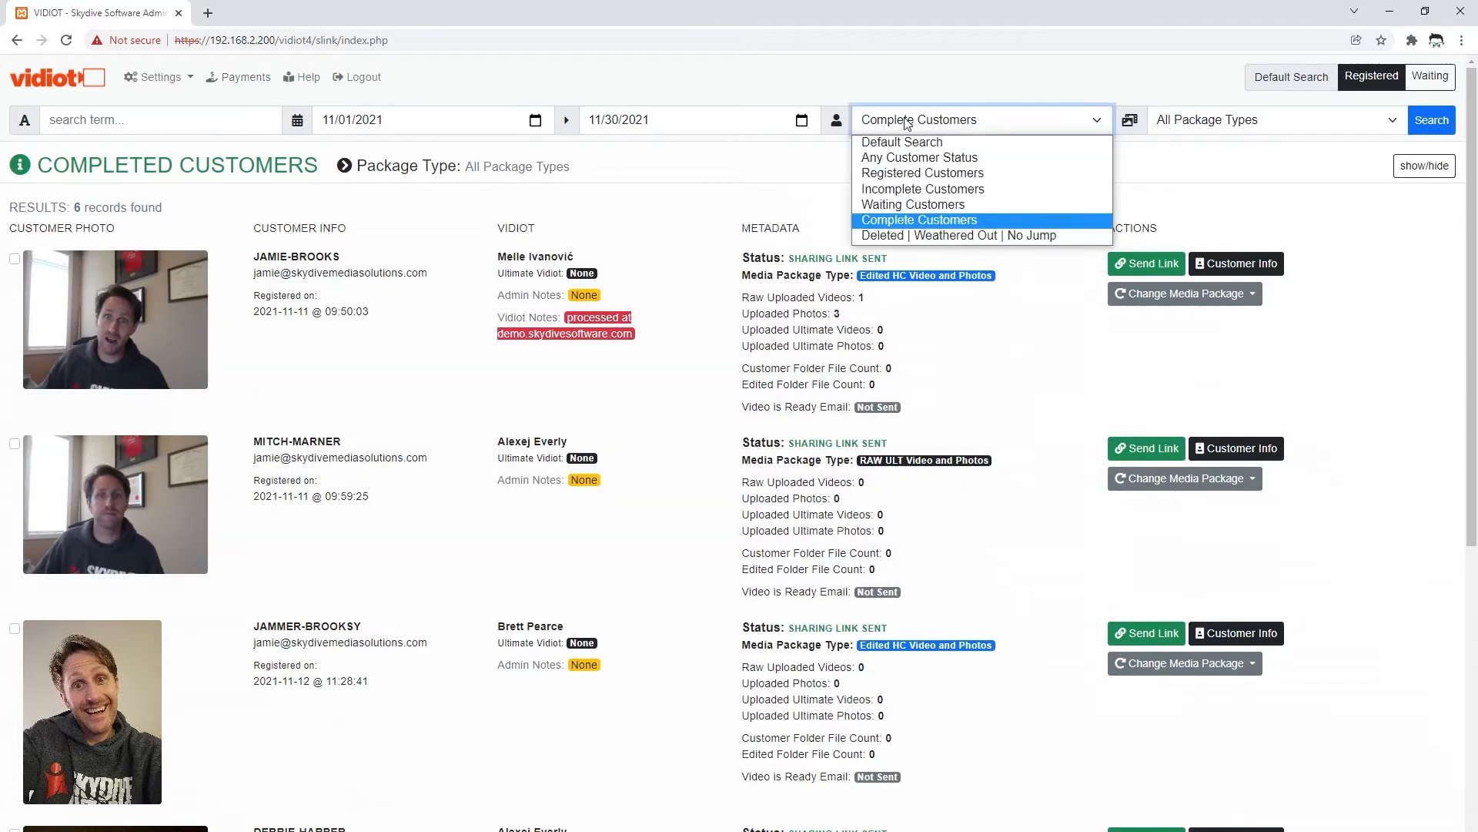
click(945, 238)
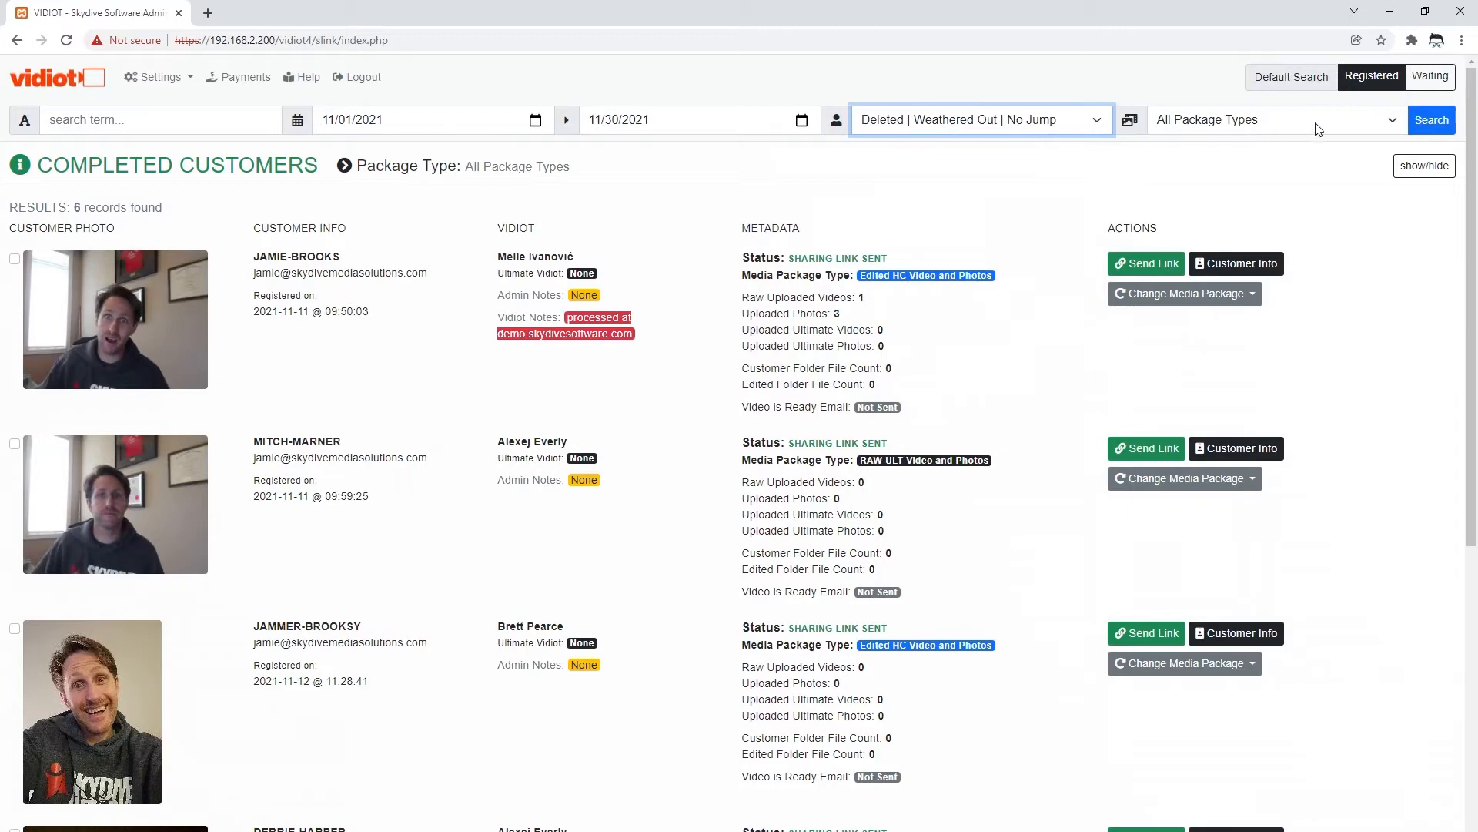
click(1433, 125)
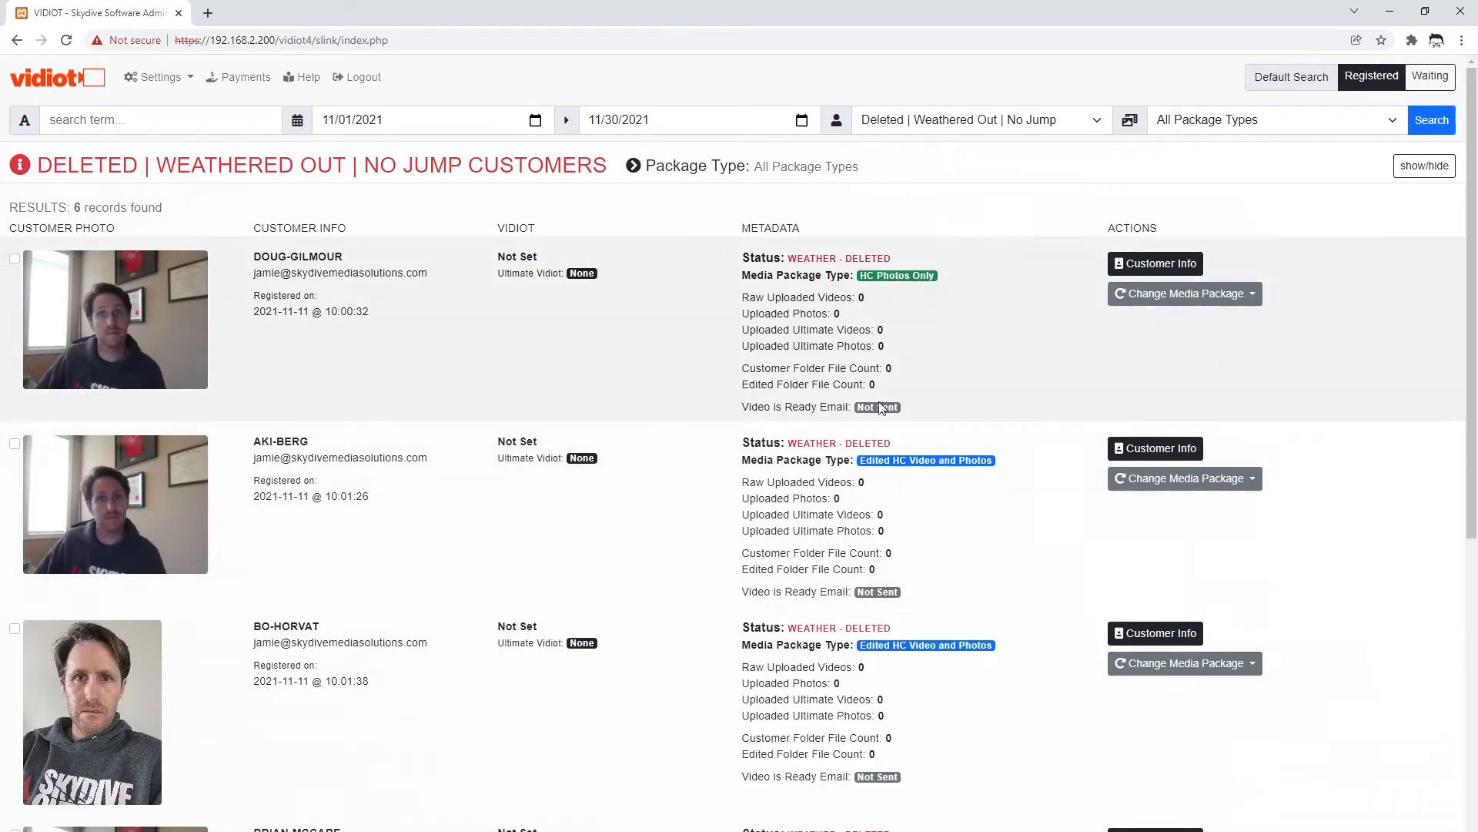
- Scroll through the six Weather - Deleted results and bring up the customer-status choices
scroll(801, 544, down, 1)
scroll(800, 546, down, 5)
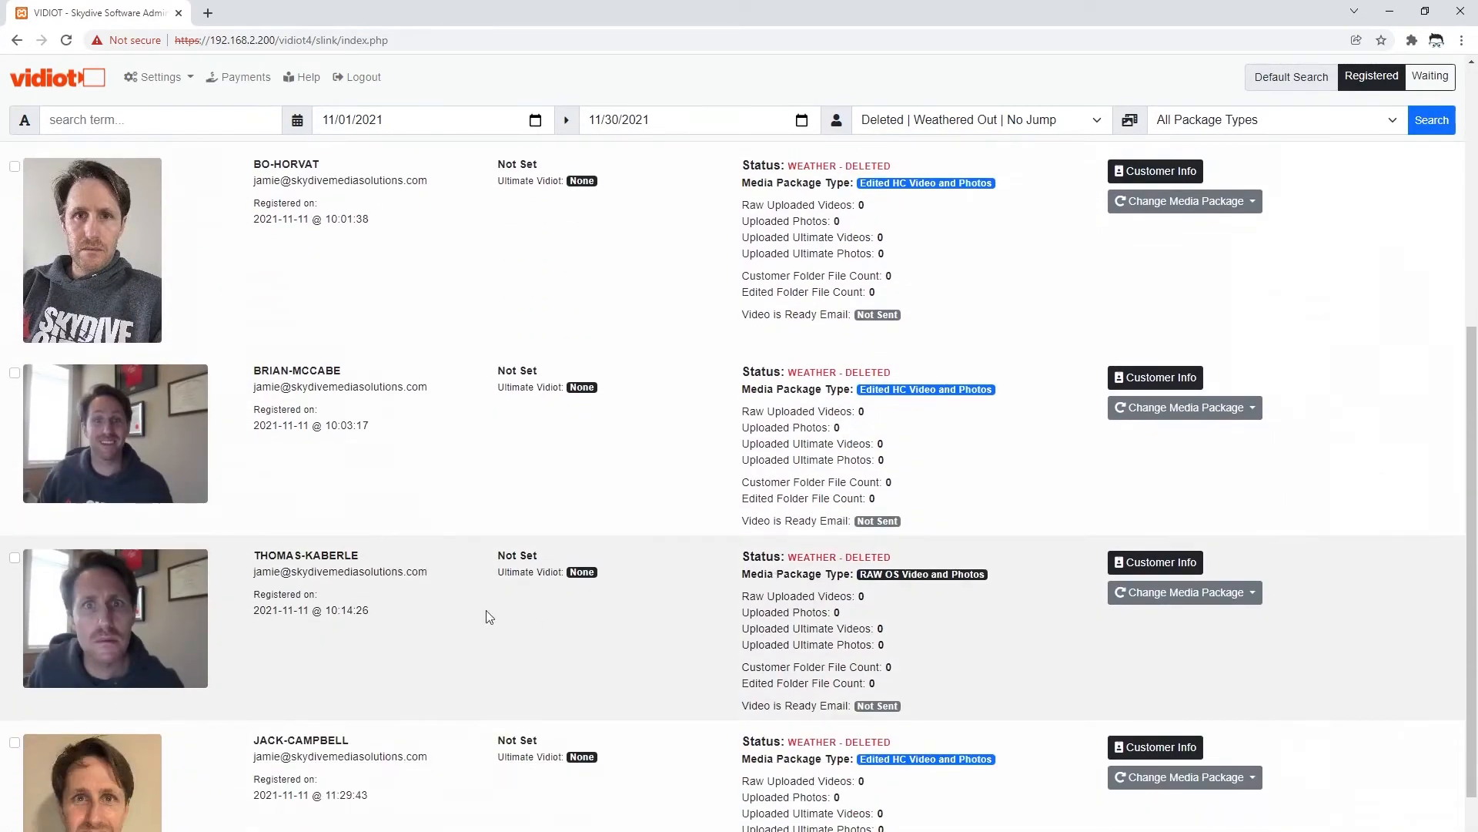
scroll(489, 614, up, 5)
scroll(348, 616, up, 1)
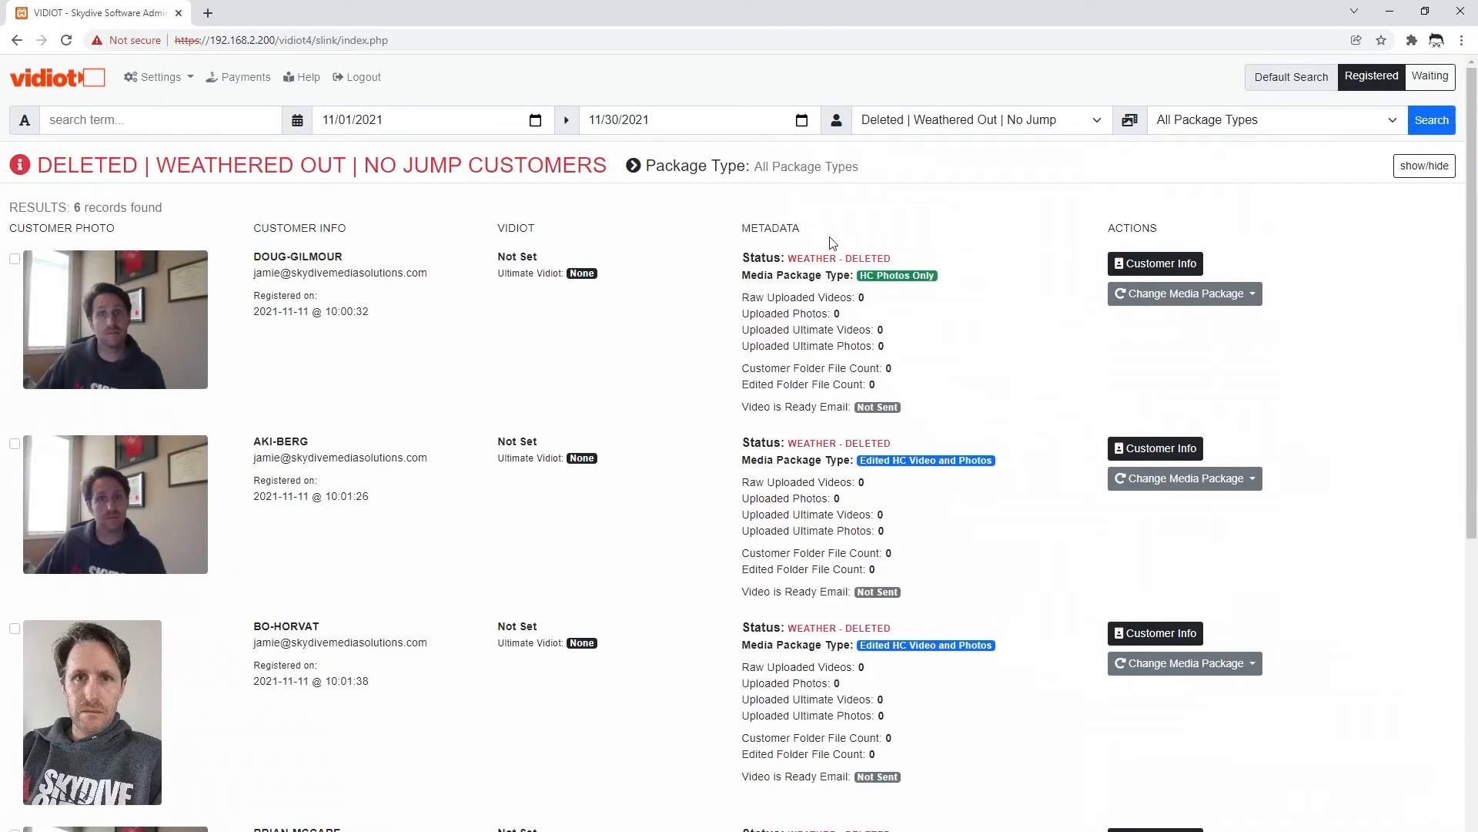
click(978, 122)
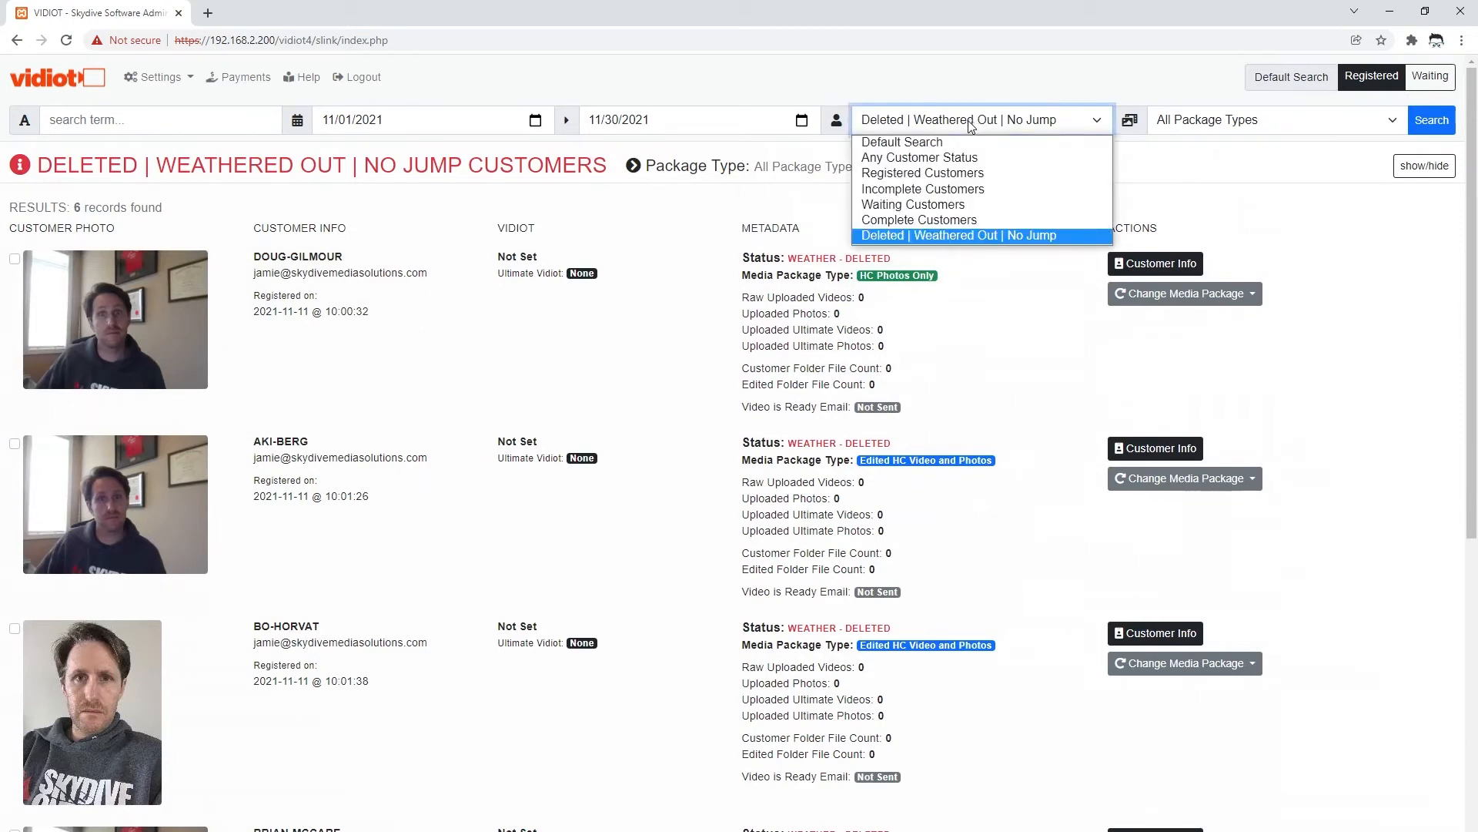
- Search Registered, then Waiting Customers (4 found for November 2021), and reset the filter to Registered
click(916, 174)
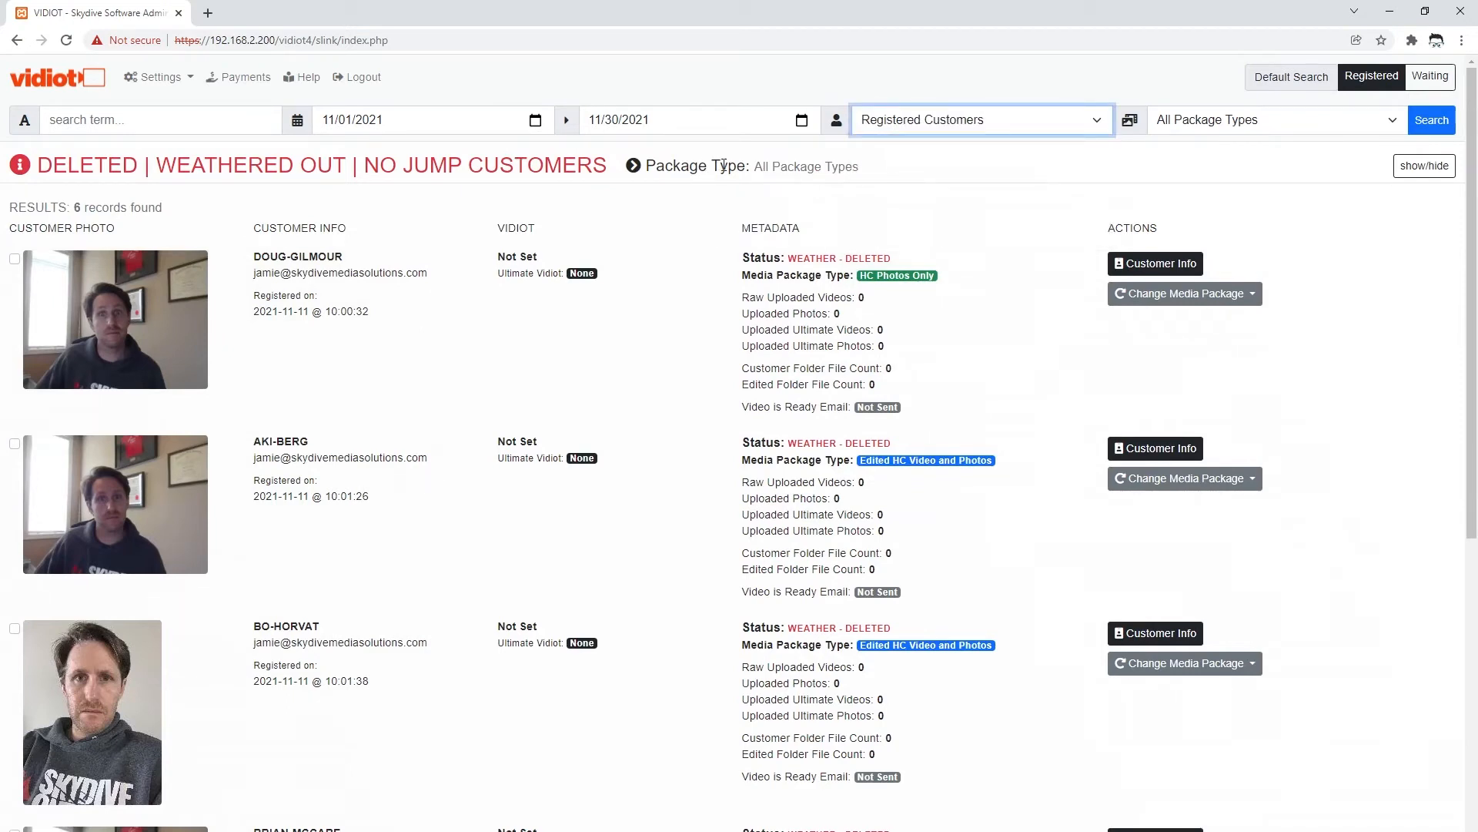
click(1419, 129)
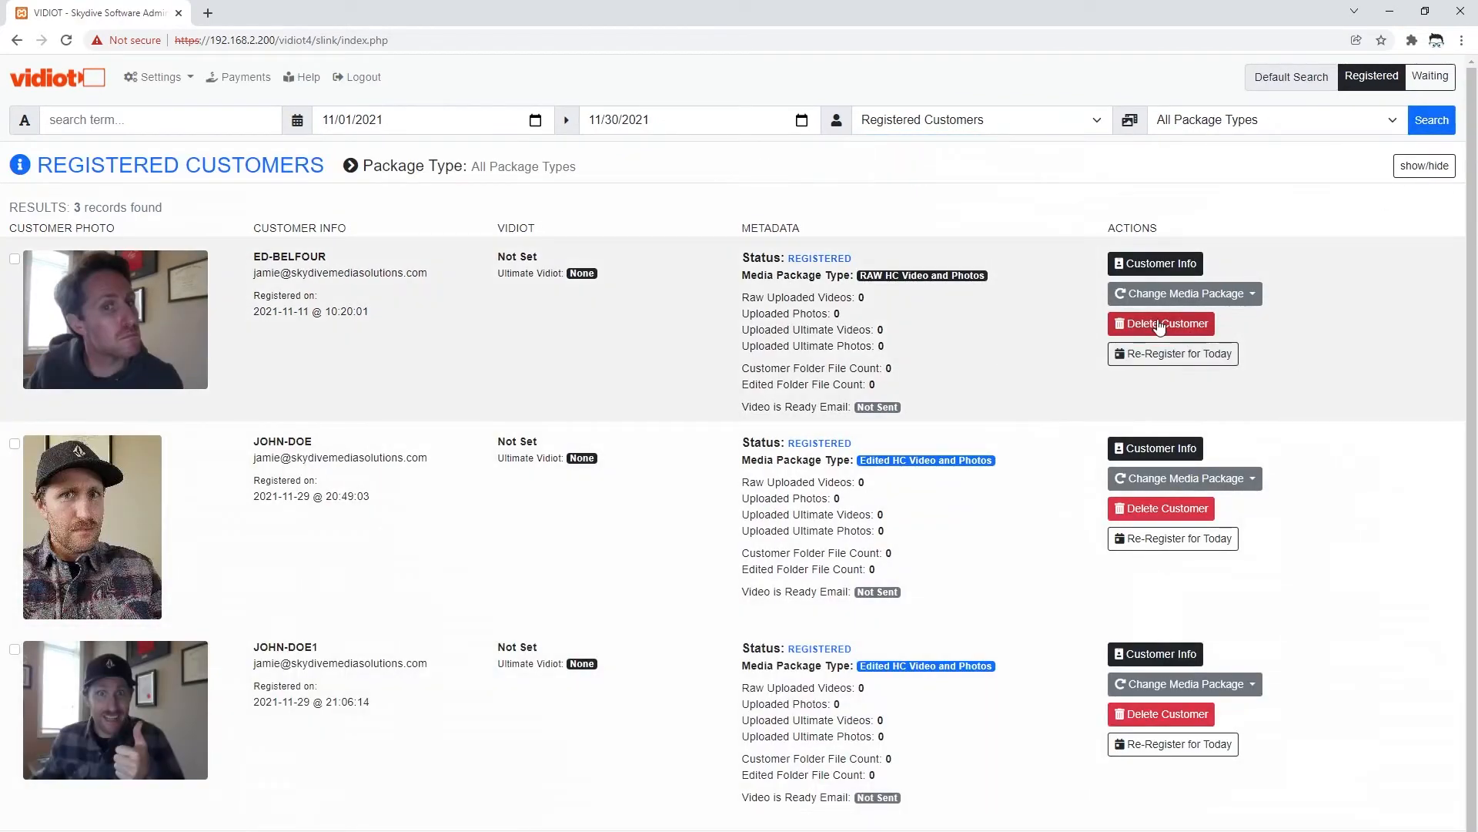
click(943, 125)
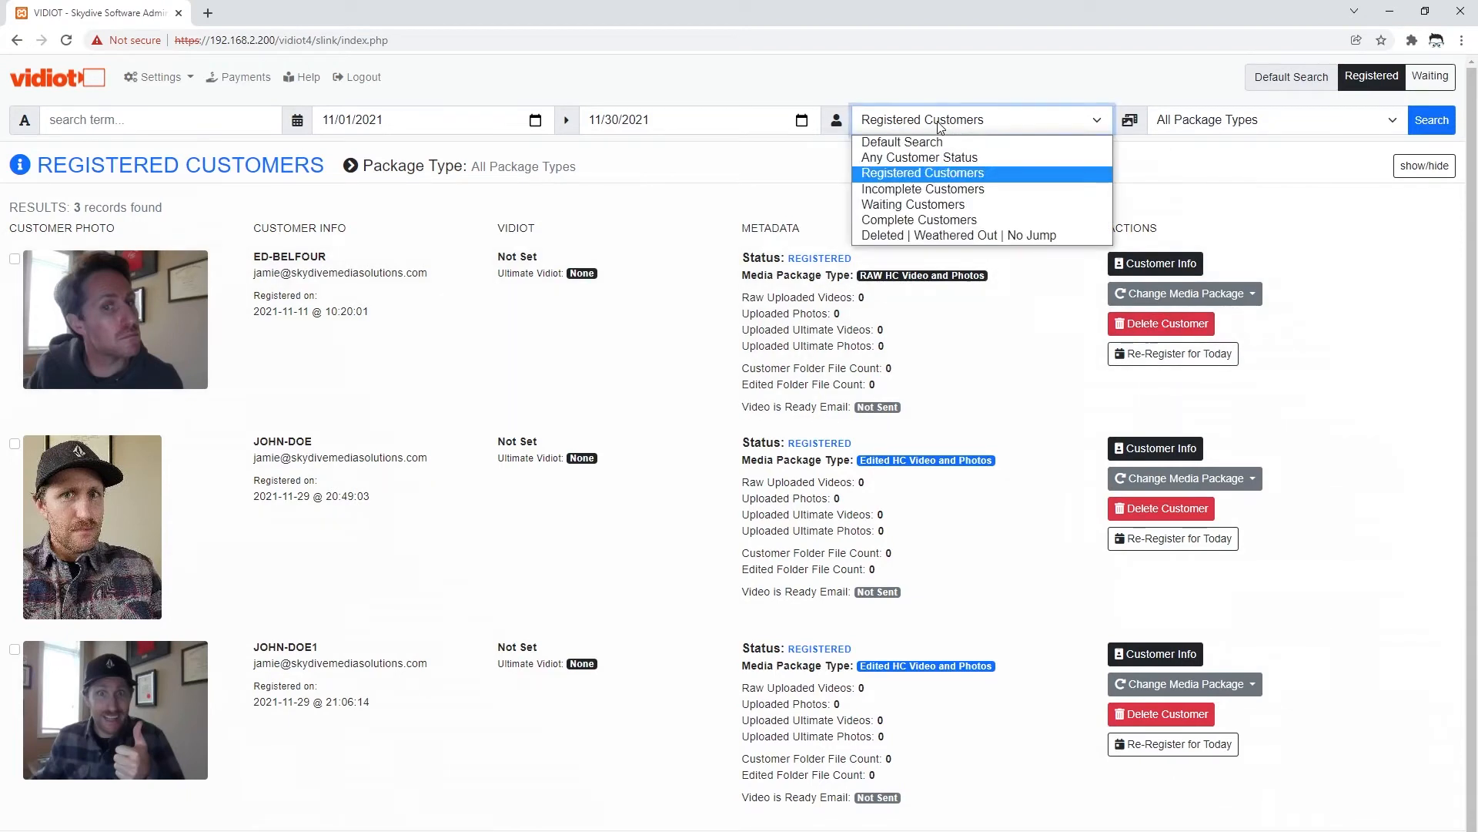
click(913, 205)
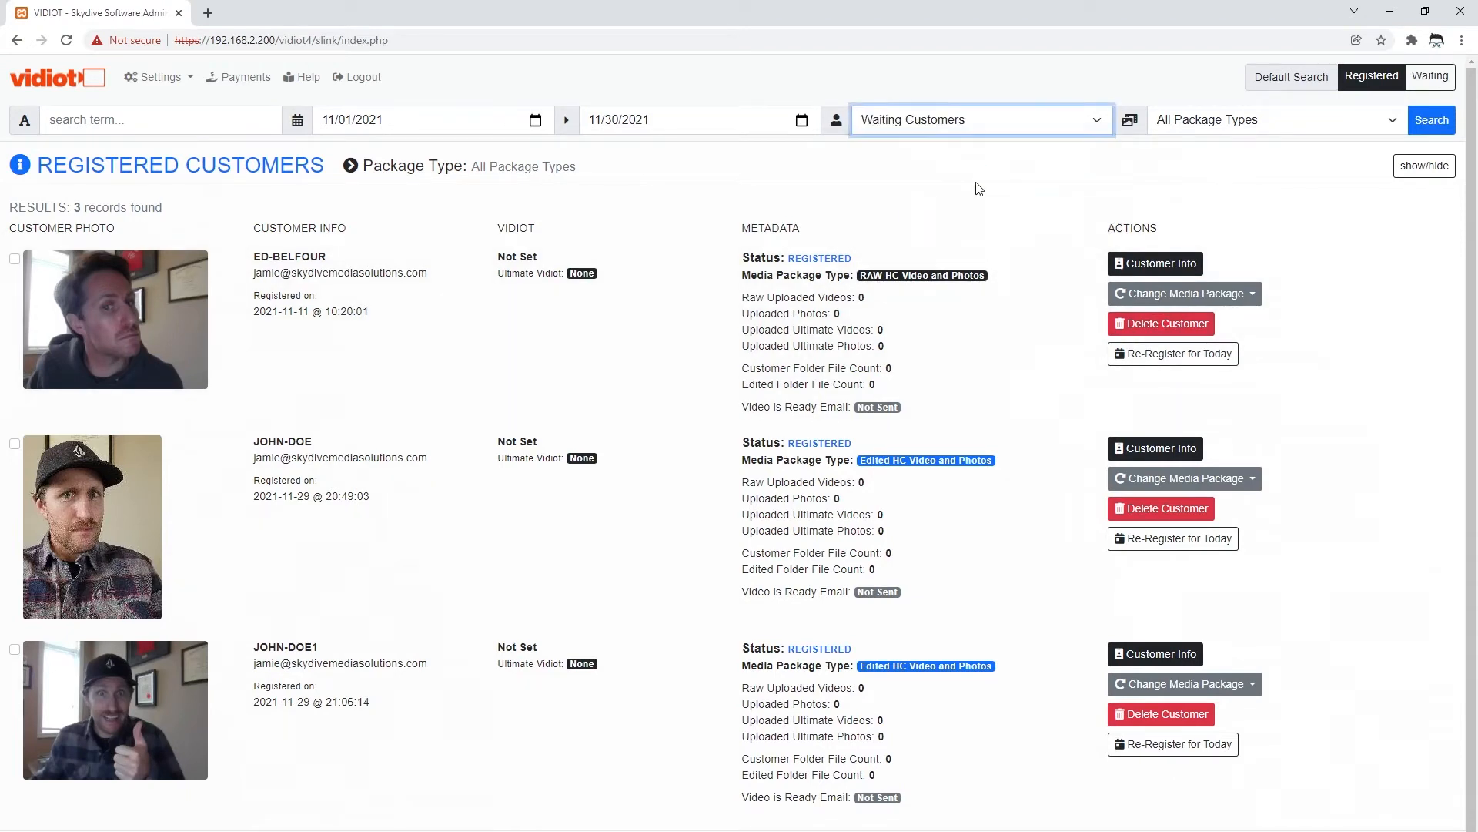
click(1430, 126)
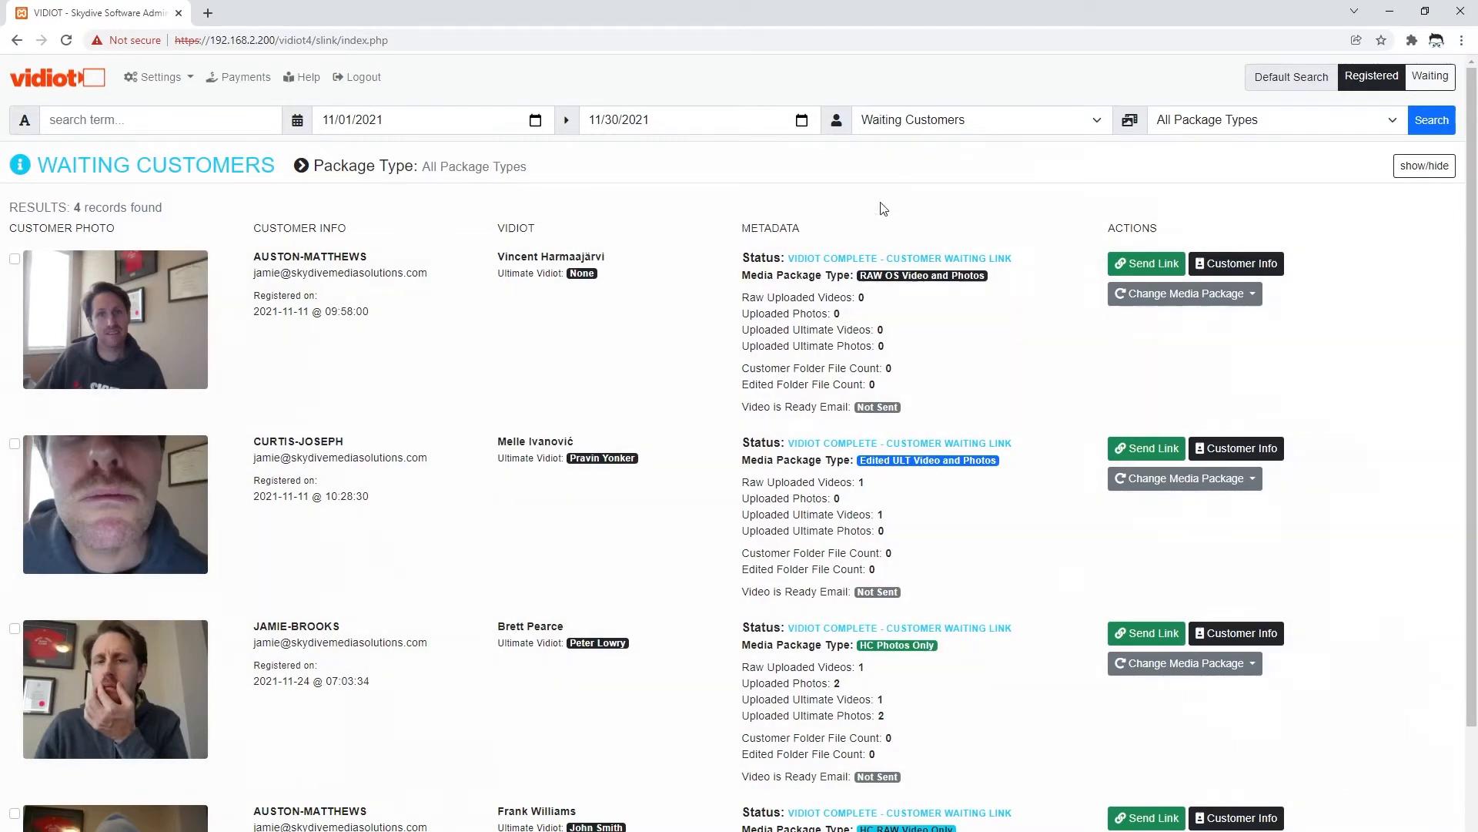
click(896, 122)
click(914, 177)
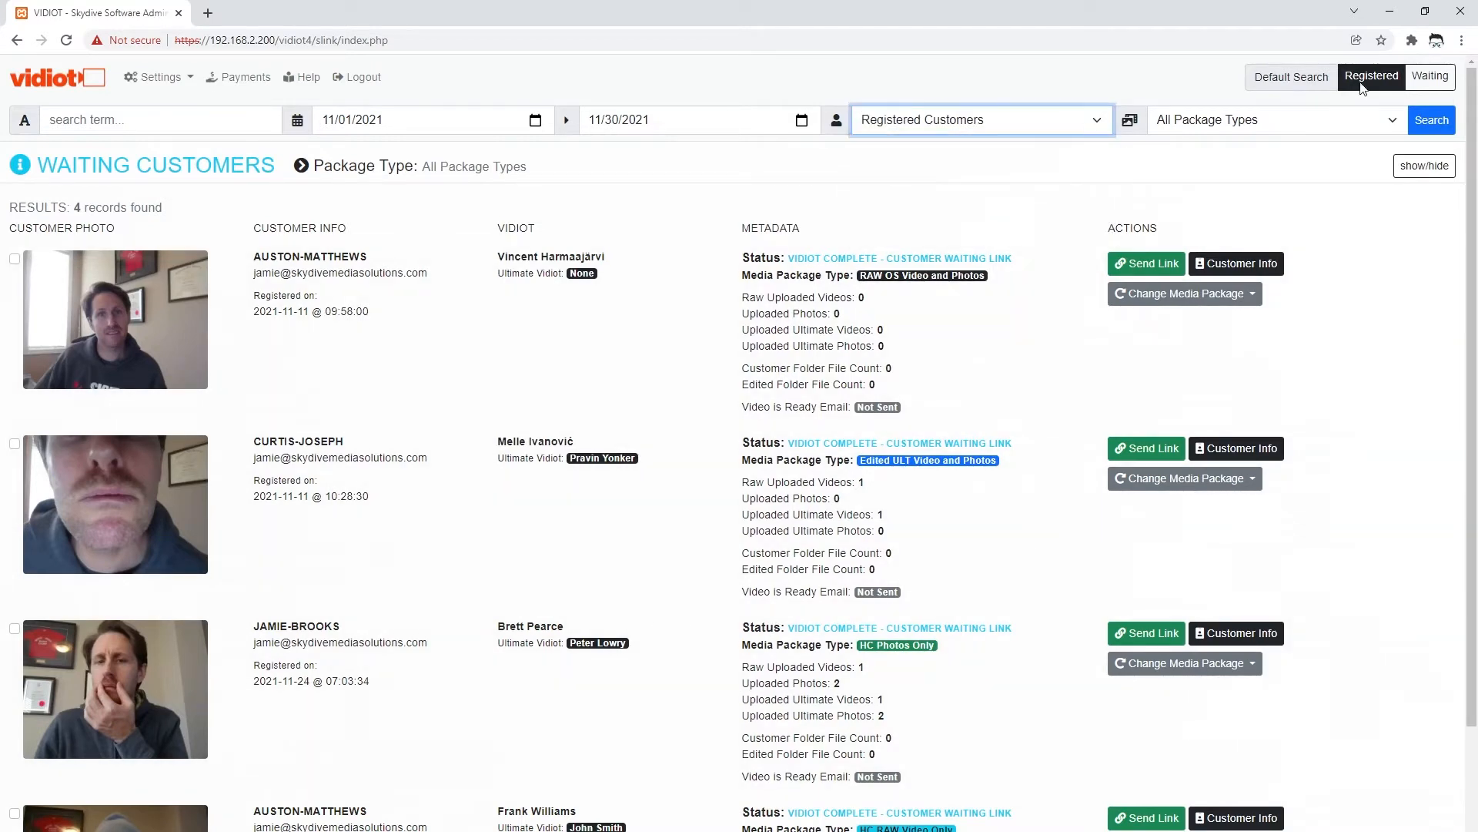
- Make Registered the default search, now showing 3 records for 12/03/2021
click(1357, 86)
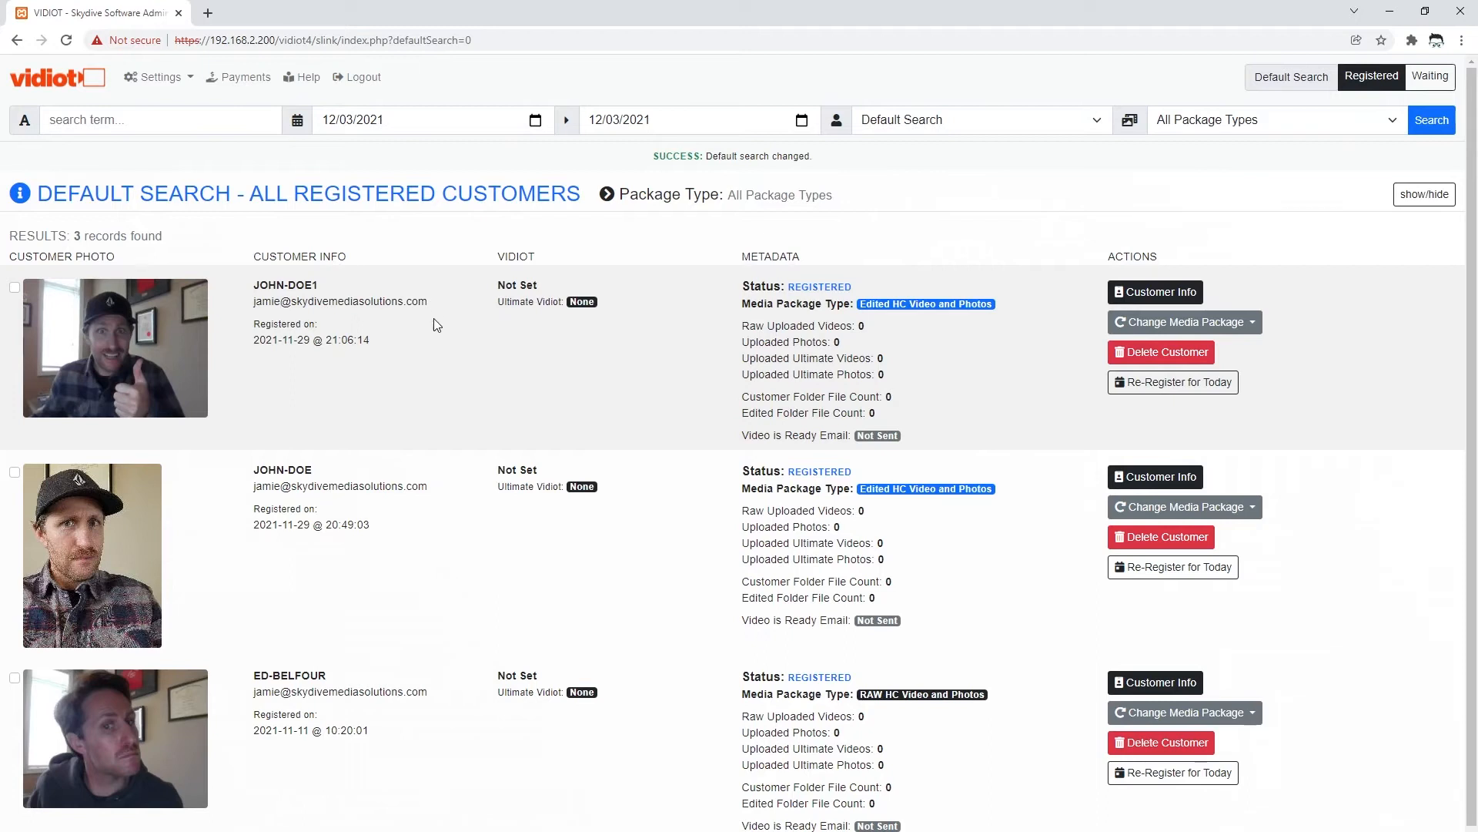
click(114, 118)
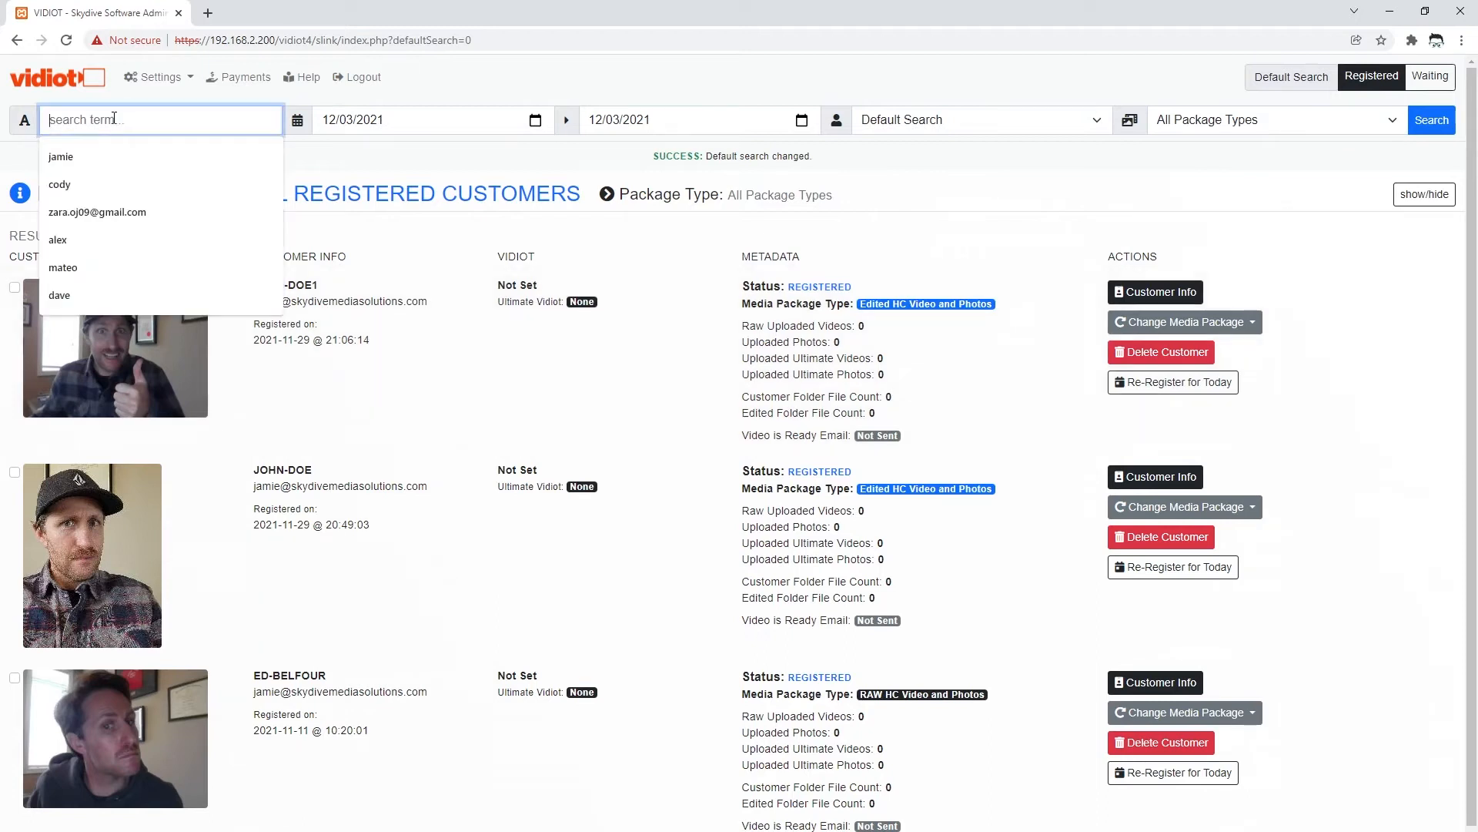
click(526, 420)
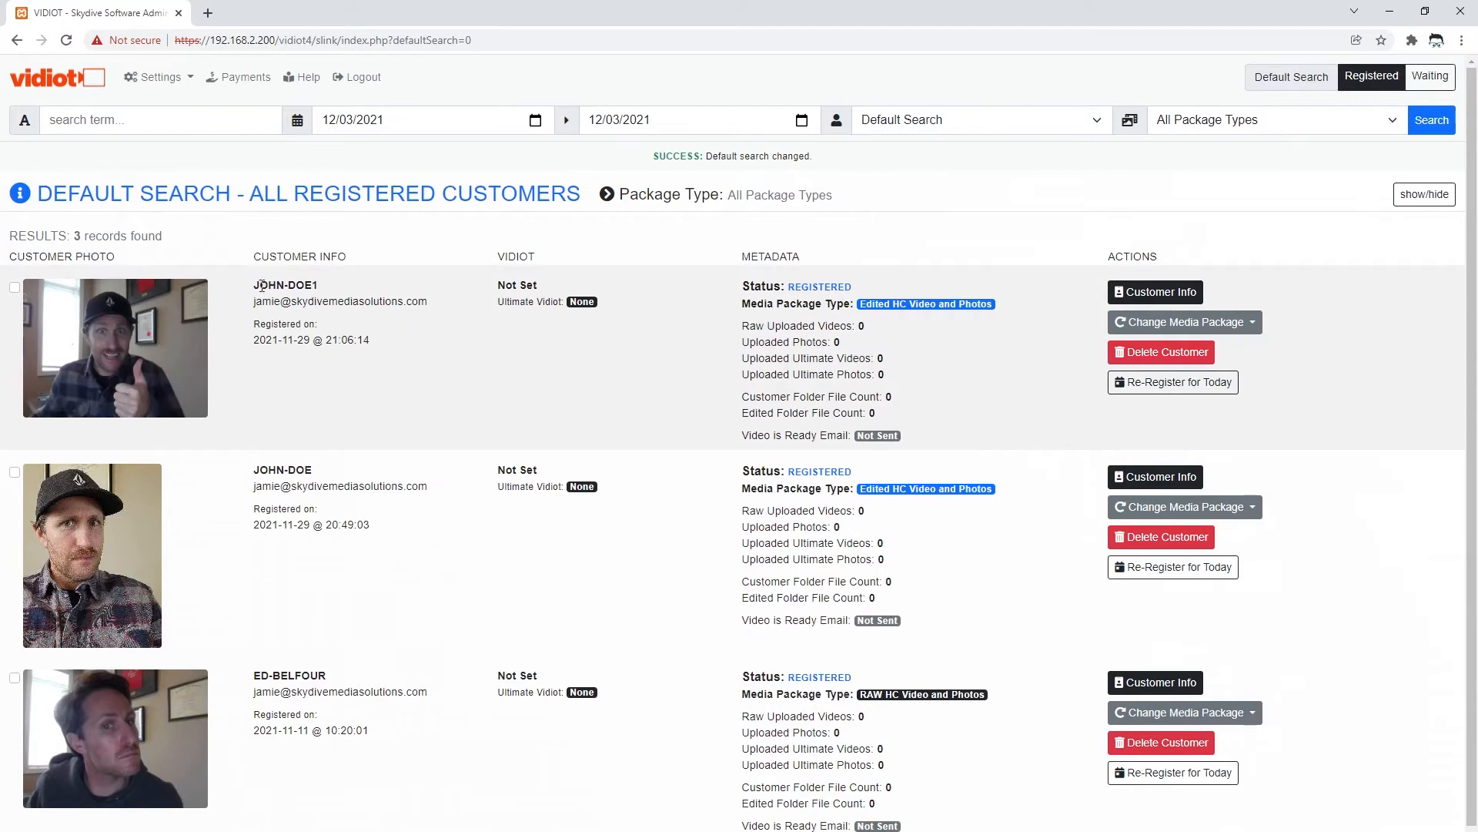
mouse_move(256, 285)
mouse_down()
mouse_move(318, 284)
mouse_move(254, 285)
mouse_up()
click(316, 283)
click(465, 406)
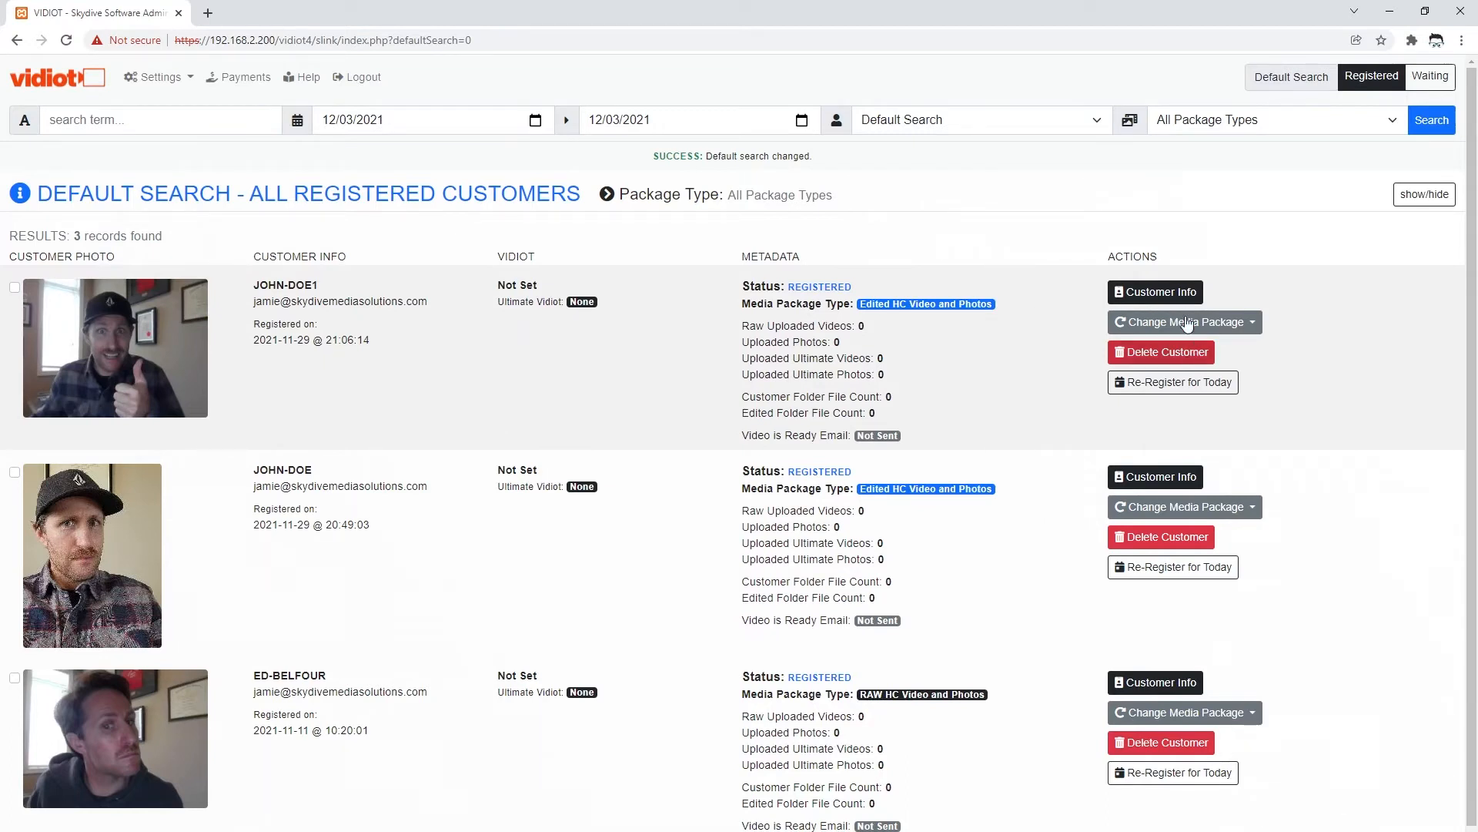
- Re-register the first customer for today, giving a 2021-12-03 registration date
click(1158, 385)
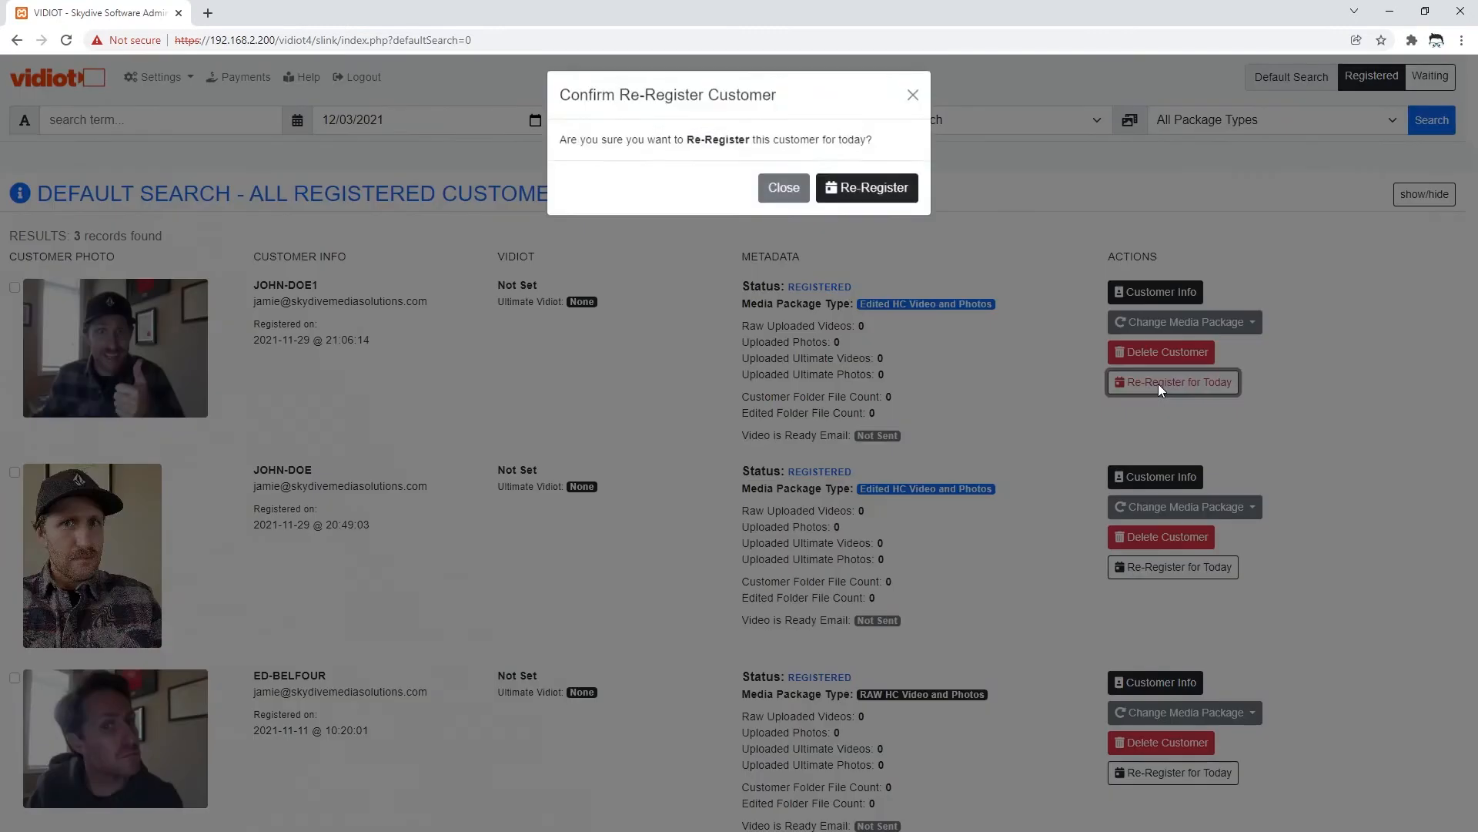
click(873, 202)
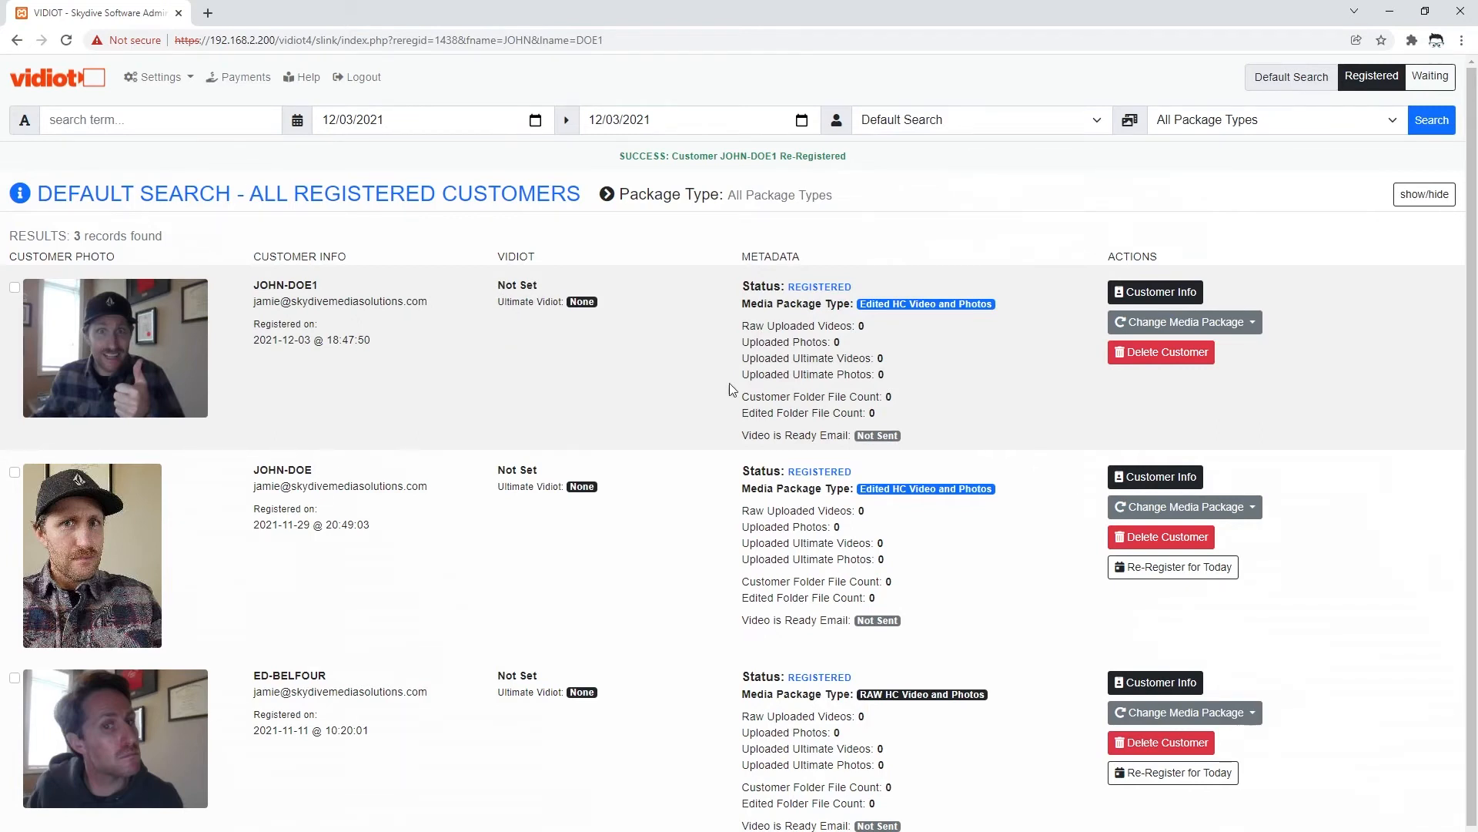
- Show the Change Media Package choices for the first customer, currently Edited HC Video and Photos
drag(790, 288, 858, 283)
click(945, 356)
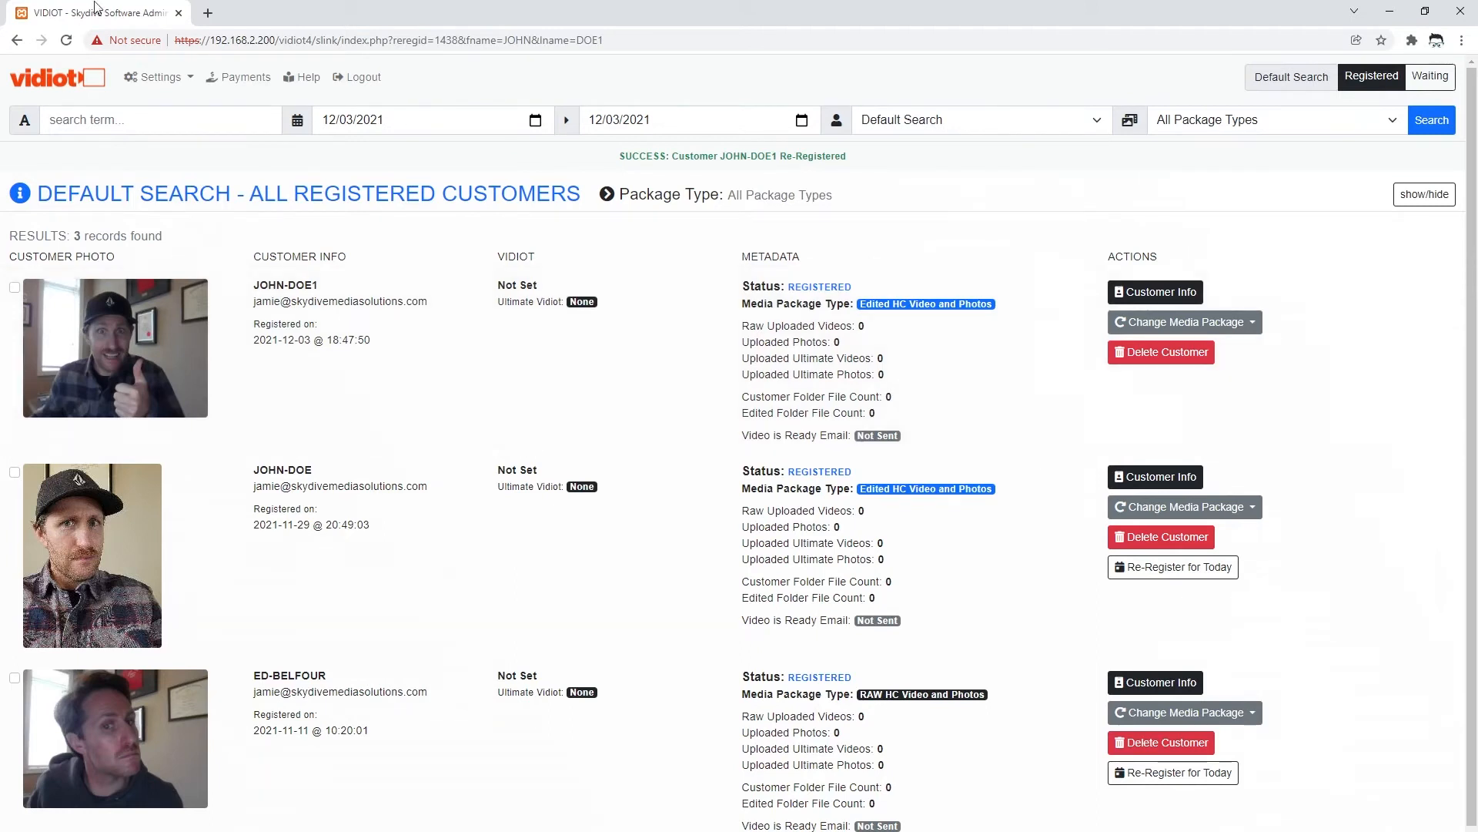
click(191, 80)
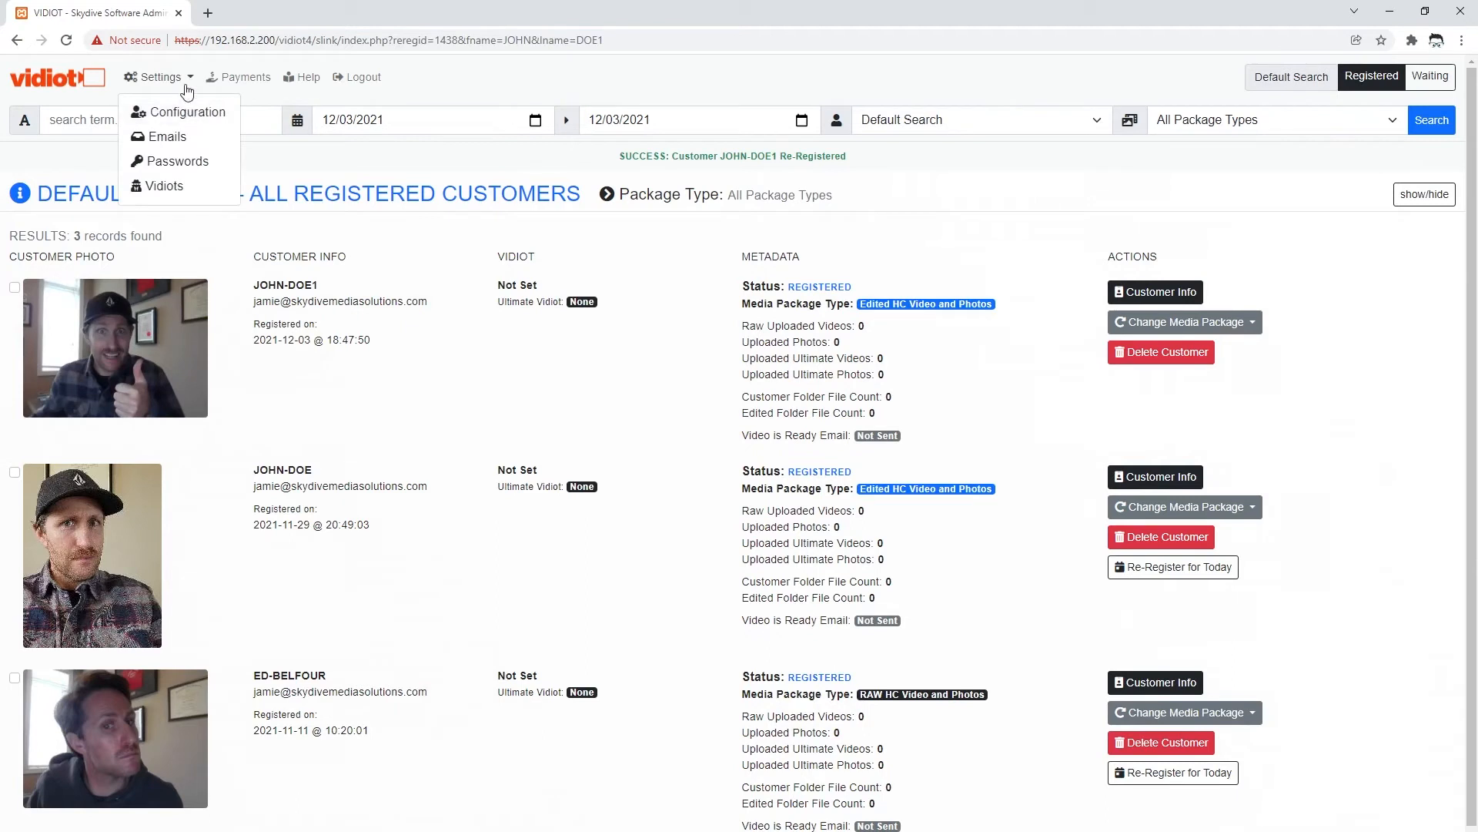
click(191, 80)
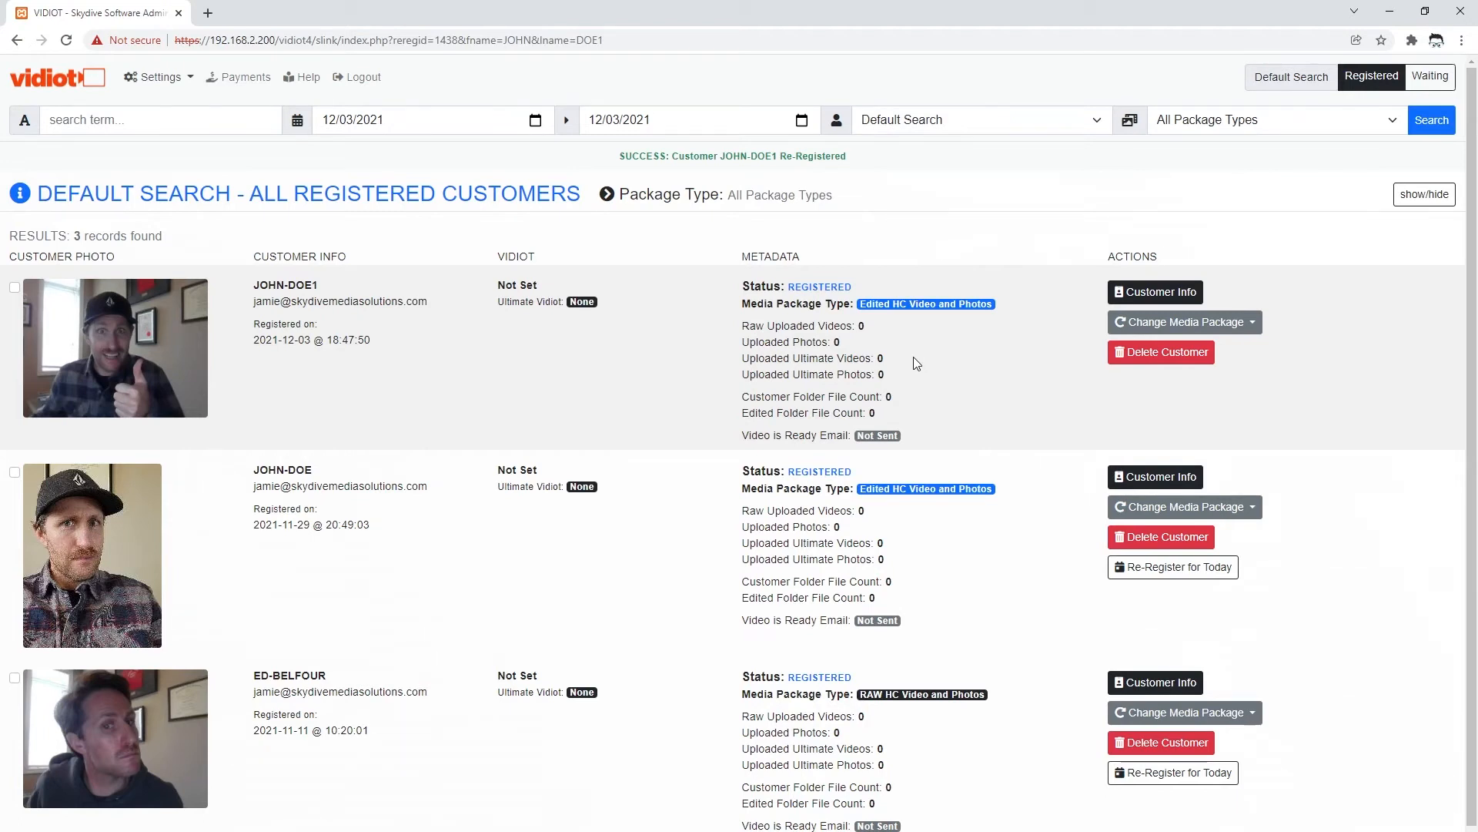
click(1227, 327)
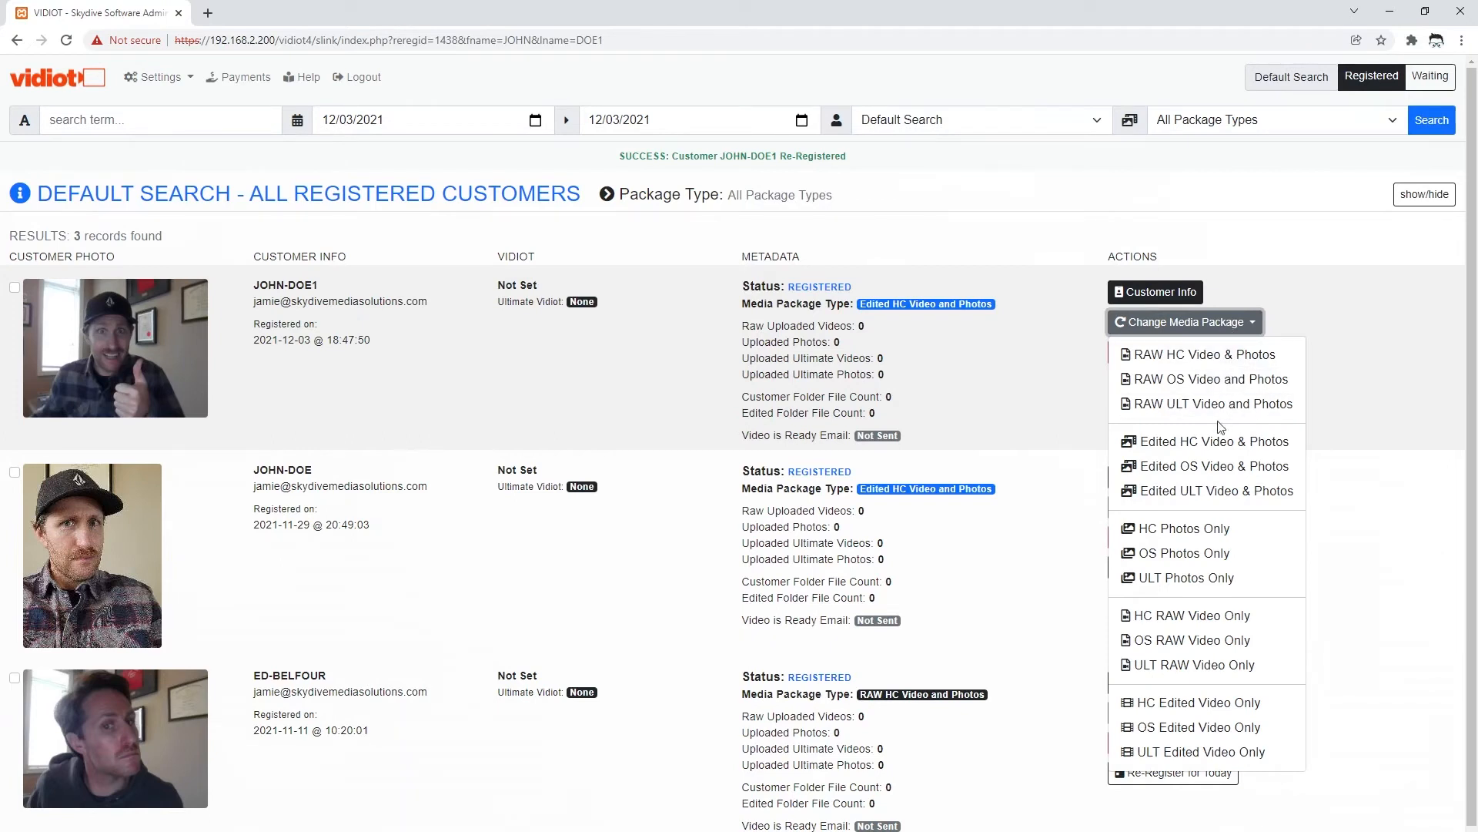
- Switch the first customer's package from Edited HC to Edited ULT Video & Photos
click(1188, 493)
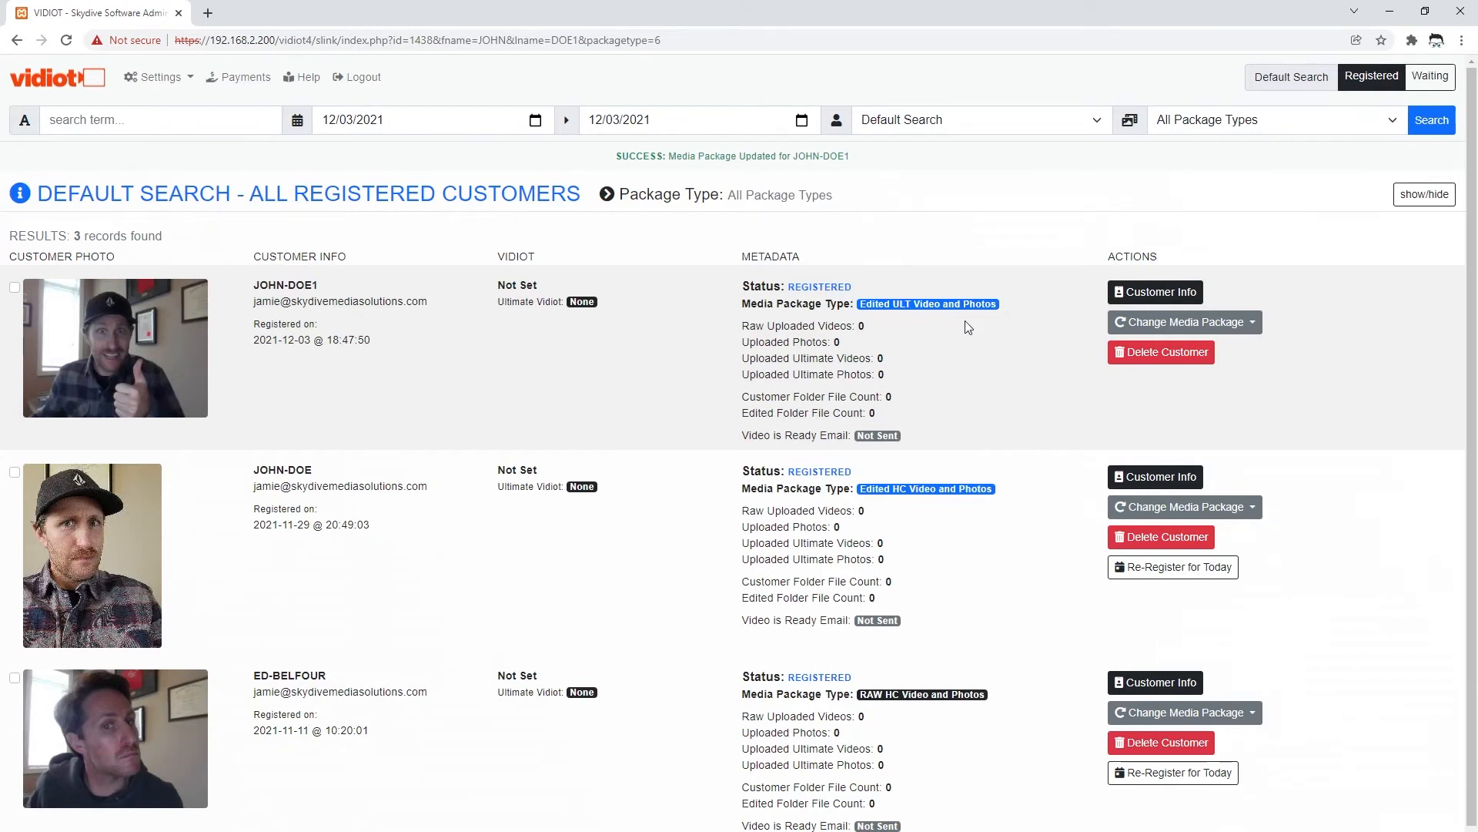
click(1244, 327)
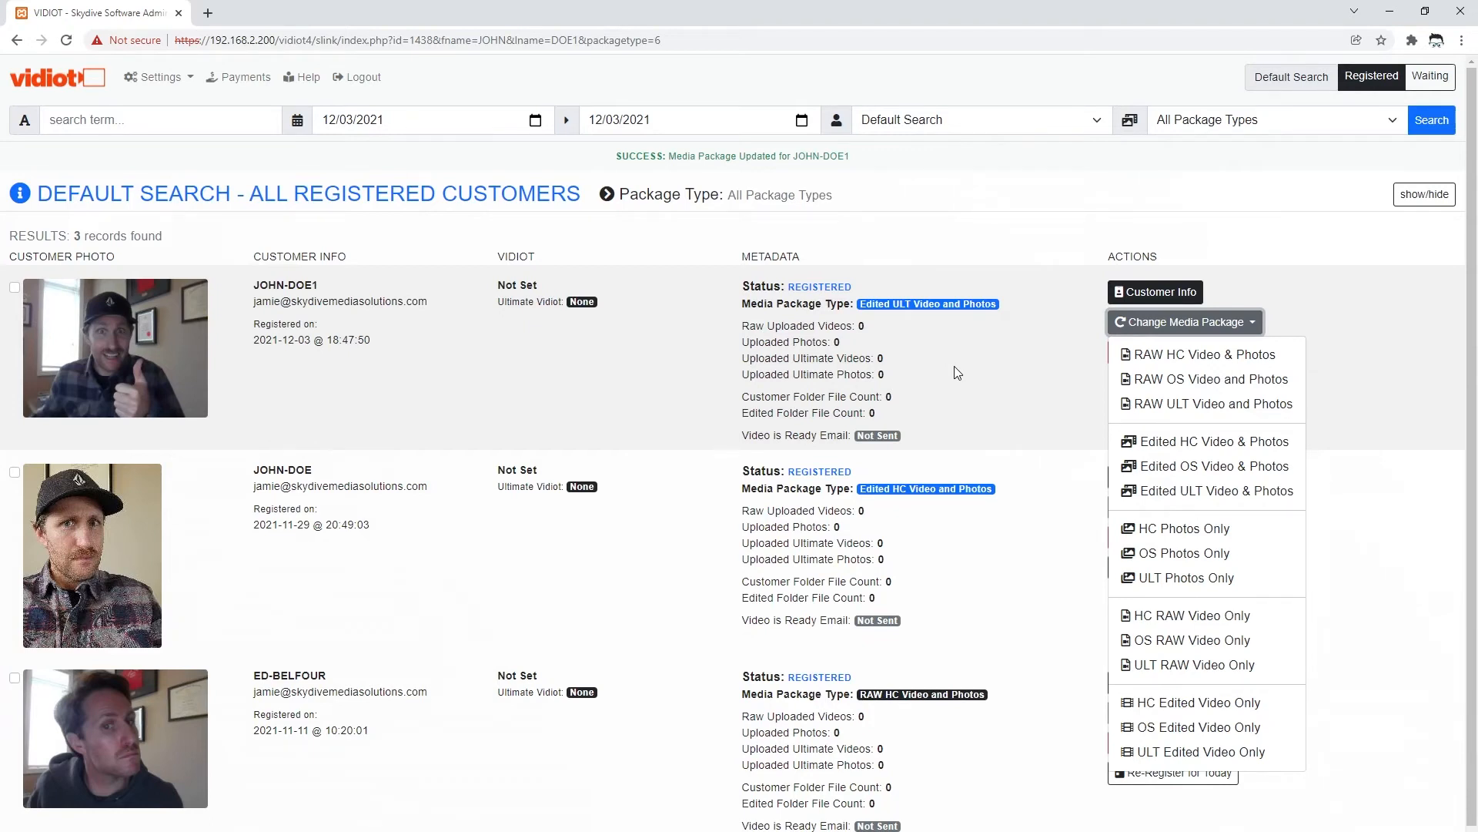
- Set the first customer's media package to HC Photos Only, leaving it unchanged afterwards
click(1191, 532)
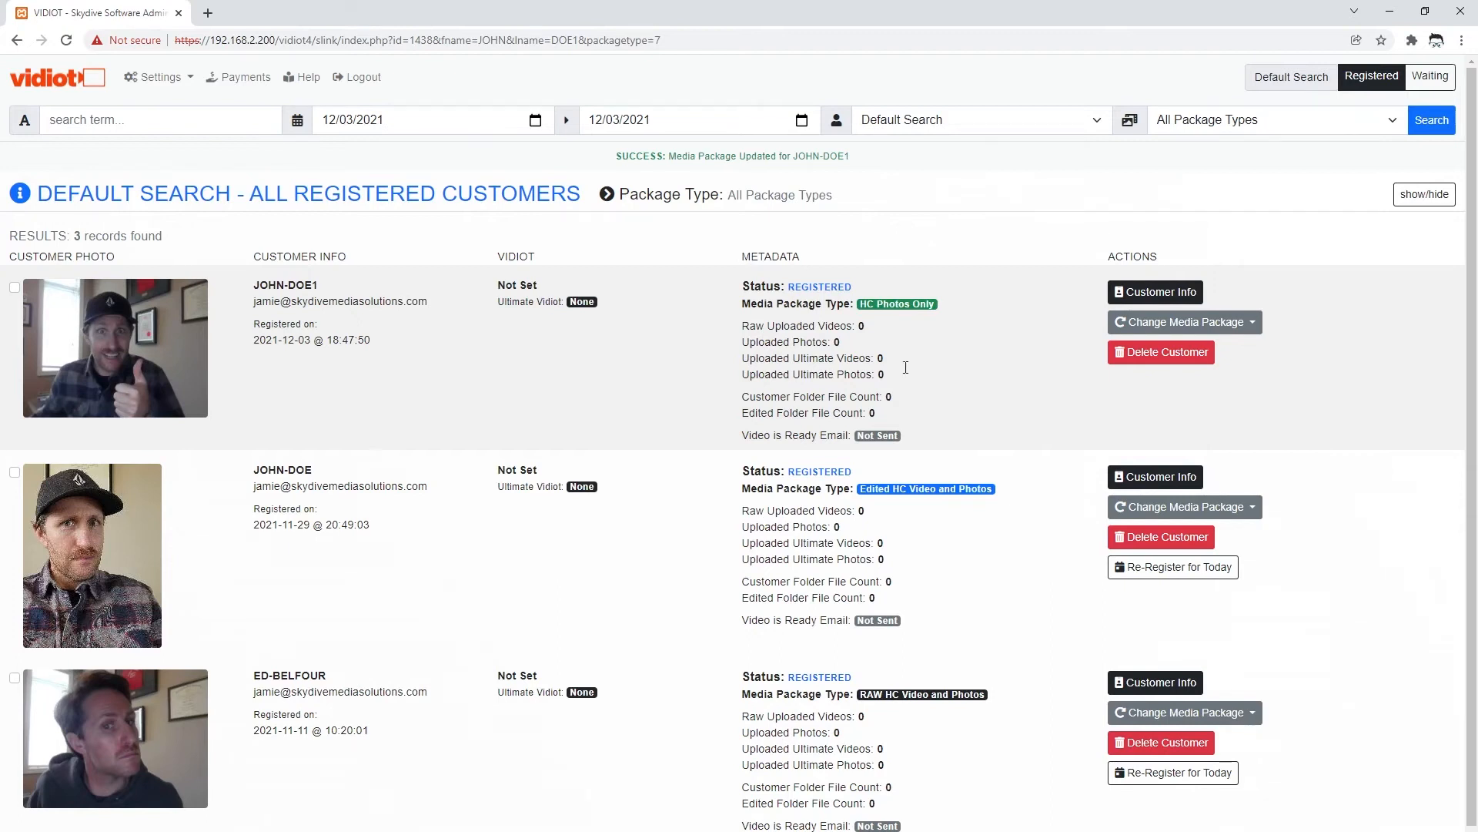
click(1252, 323)
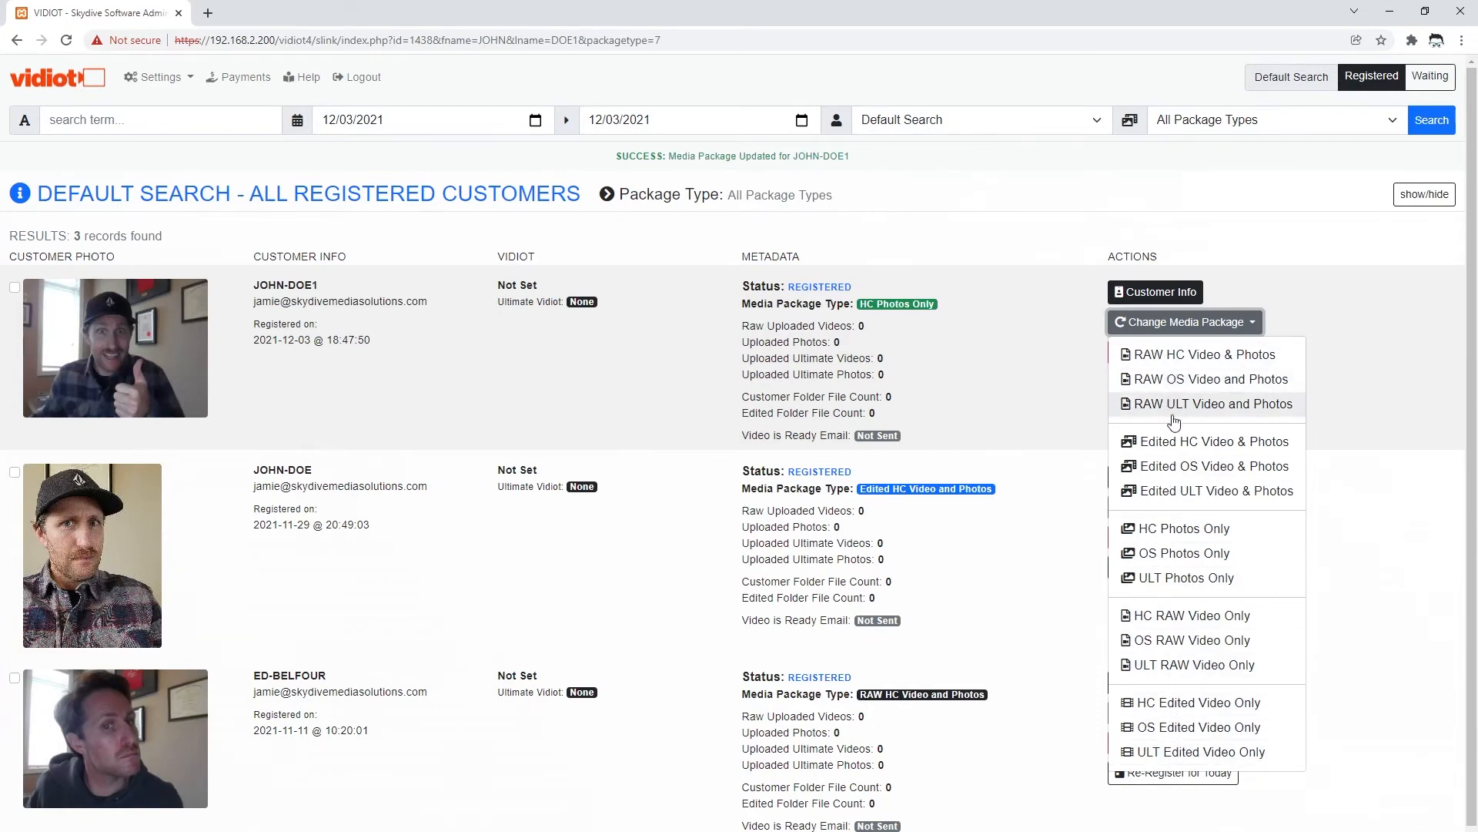
click(1355, 431)
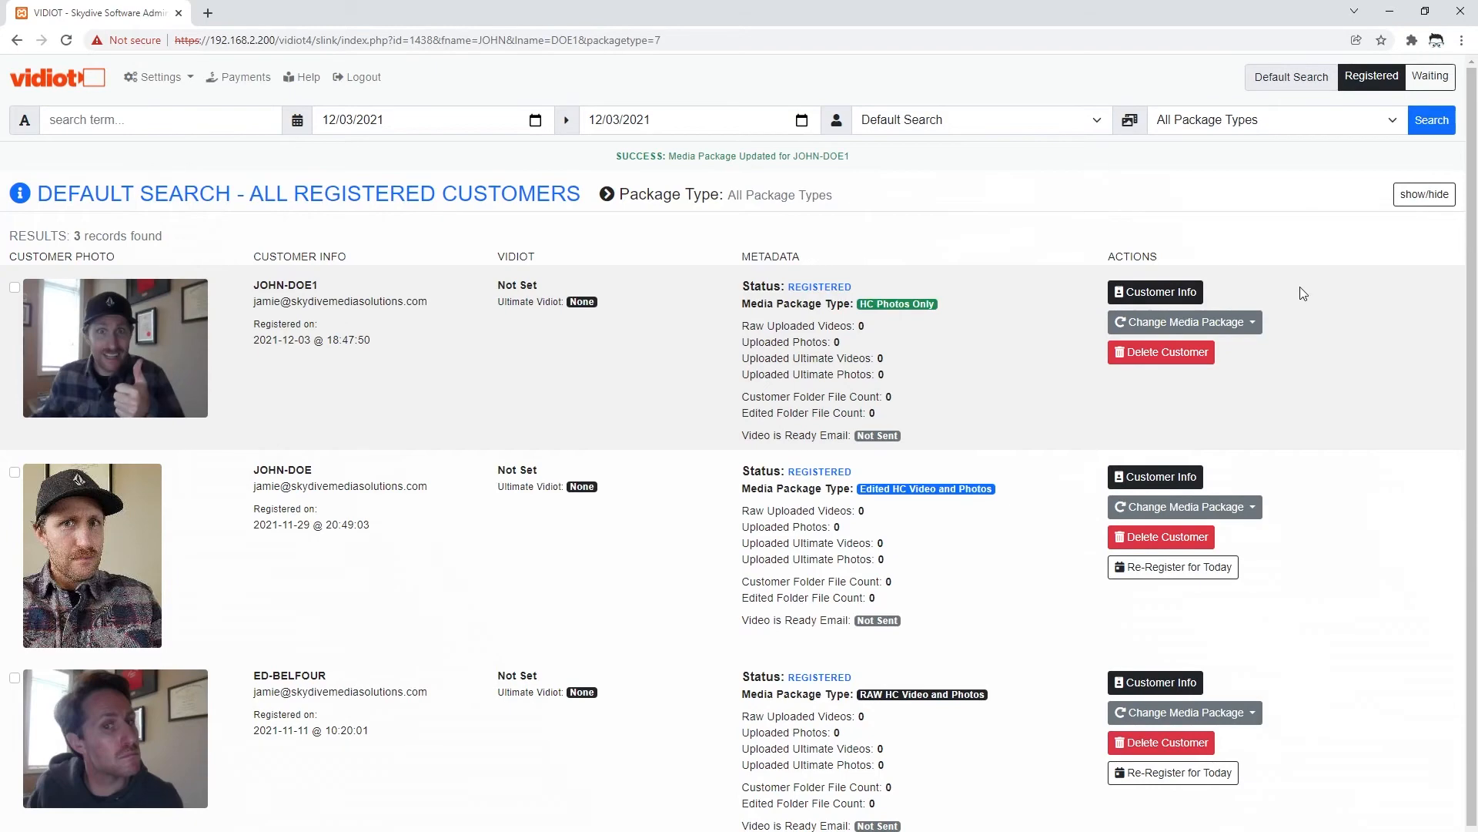
- In Customer Info, correct the first name's last two letters and save it with Update Name
click(1145, 289)
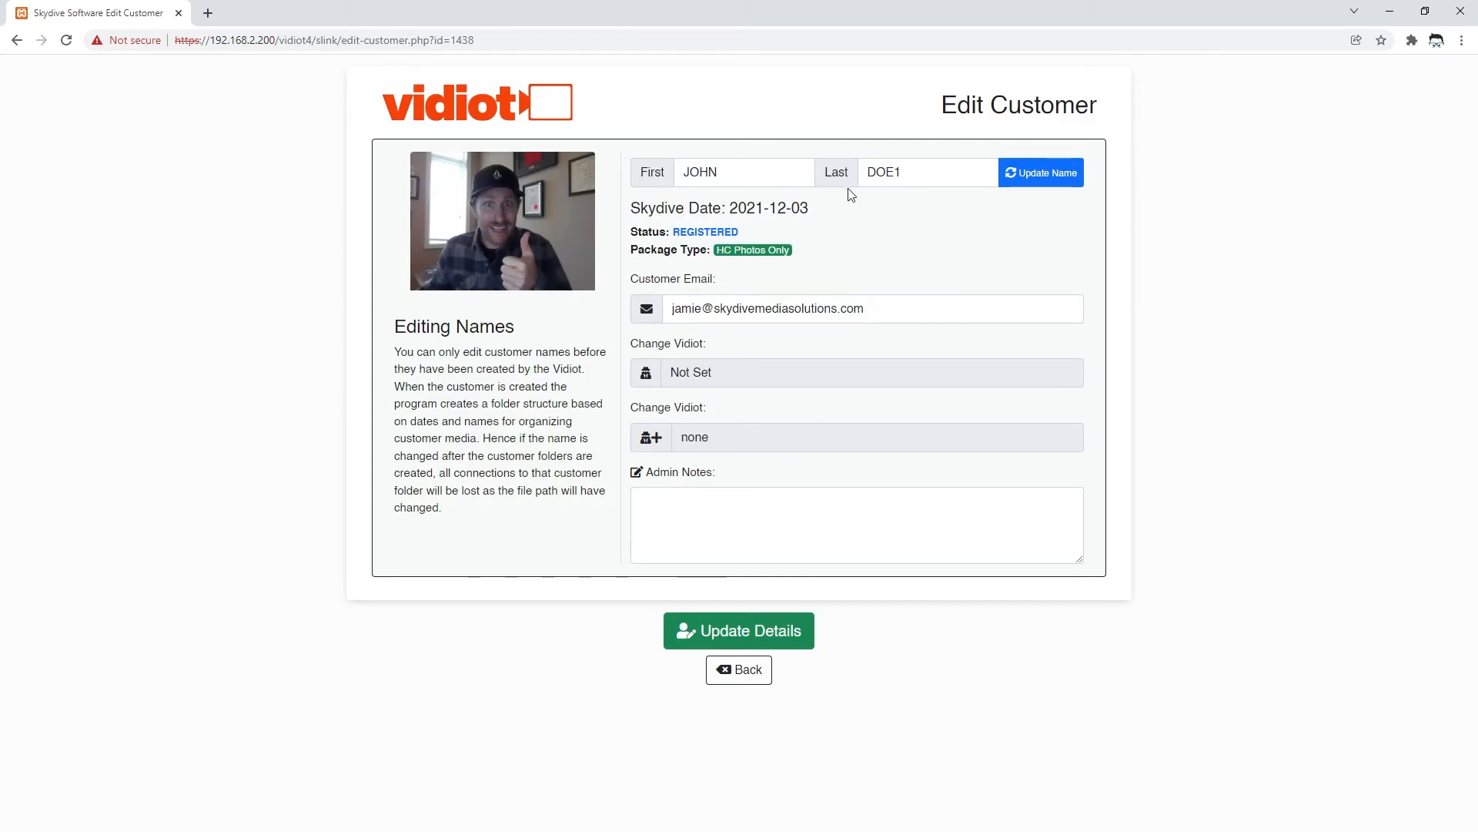
double_click(740, 174)
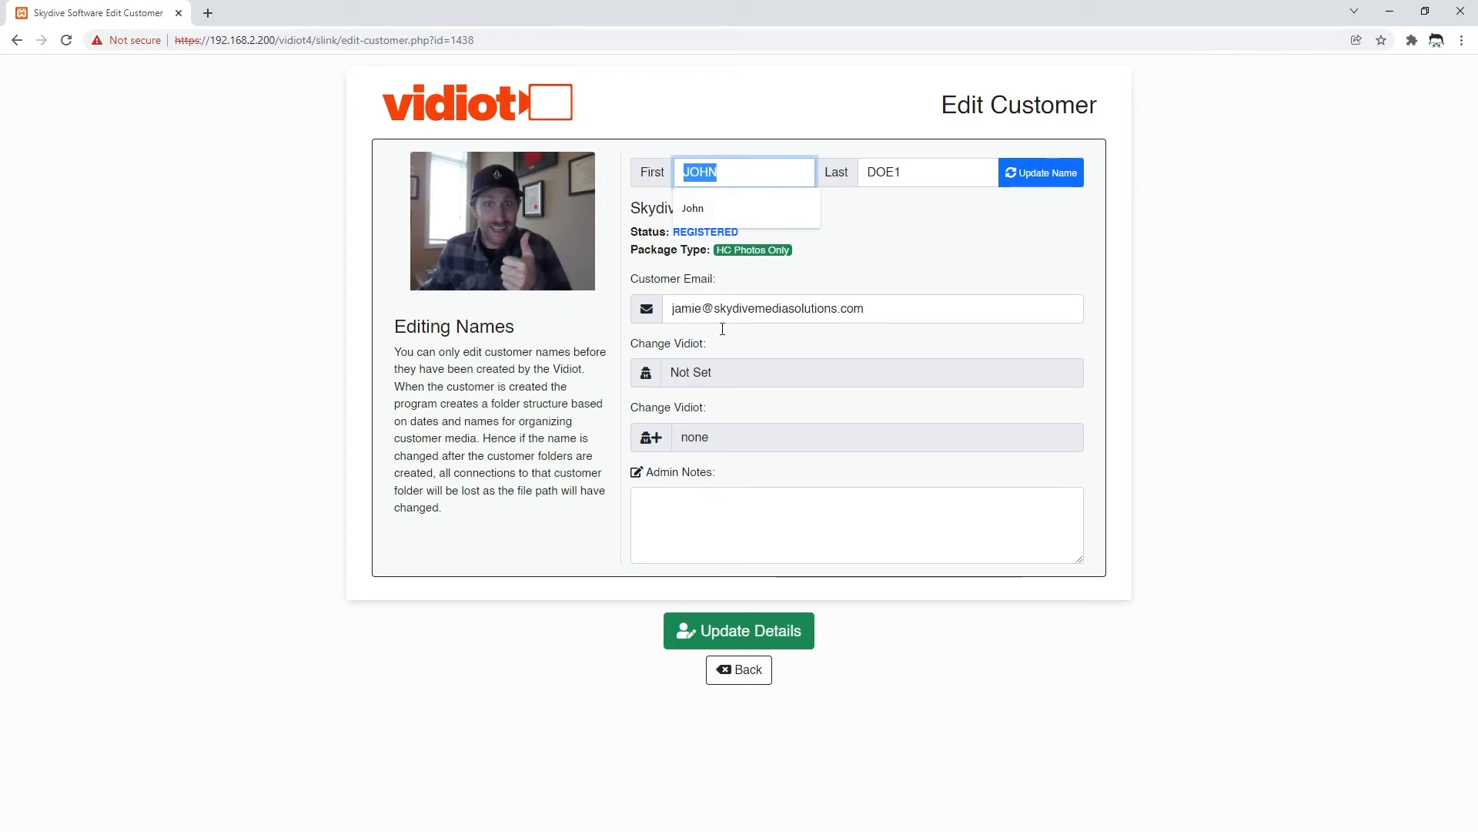
click(1001, 270)
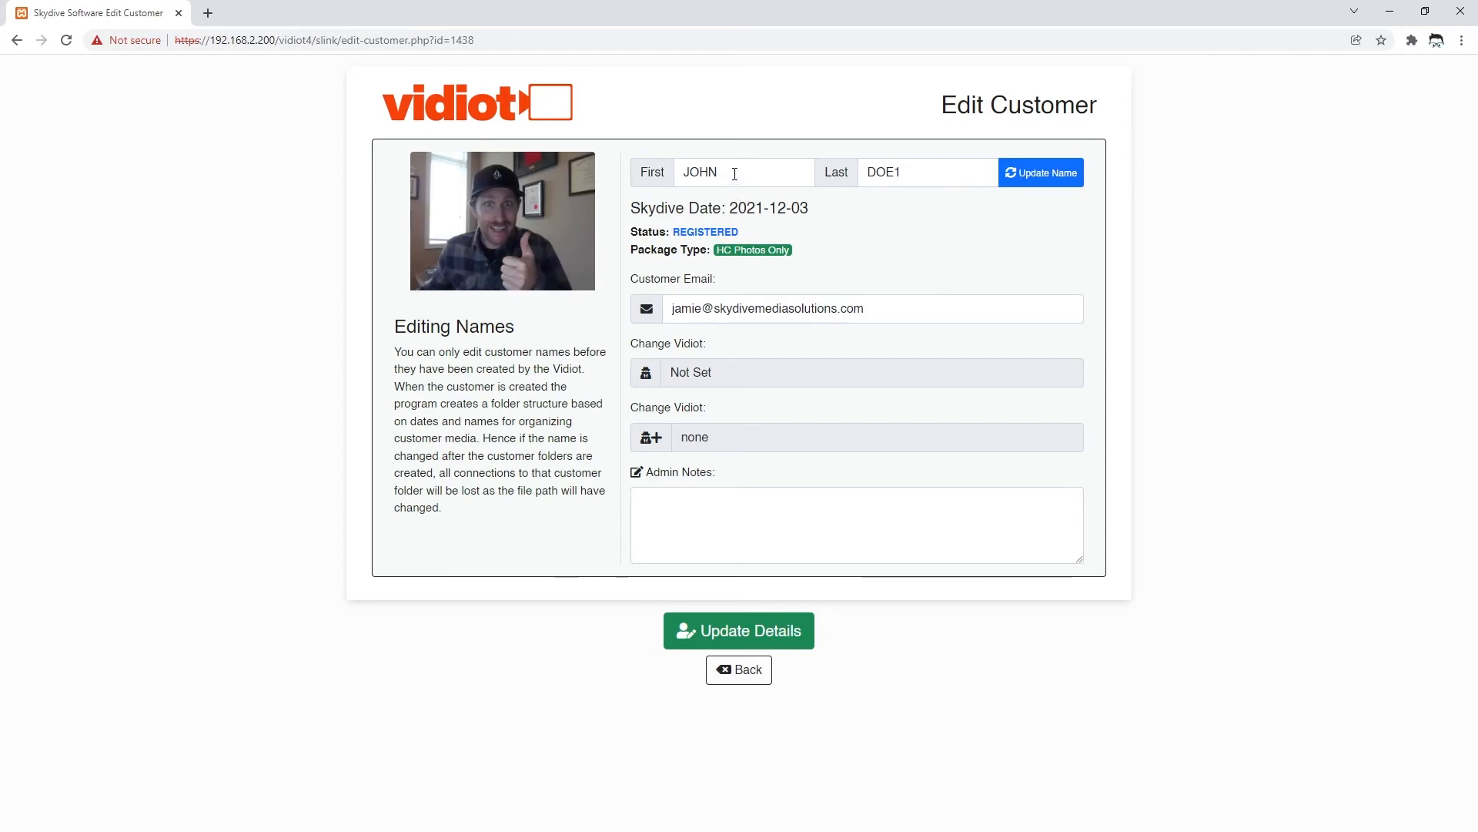
click(735, 174)
click(935, 258)
click(717, 174)
drag(717, 174, 811, 346)
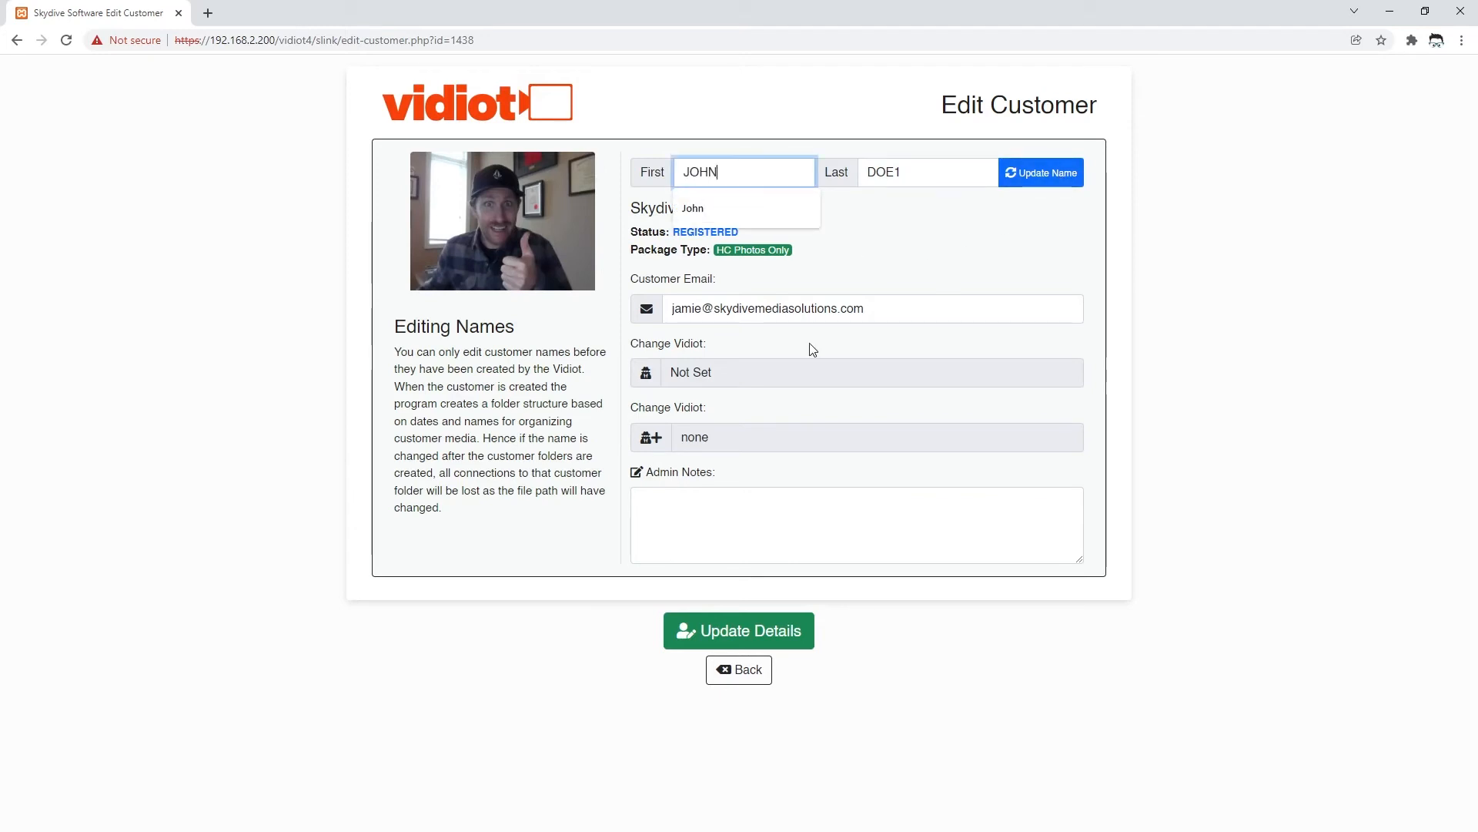
key(BackSpace)
key(BackSpace)
text(N)
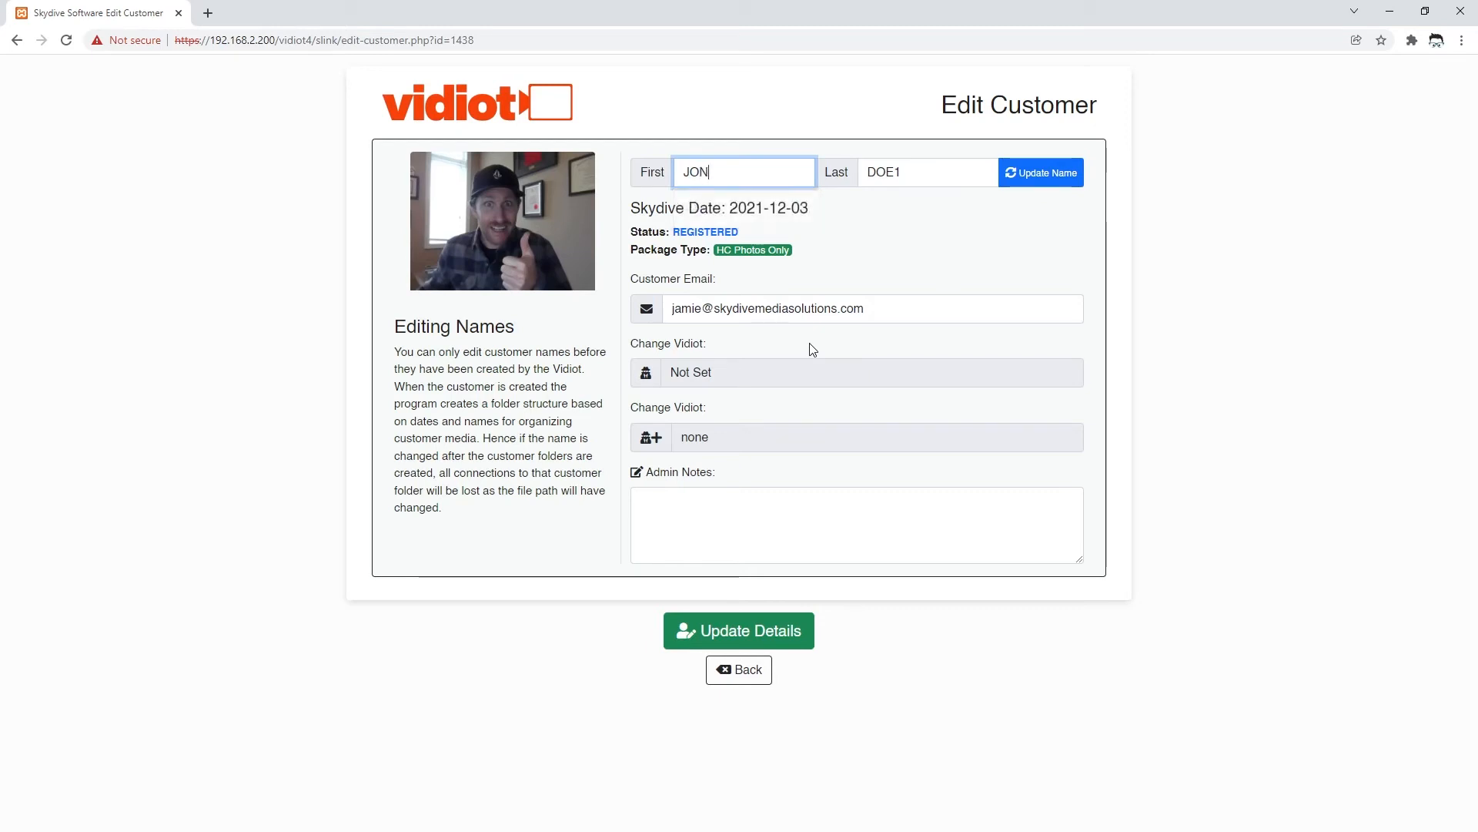
click(931, 229)
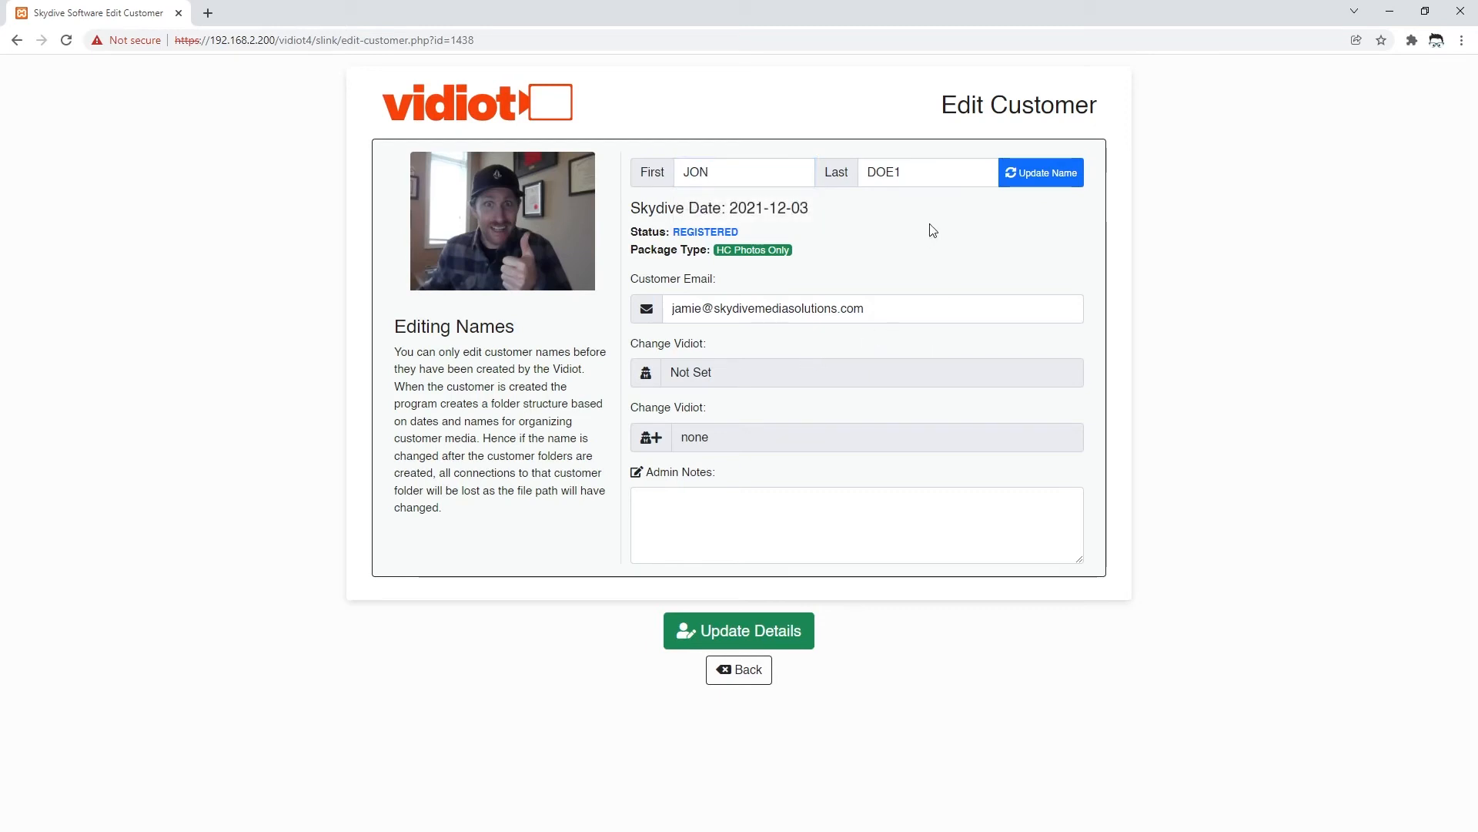
click(1036, 175)
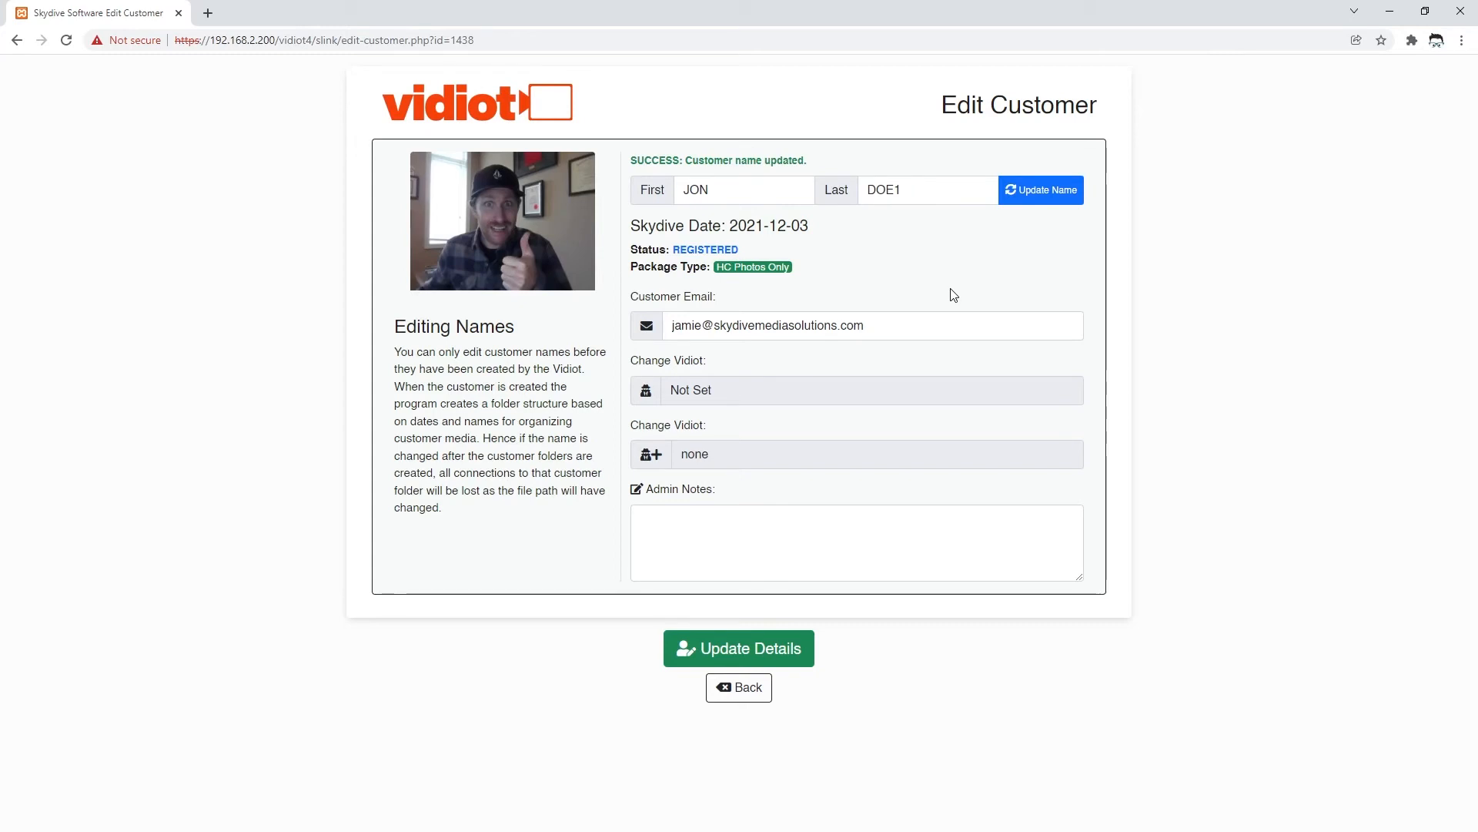
- Look over the customer's email and Vidiot assignment fields on the Edit Customer page
click(875, 321)
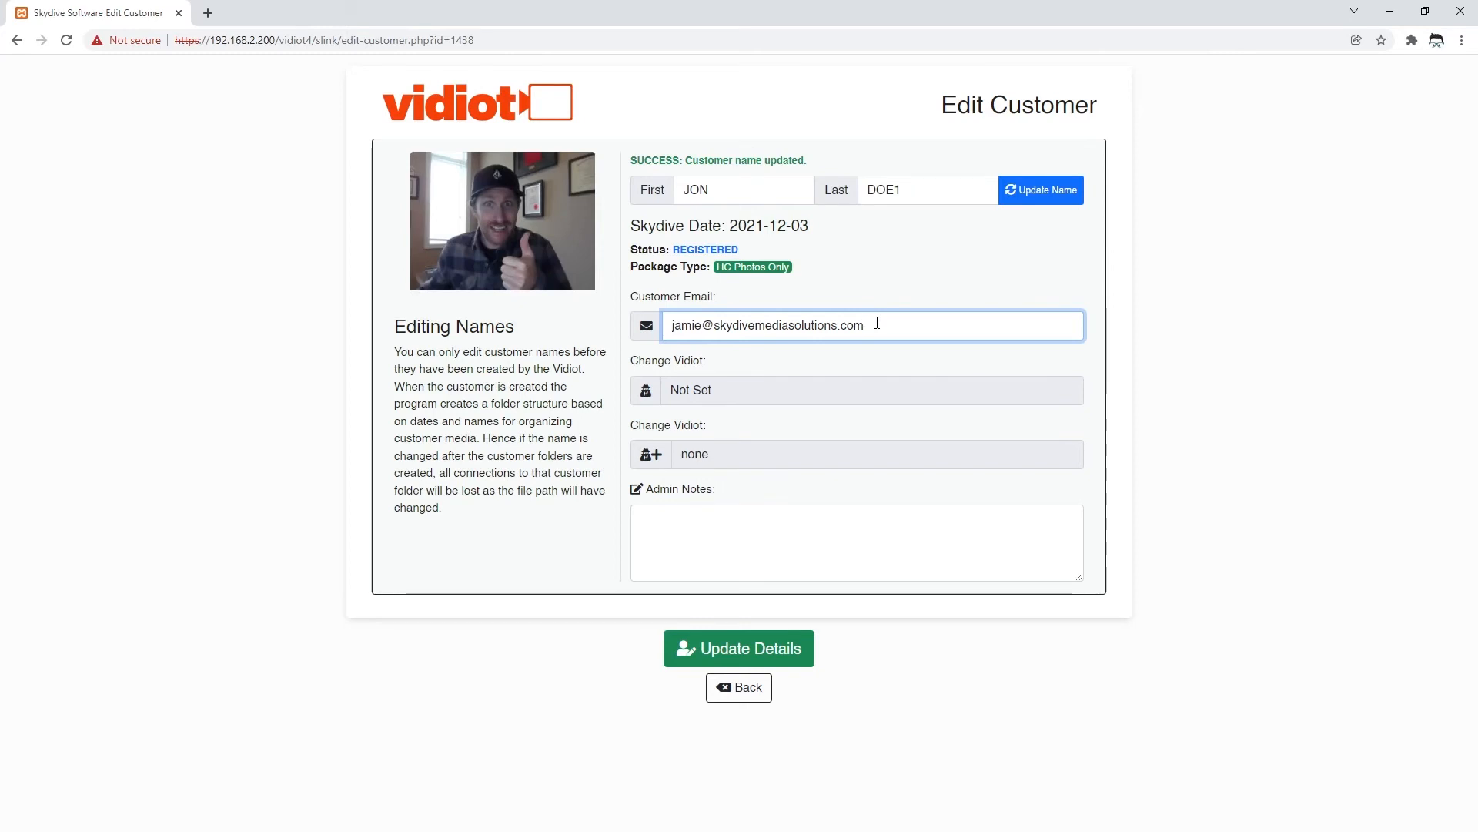
click(794, 325)
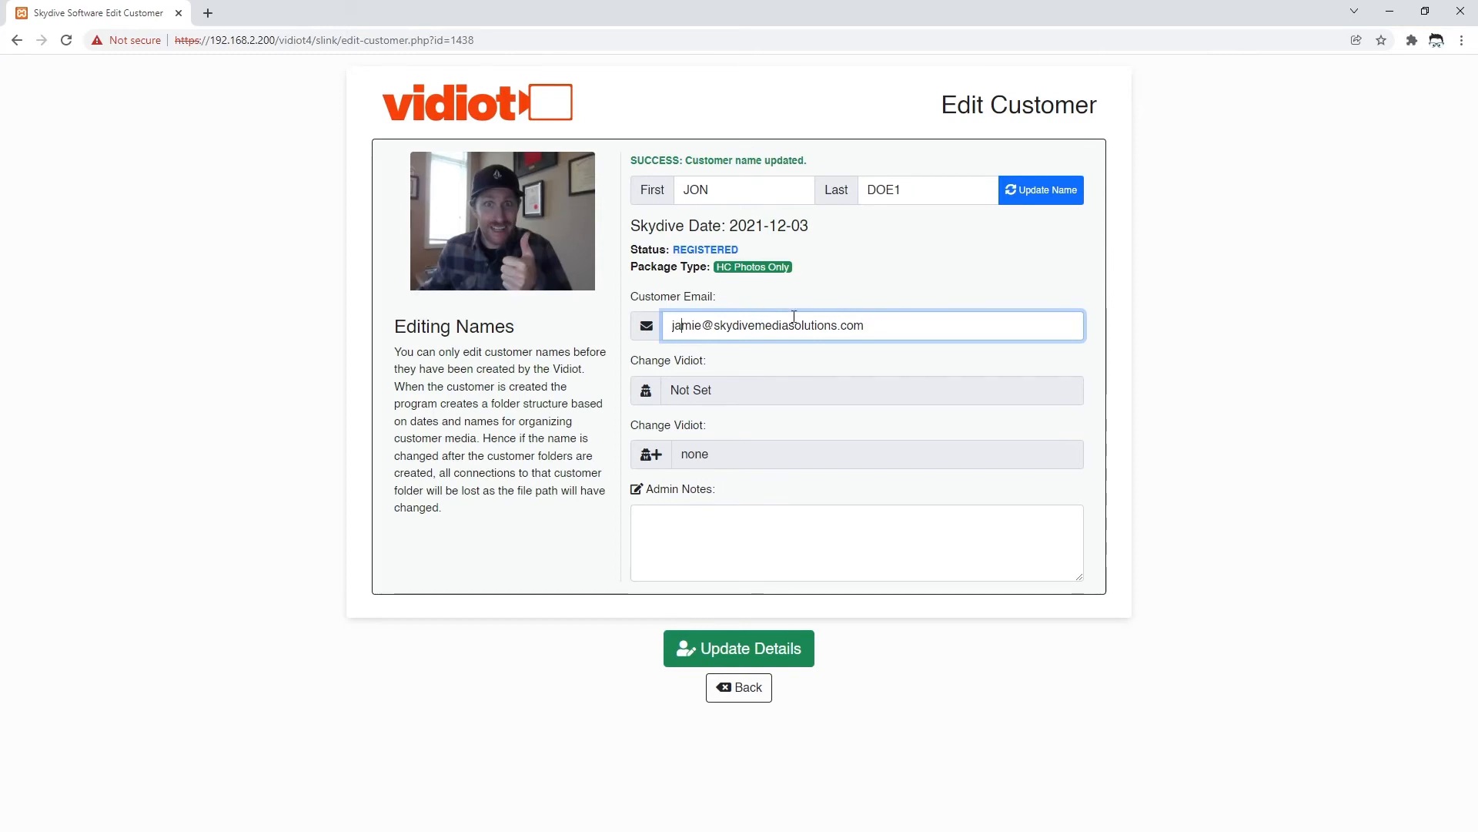
click(724, 390)
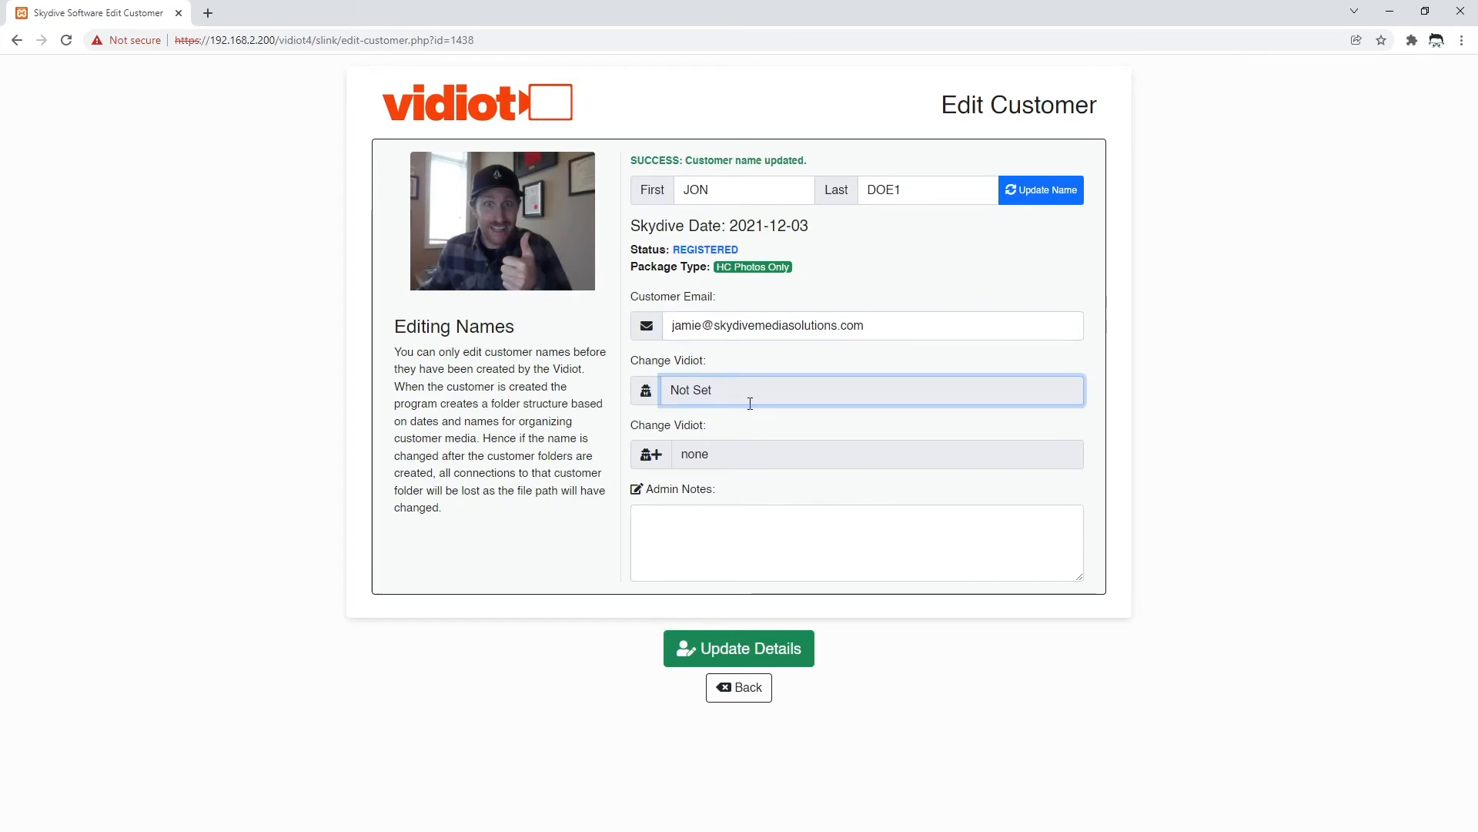
click(732, 454)
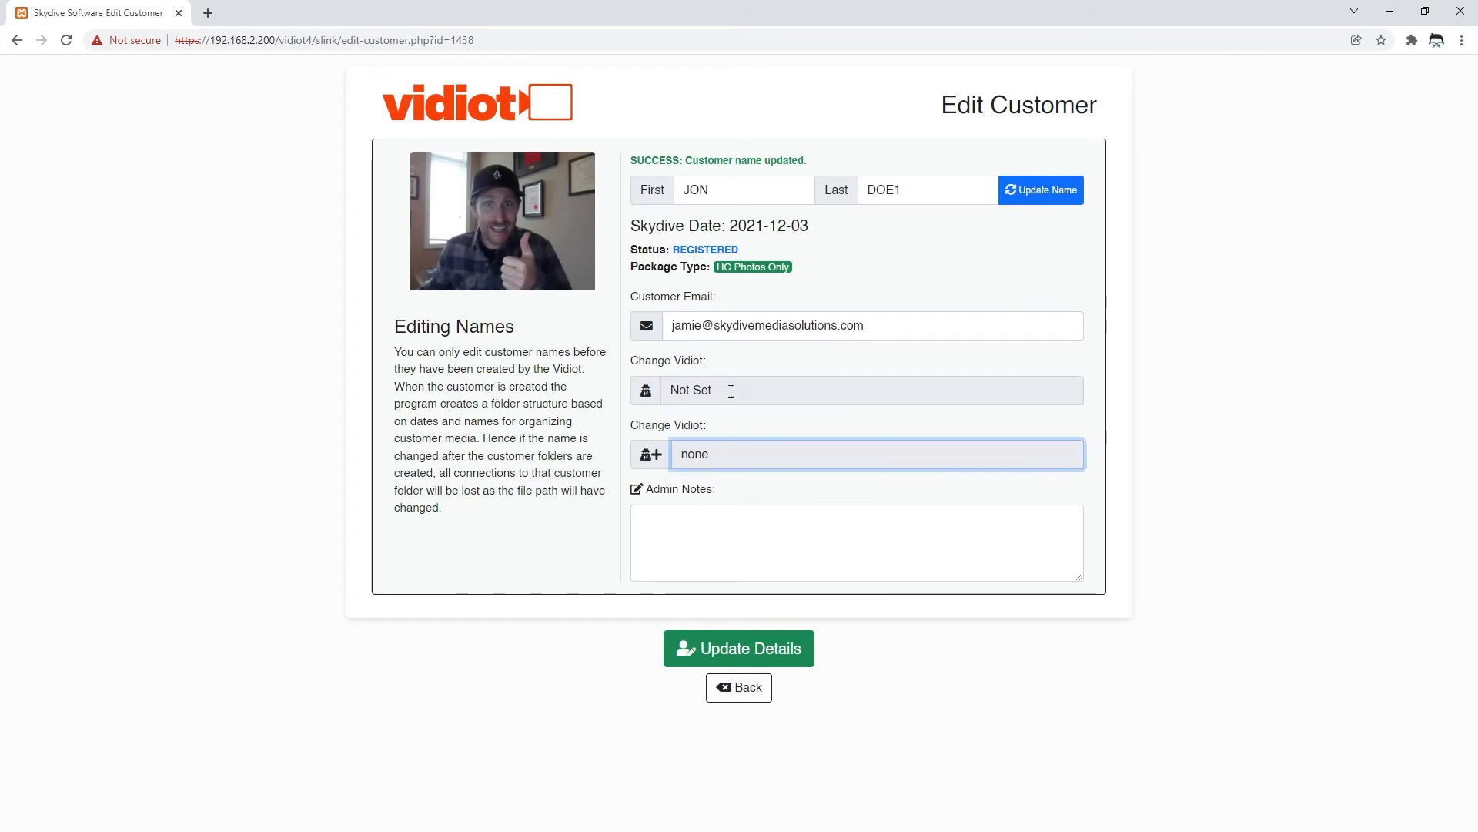
click(726, 390)
click(729, 462)
click(725, 393)
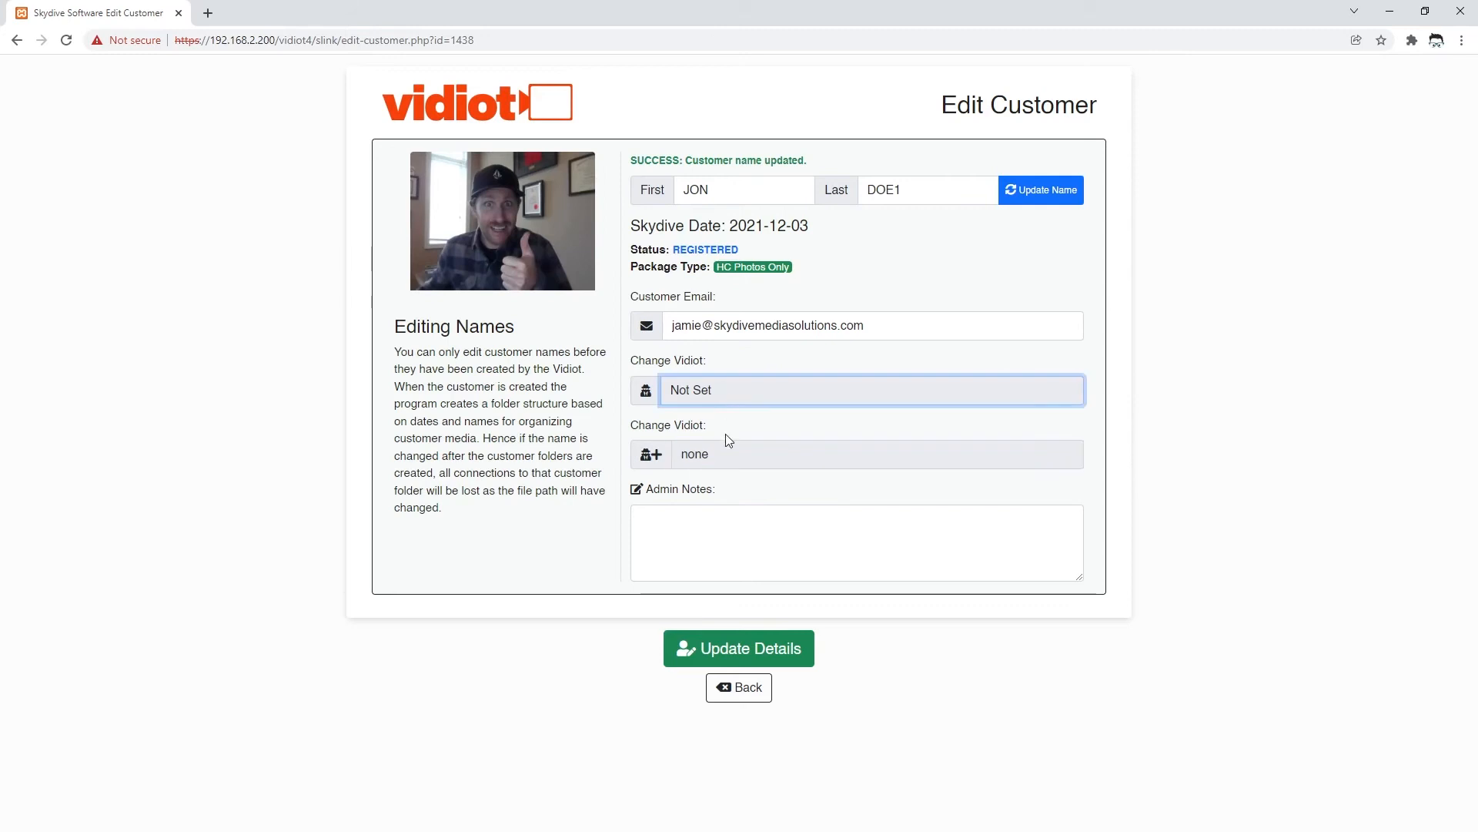
click(727, 456)
click(736, 387)
click(734, 455)
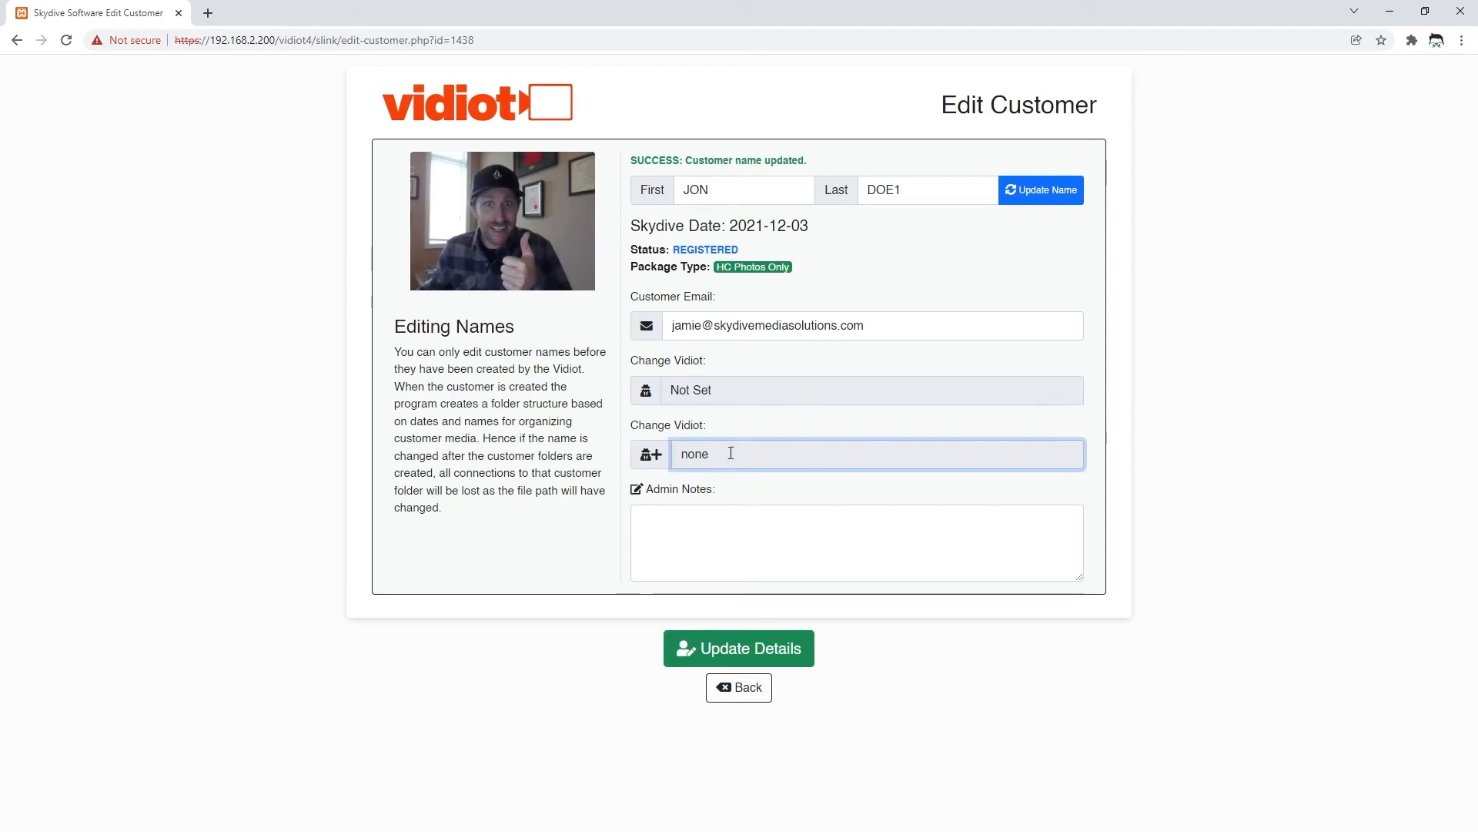
- Add an admin note saying the customer is a friend of another person, save, and return to the list
click(723, 533)
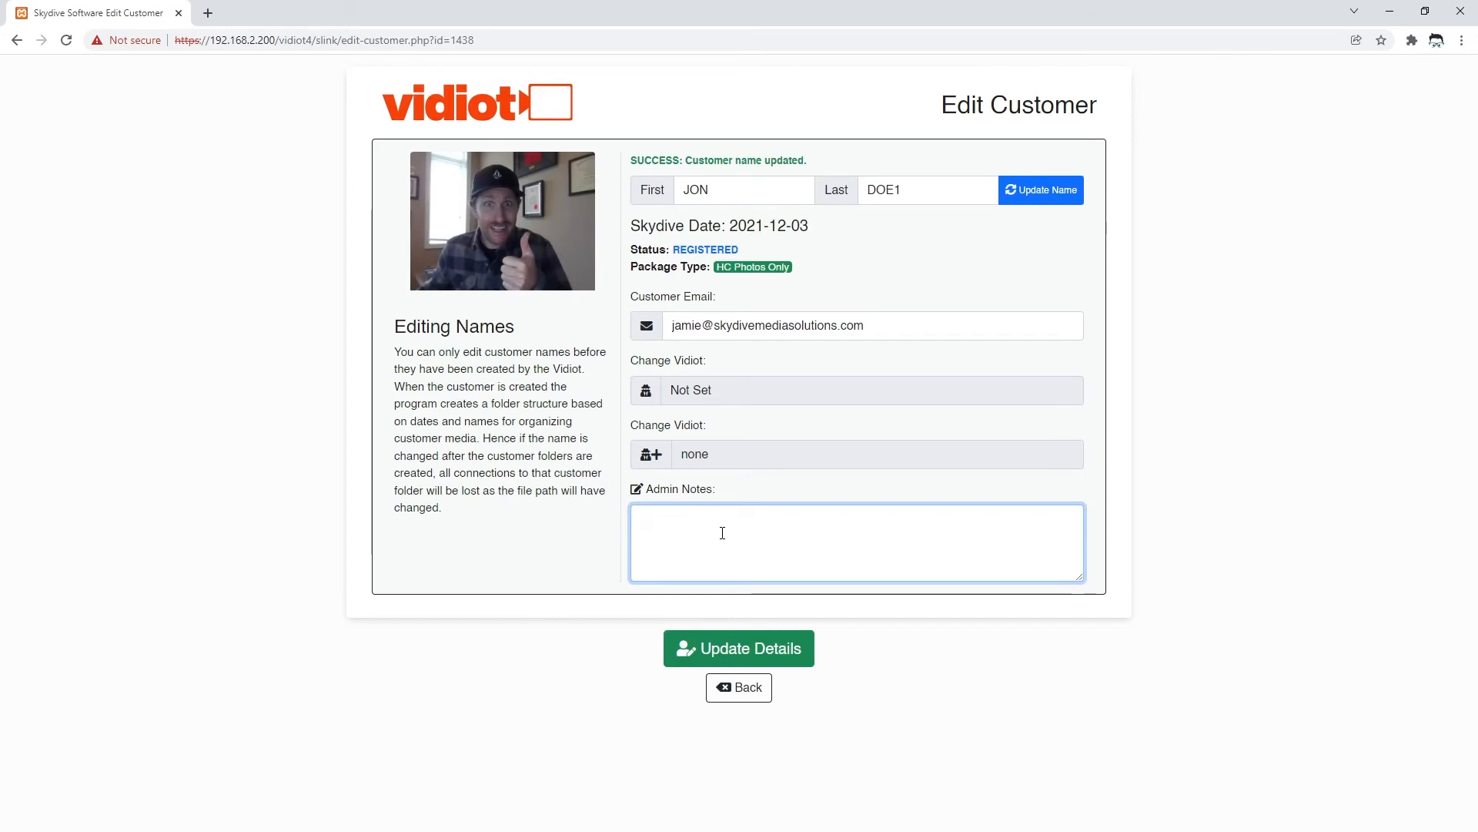
text(Jogn)
key(BackSpace)
key(BackSpace)
key(BackSpace)
key(BackSpace)
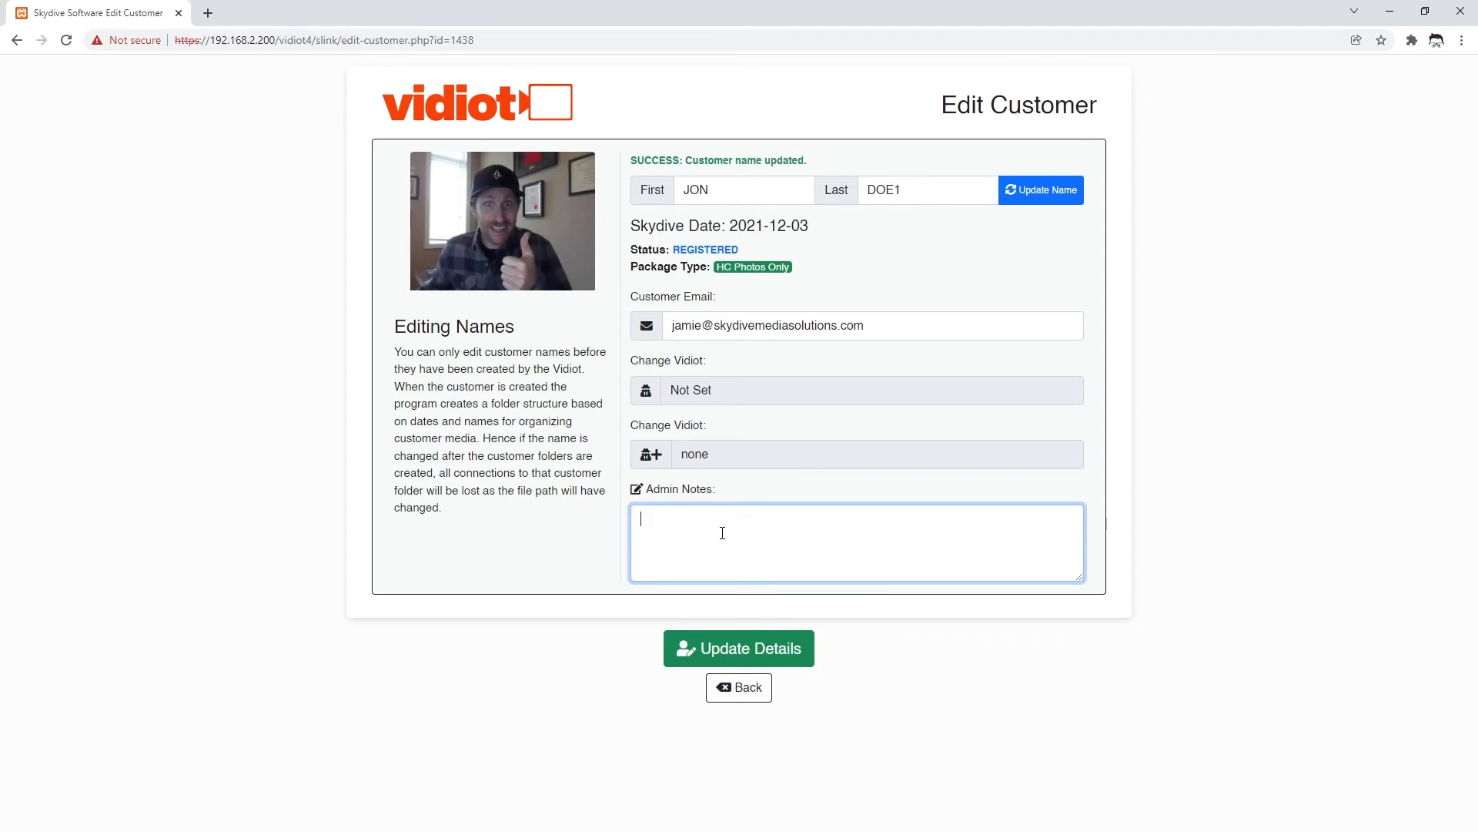
text(Frank's friend.)
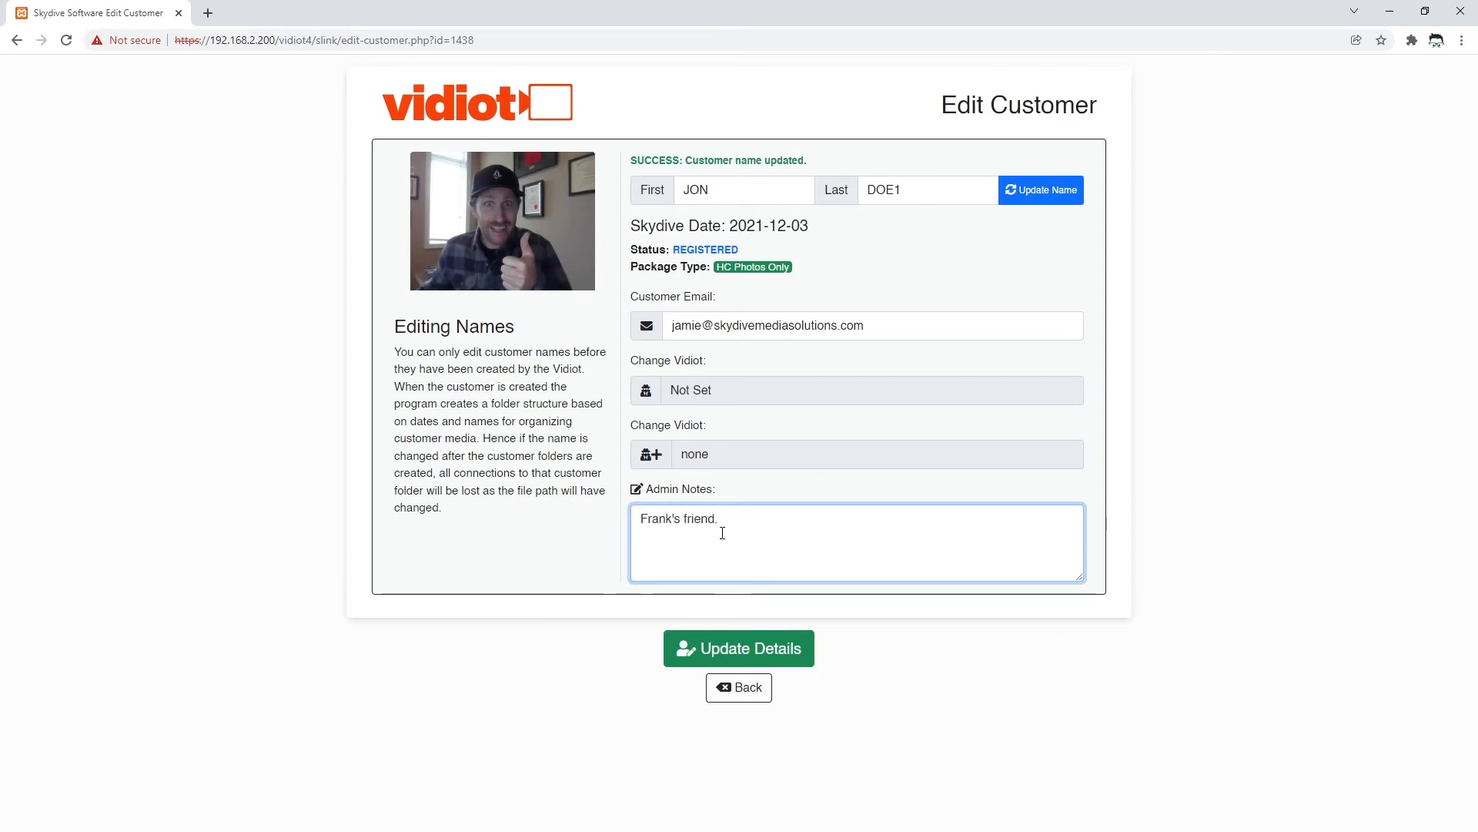
click(746, 654)
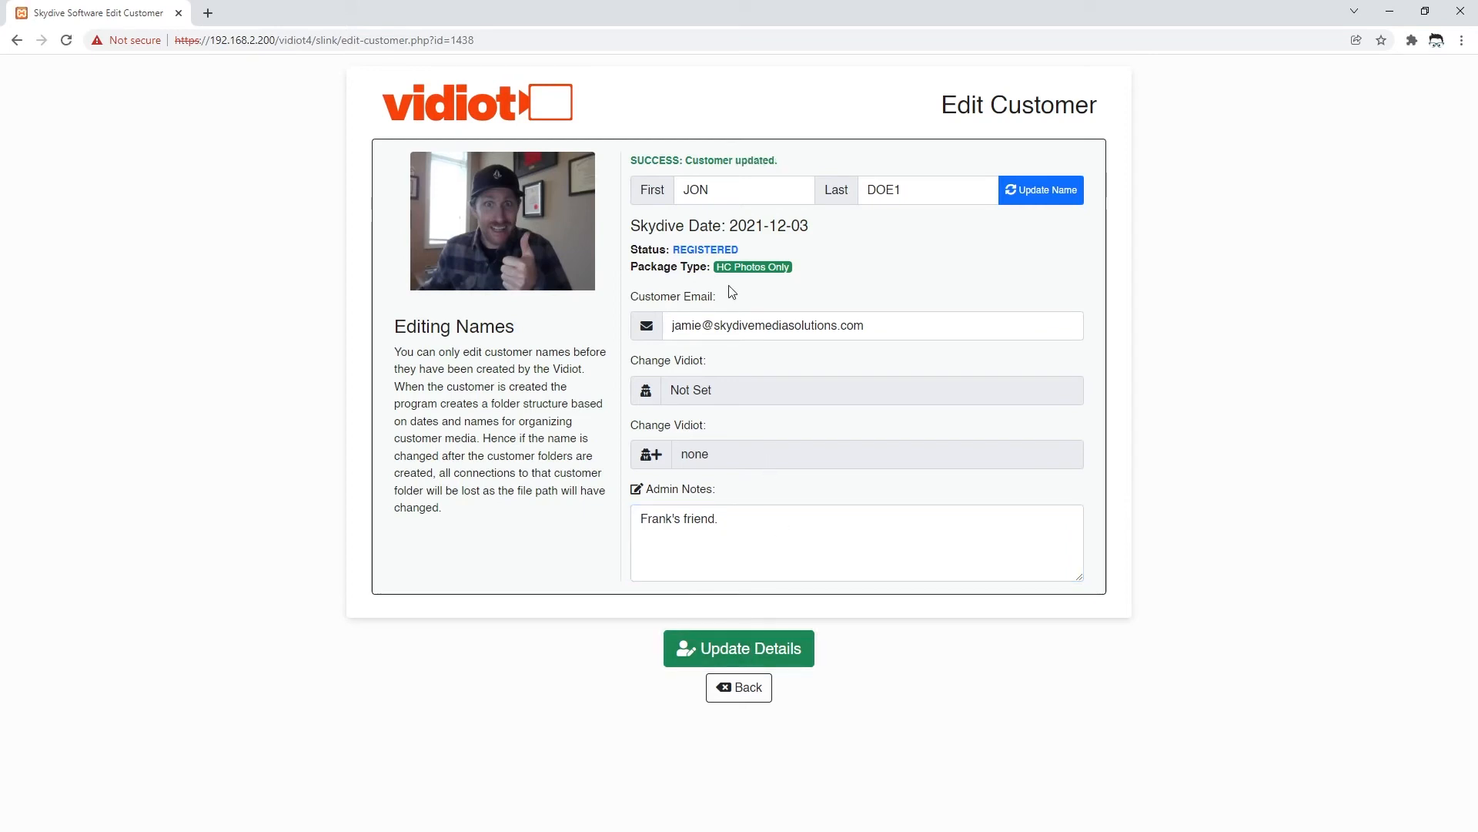
click(746, 698)
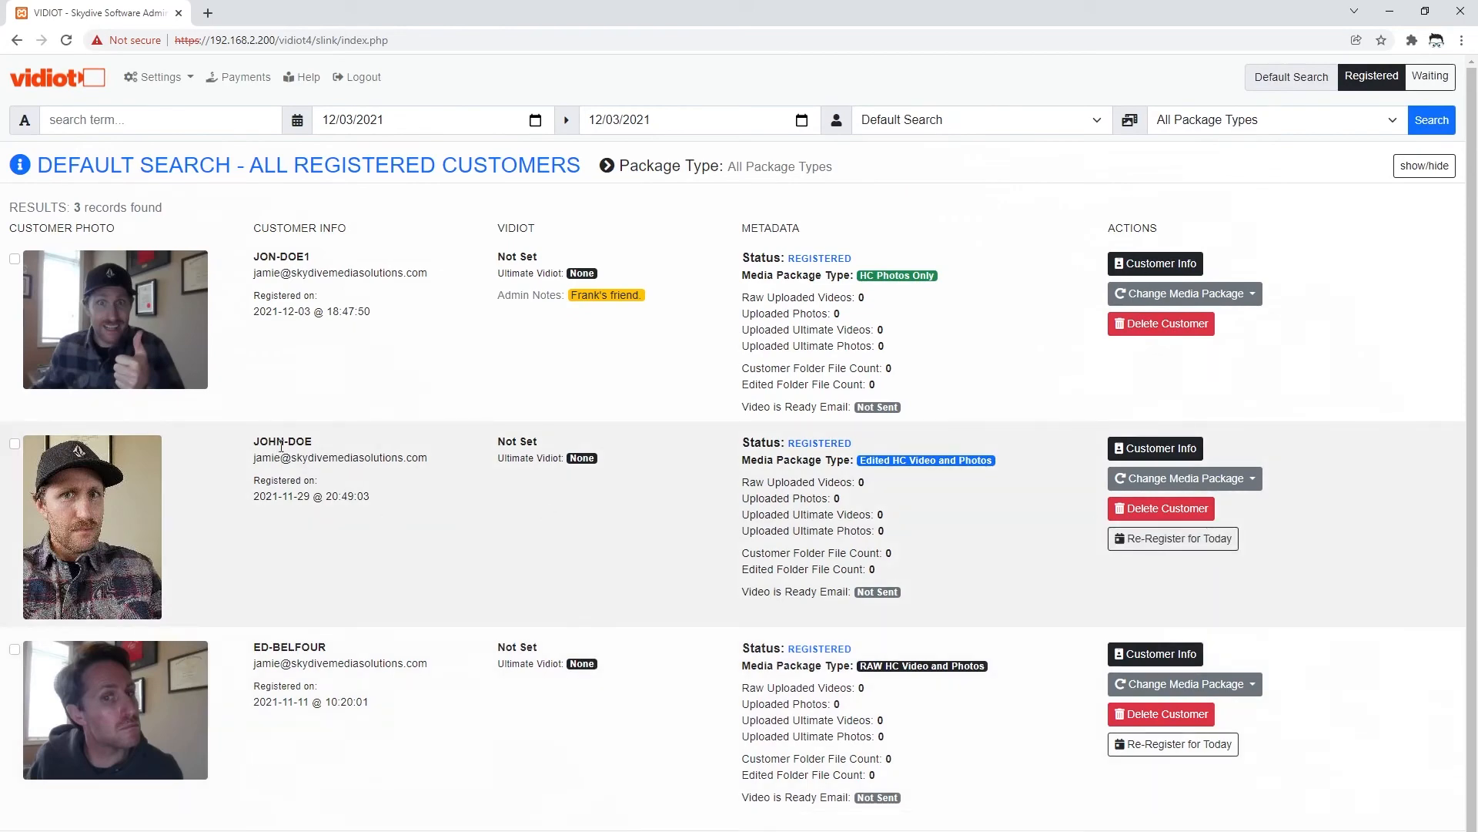
- Re-register the second-row Edited HC customer for today and open the HC Photos Only customer's details
click(1203, 546)
click(878, 195)
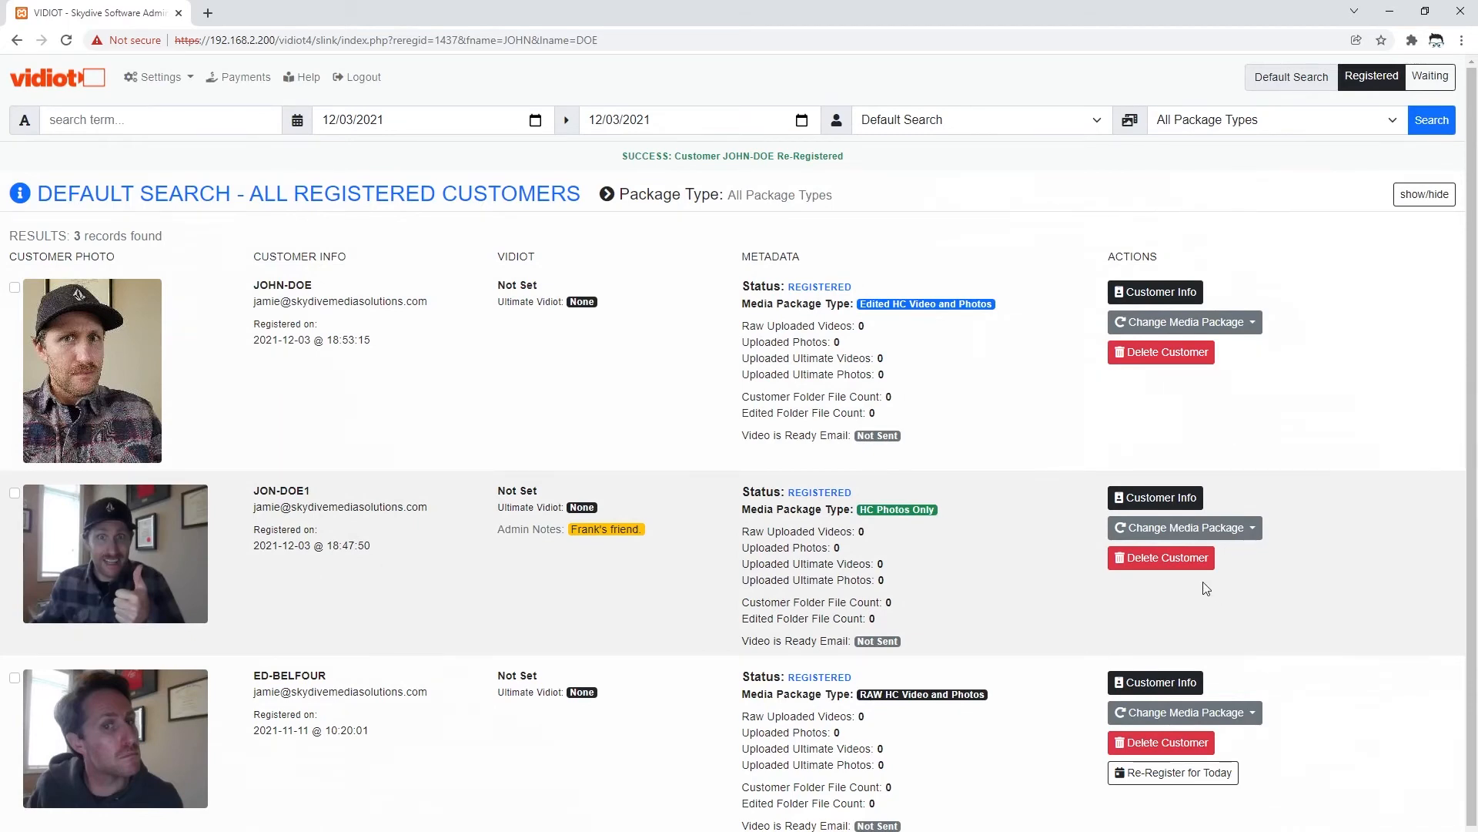
click(1161, 502)
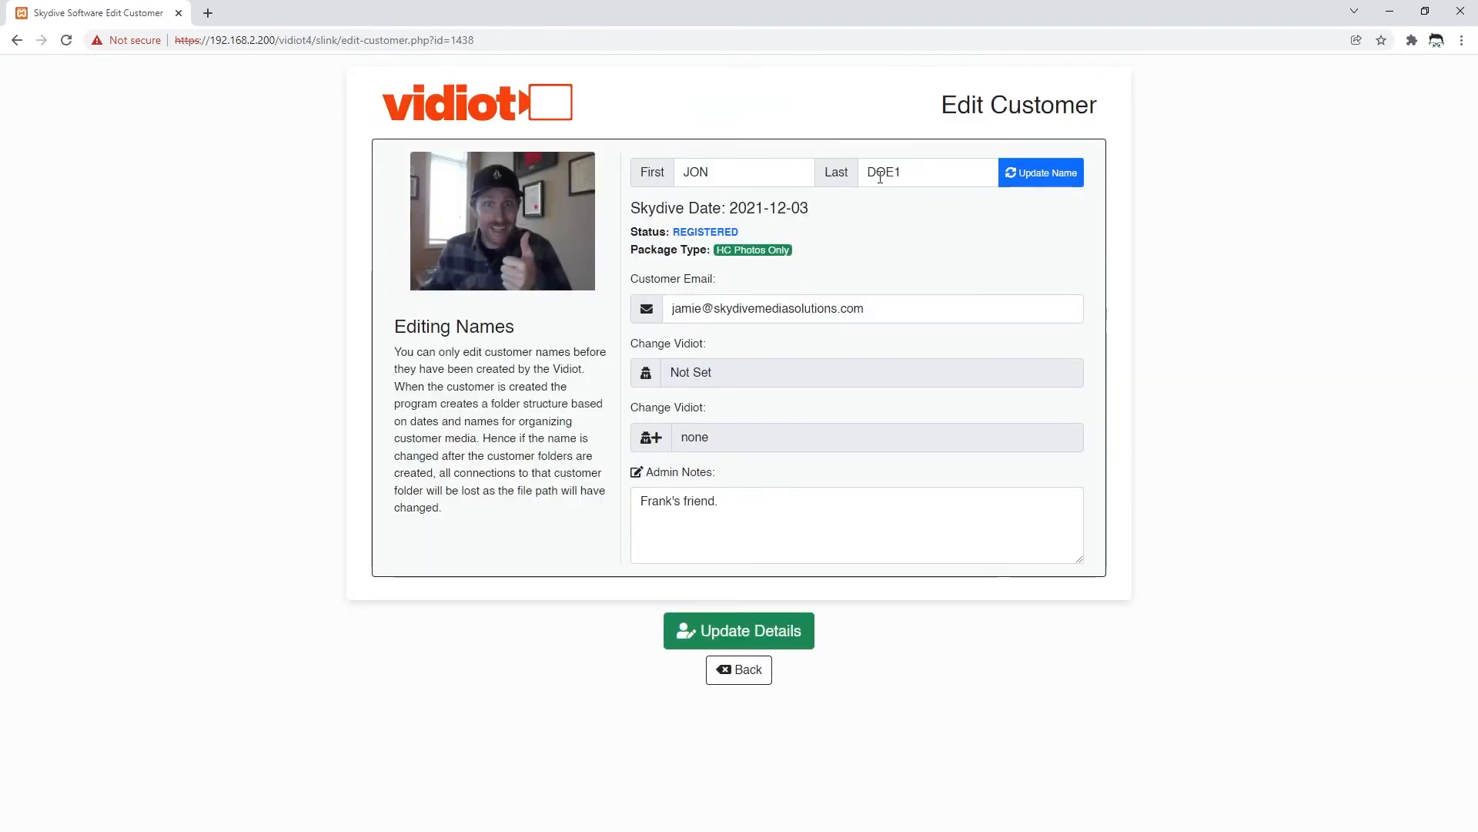
- Delete the trailing 1 from the HC Photos Only customer's last name and save the change
click(924, 172)
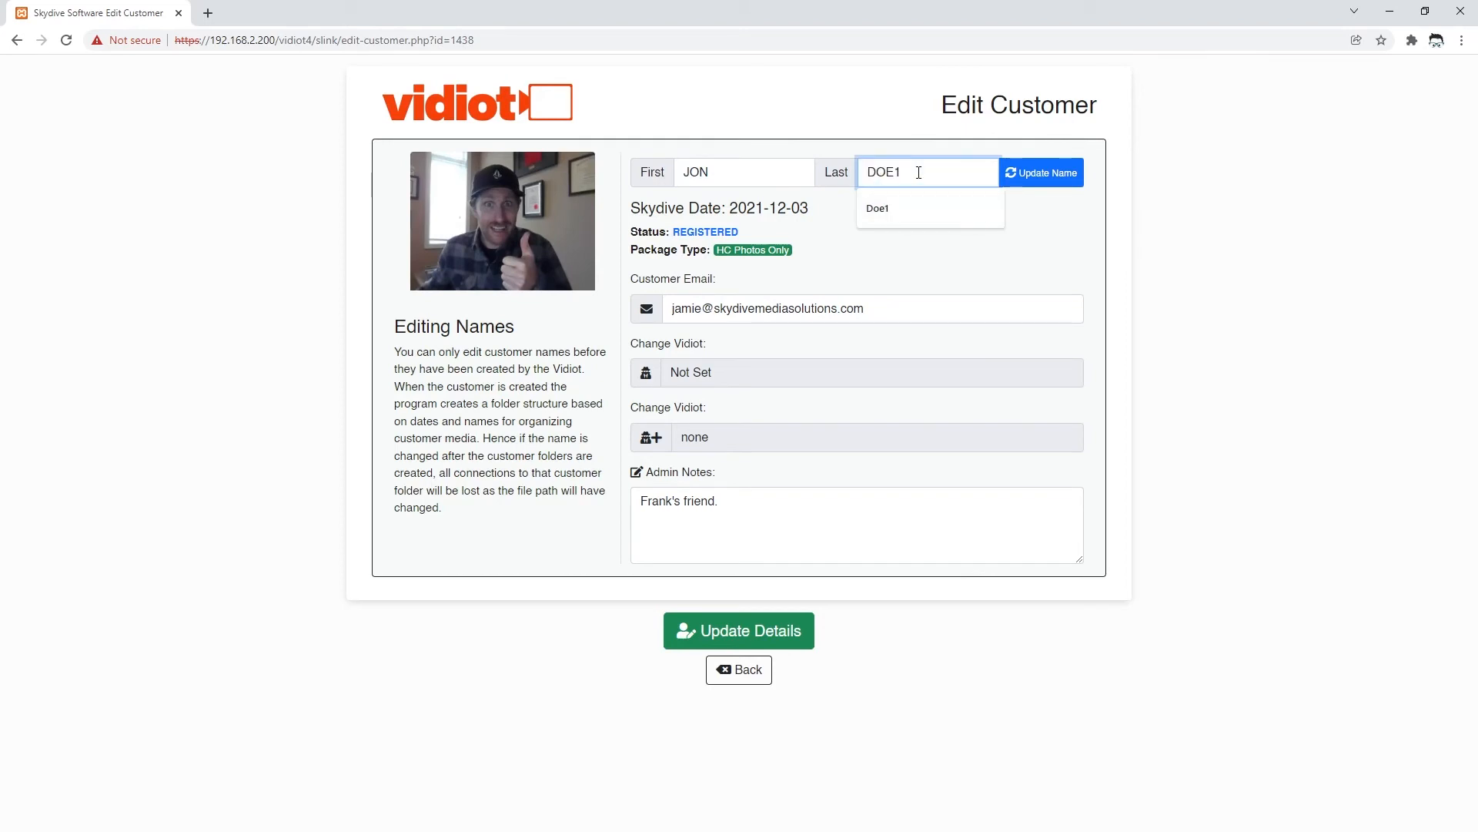
key(BackSpace)
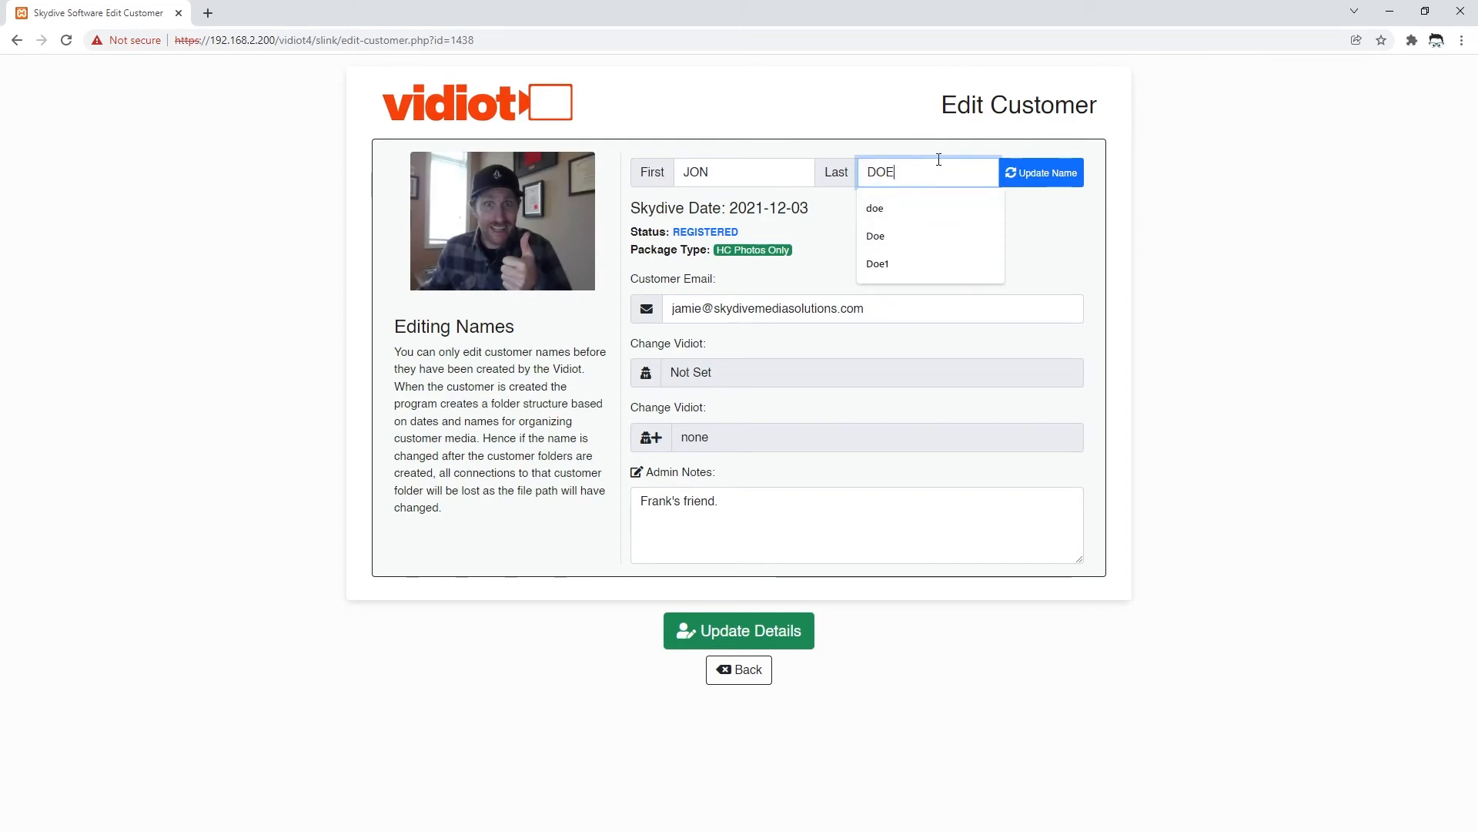
click(1061, 248)
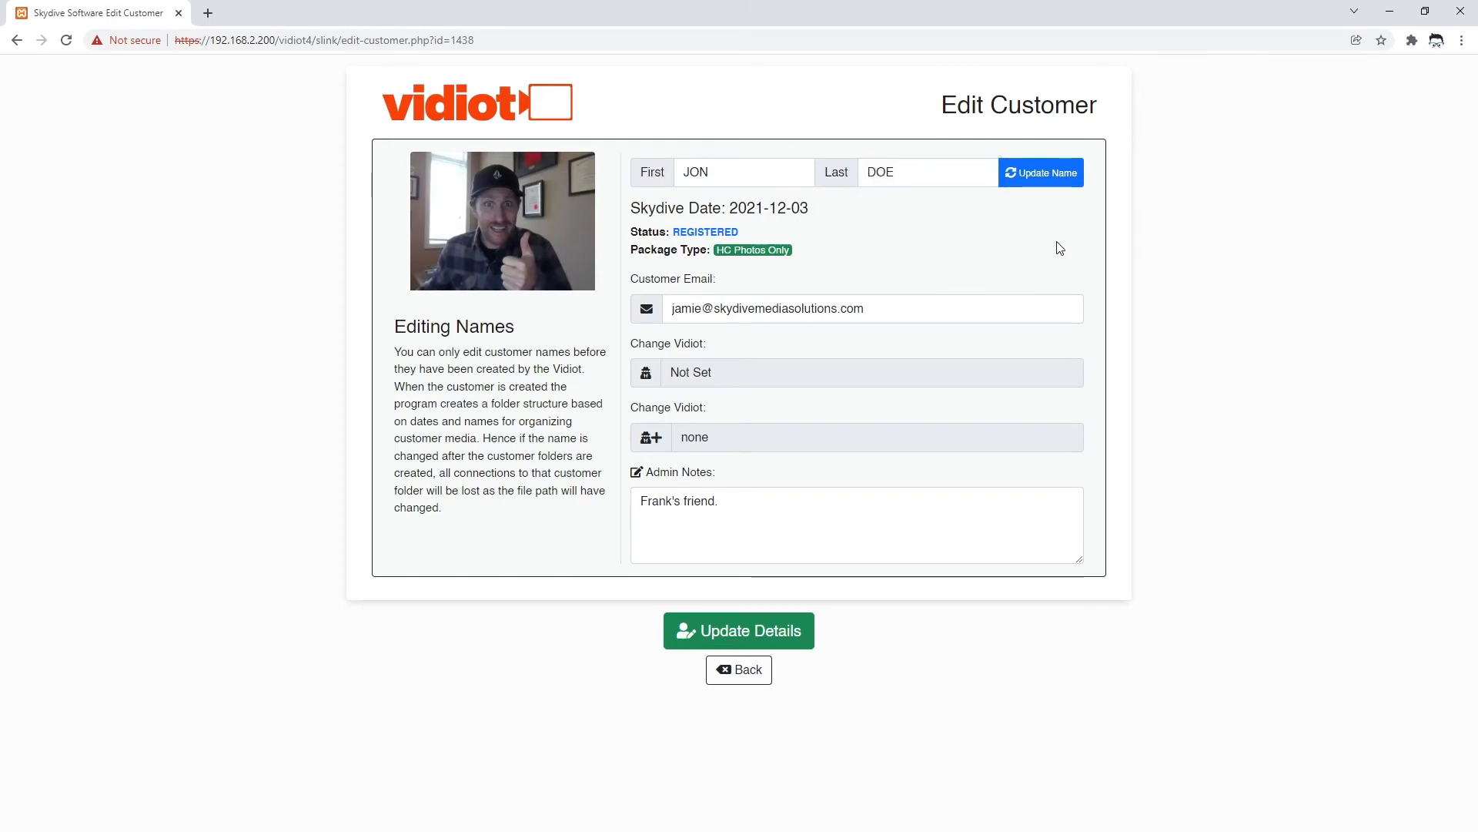
click(1023, 190)
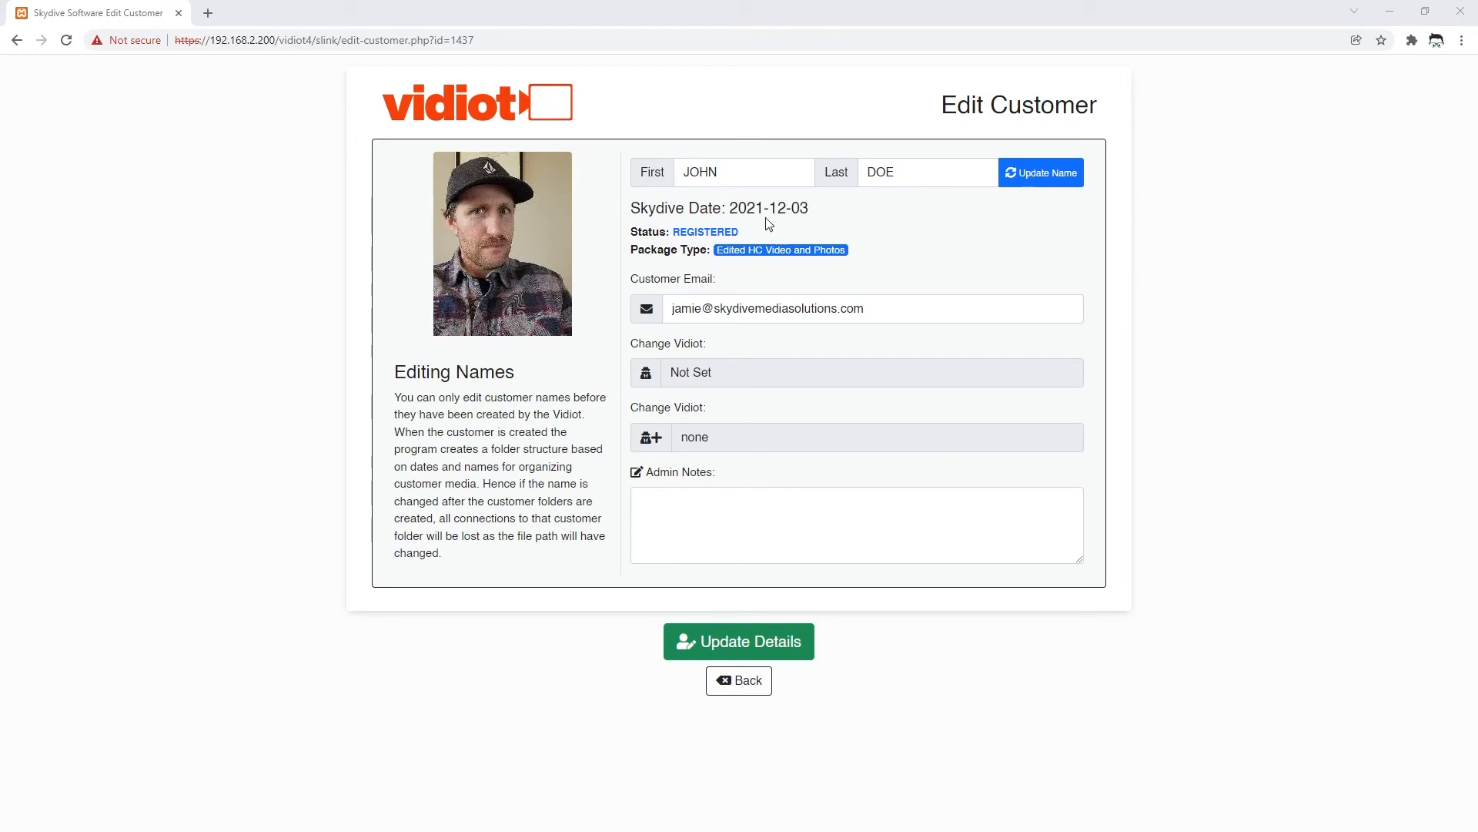
- Drop the H from the first name, see it rejected as a duplicate, and return to the list
click(716, 174)
key(Left)
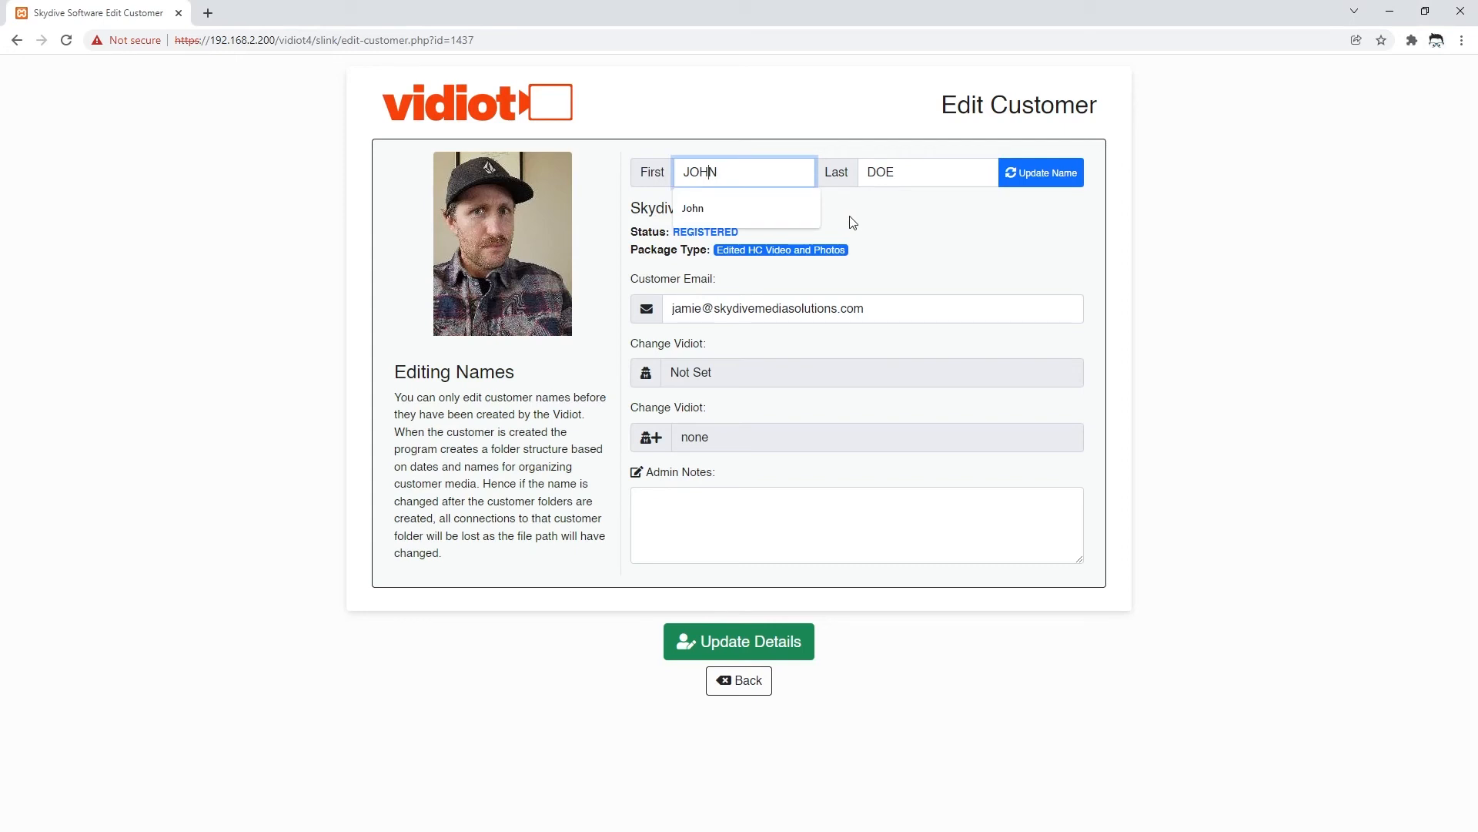
key(BackSpace)
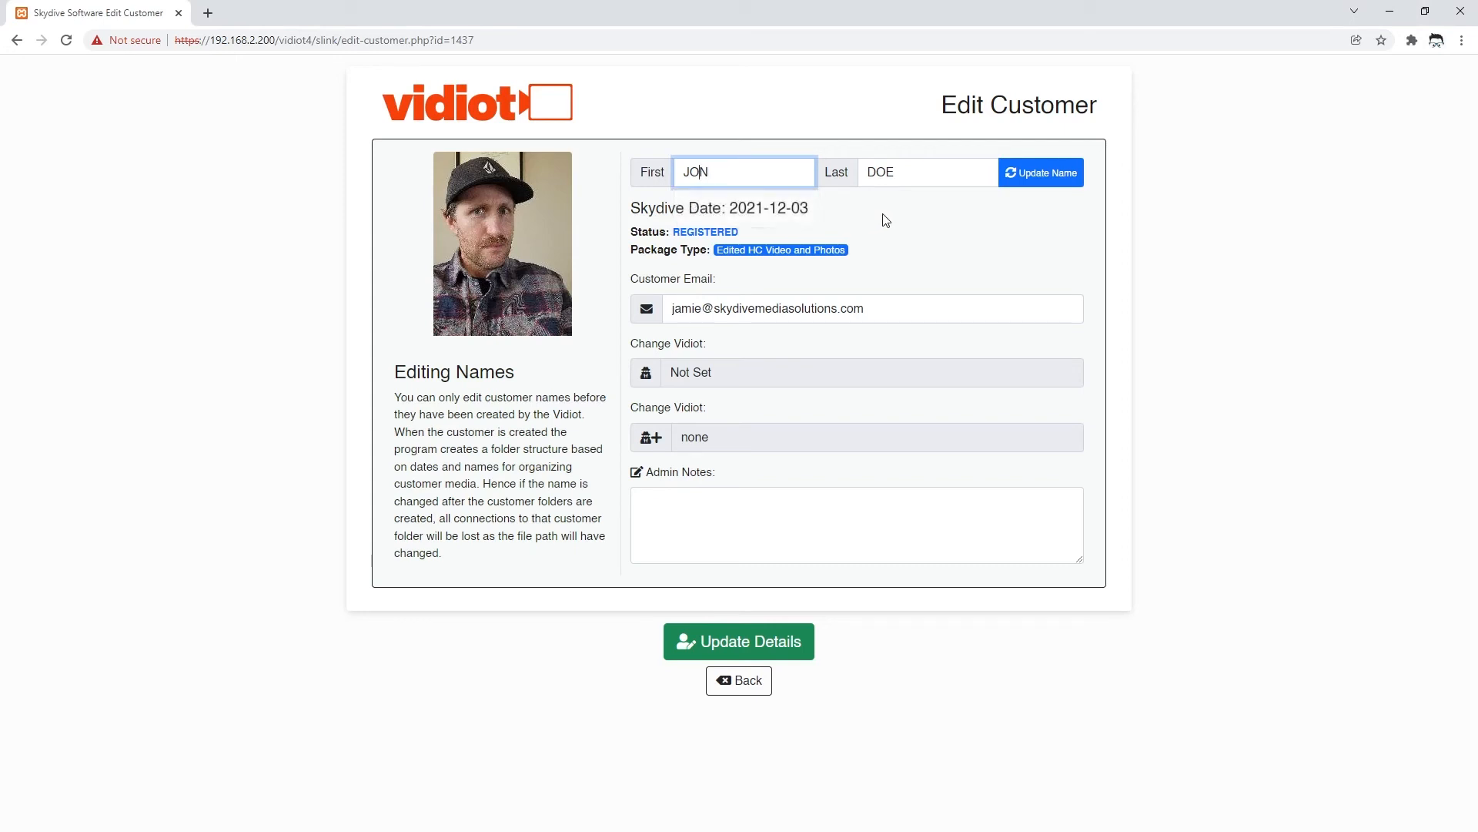
click(885, 219)
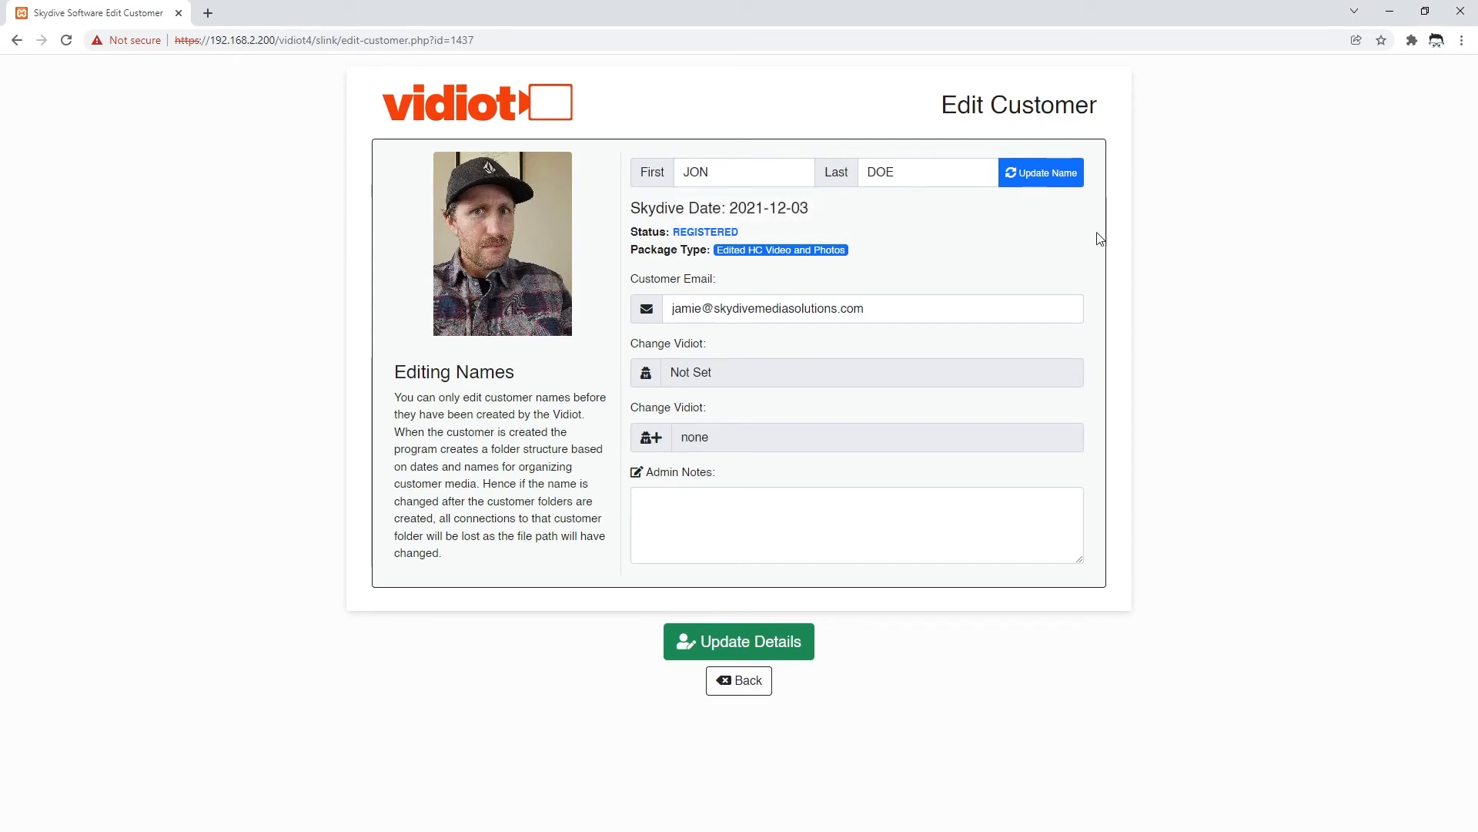
click(1039, 182)
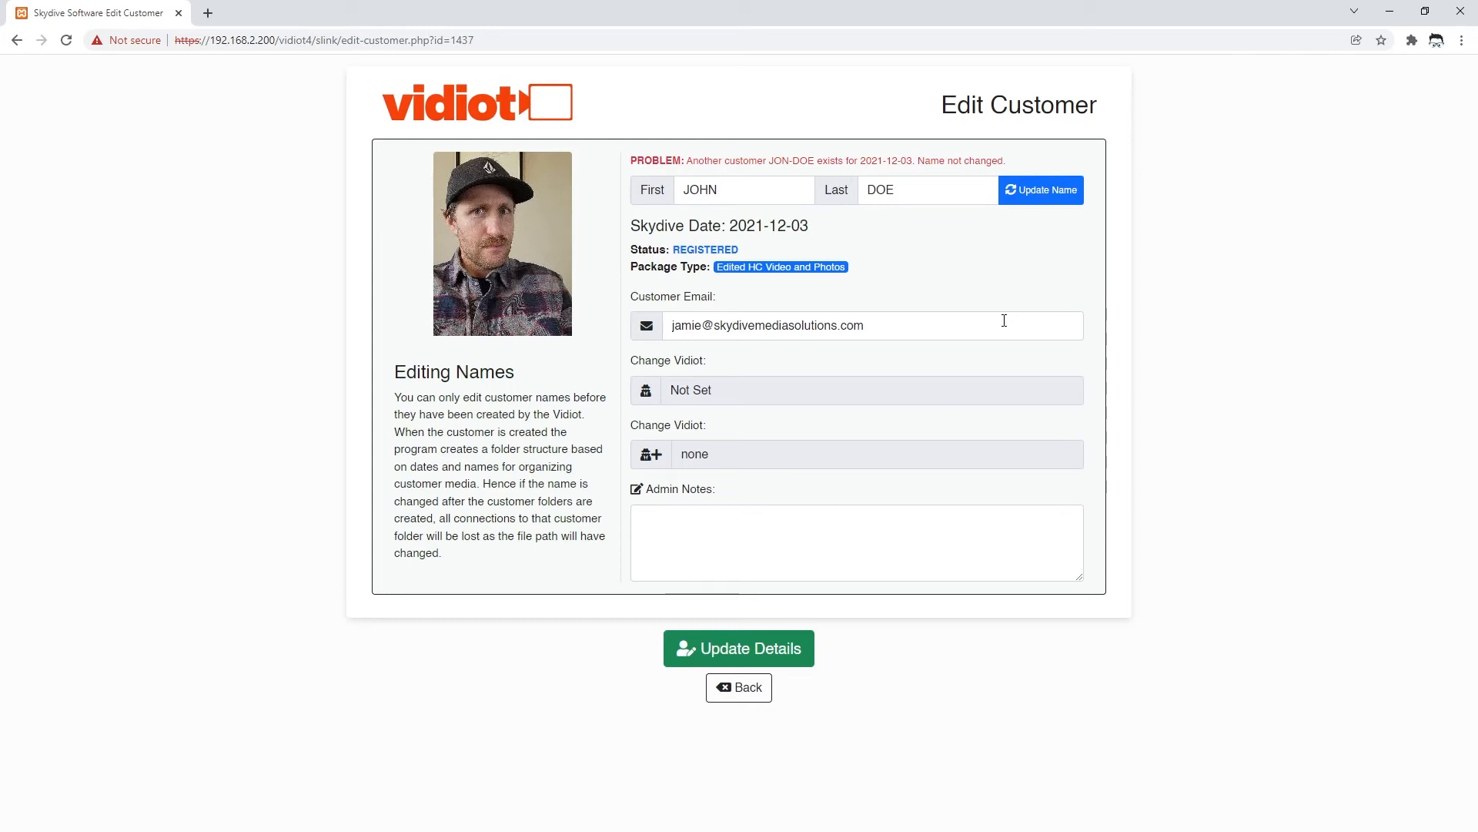
click(746, 696)
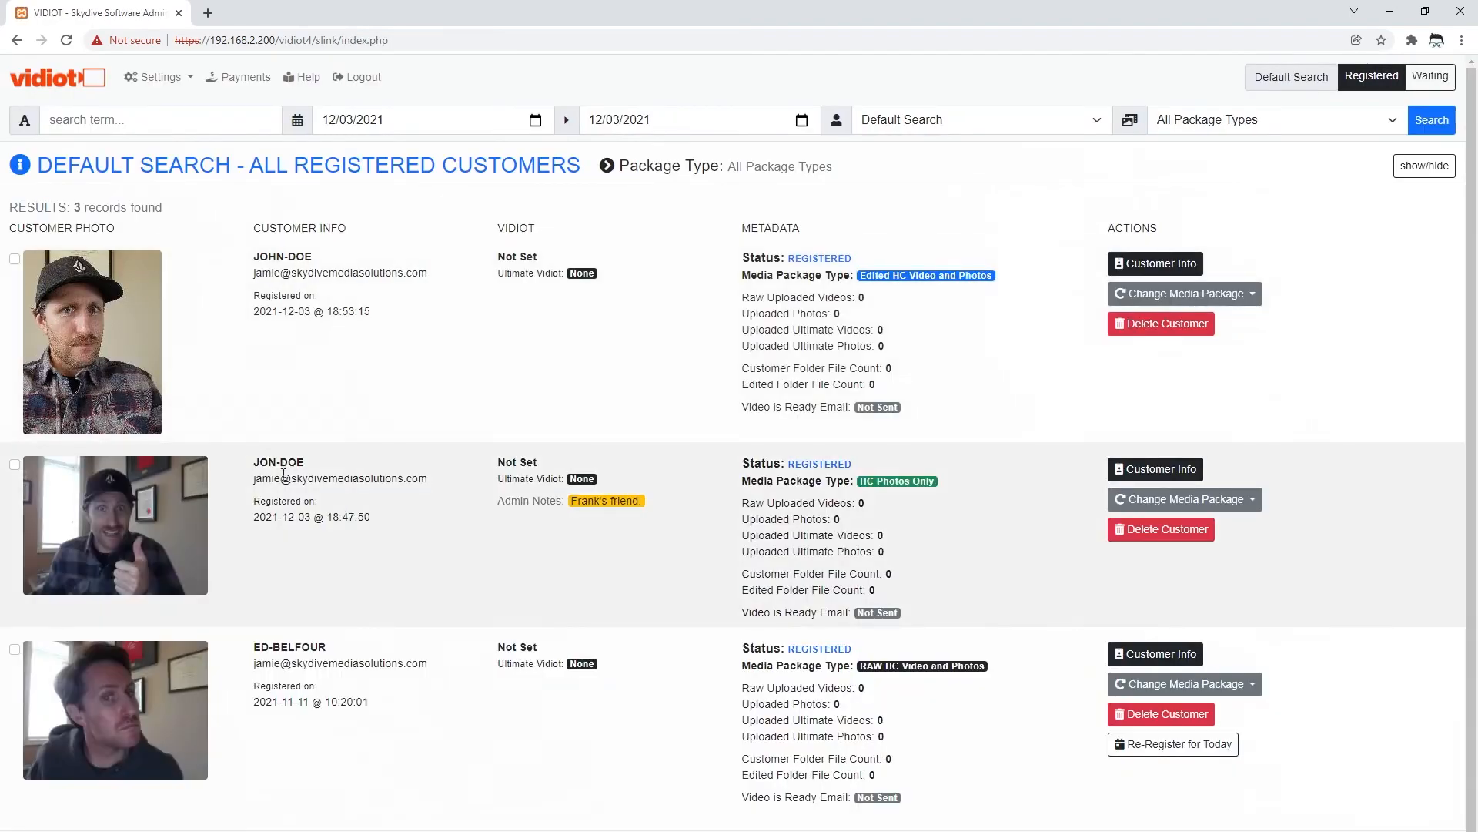
drag(255, 463, 322, 470)
drag(252, 517, 303, 519)
click(313, 463)
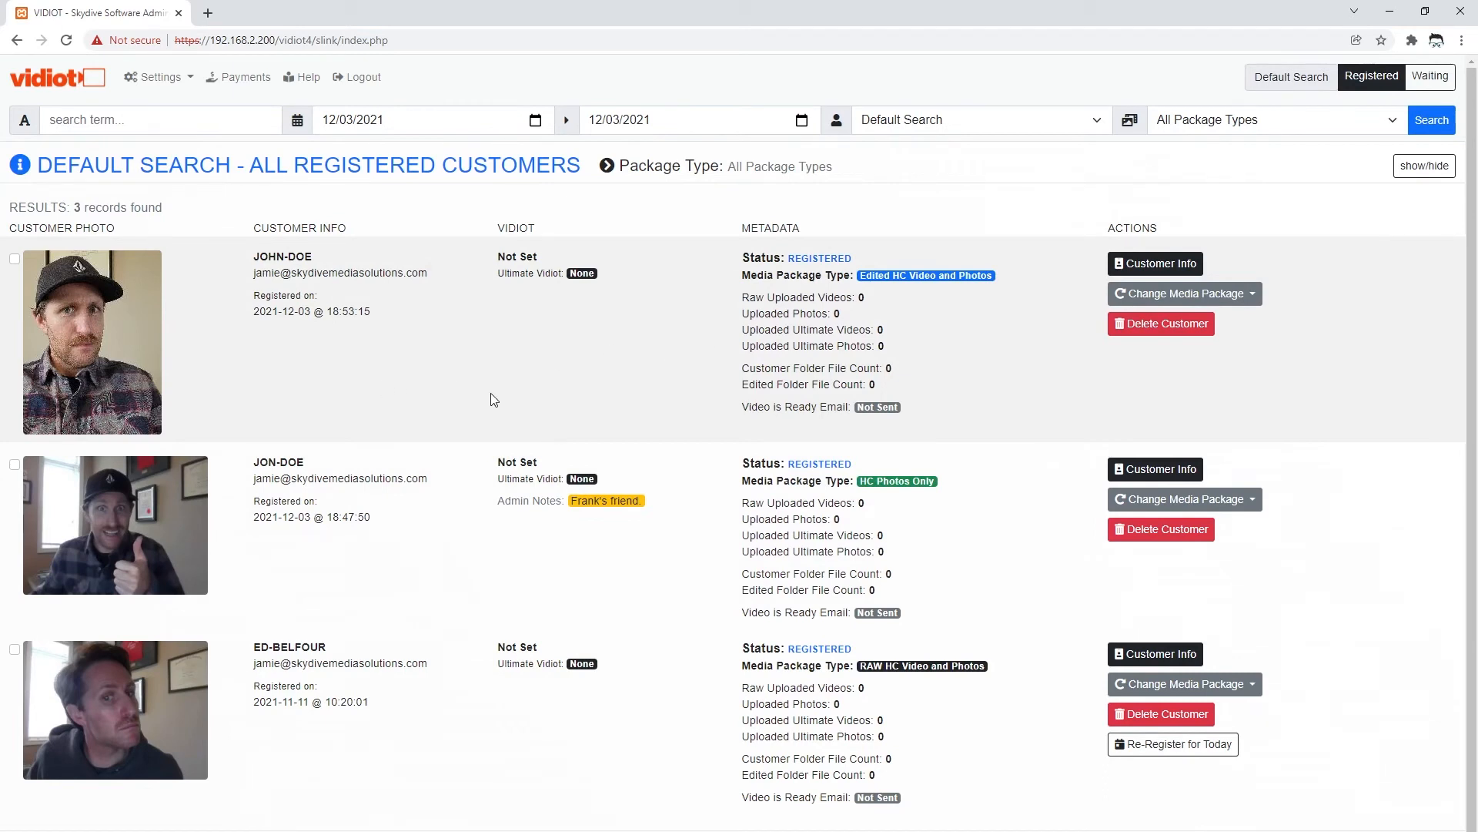
scroll(471, 396, down, 1)
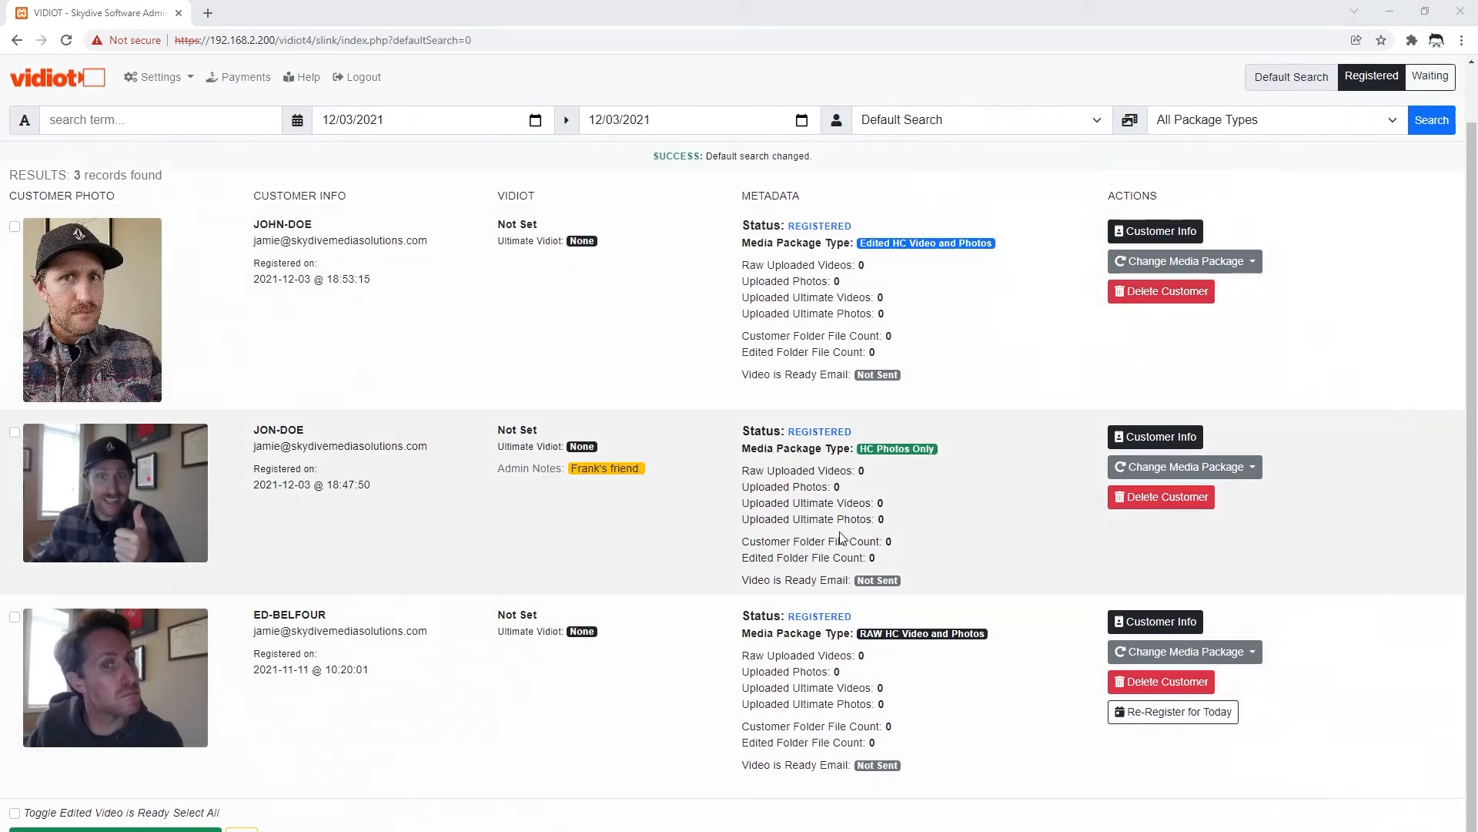
double_click(744, 266)
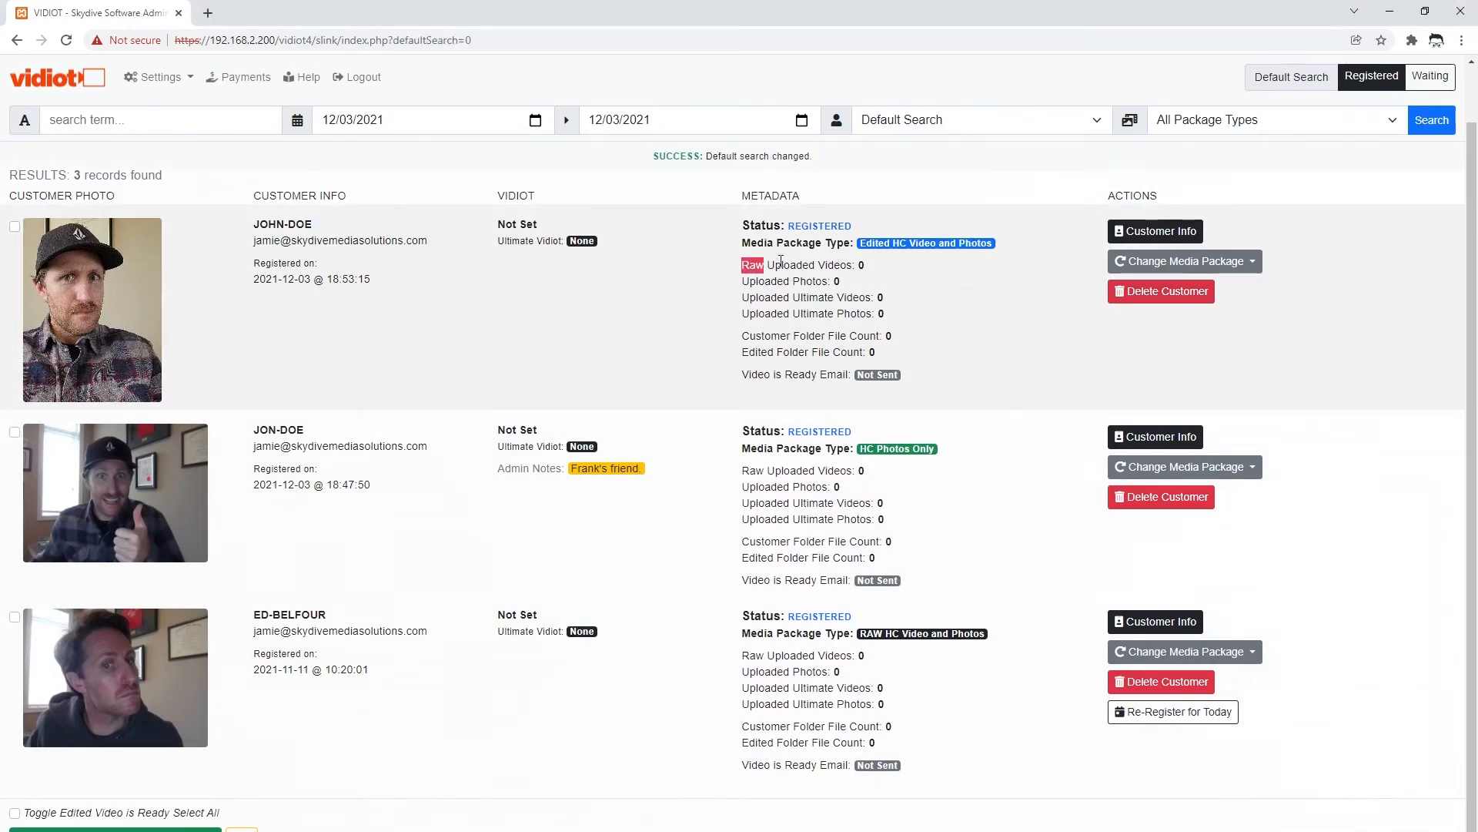
drag(781, 261, 930, 386)
click(935, 383)
drag(875, 297, 886, 311)
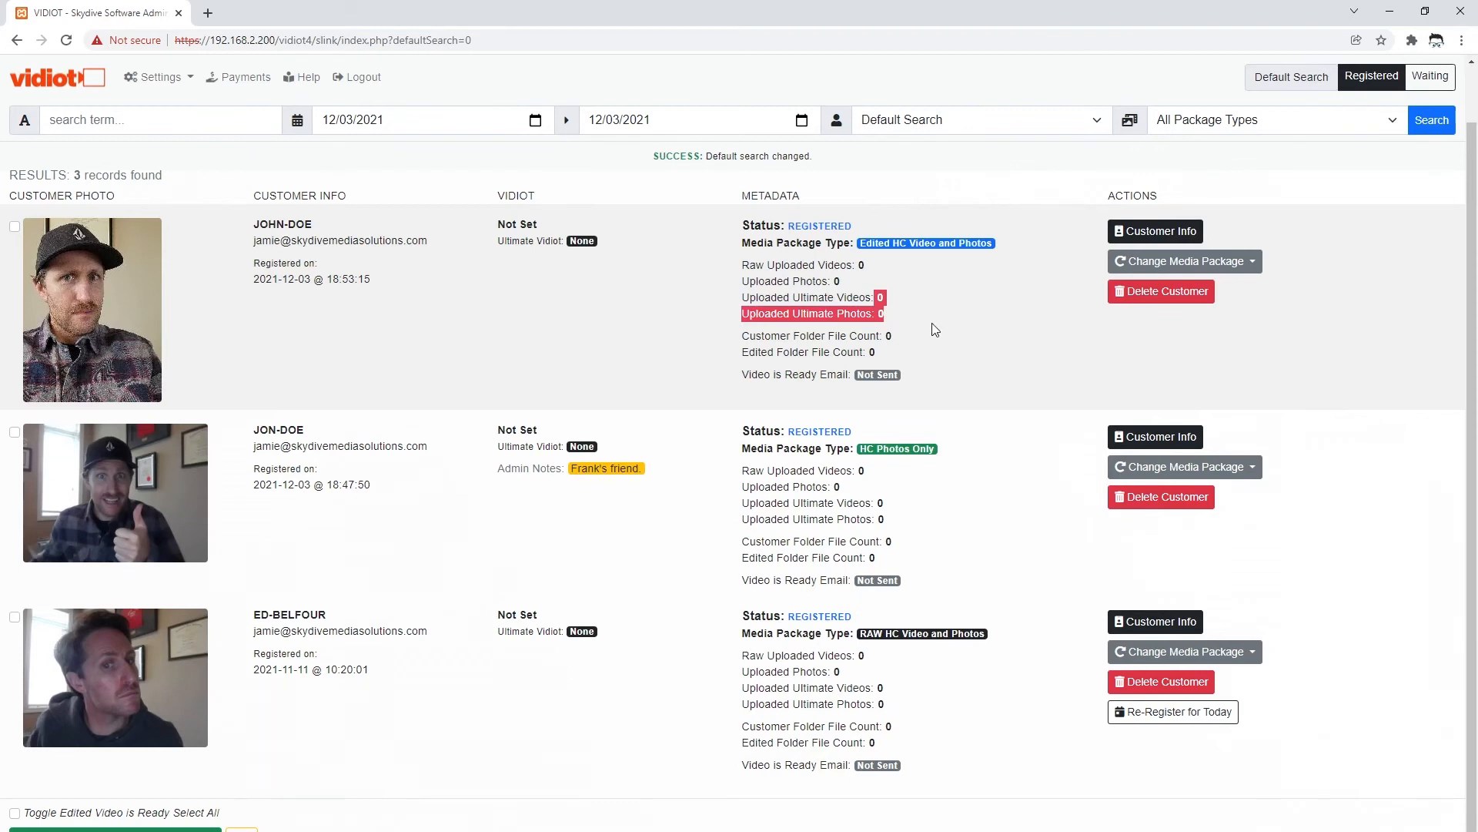
click(830, 348)
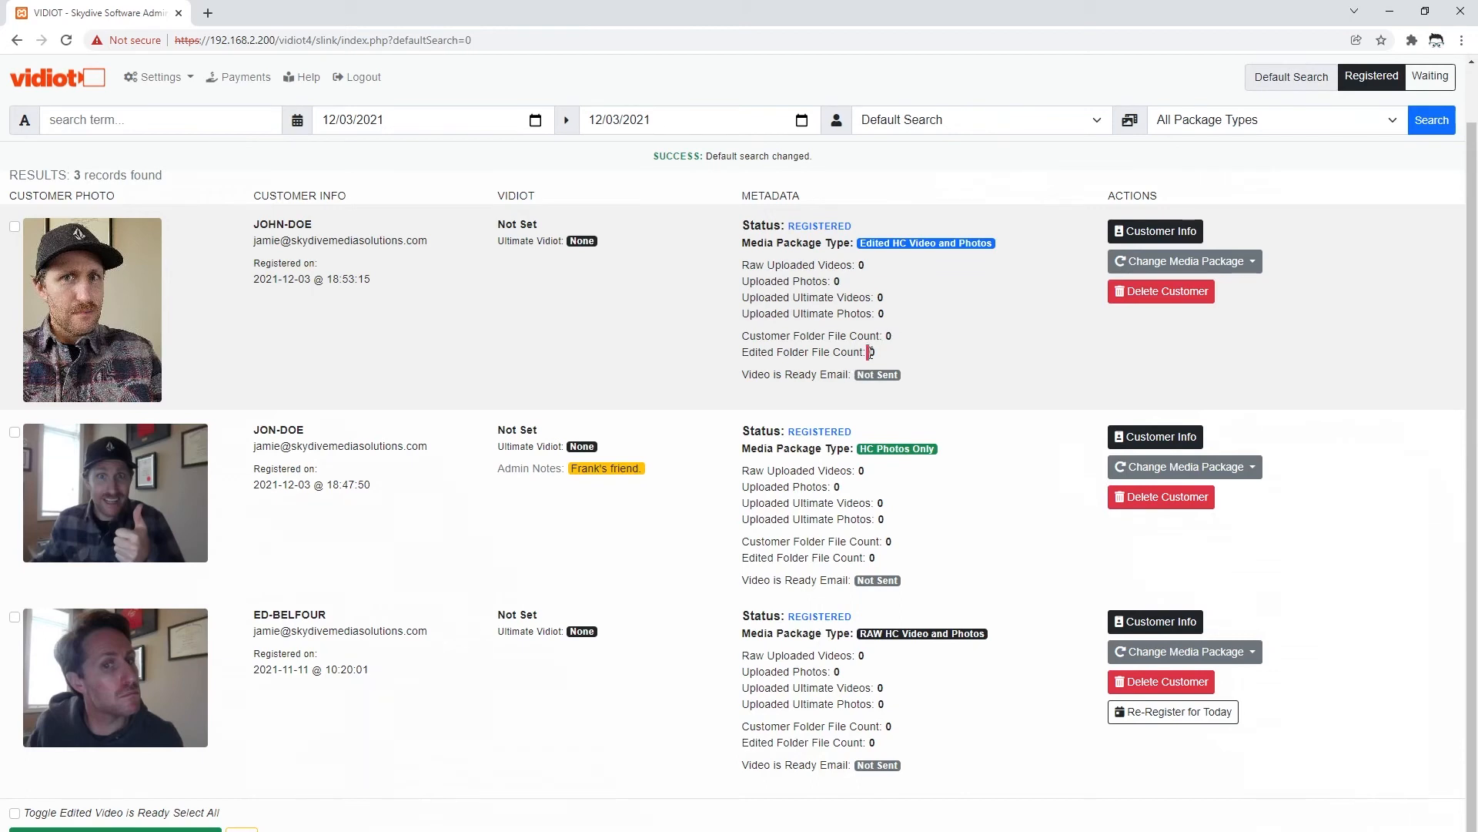
double_click(890, 337)
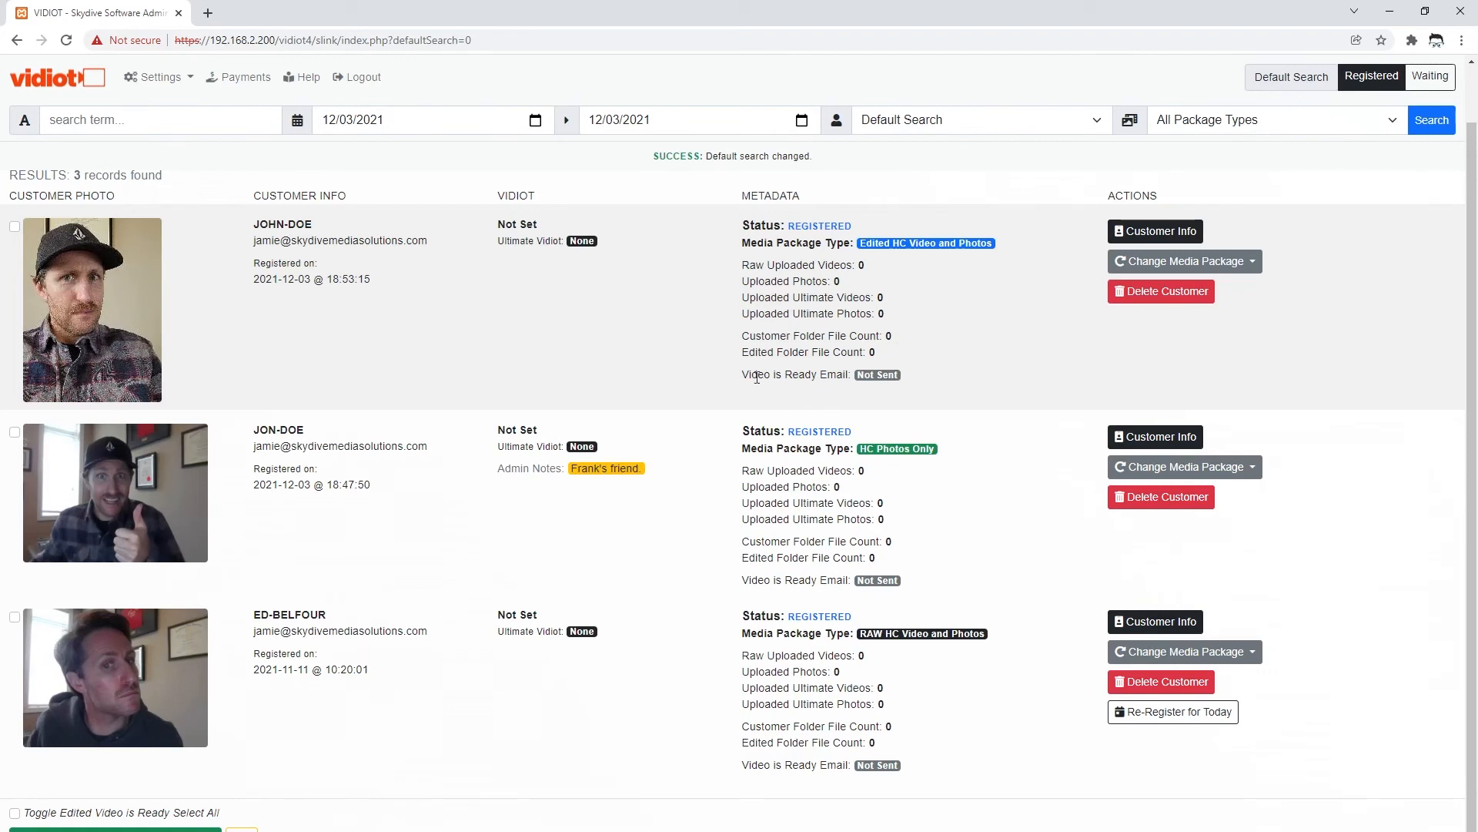
- Highlight the Video is Ready Email status, then switch to the Waiting customers list
drag(743, 377, 911, 376)
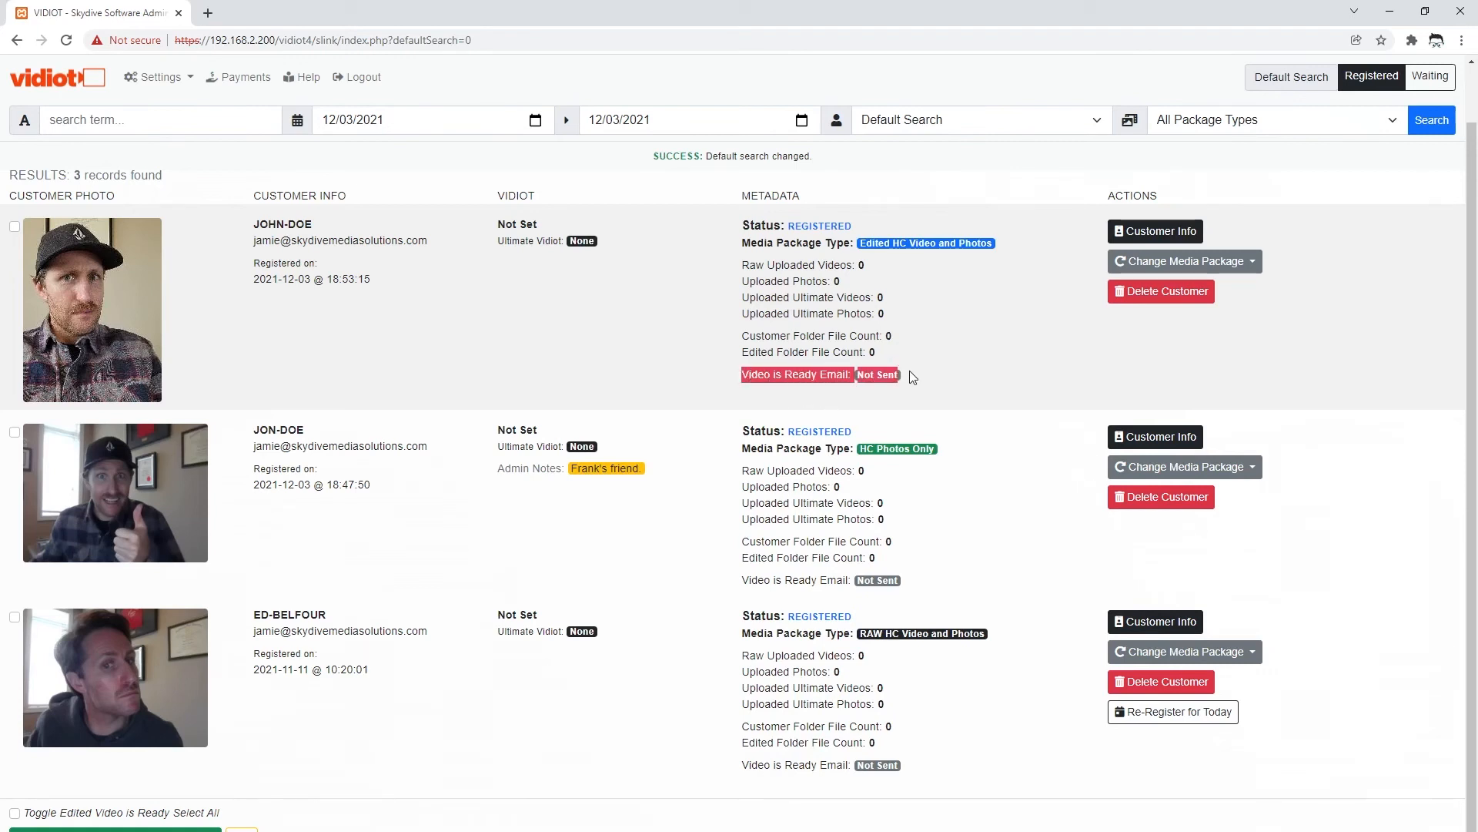
click(916, 376)
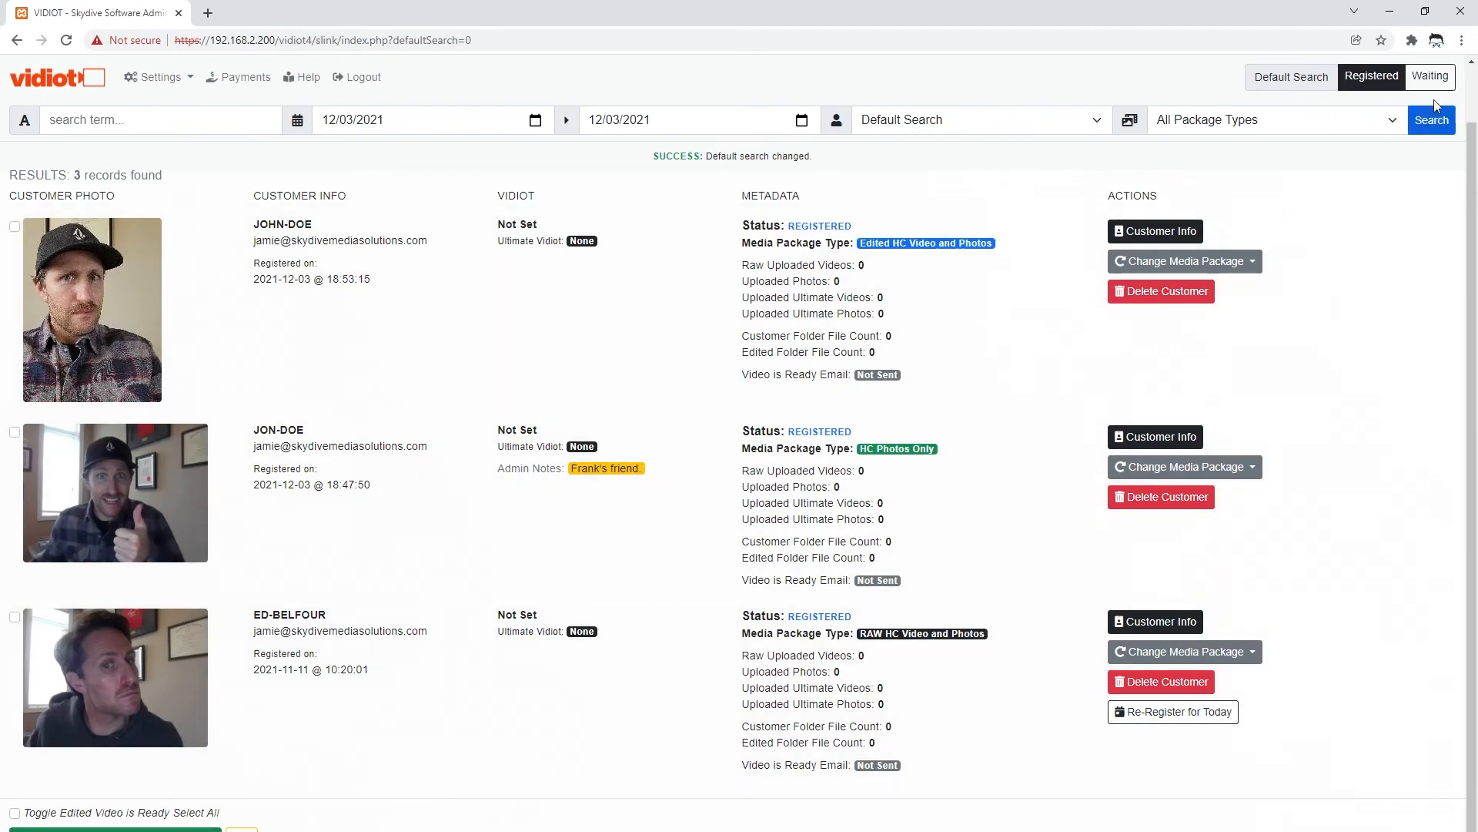
click(1431, 76)
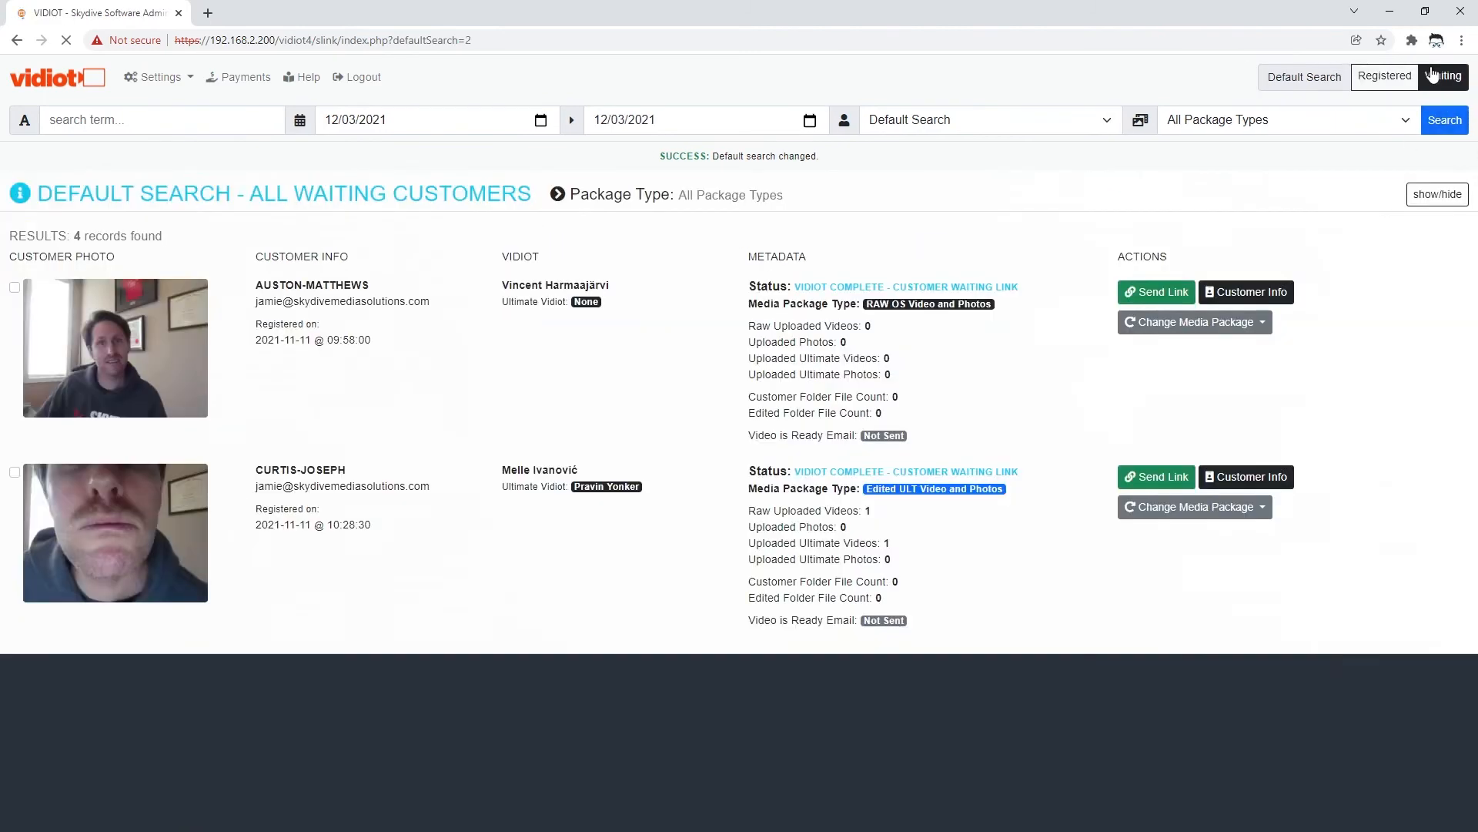
- Search Complete Customers from 08/02/2021, then narrow to the Edited HC Video and Photos package
click(937, 122)
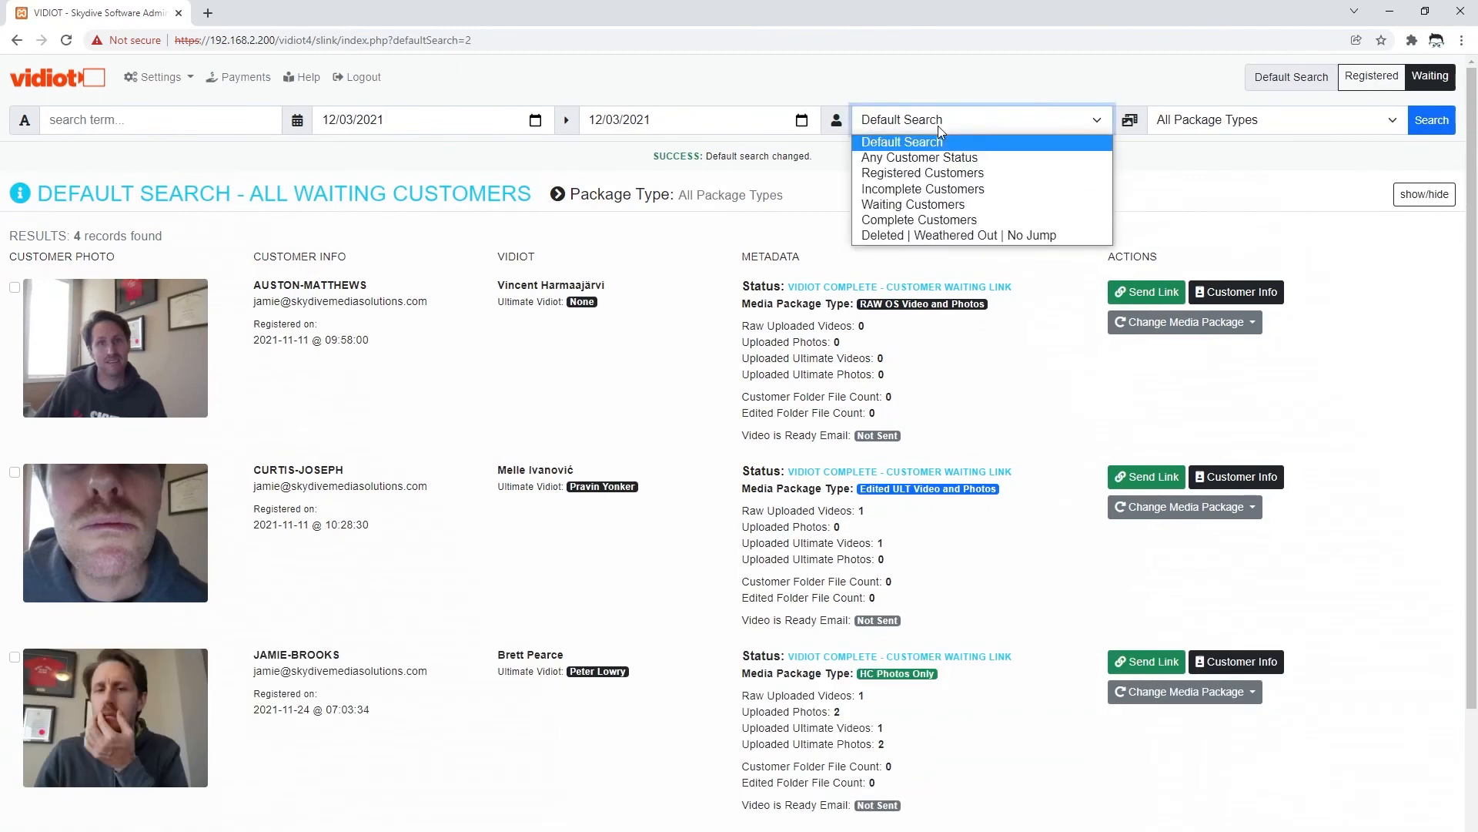
click(932, 216)
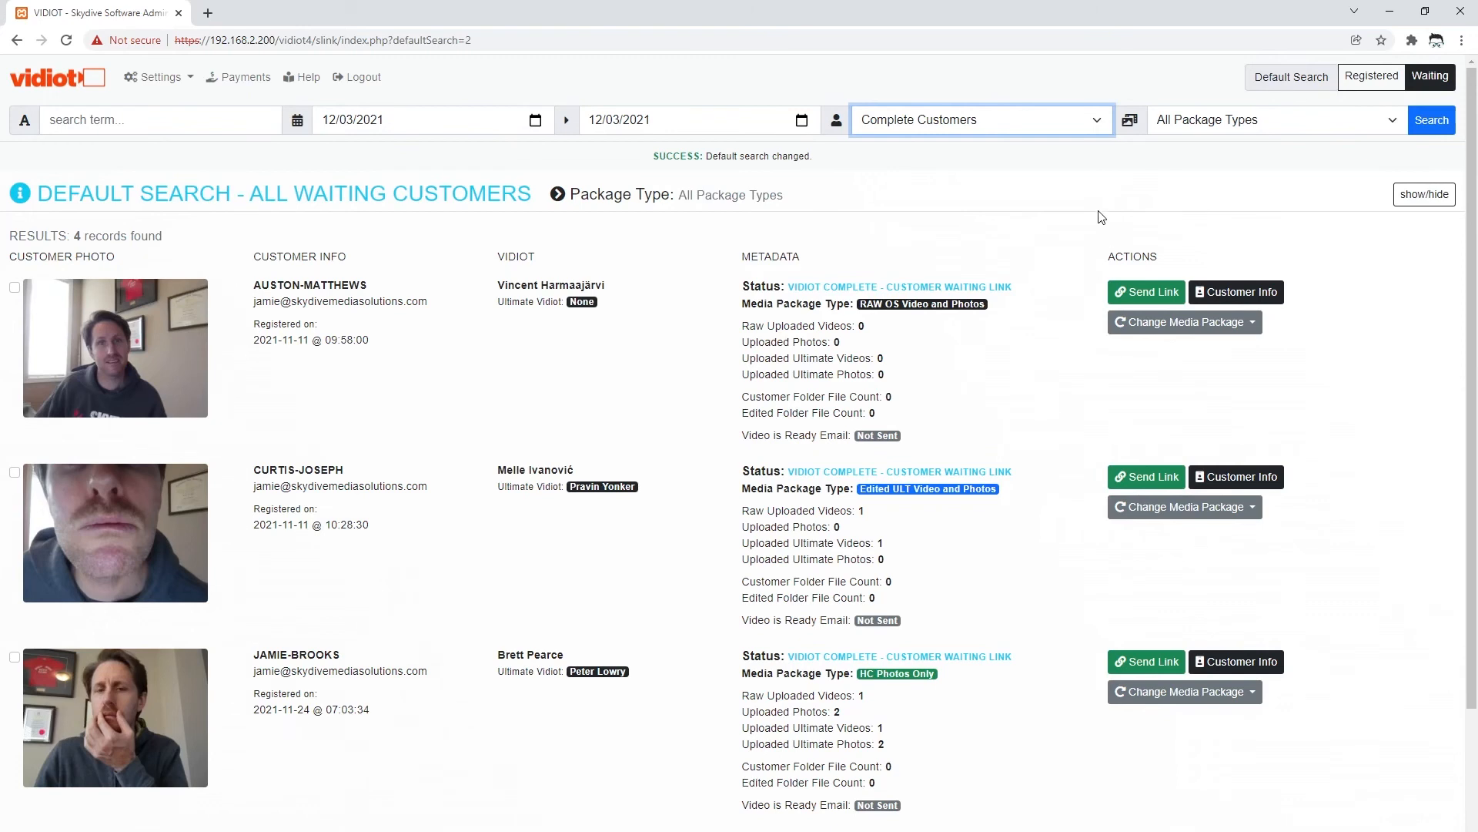
click(538, 123)
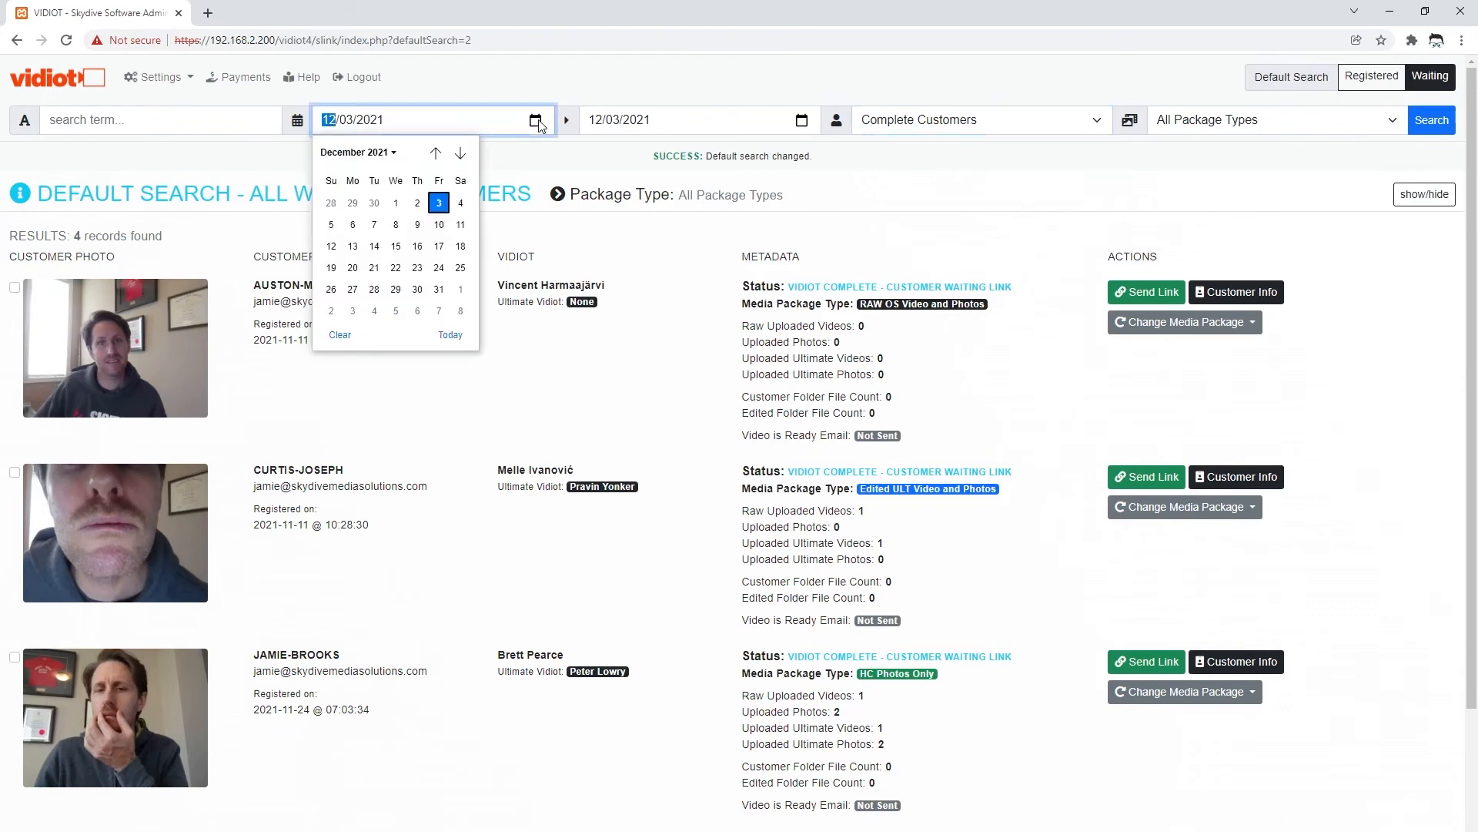
click(435, 153)
click(435, 153)
click(435, 153)
click(435, 153)
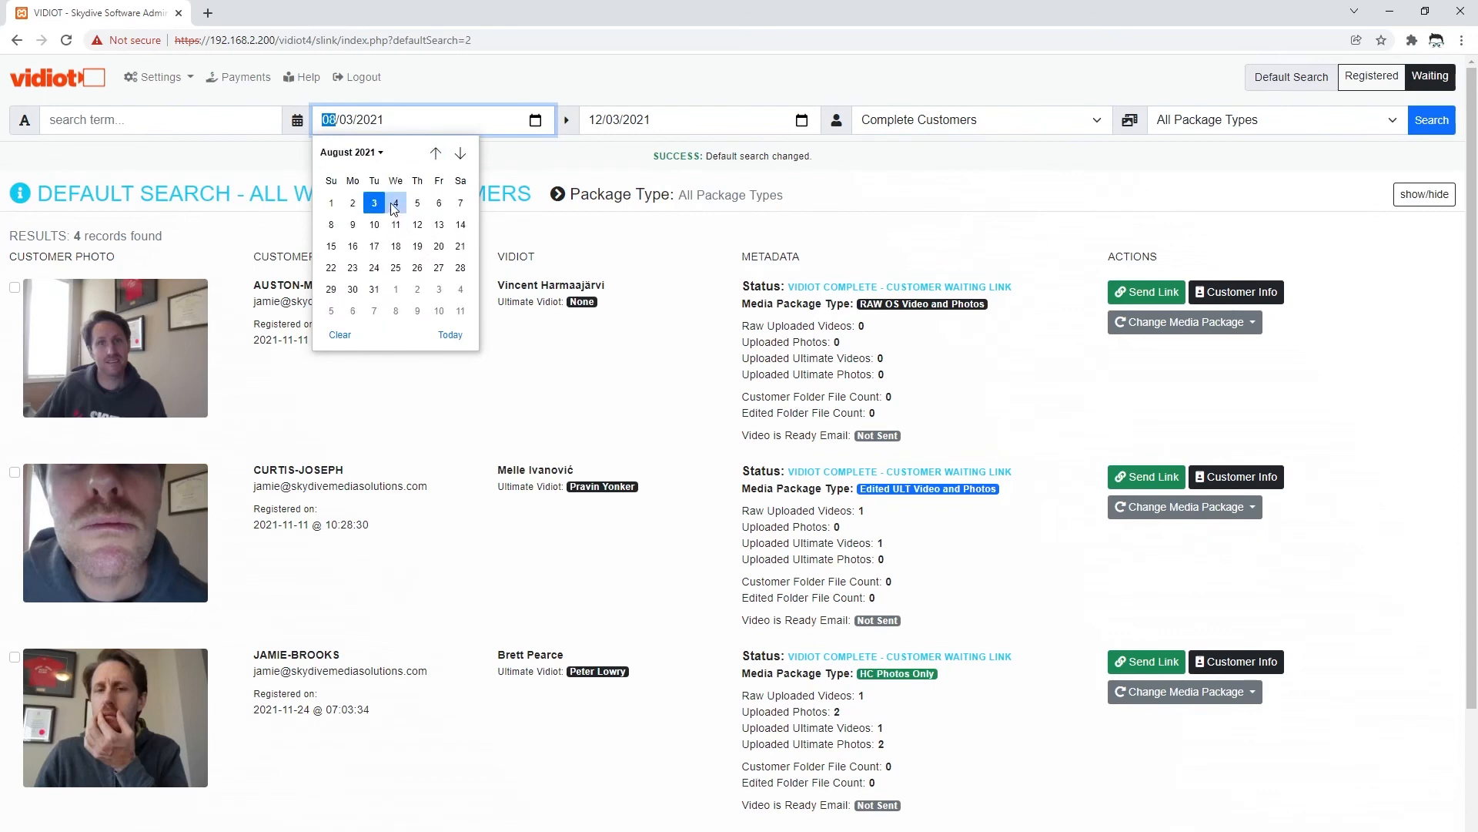
click(351, 203)
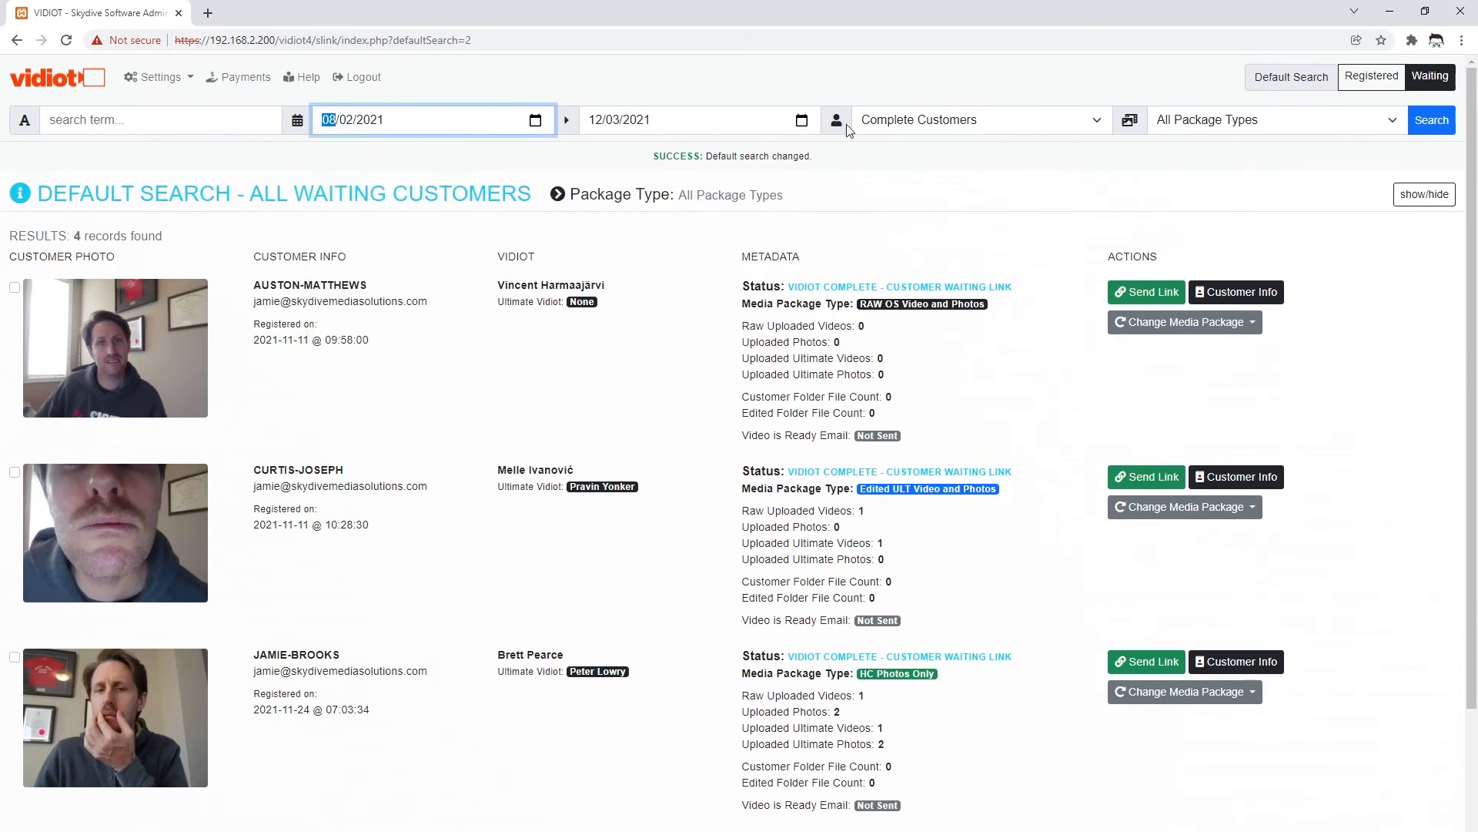
click(1436, 124)
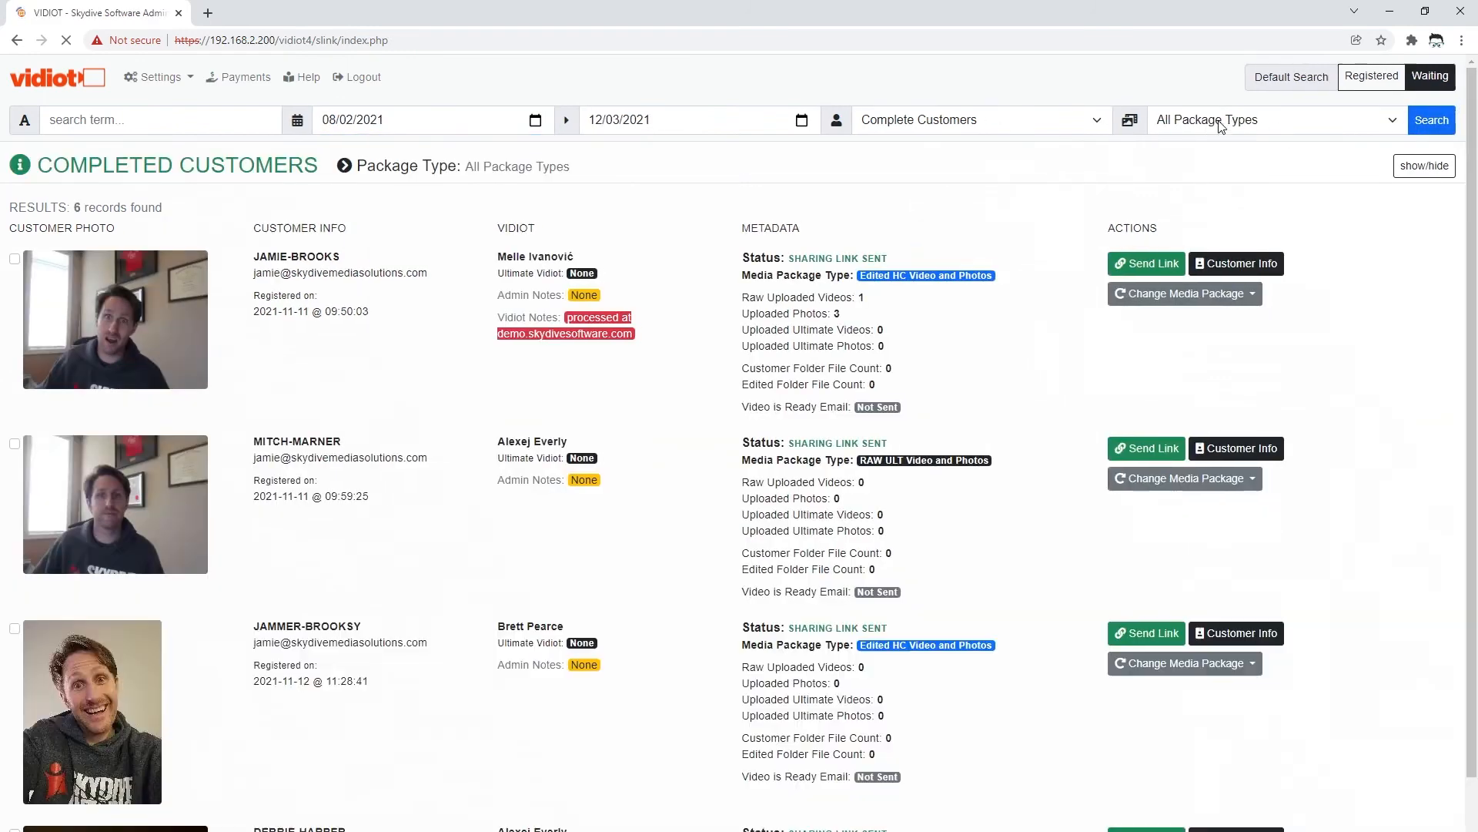
click(1218, 120)
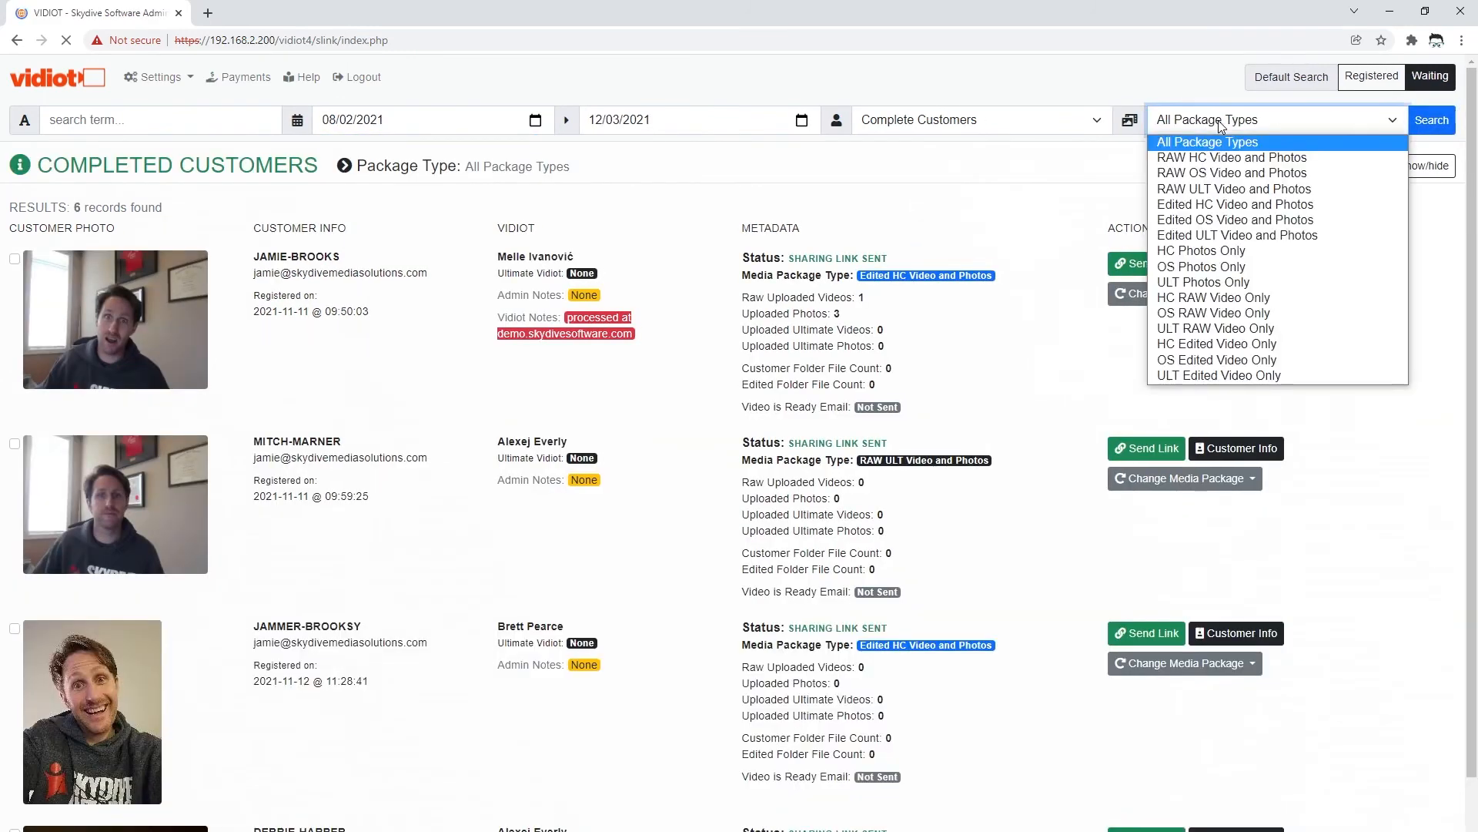
click(1226, 205)
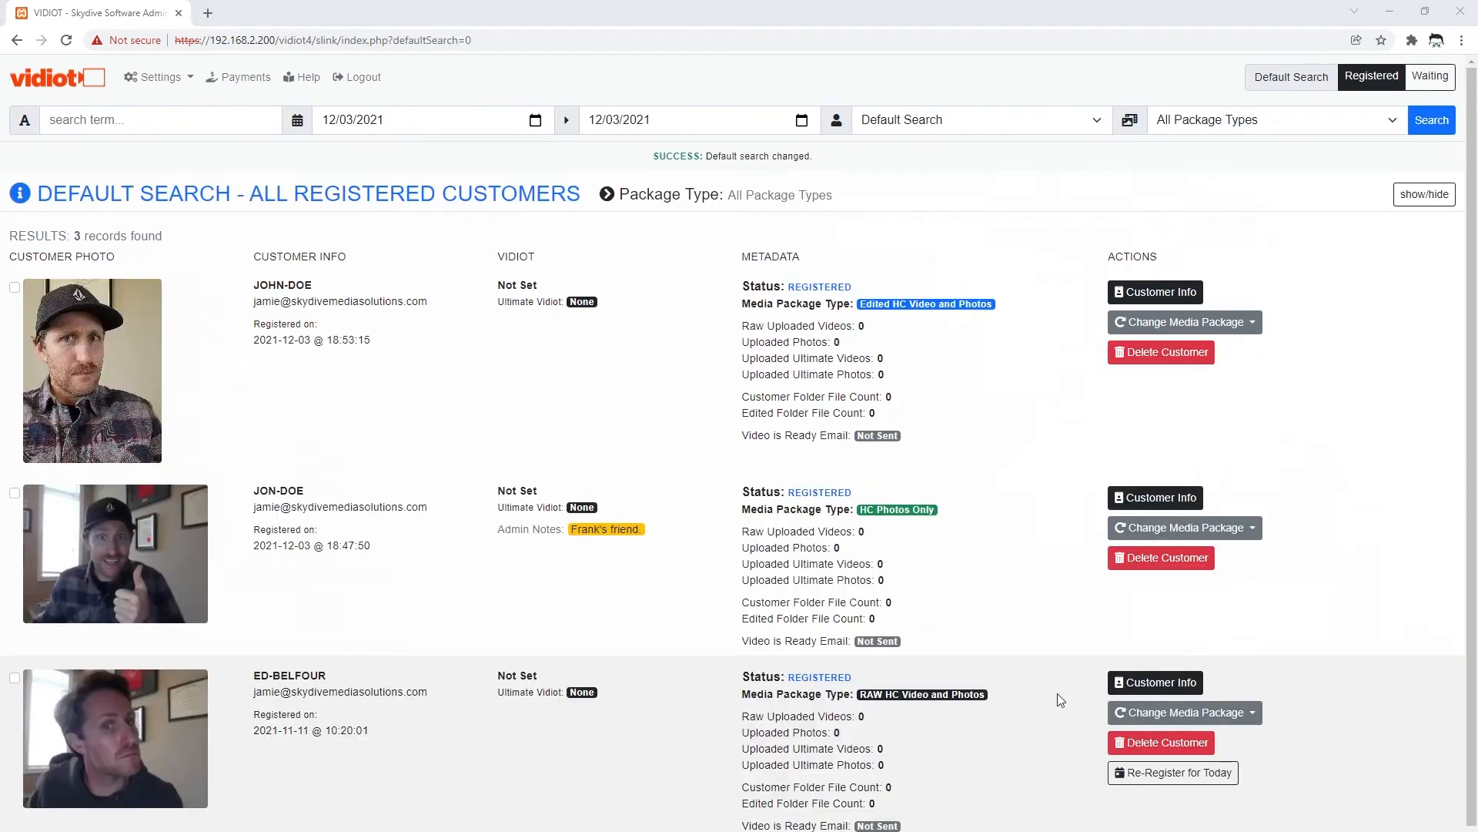
- Set the search date range to 11/25/2021 through 12/25/2021
scroll(840, 588, down, 1)
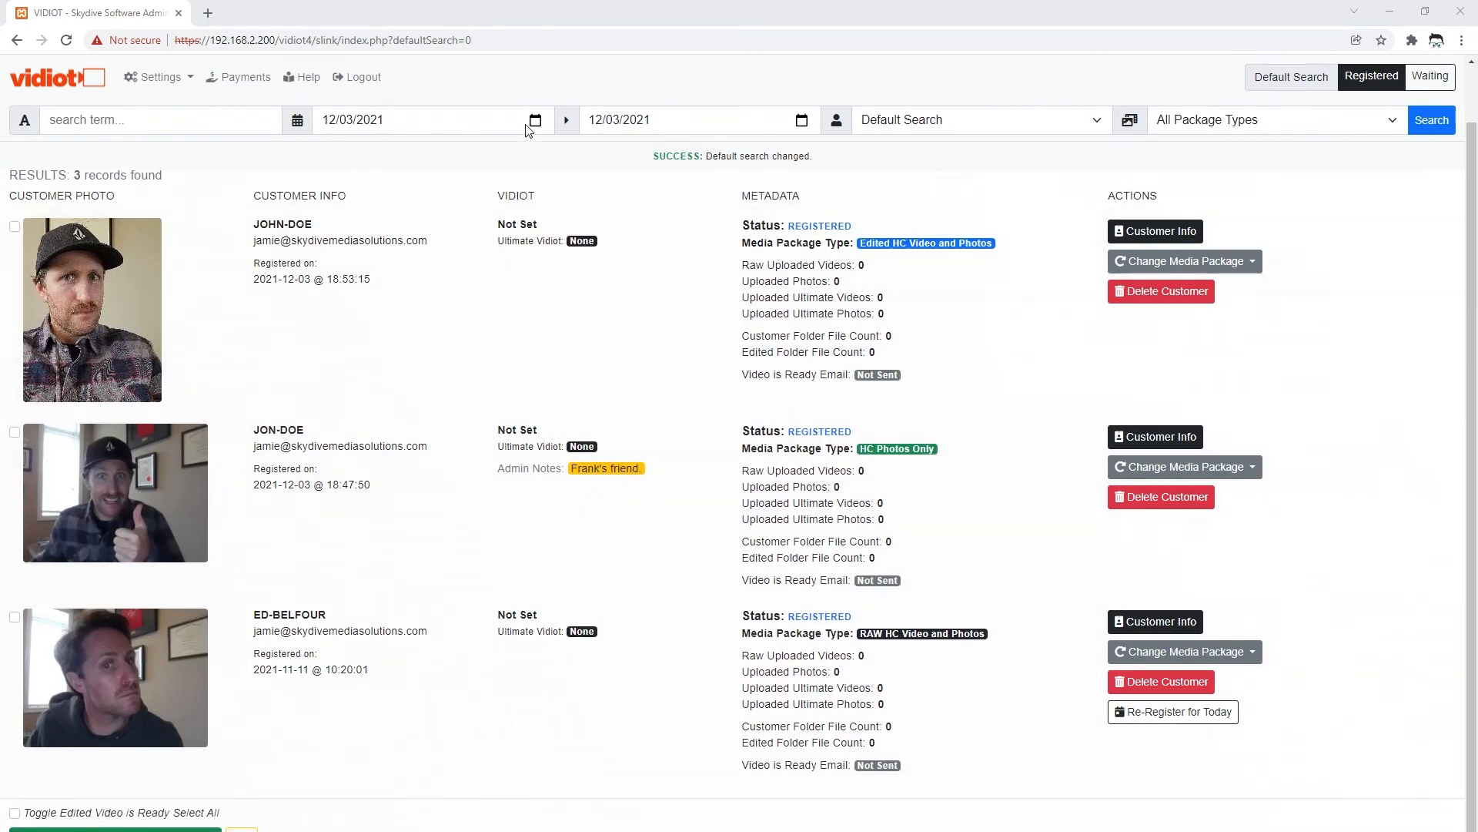
click(535, 121)
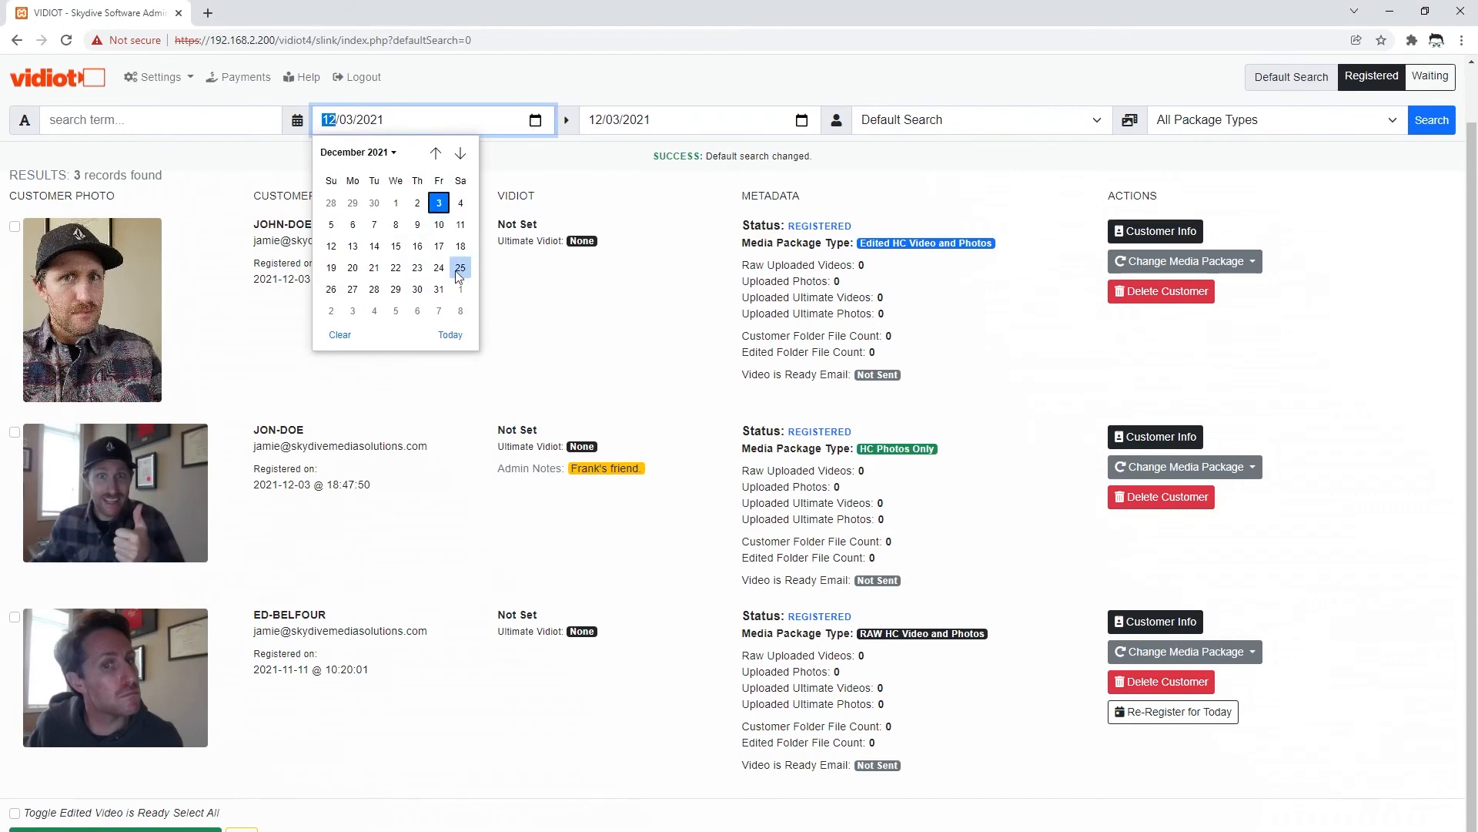
click(436, 153)
click(375, 267)
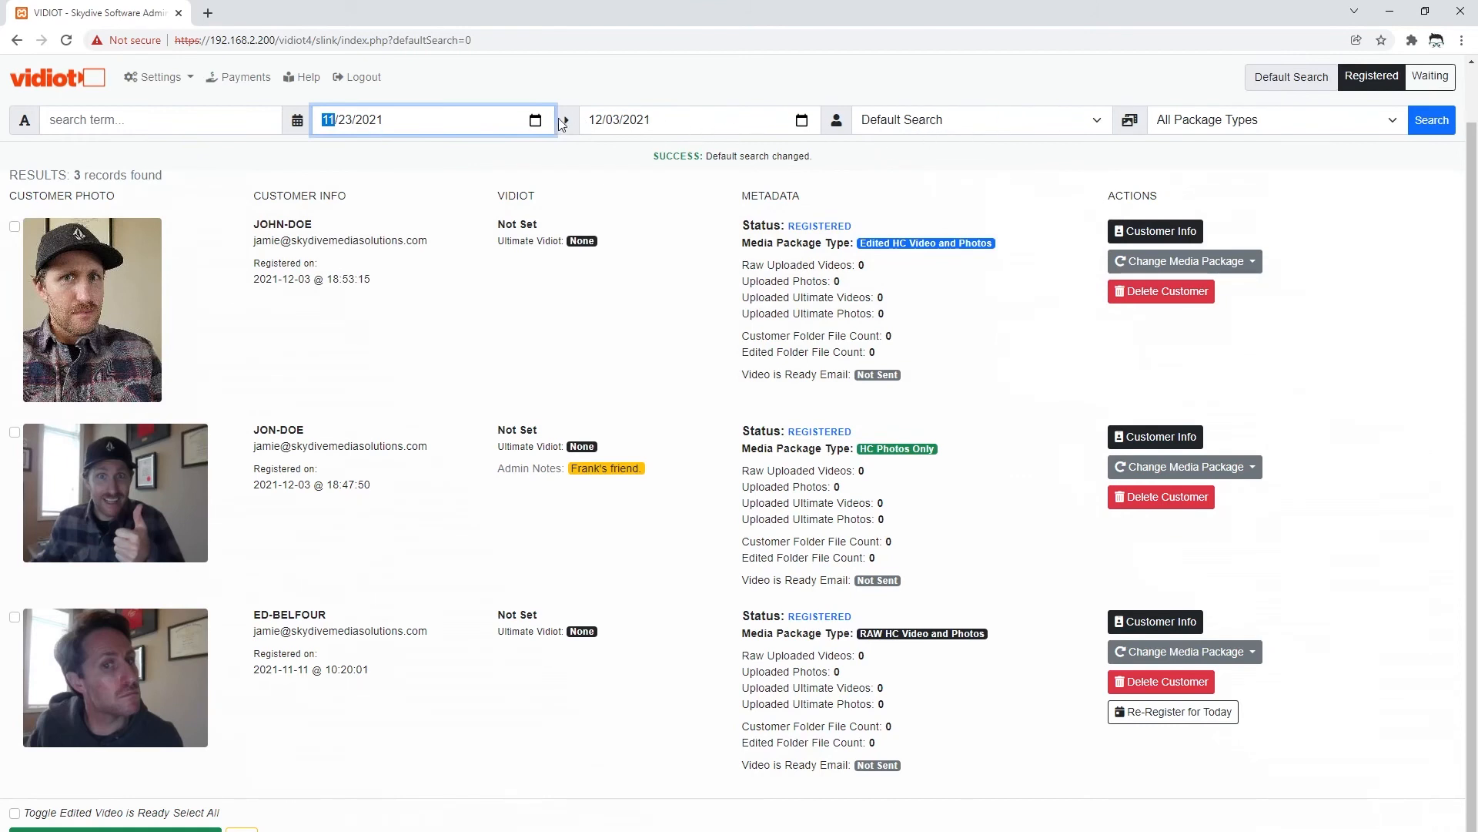
click(533, 121)
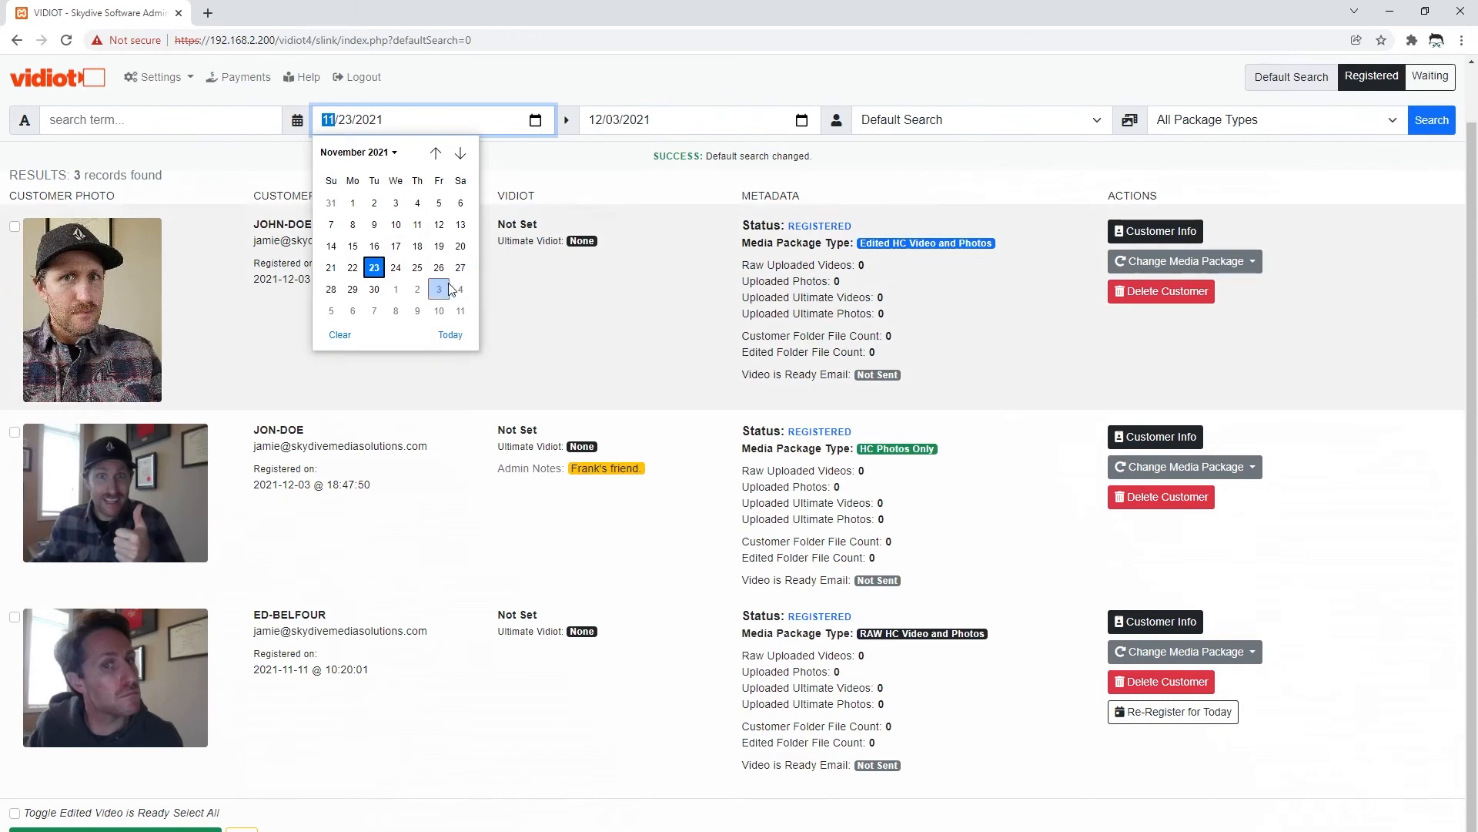
click(416, 266)
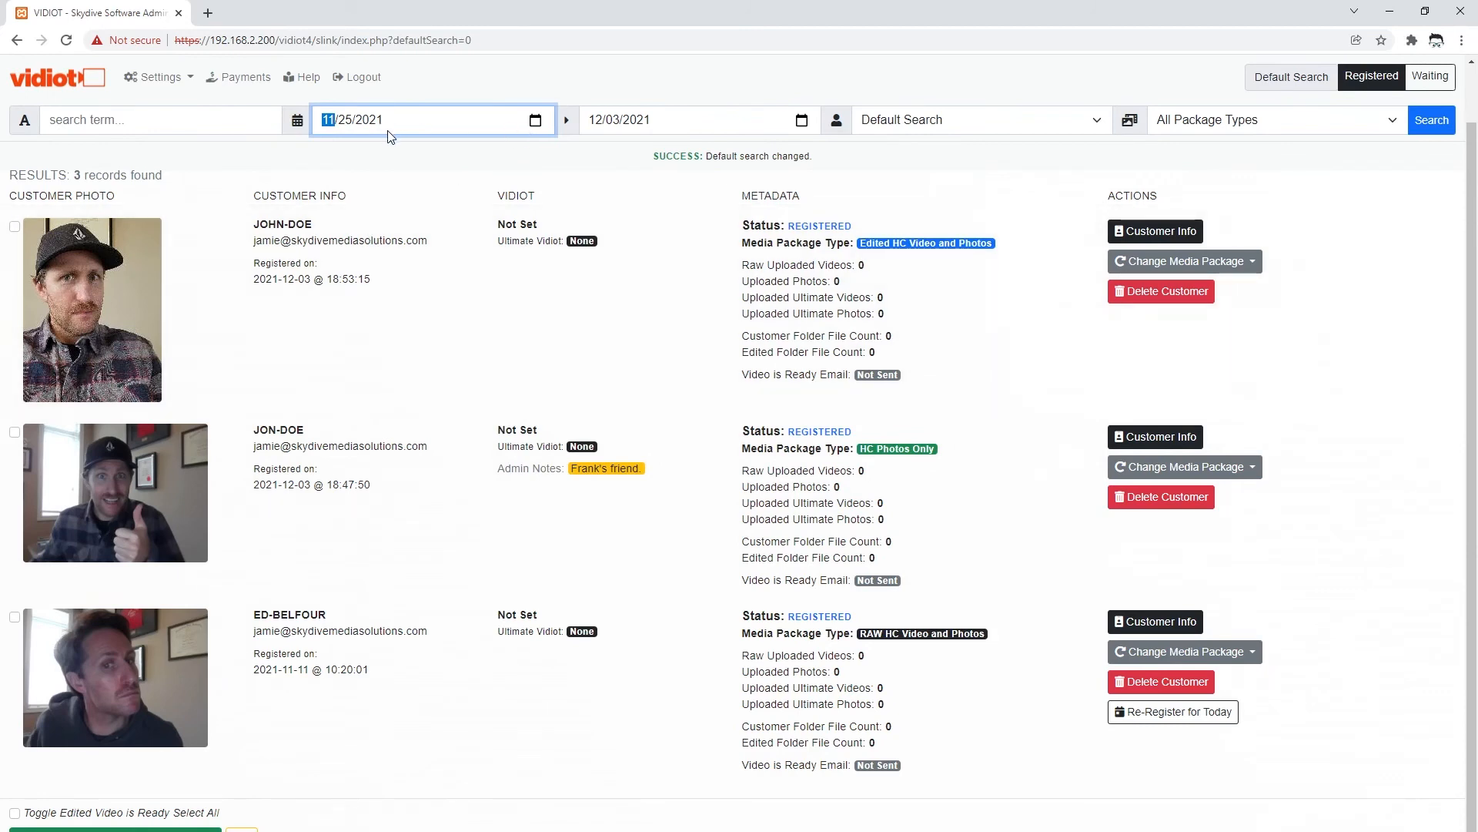
click(801, 121)
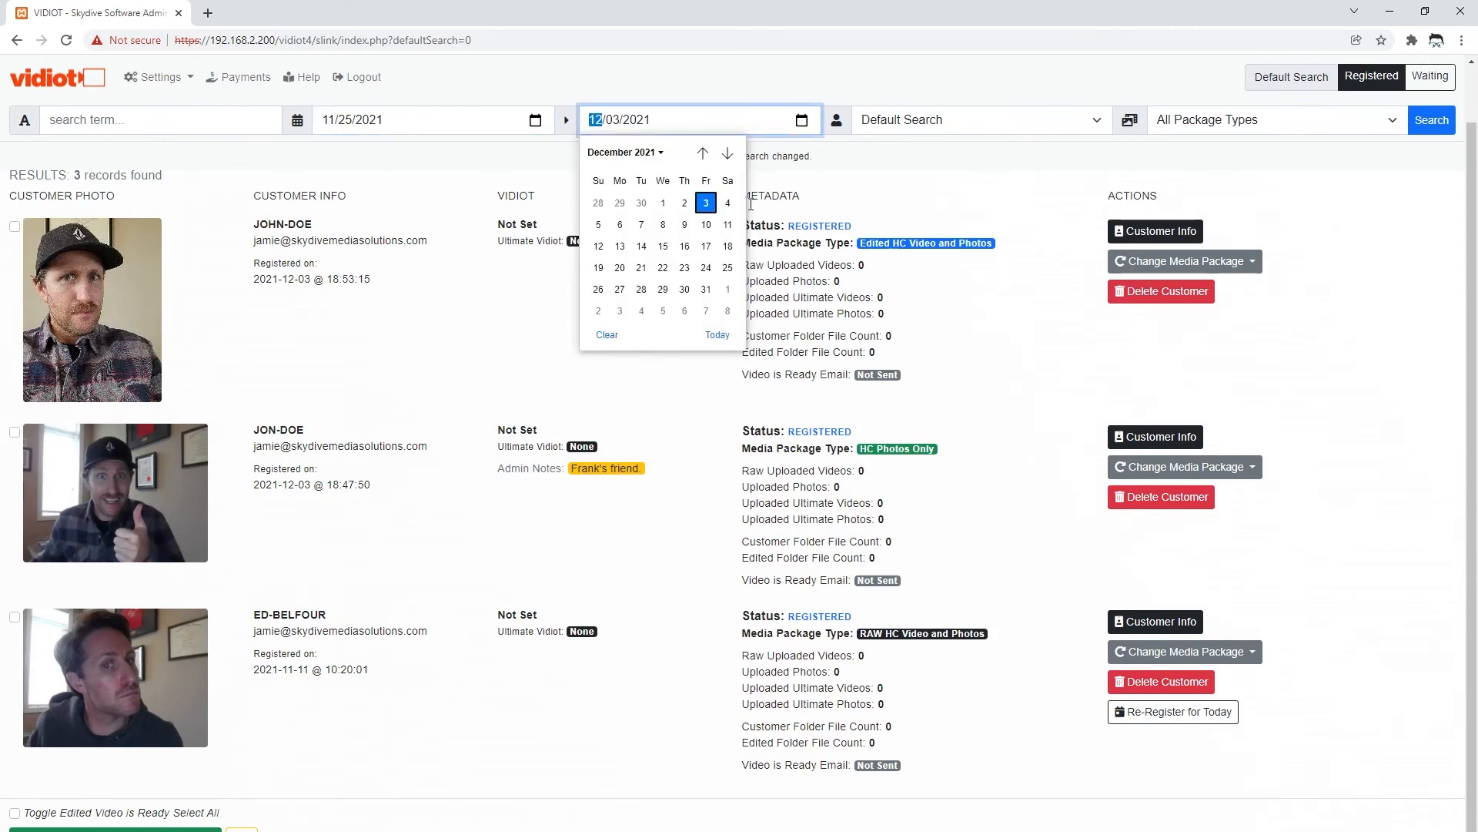
click(728, 267)
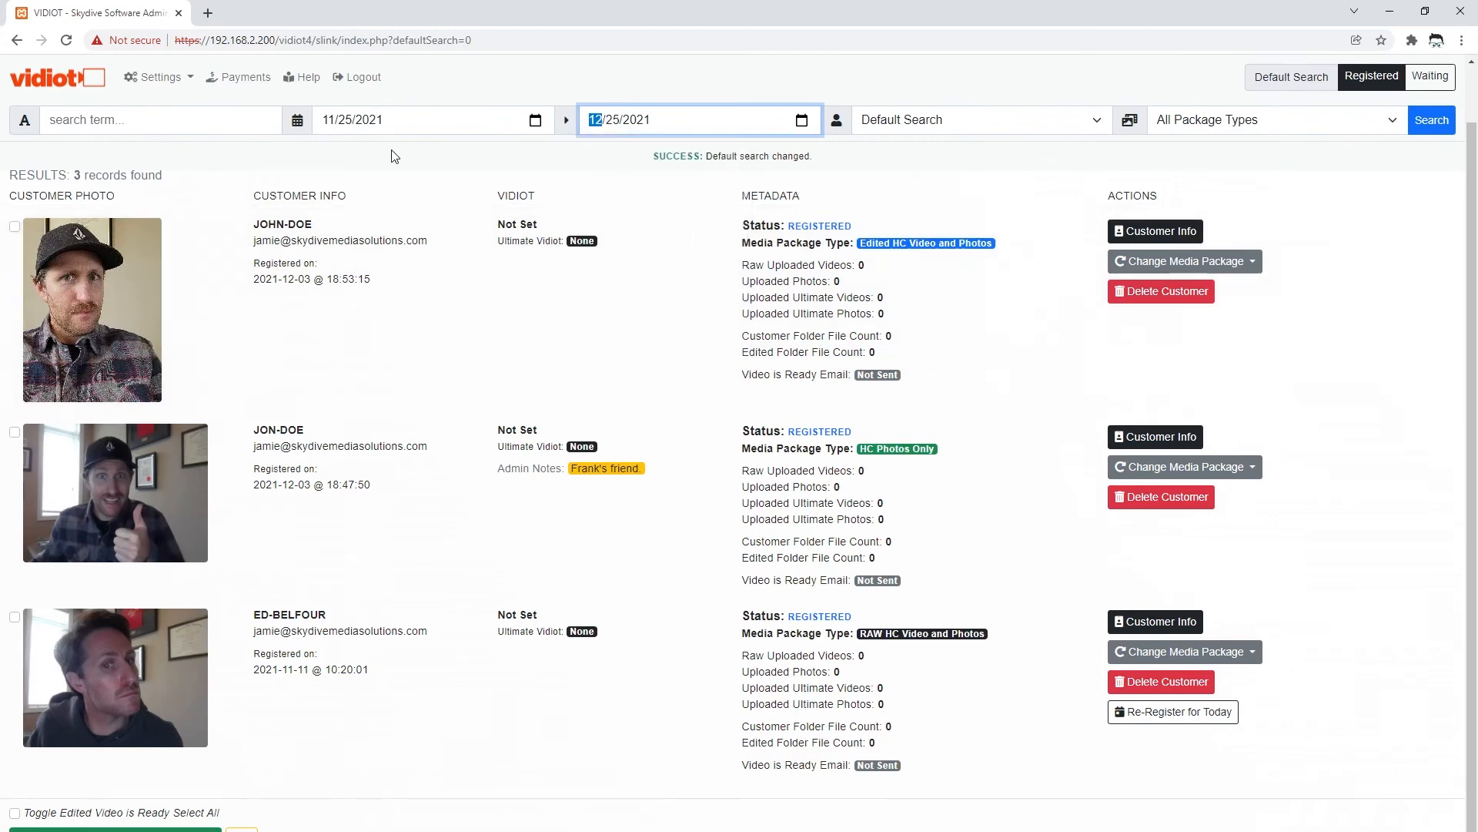
- Search Complete Customers with the Edited OS Video and Photos package
click(1021, 128)
click(944, 219)
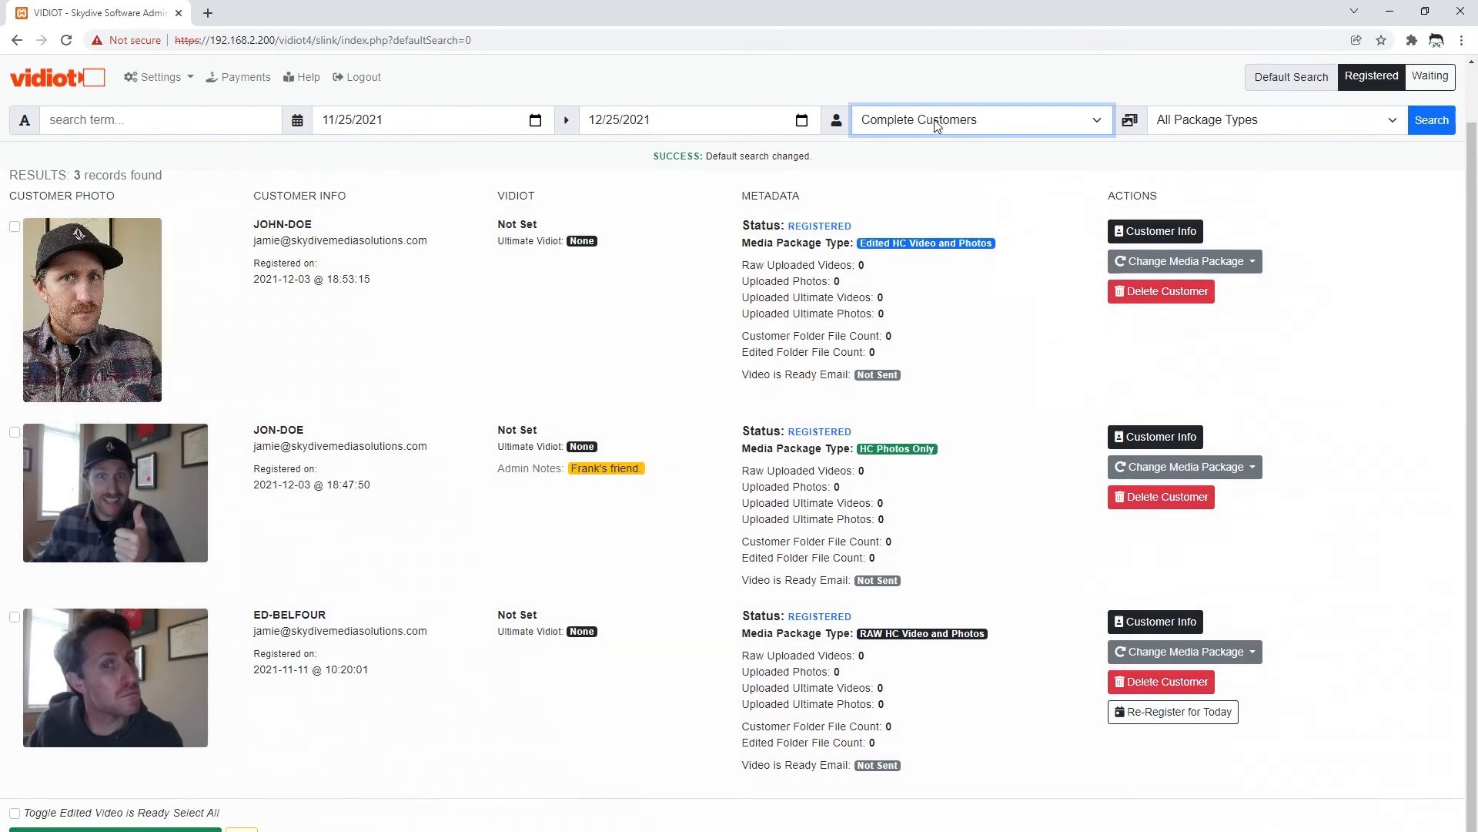
click(1302, 121)
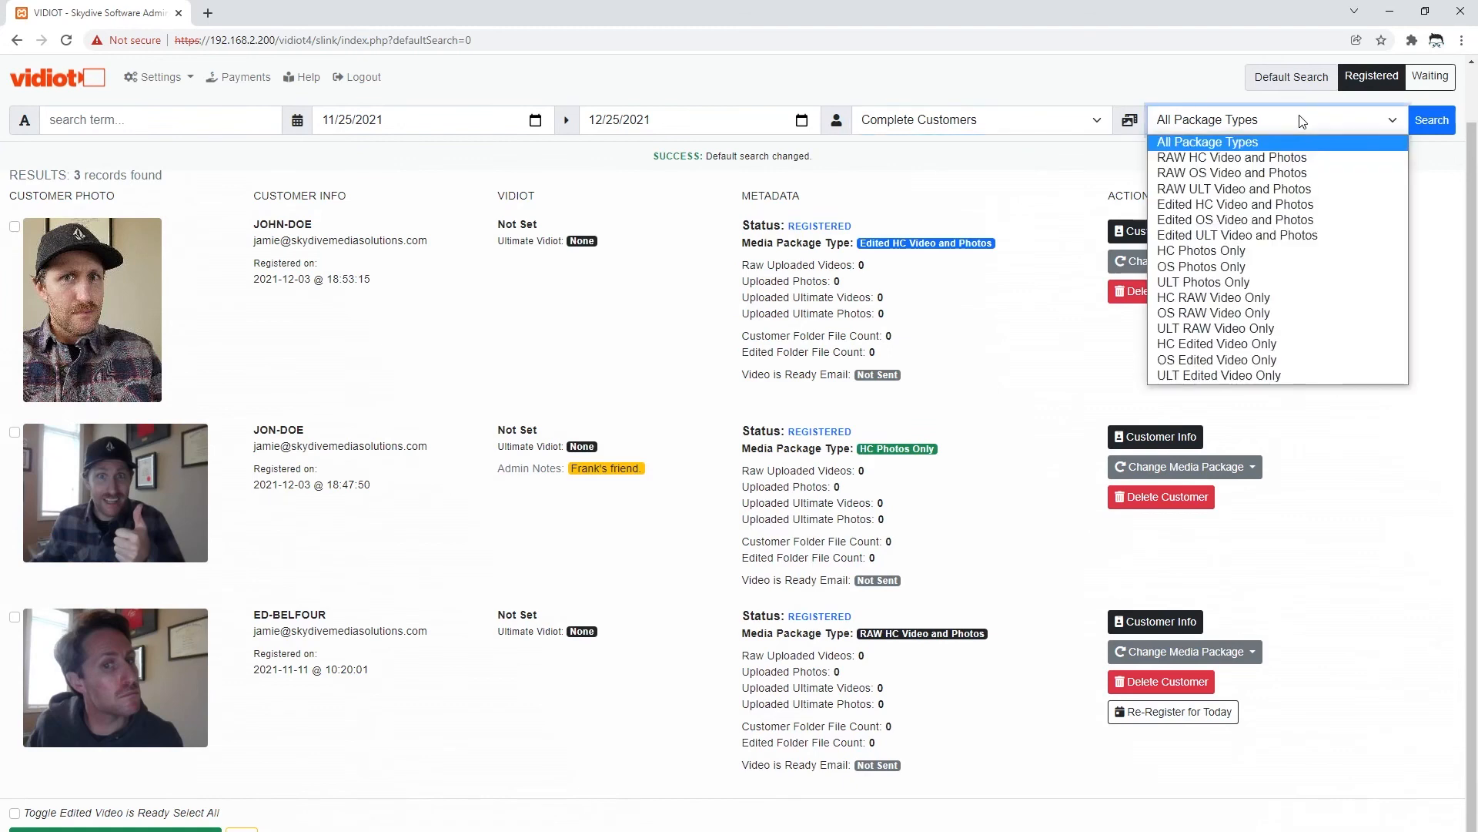
click(1214, 221)
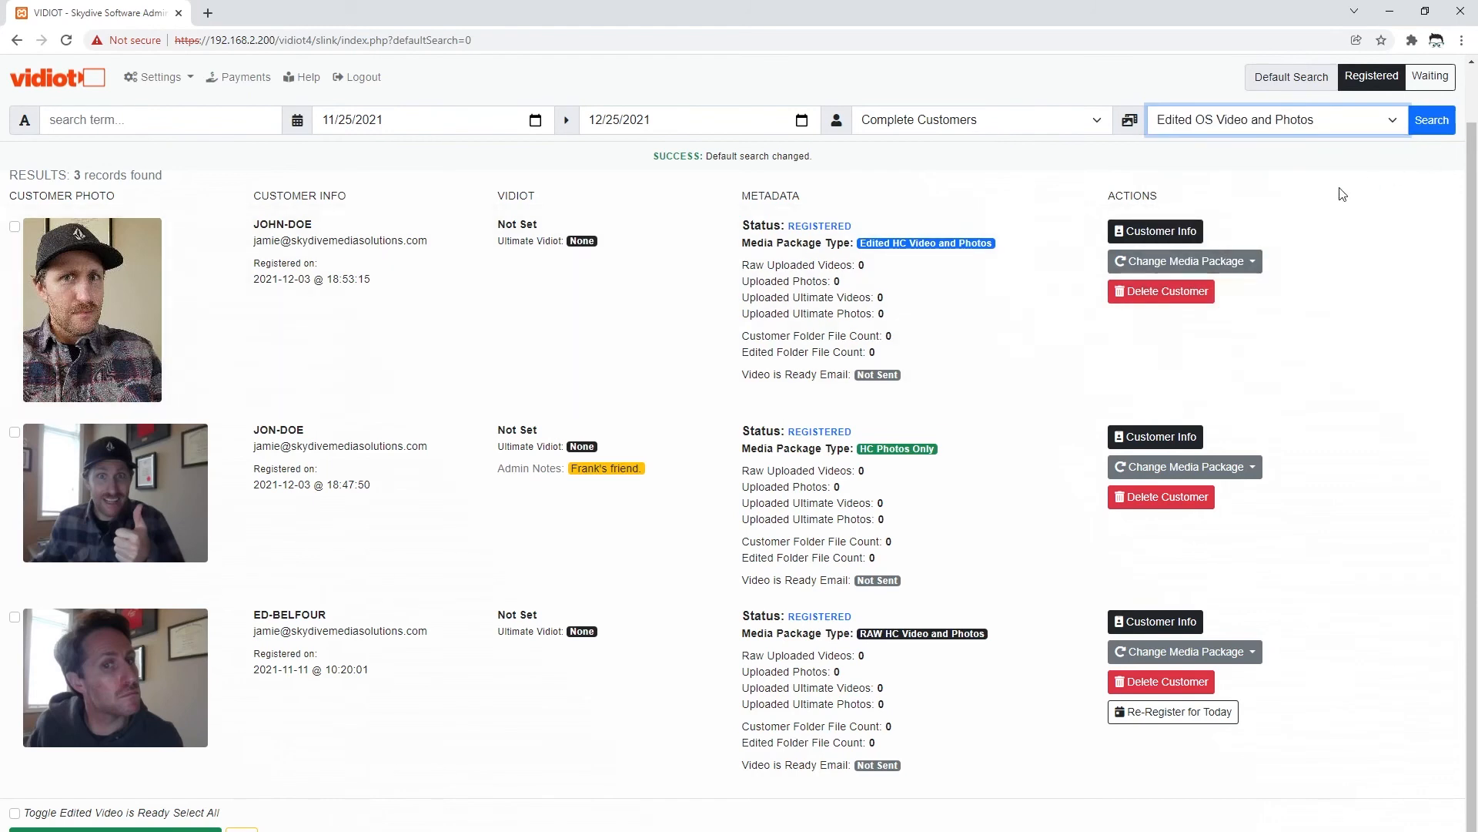
click(1431, 121)
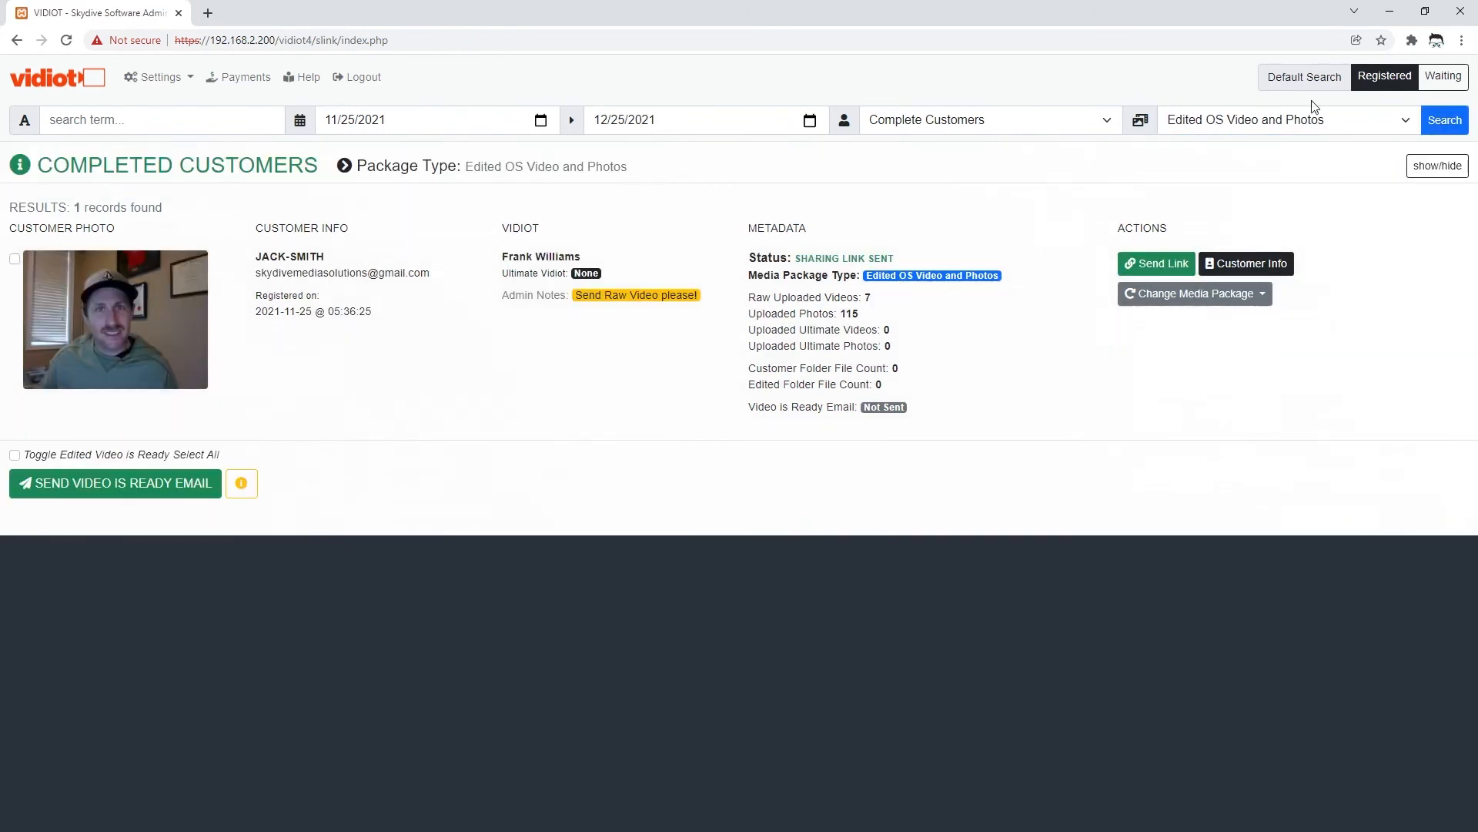
- Change the package filter to All Package Types and rerun the search
click(1281, 127)
click(1258, 143)
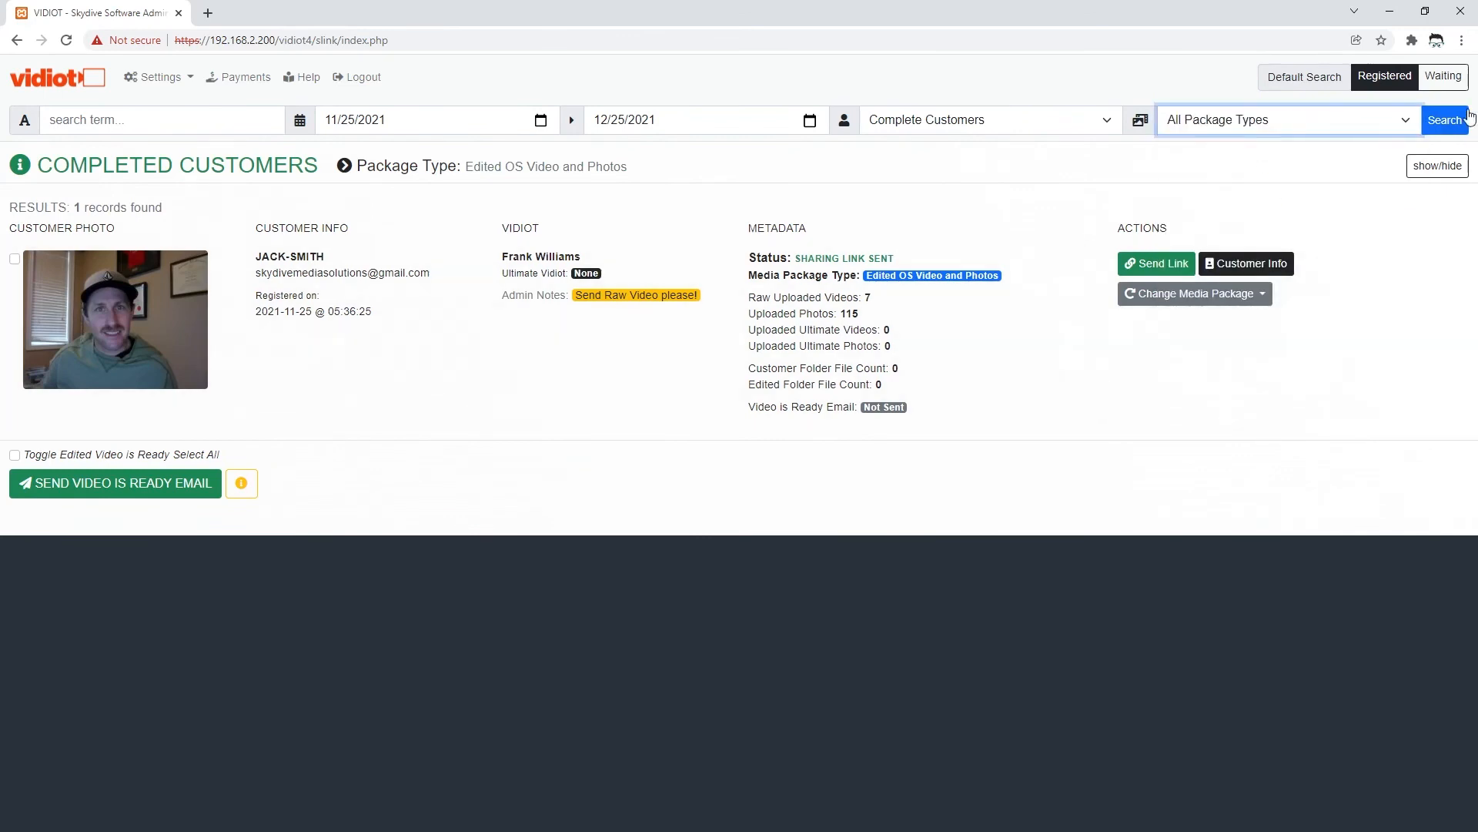
click(1447, 125)
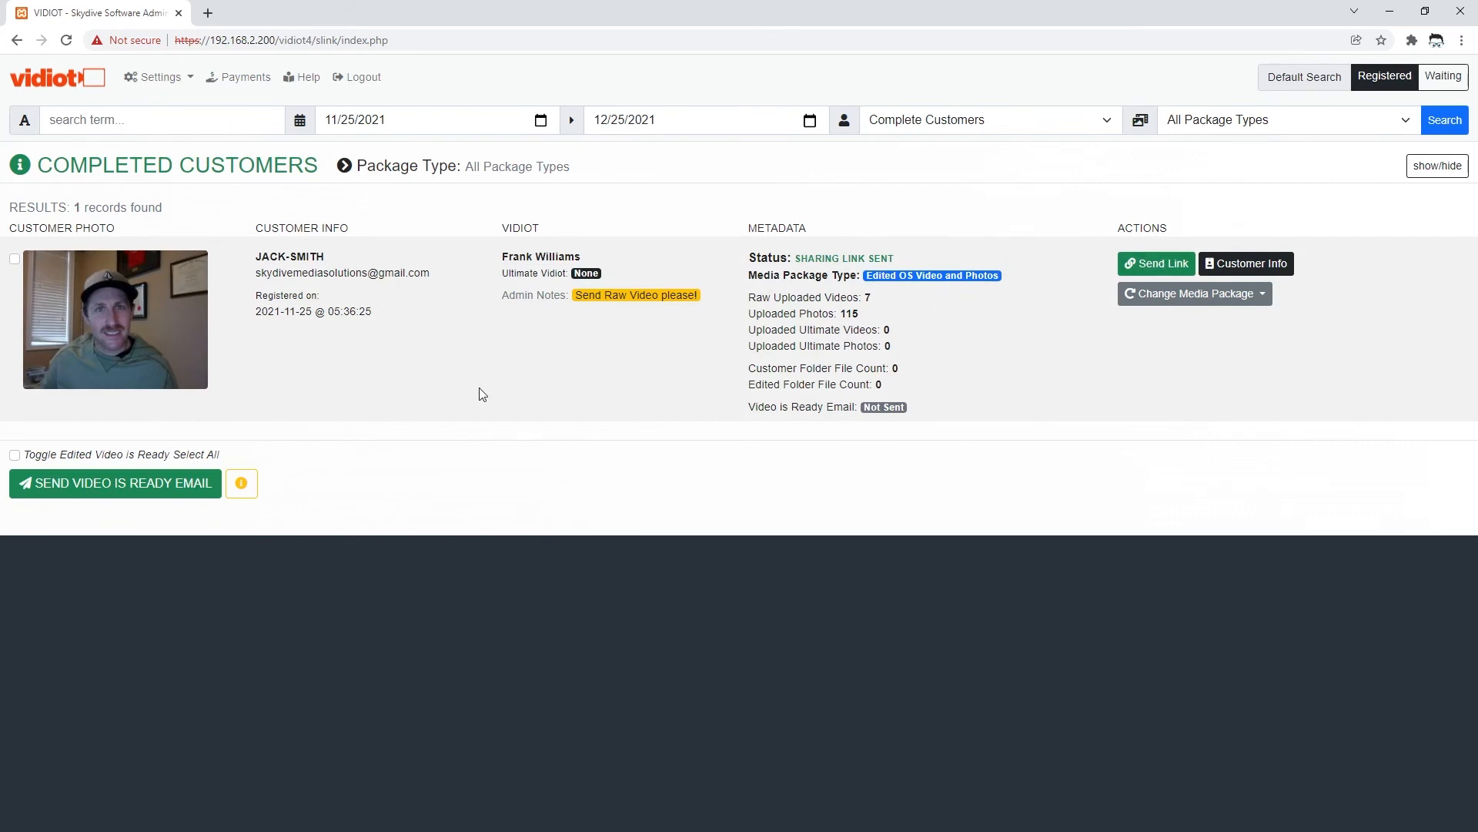
- Tick the customer and the Video is Ready select-all box, then point out the folder file counts
click(15, 259)
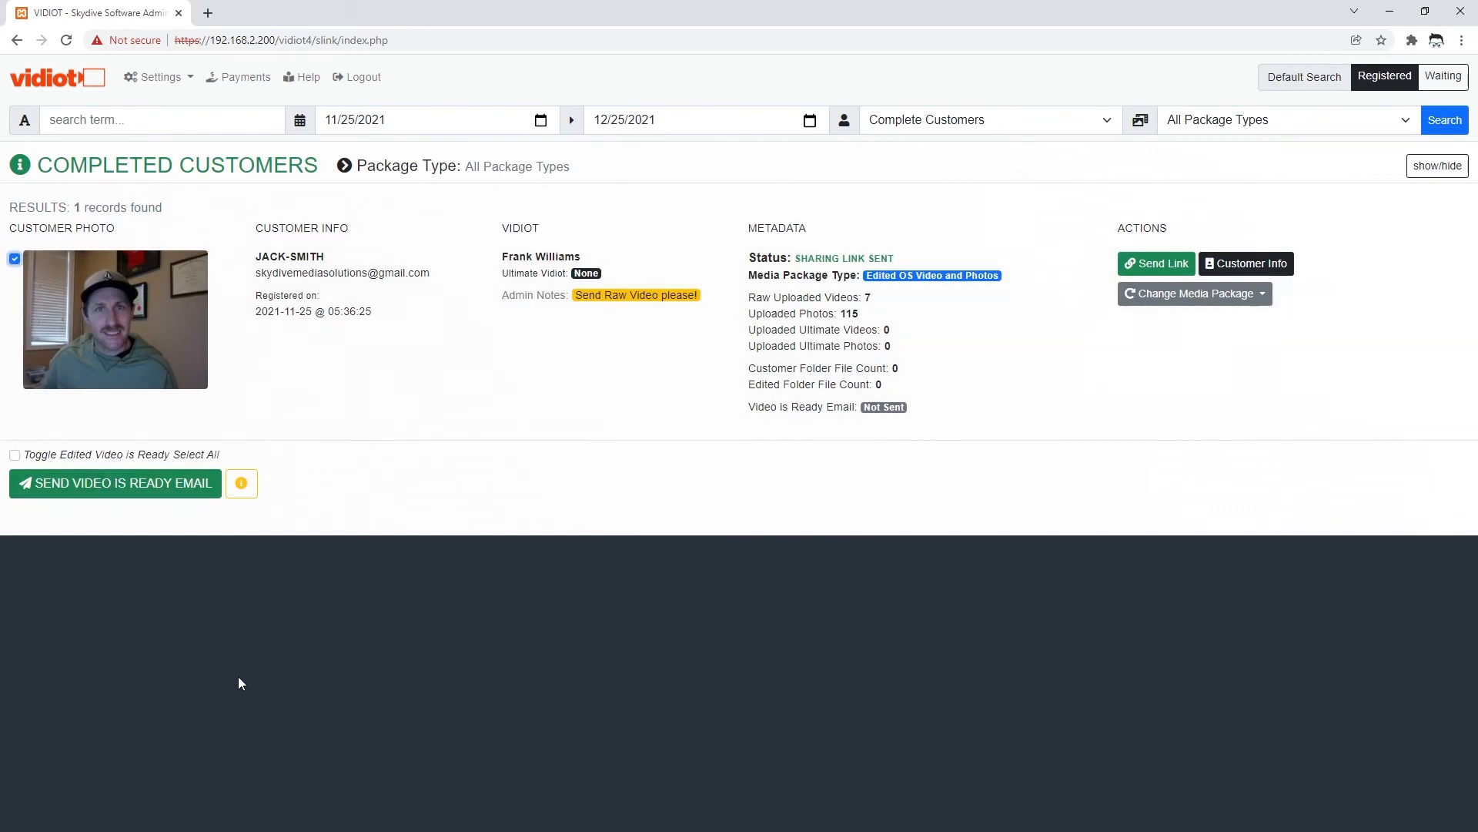
click(15, 454)
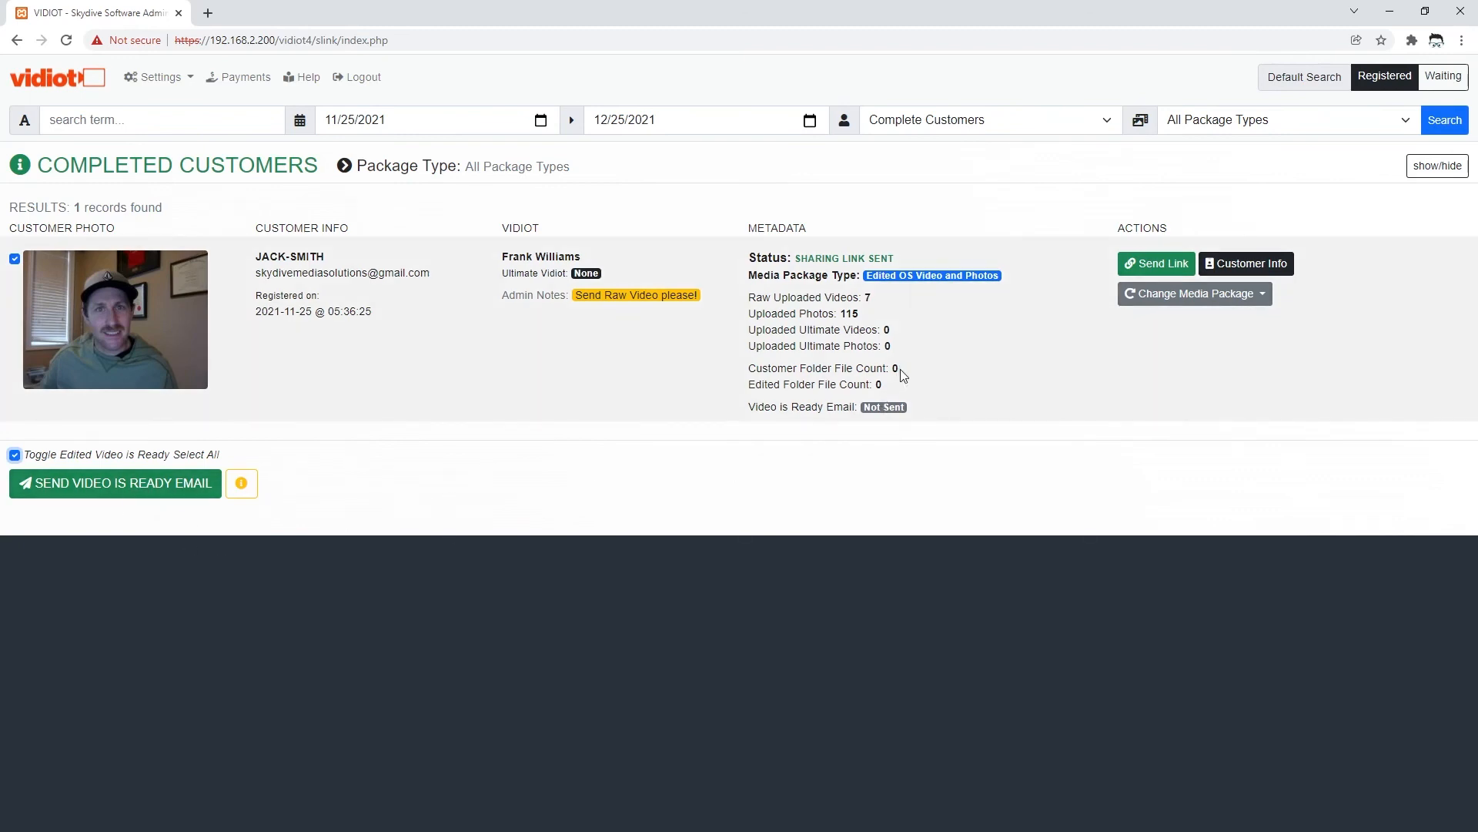
double_click(879, 384)
double_click(896, 368)
double_click(878, 384)
click(895, 386)
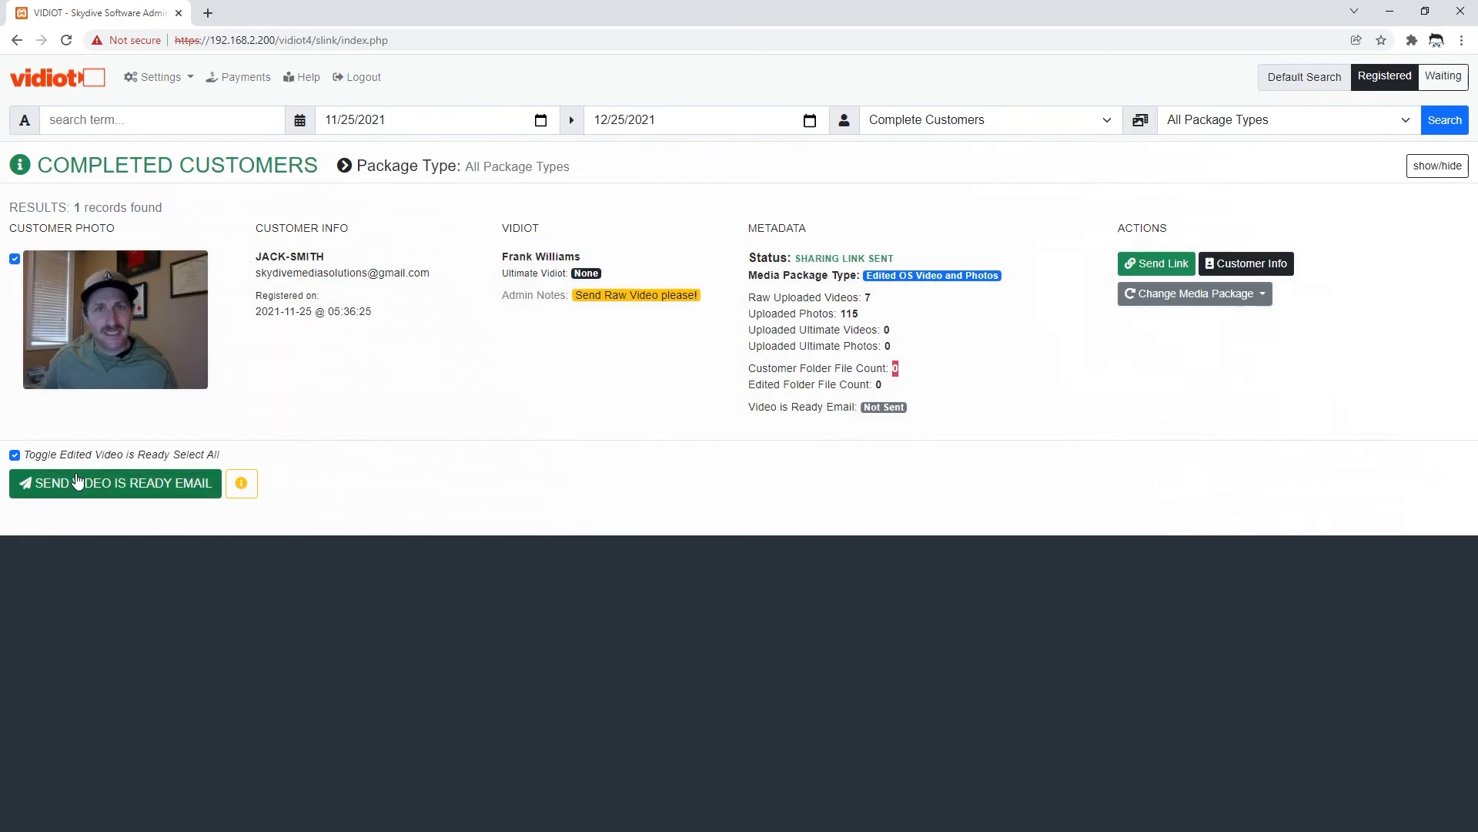
click(241, 483)
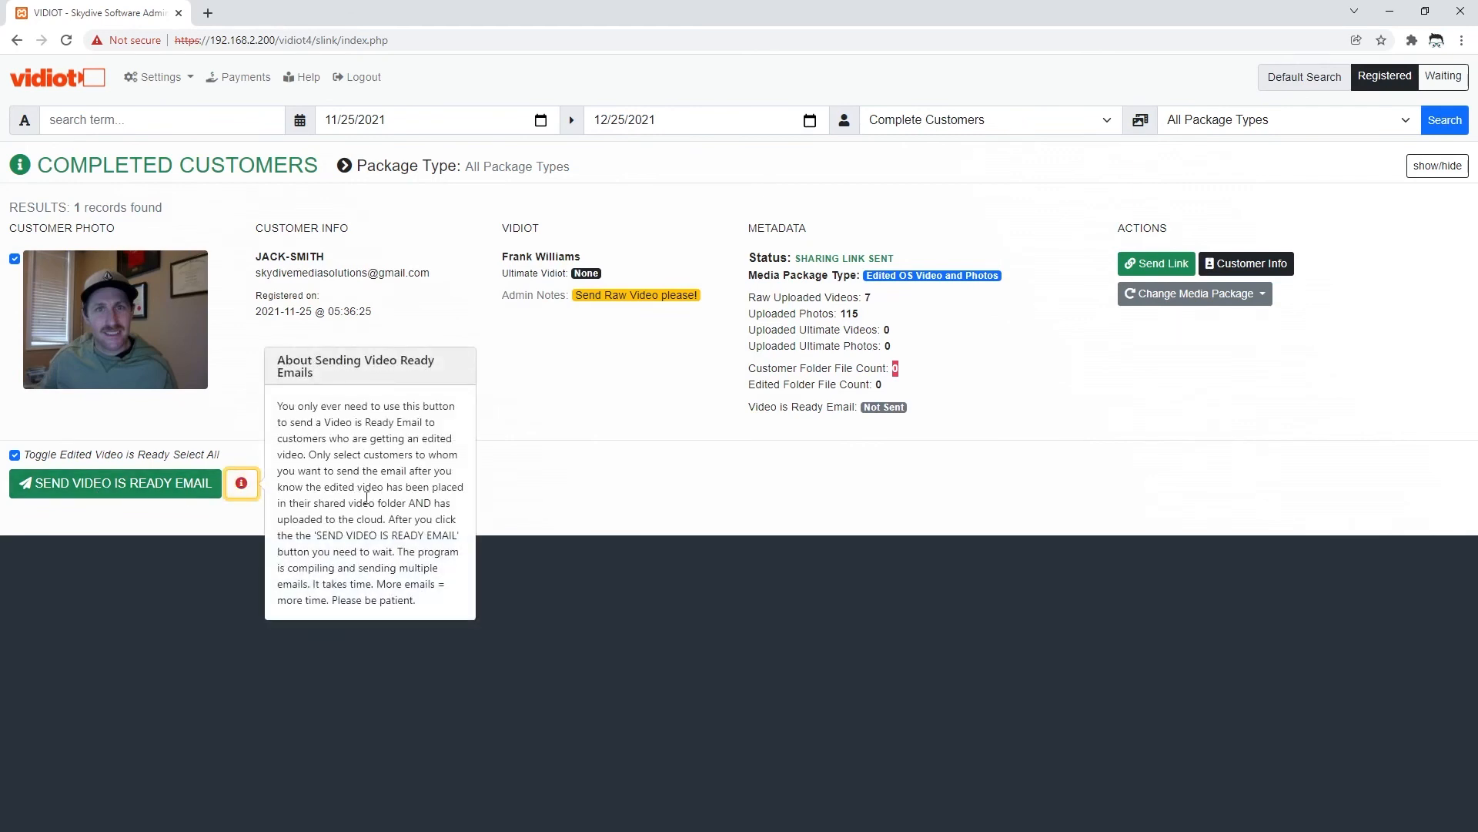
click(242, 485)
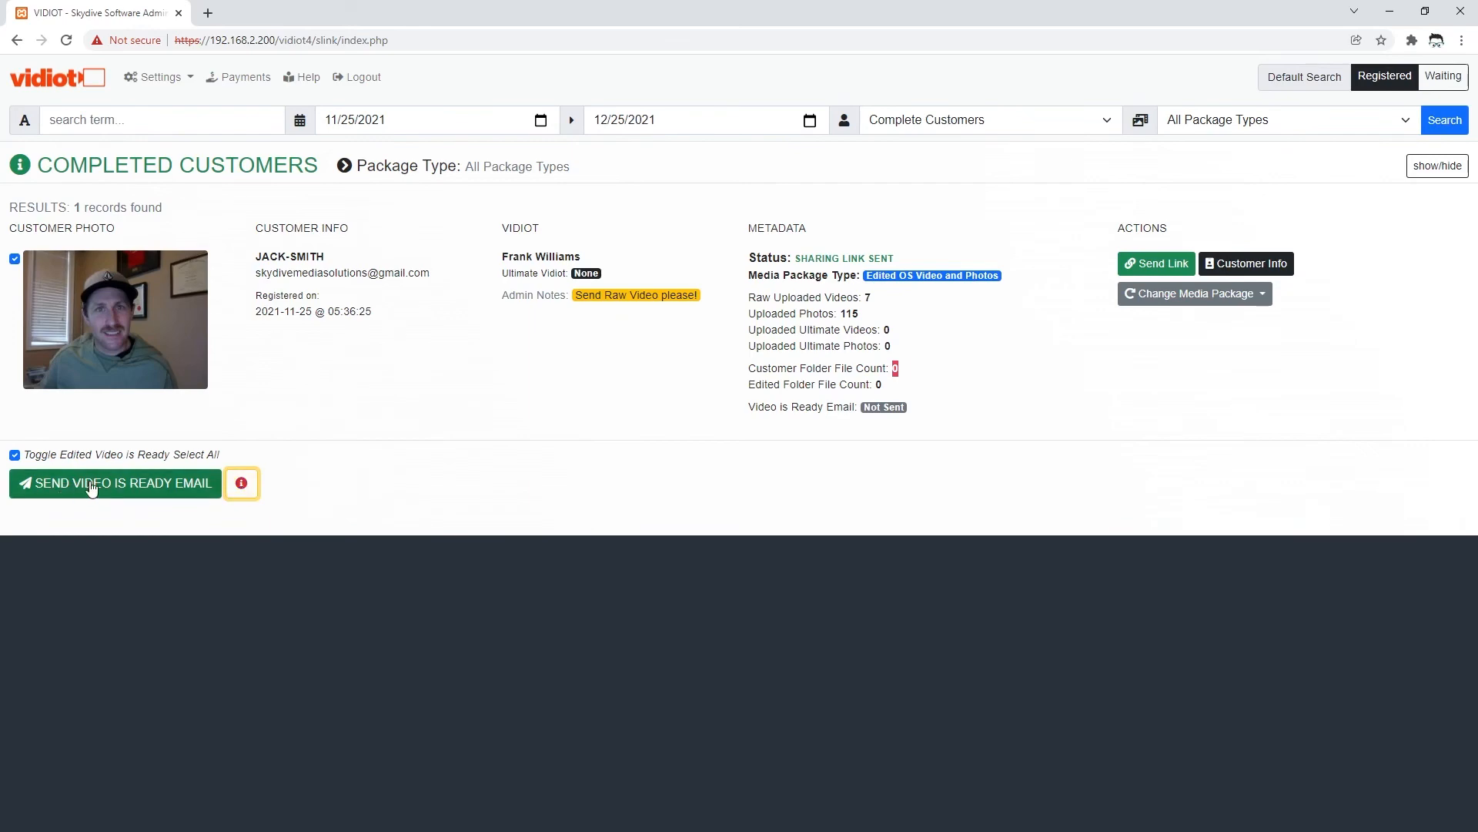
click(114, 489)
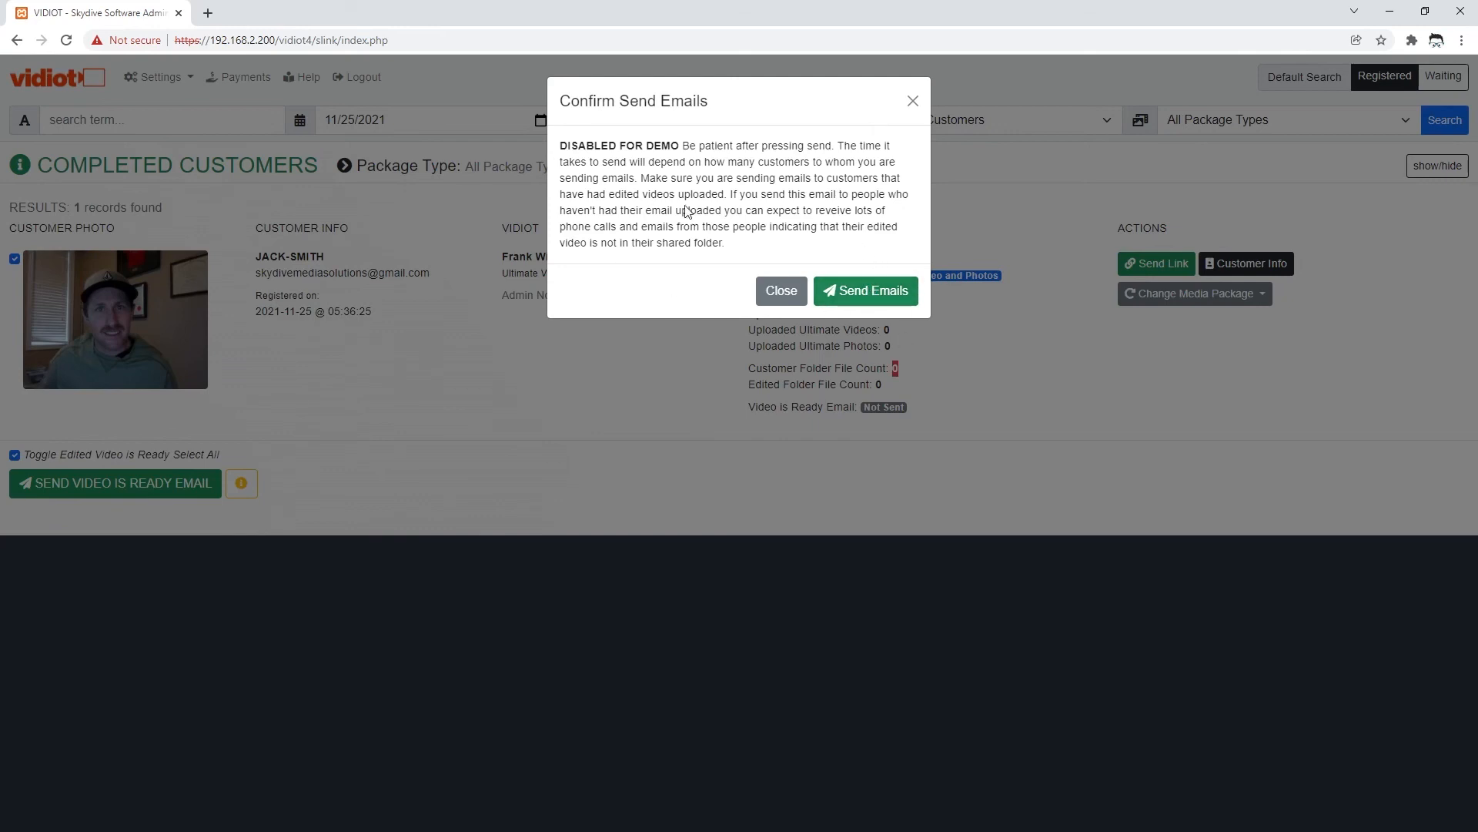
click(778, 299)
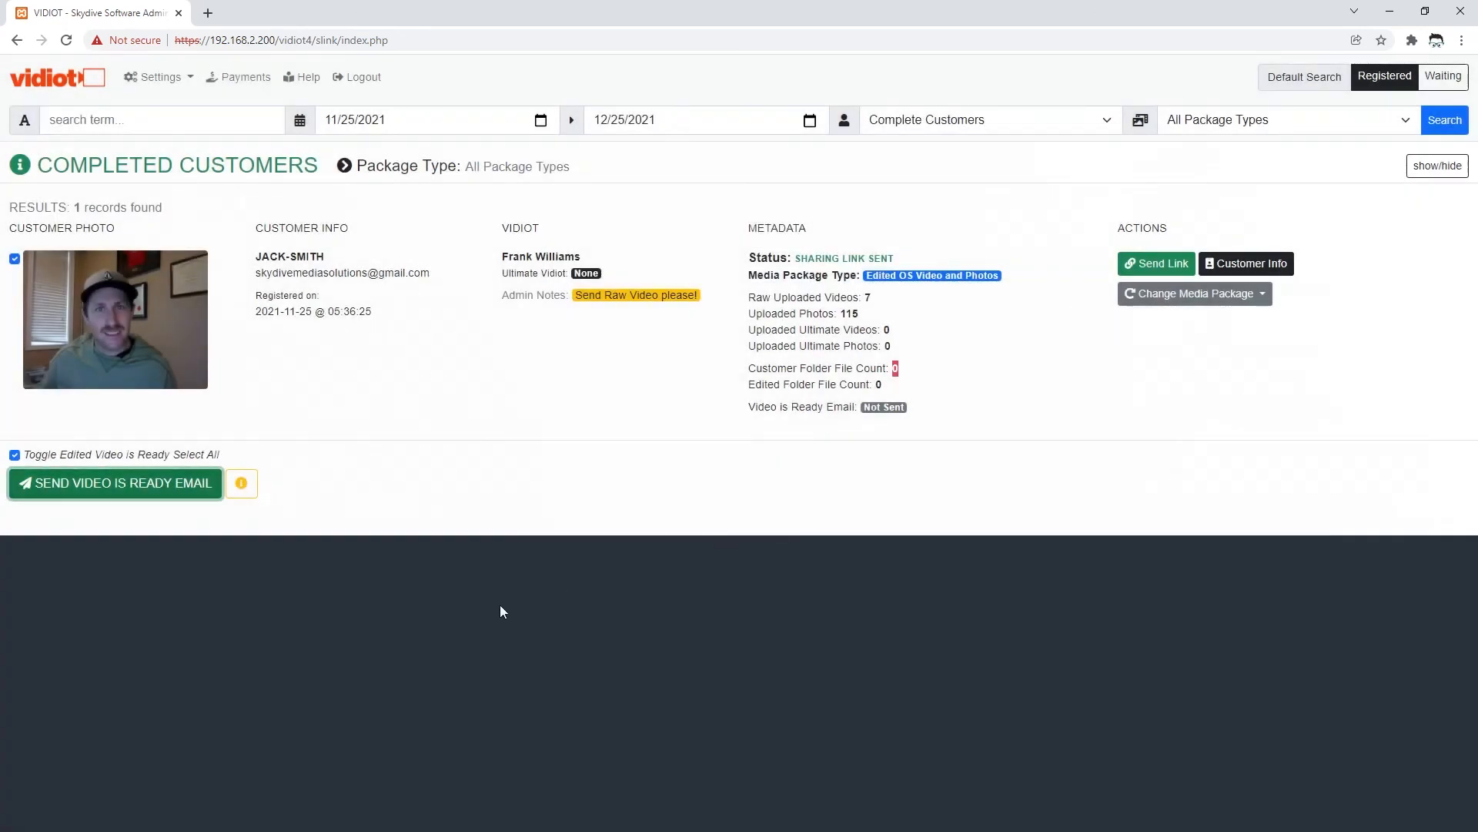
click(930, 412)
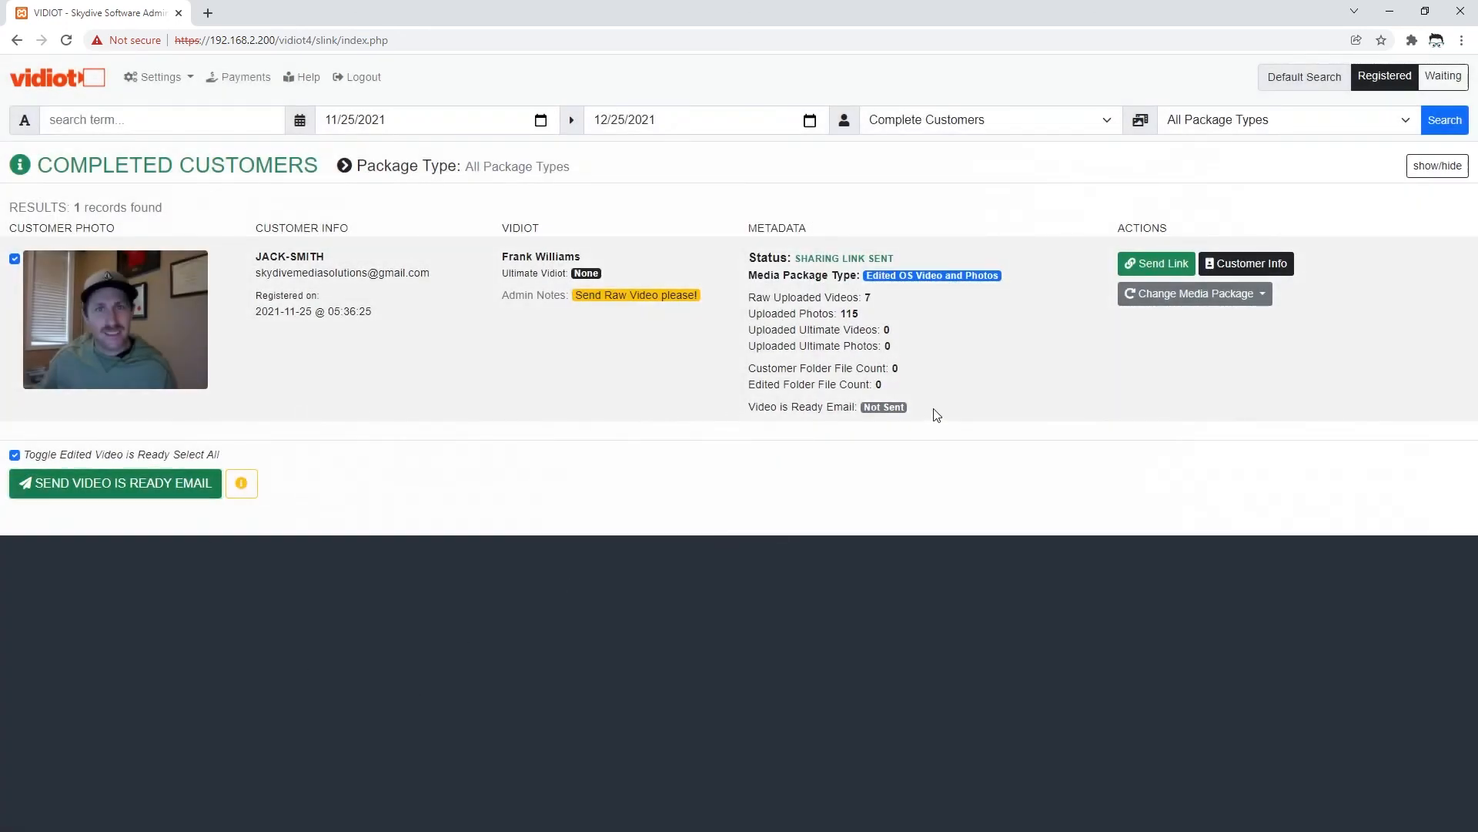